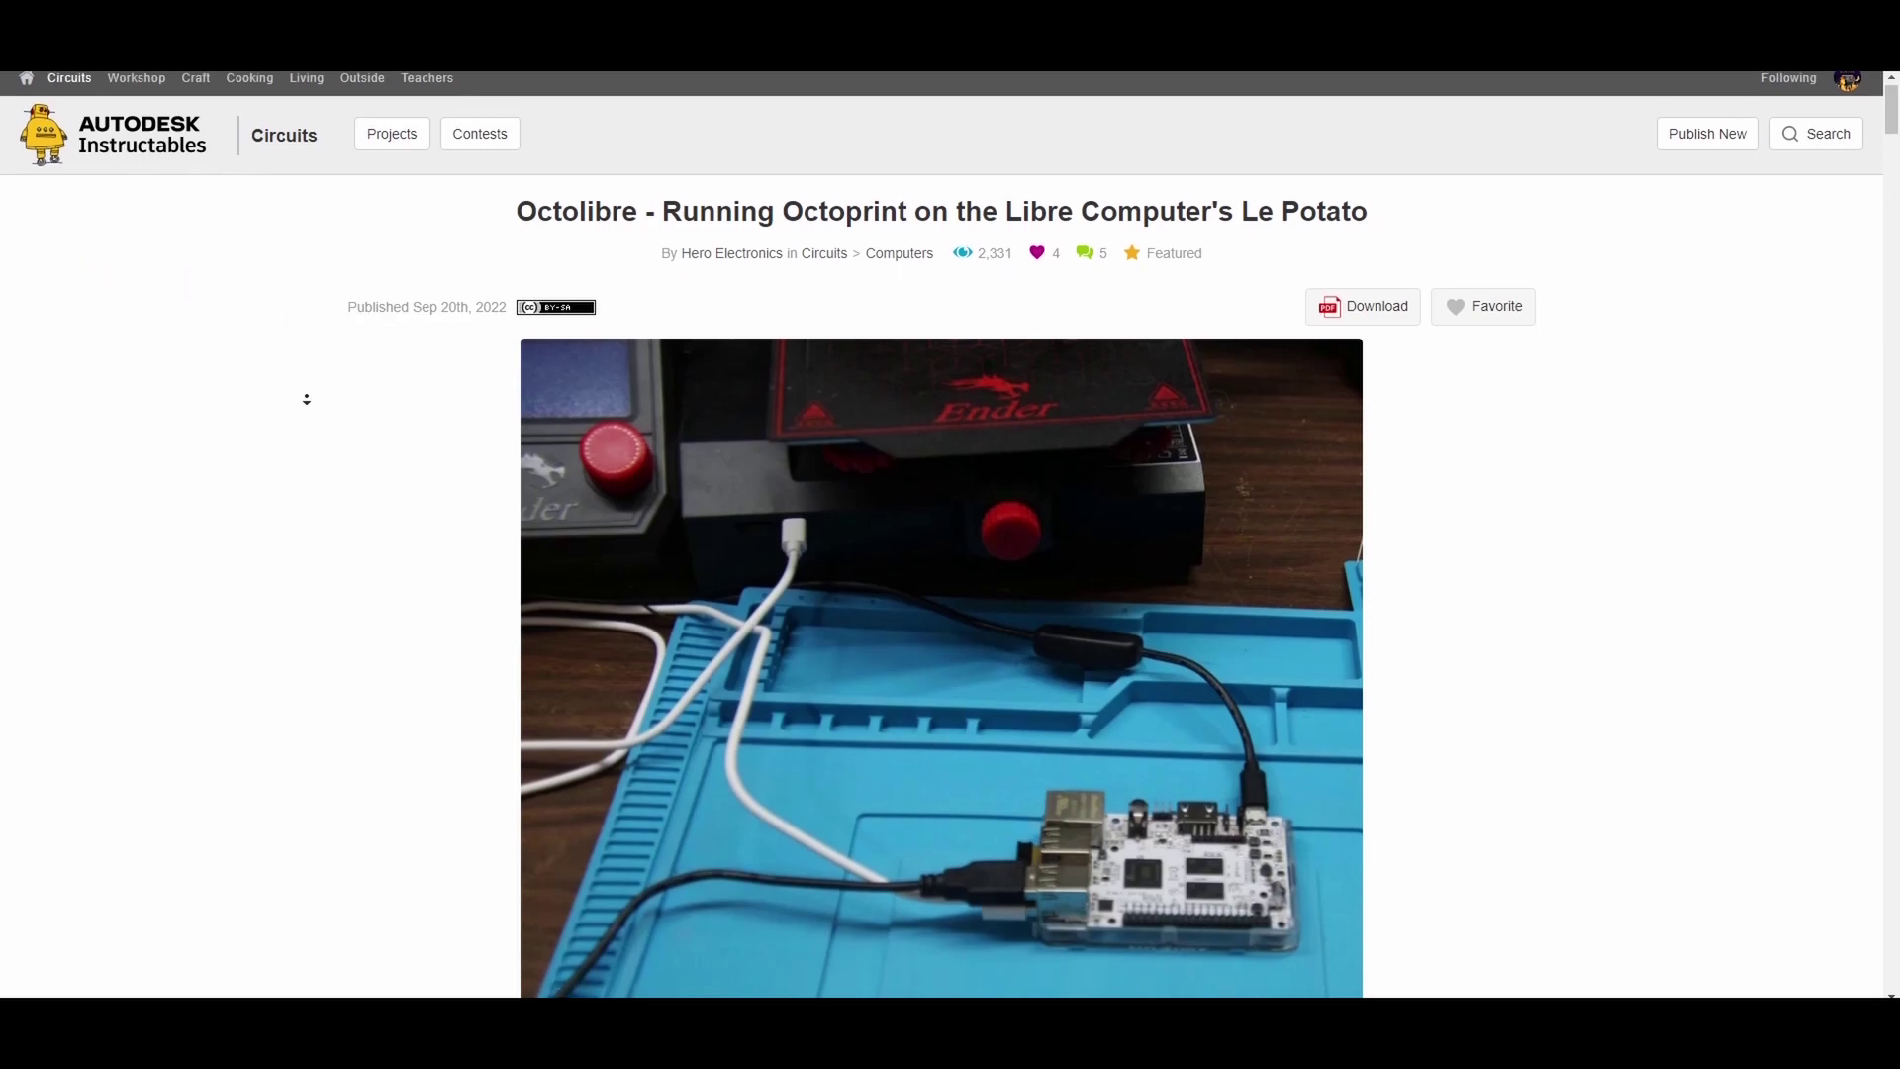
Scroll the Octolibre Instructables guide from its title down to Step 6, creating an OctoPrint instance
scroll(308, 363, "down", 4)
scroll(315, 437, "down", 10)
scroll(316, 437, "down", 7)
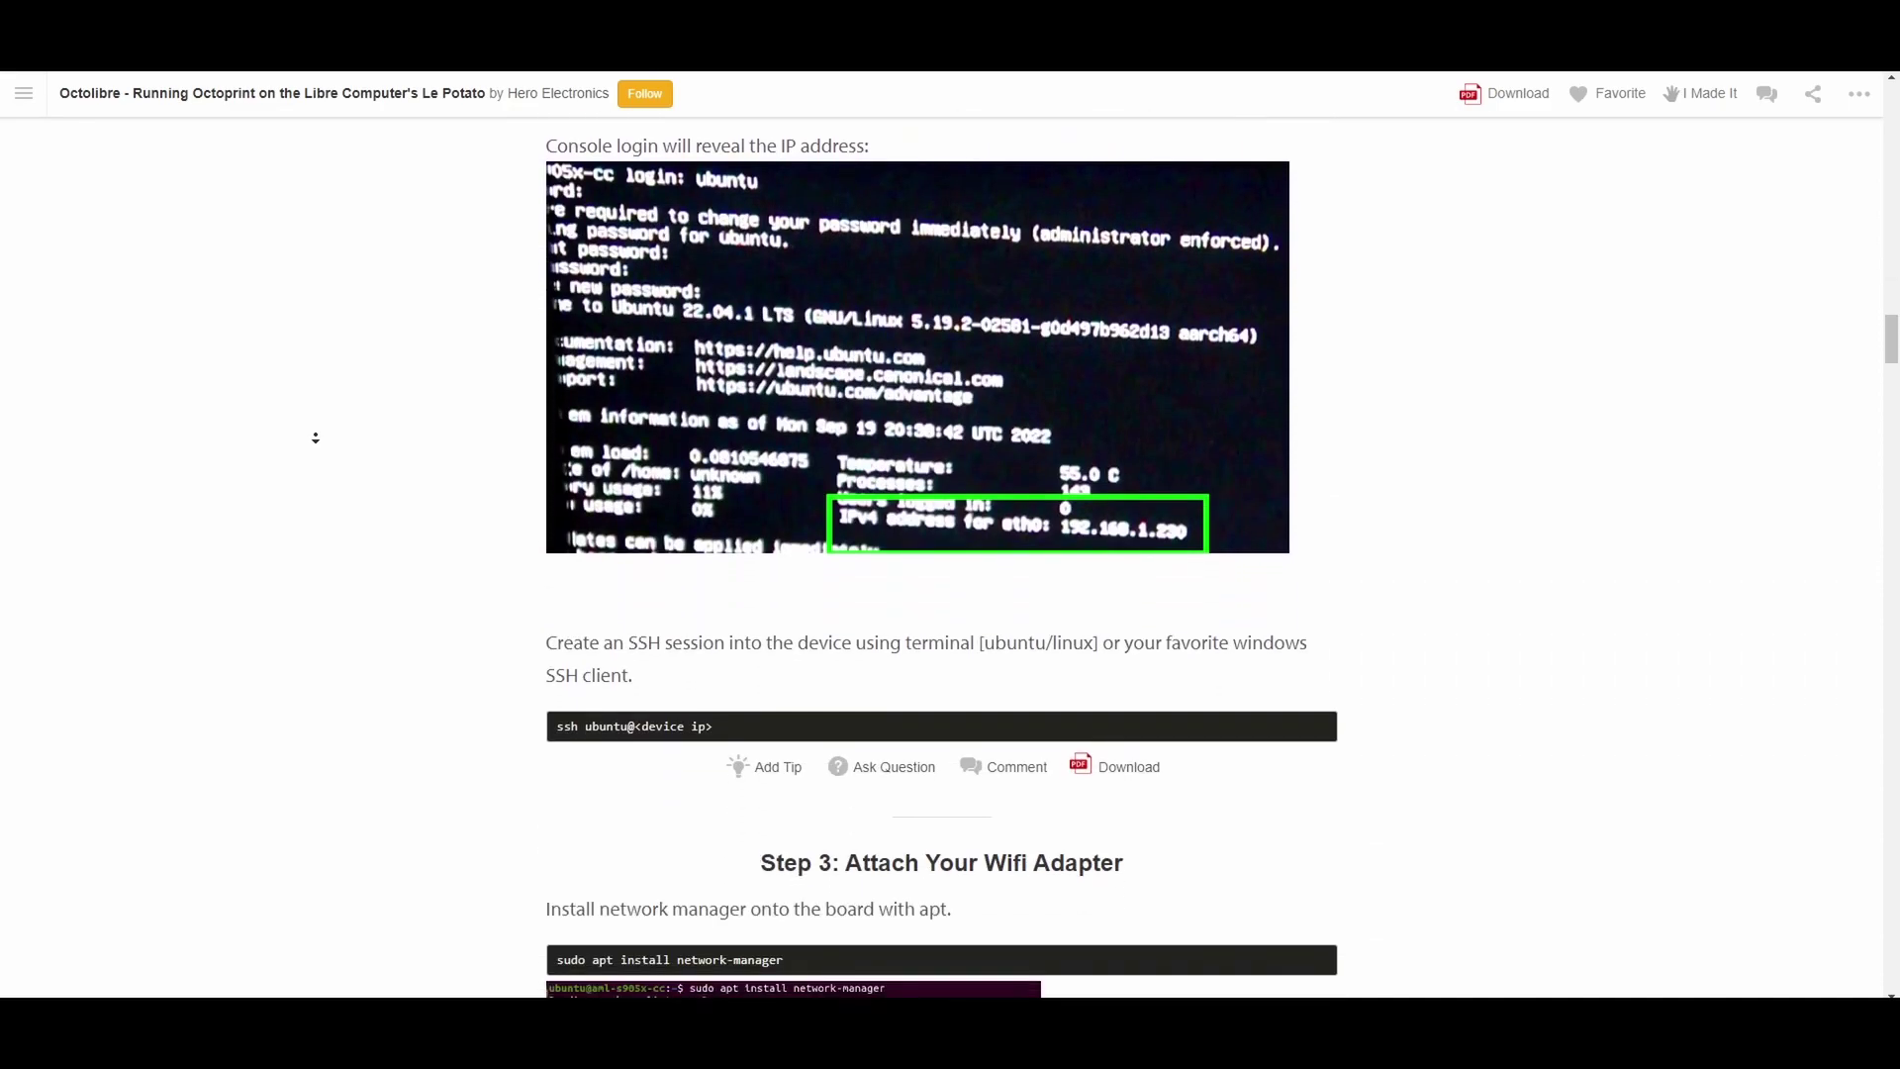
scroll(316, 437, "down", 10)
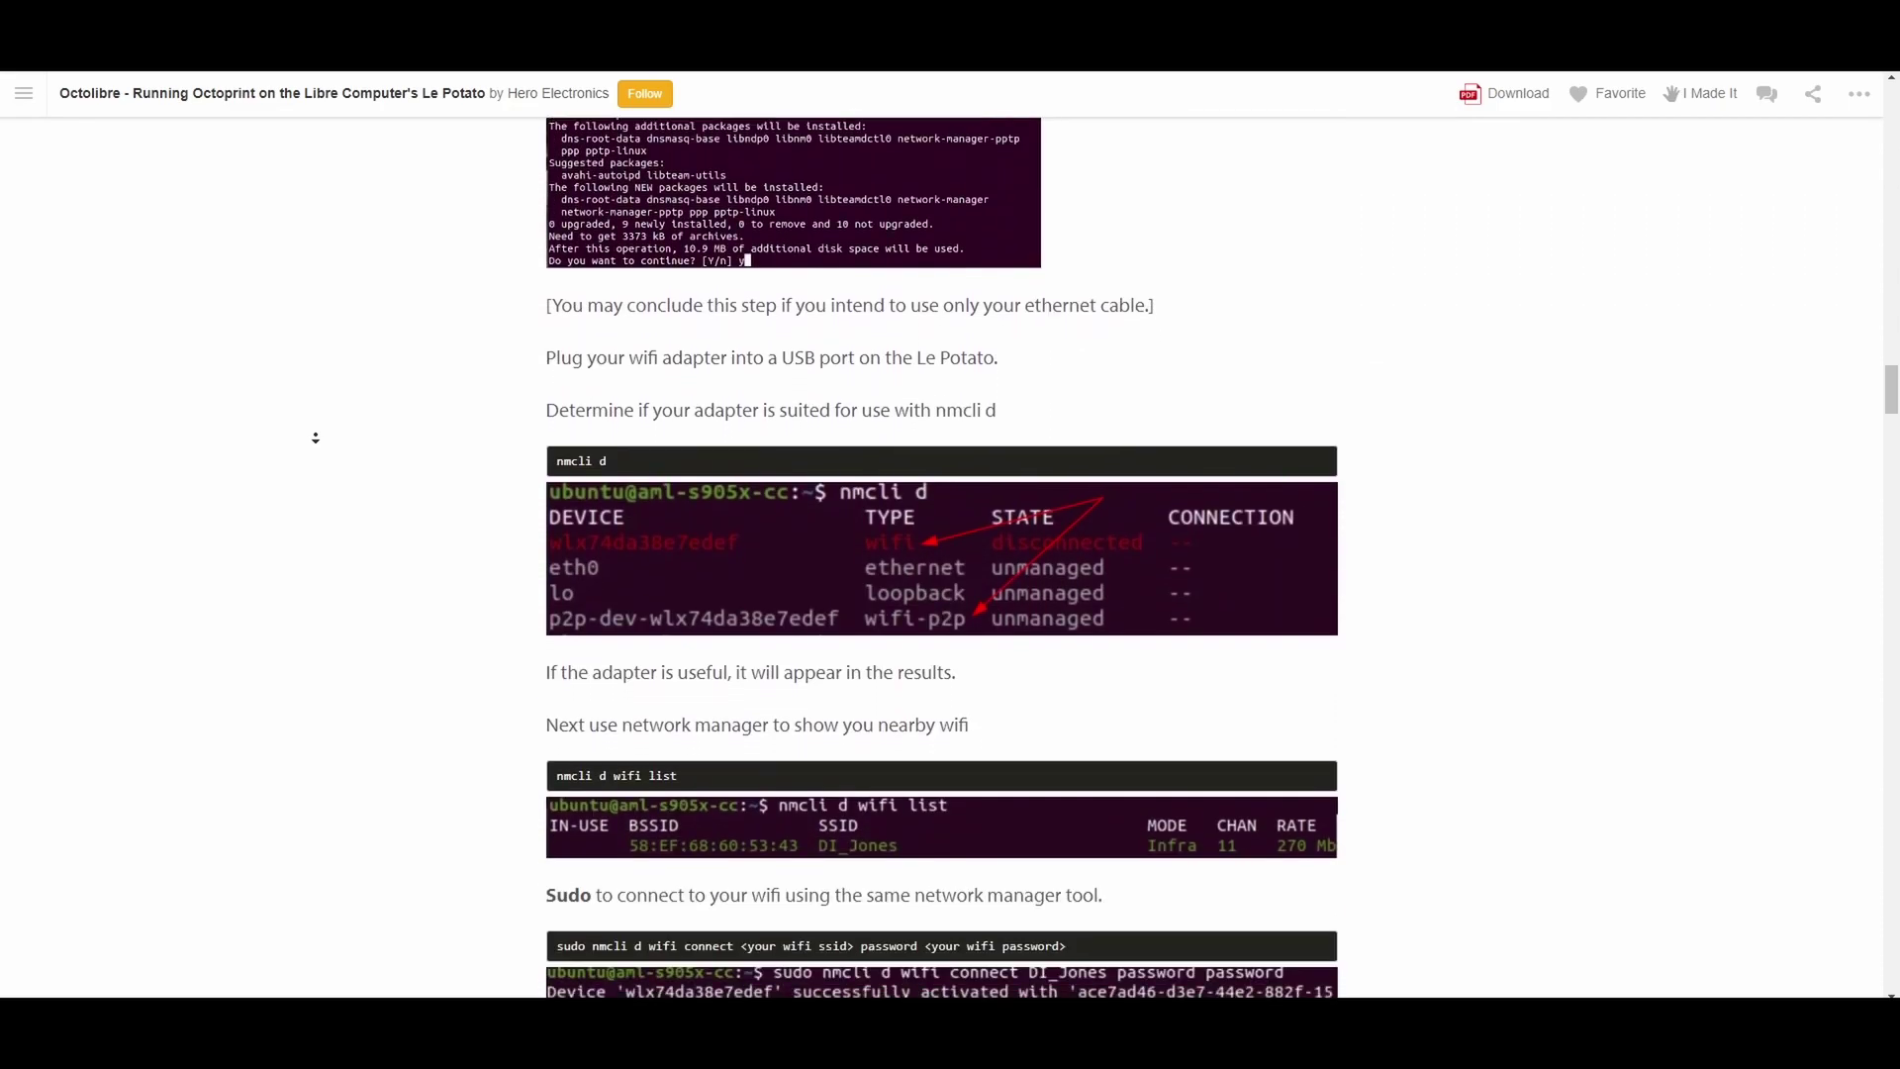
scroll(316, 438, "down", 10)
scroll(316, 438, "down", 10)
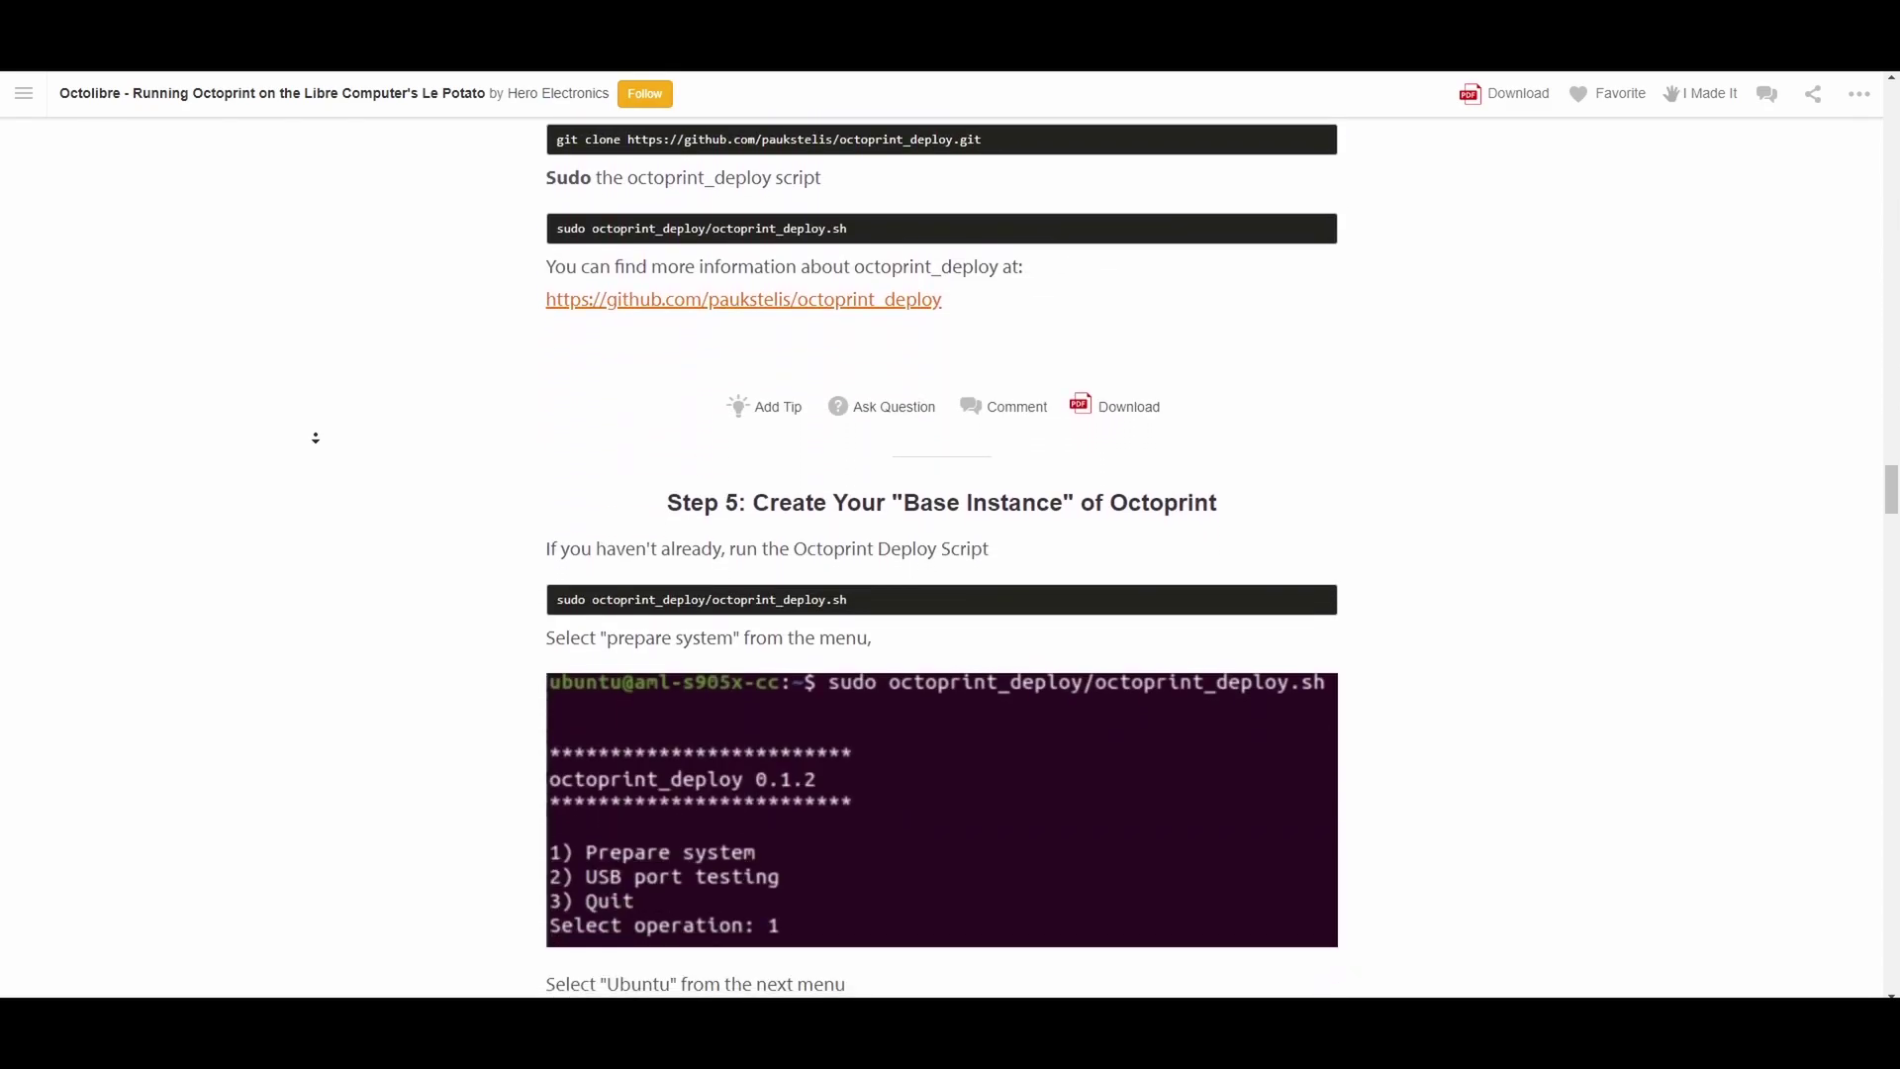
scroll(316, 437, "down", 8)
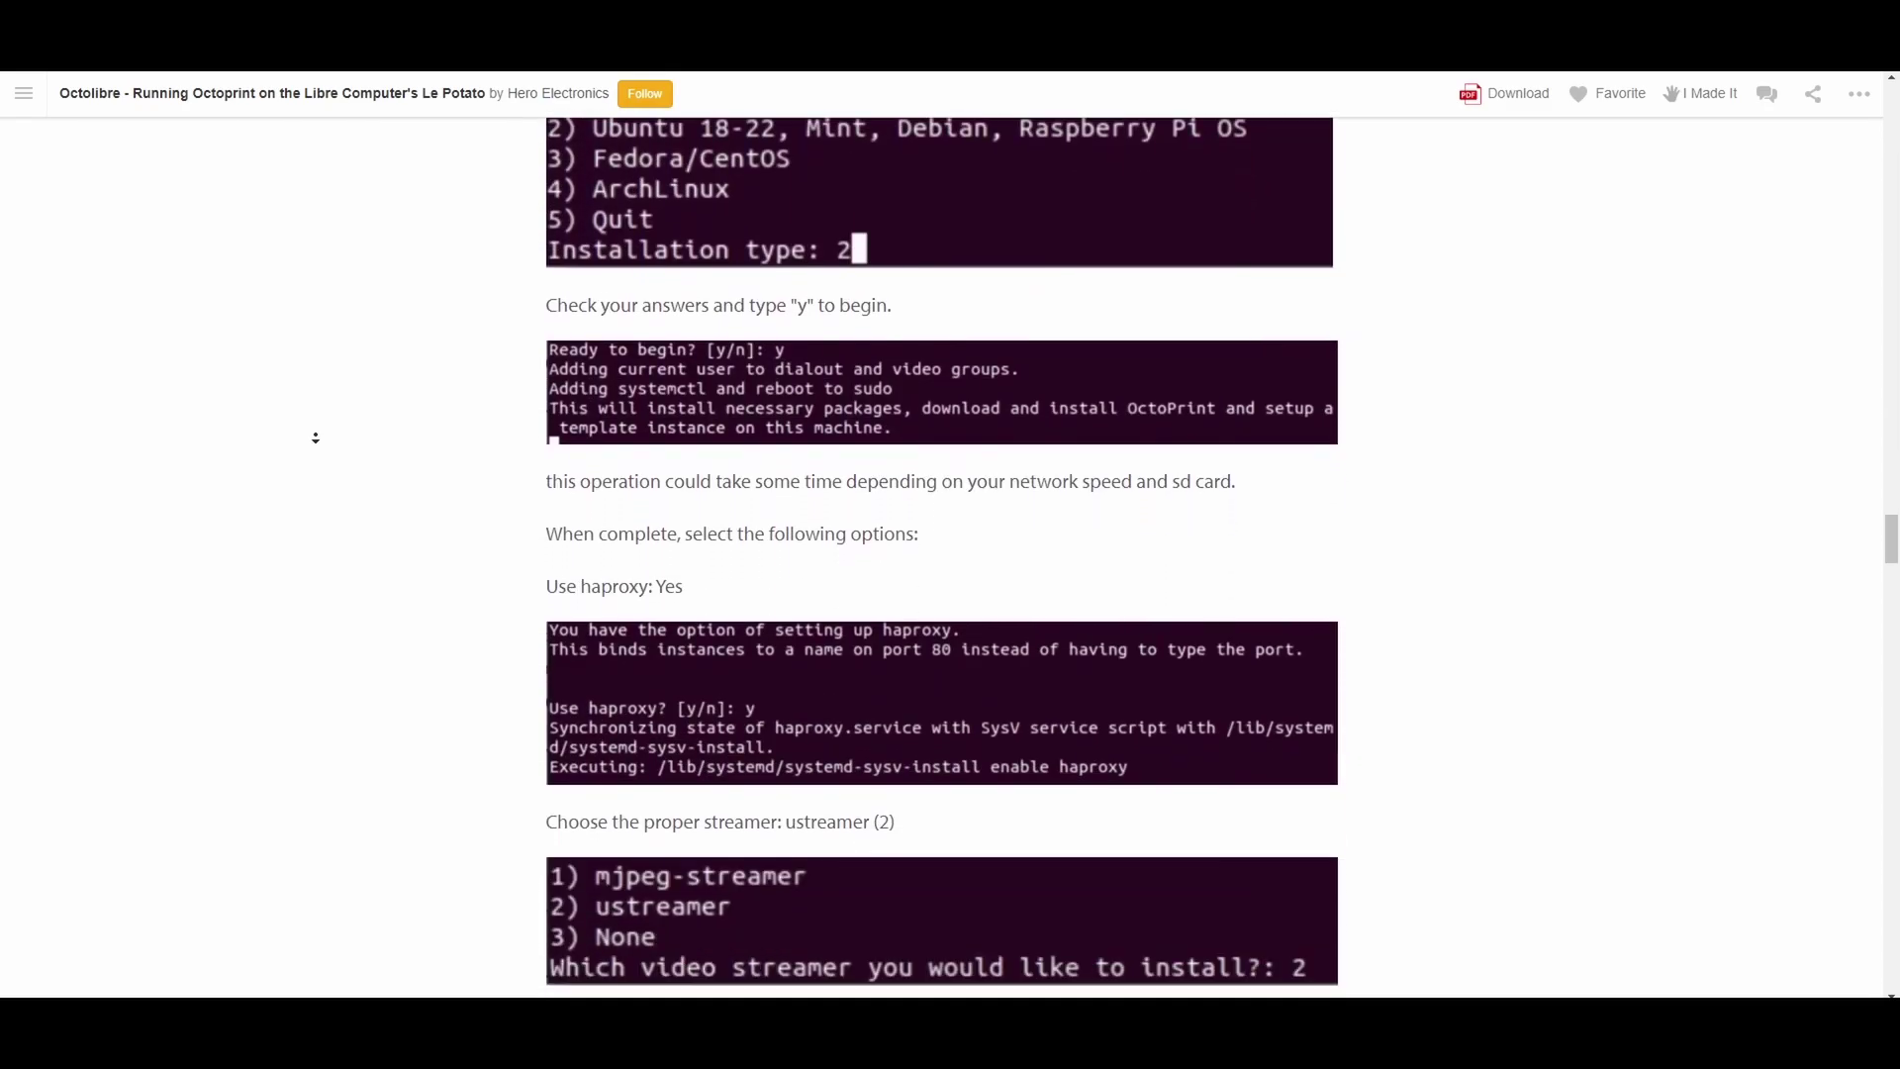
scroll(316, 438, "down", 10)
scroll(316, 438, "down", 10)
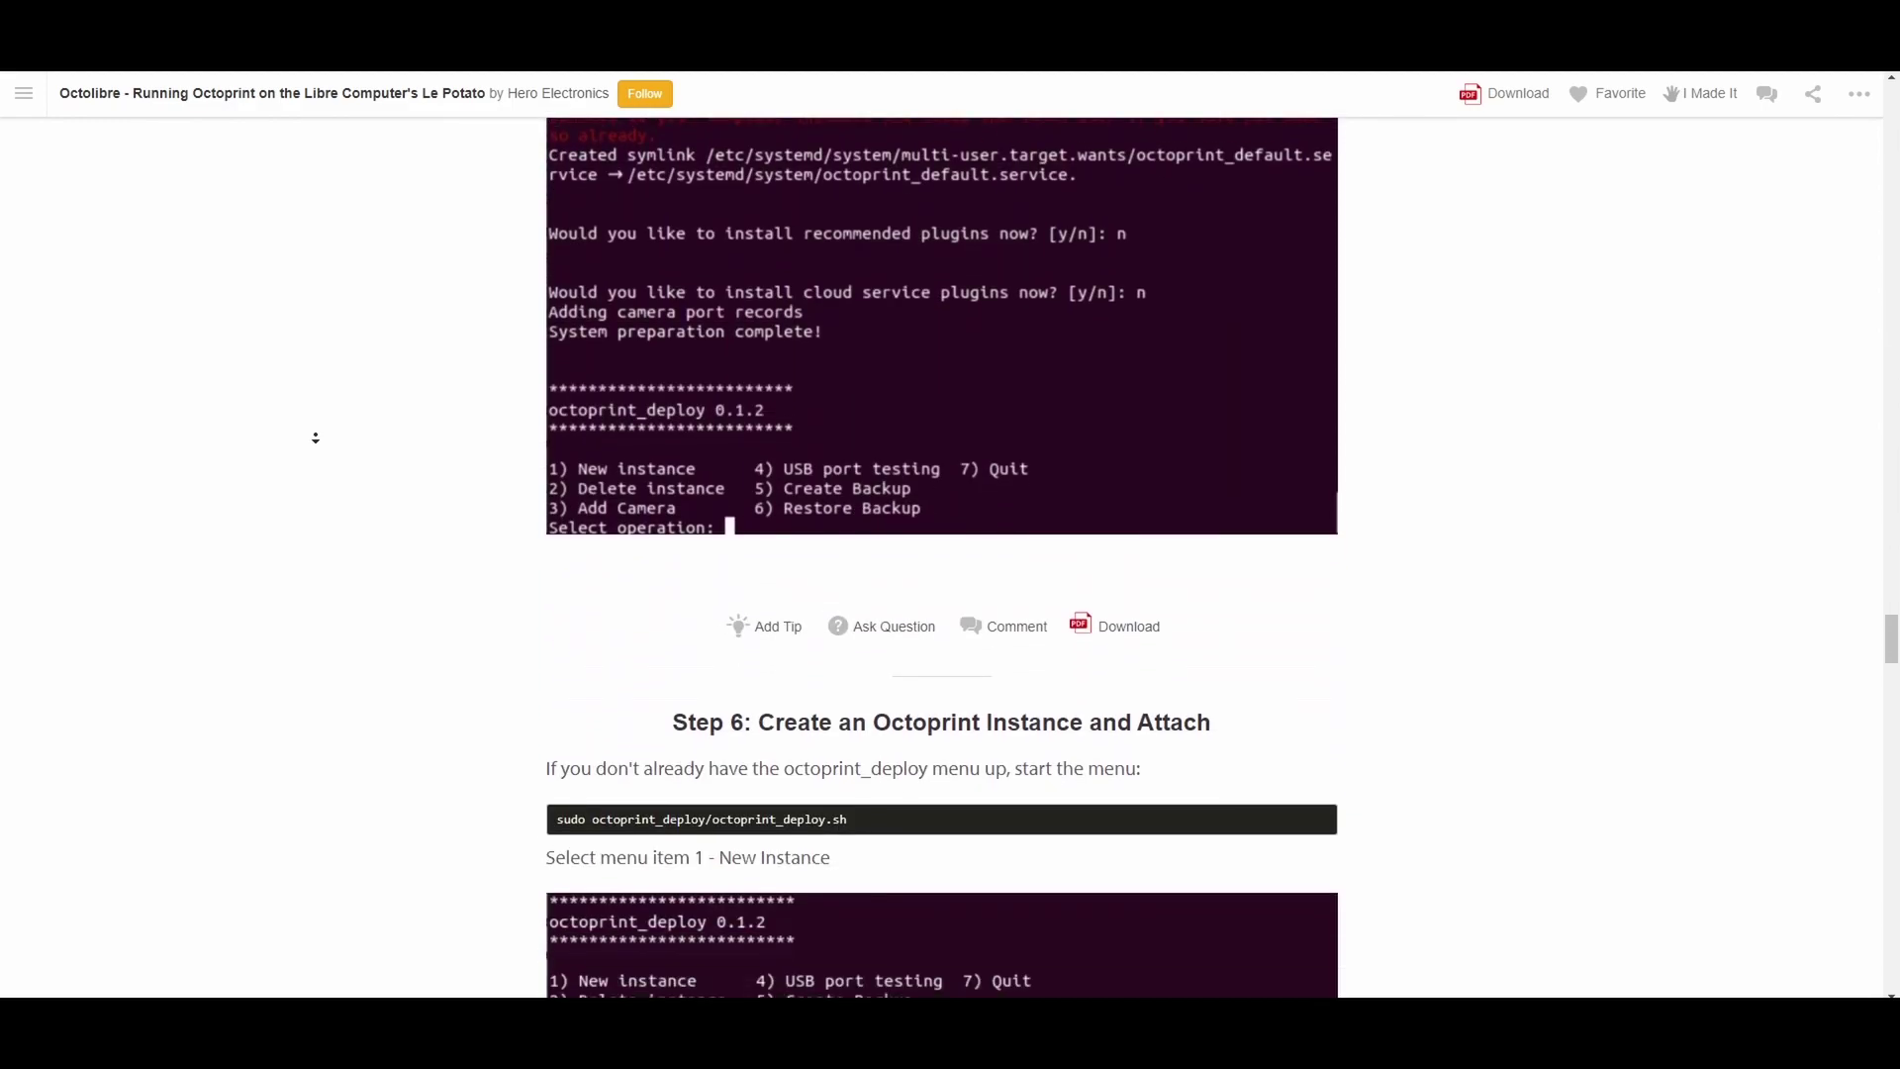
scroll(316, 437, "down", 7)
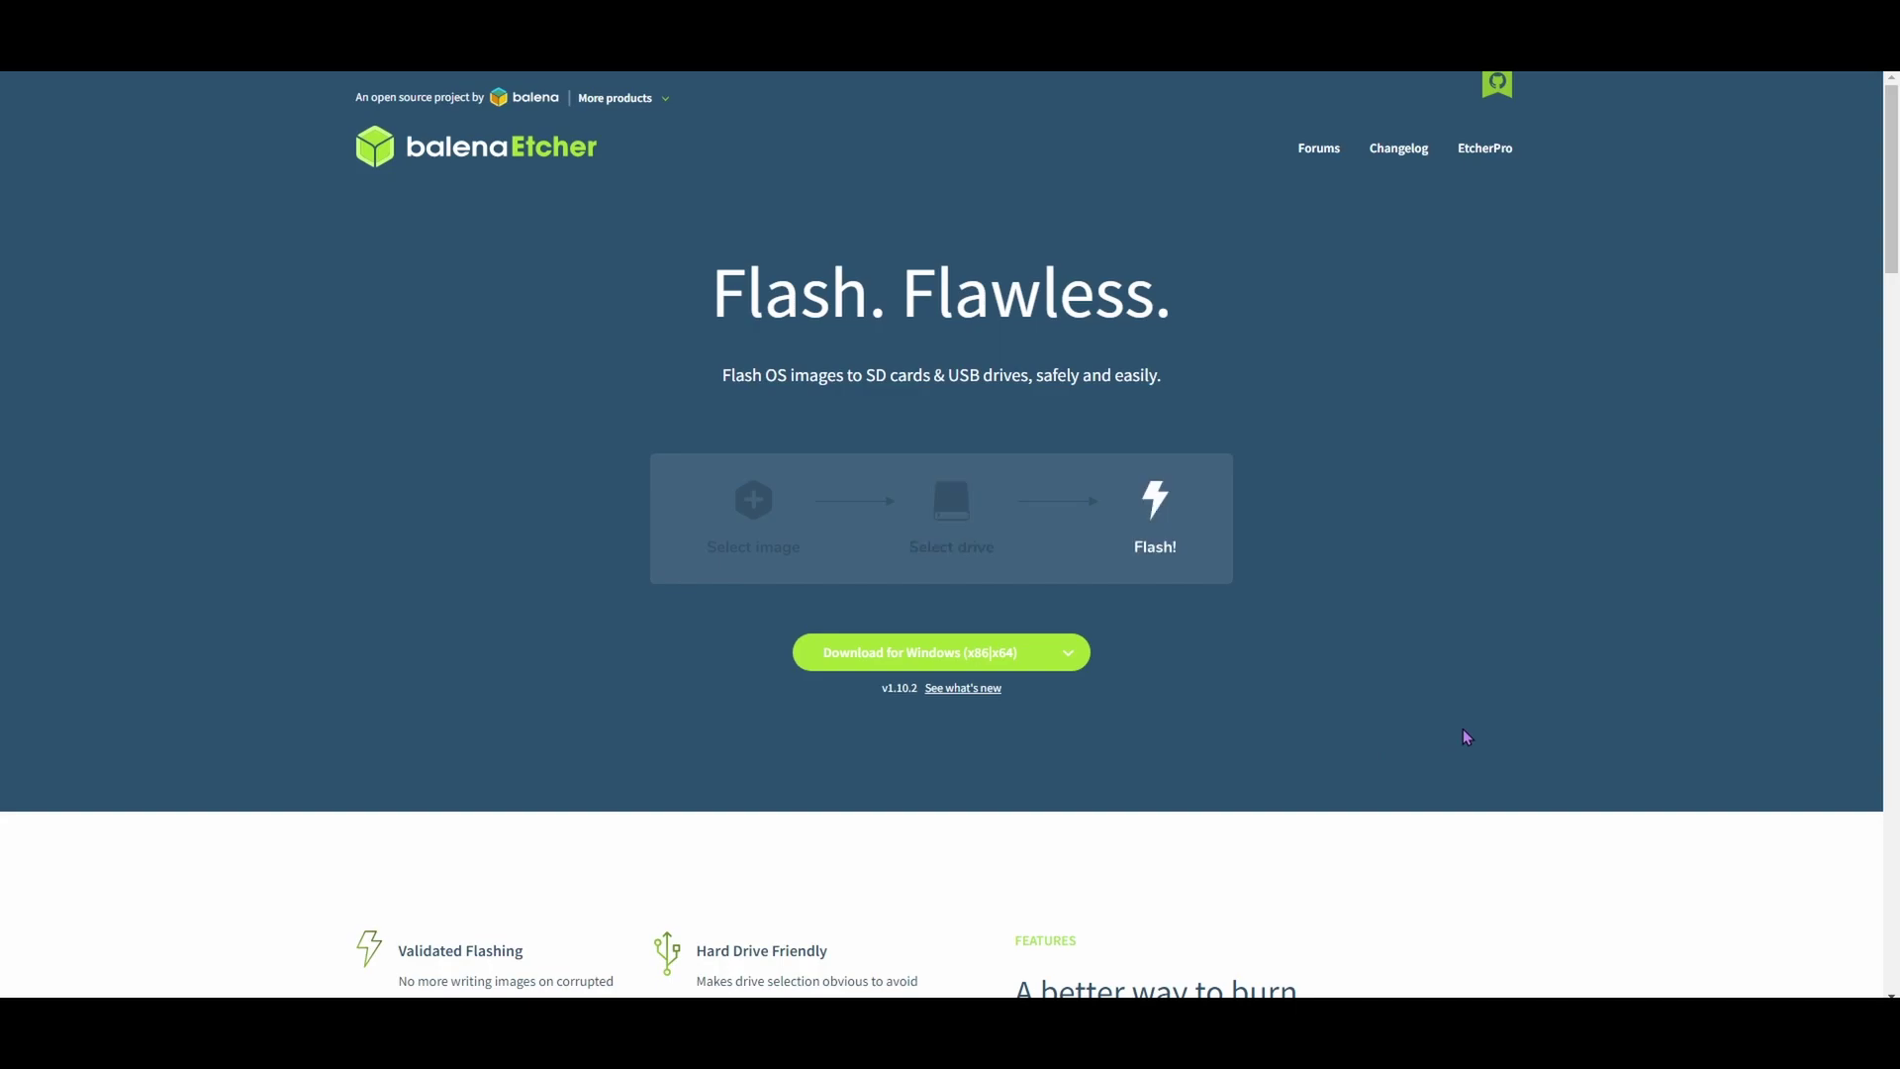
scroll(1252, 763, "down", 5)
scroll(1252, 763, "down", 7)
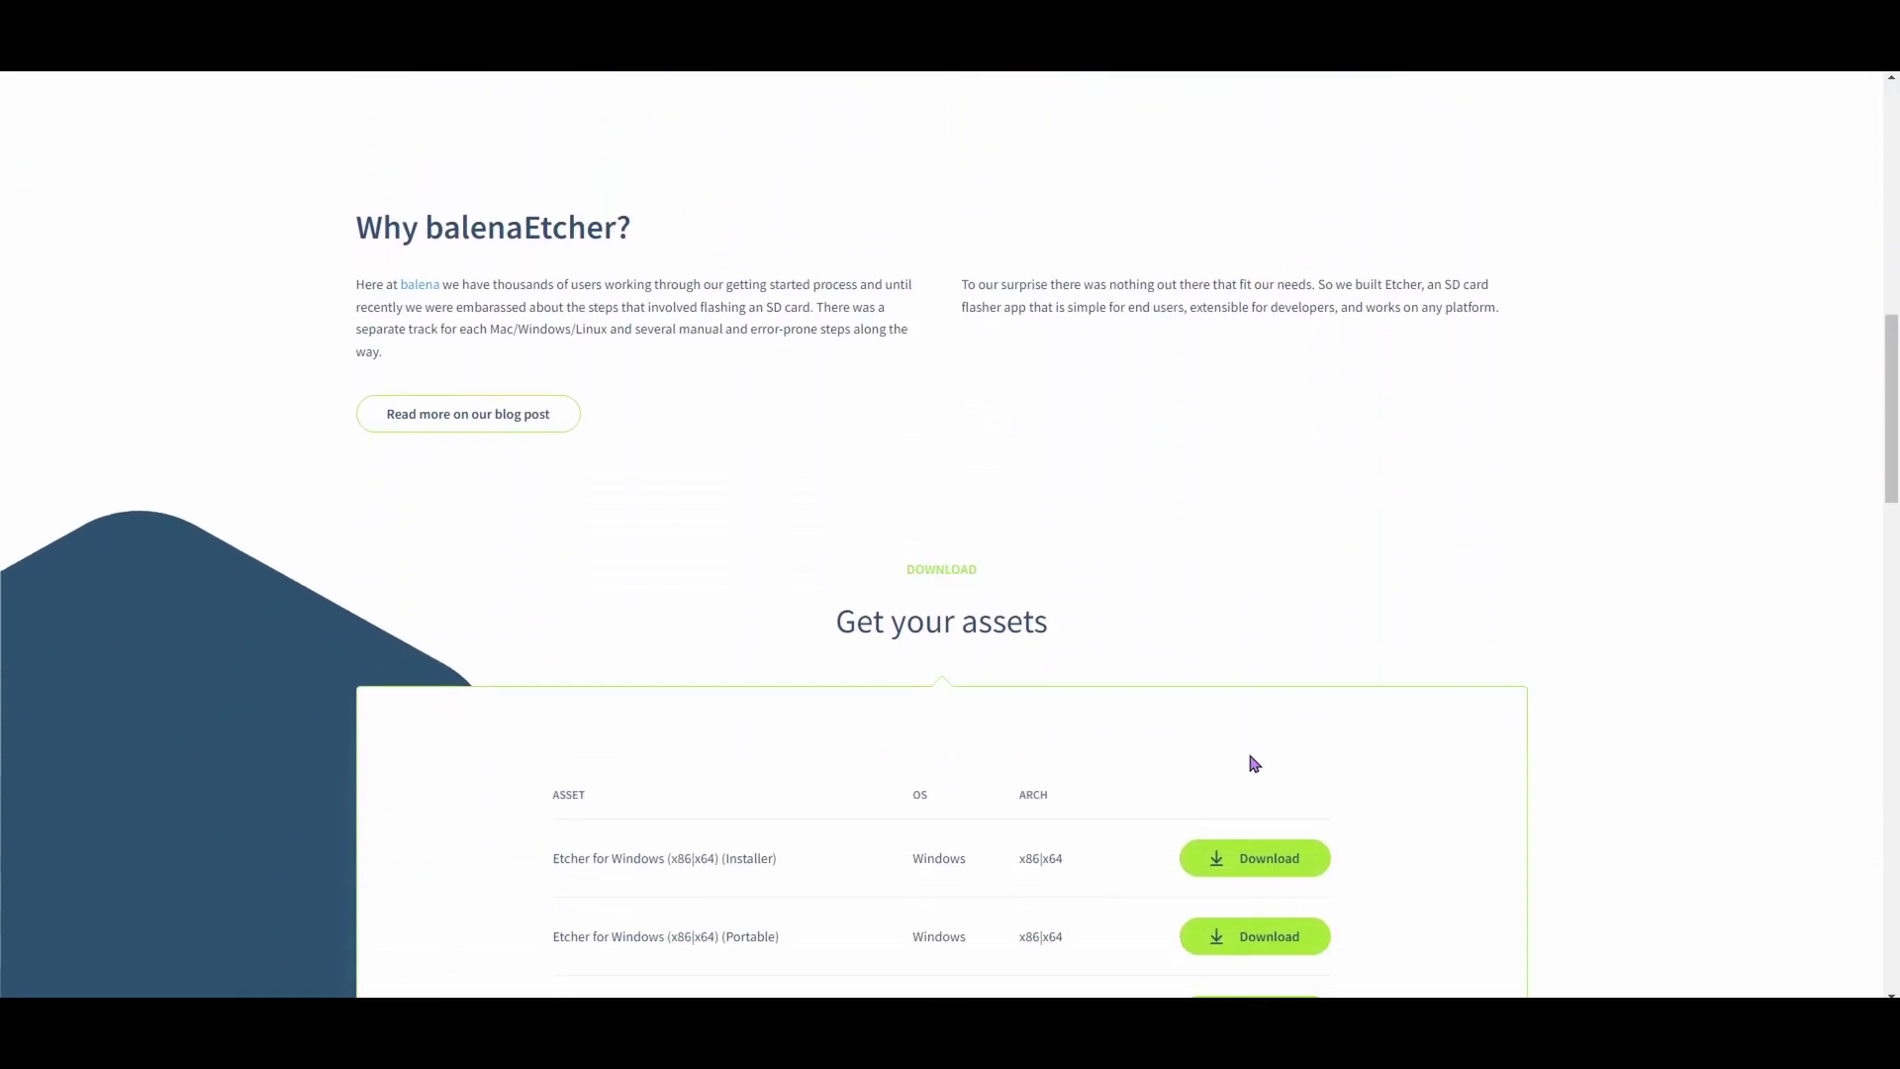
scroll(1252, 763, "down", 2)
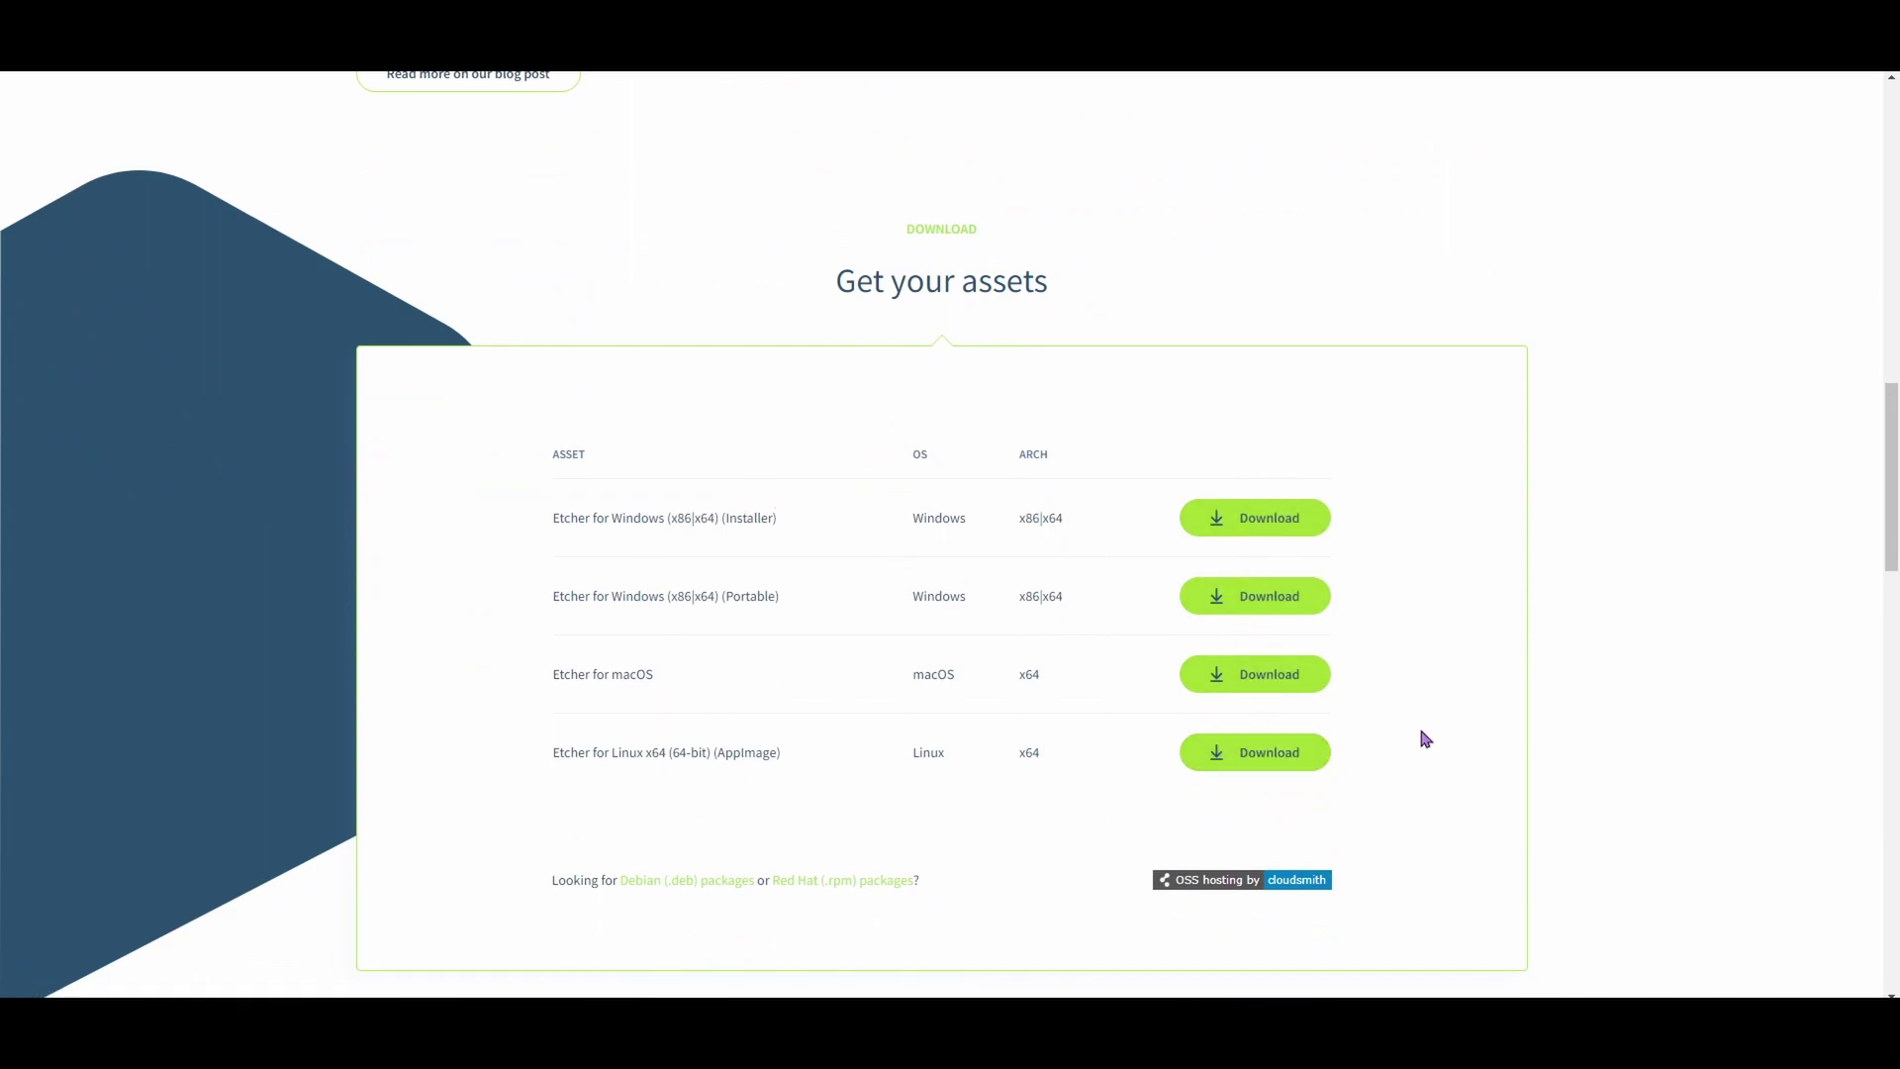
scroll(1430, 742, "up", 13)
left_click(1069, 457)
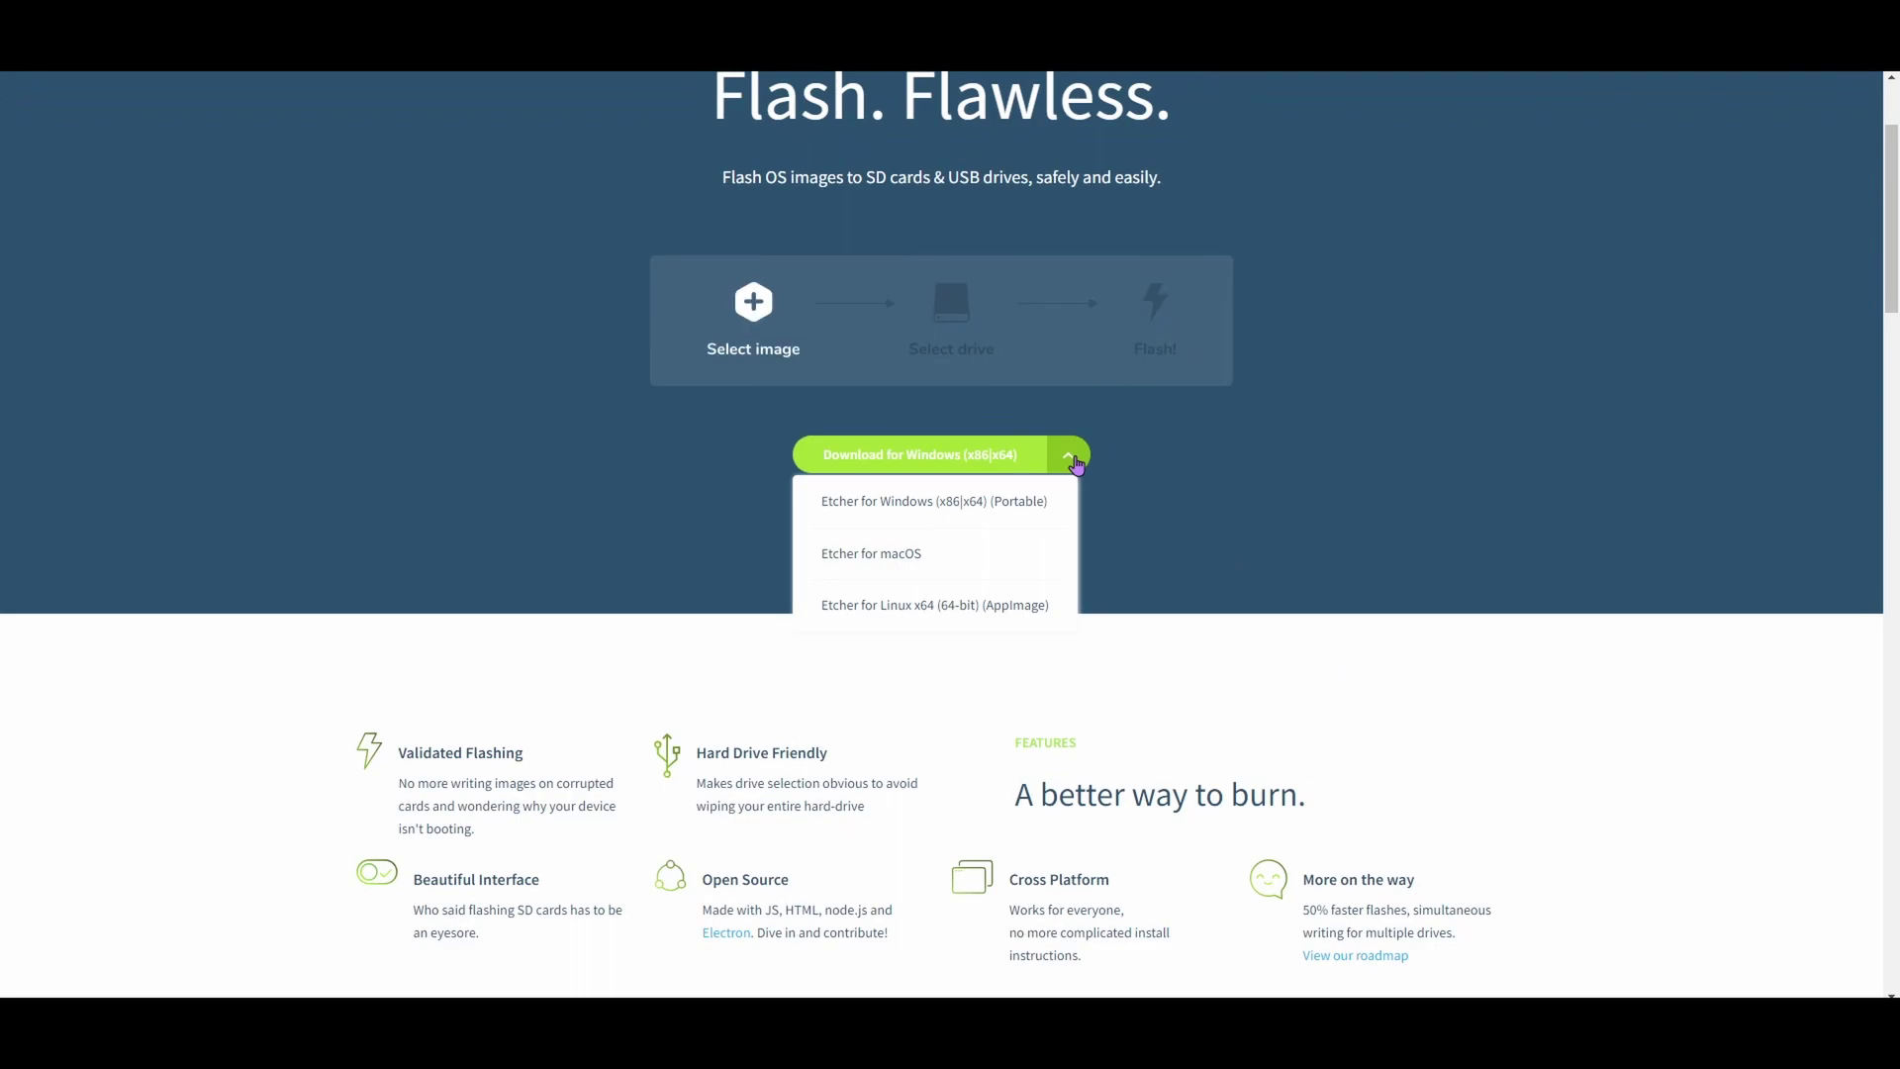
scroll(1430, 546, "up", 2)
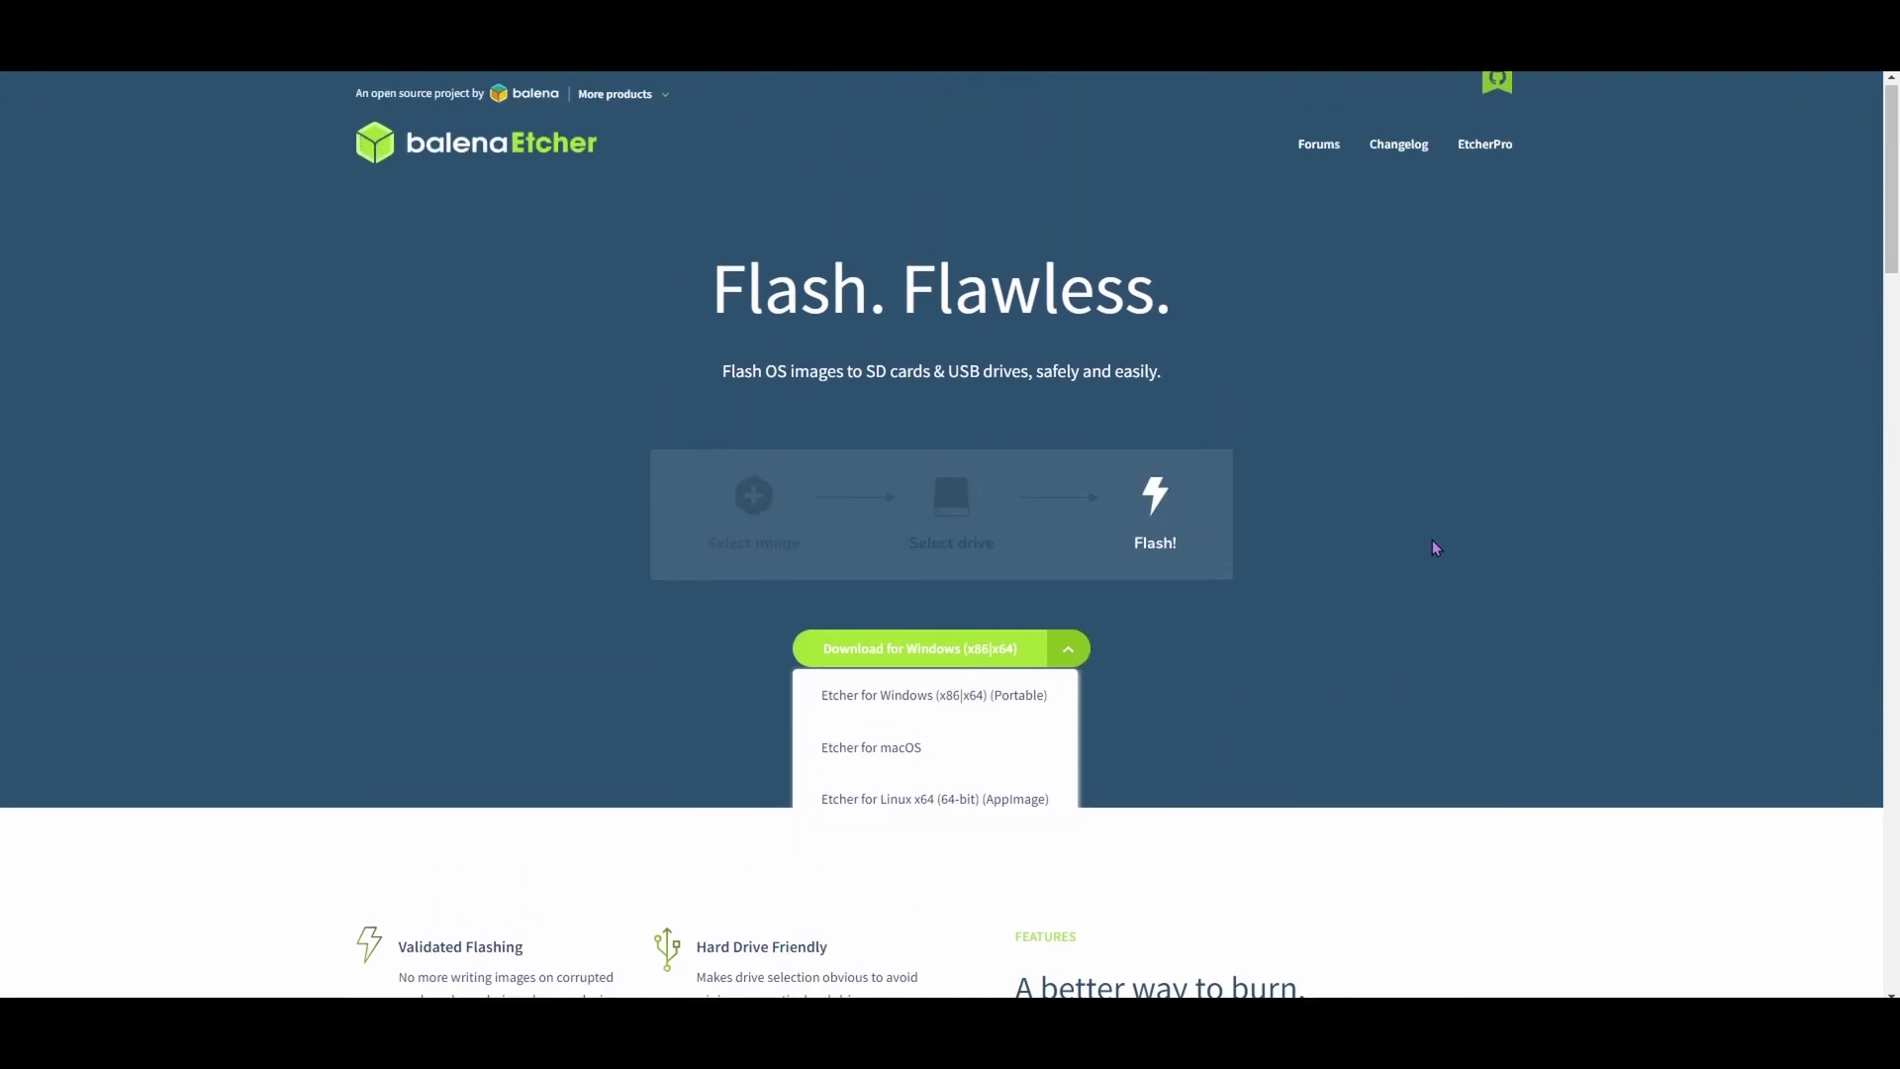
left_click(1504, 504)
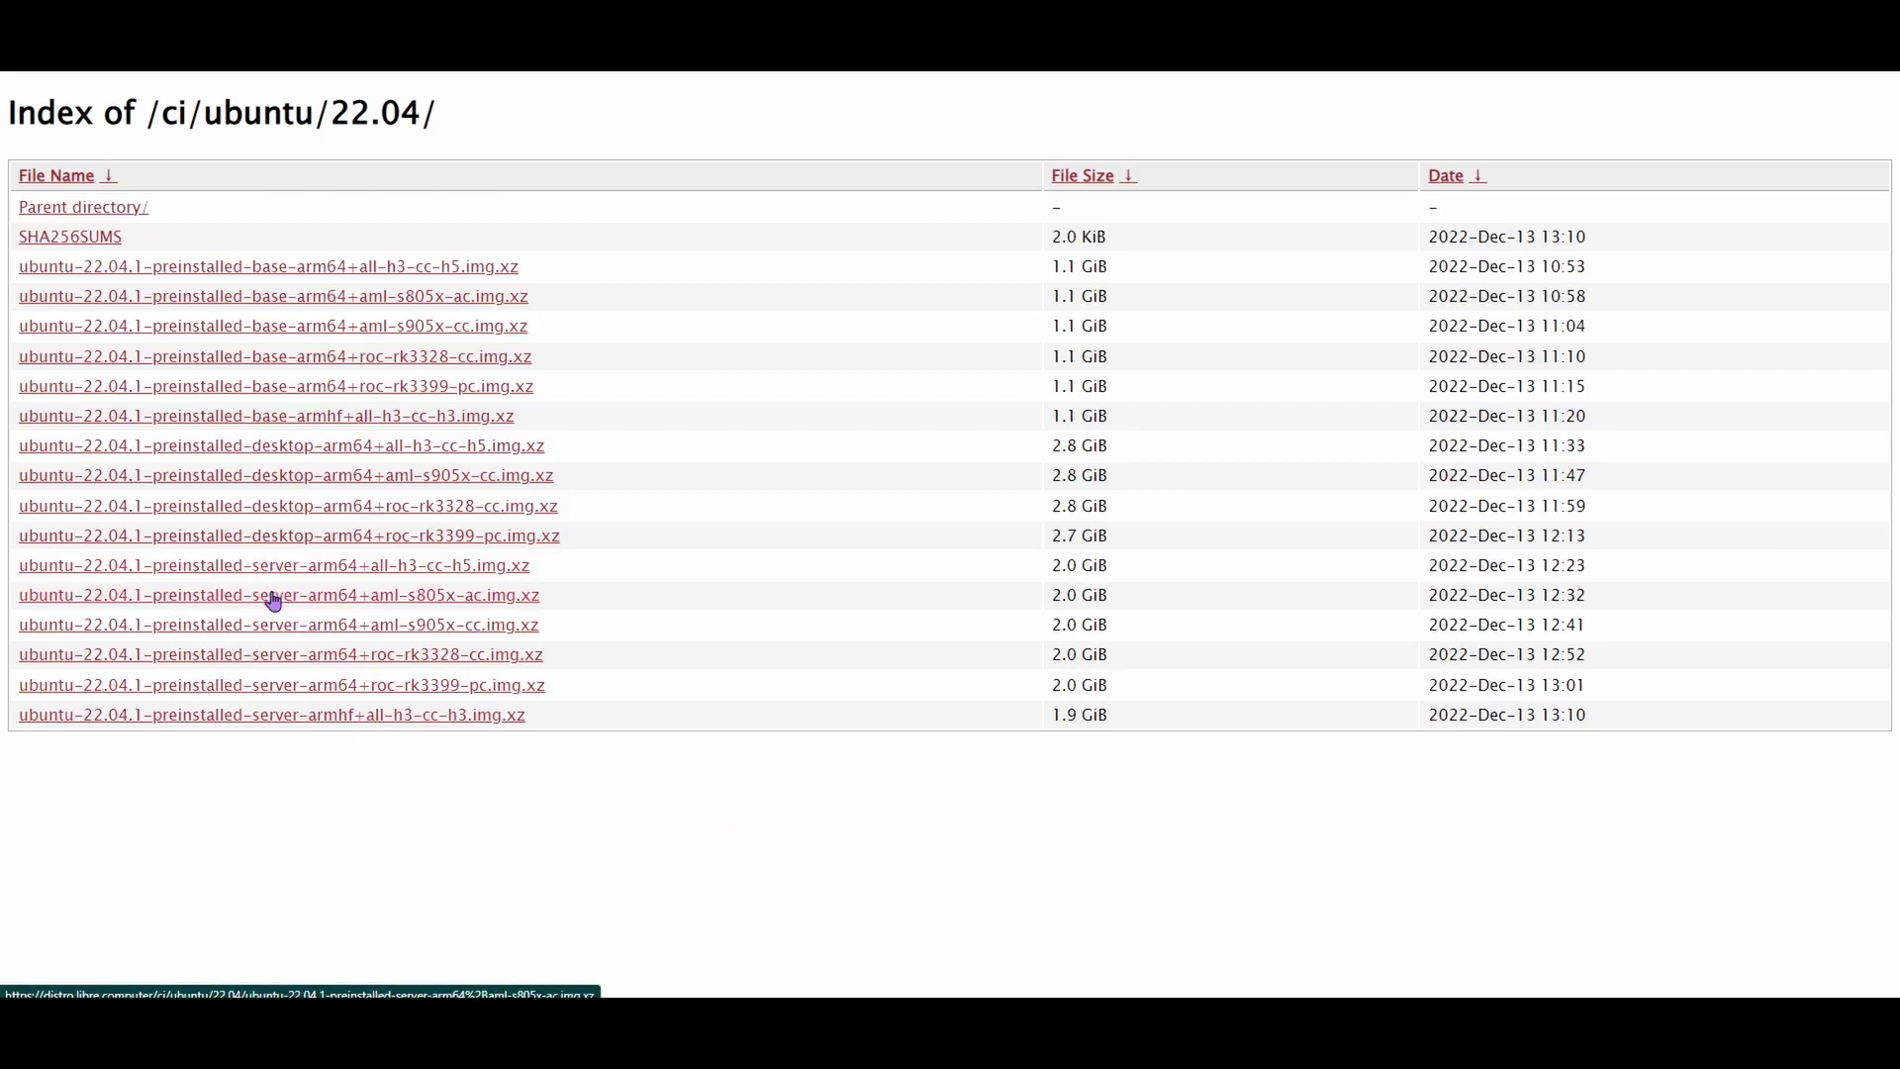
left_click_drag(582, 726, 67, 561)
left_click(709, 877)
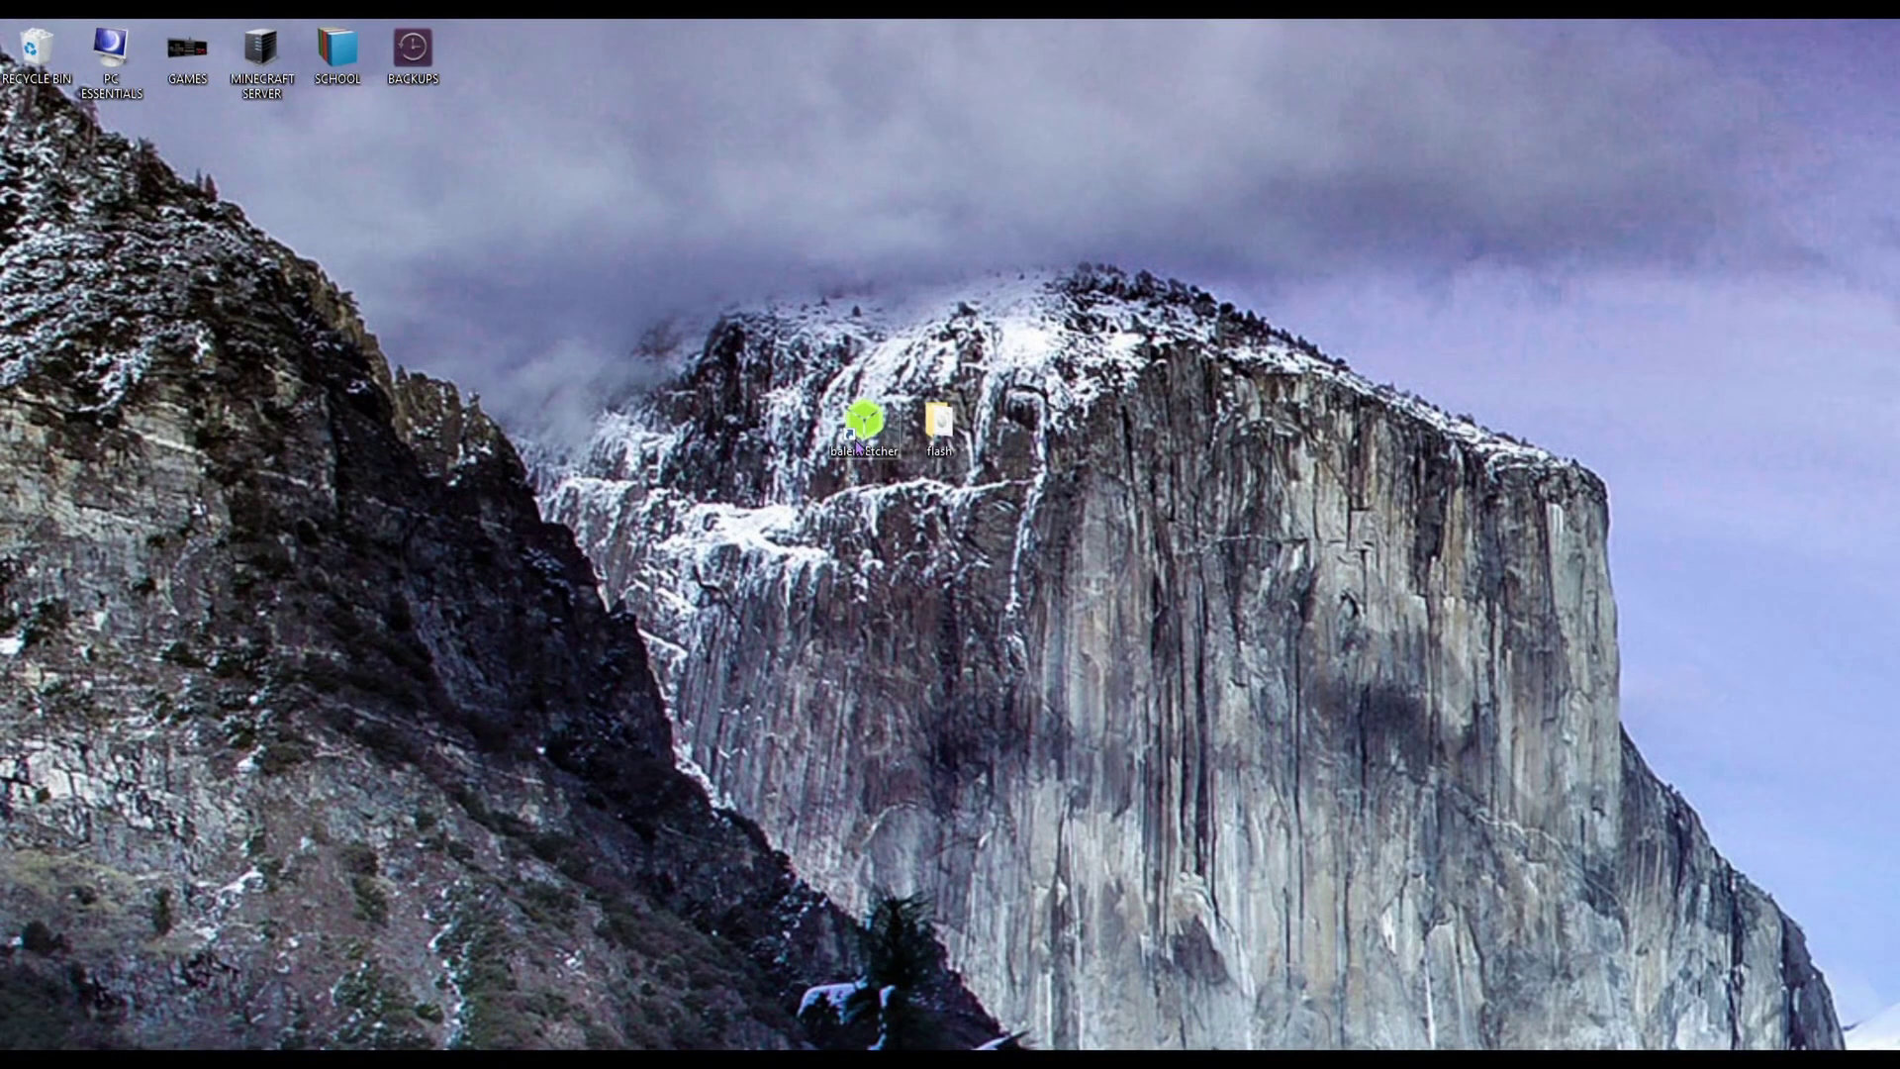
Launch balenaEtcher and load the ubuntu-22.04.1 preinstalled server roc-rk3328-cc image file
left_click(857, 440)
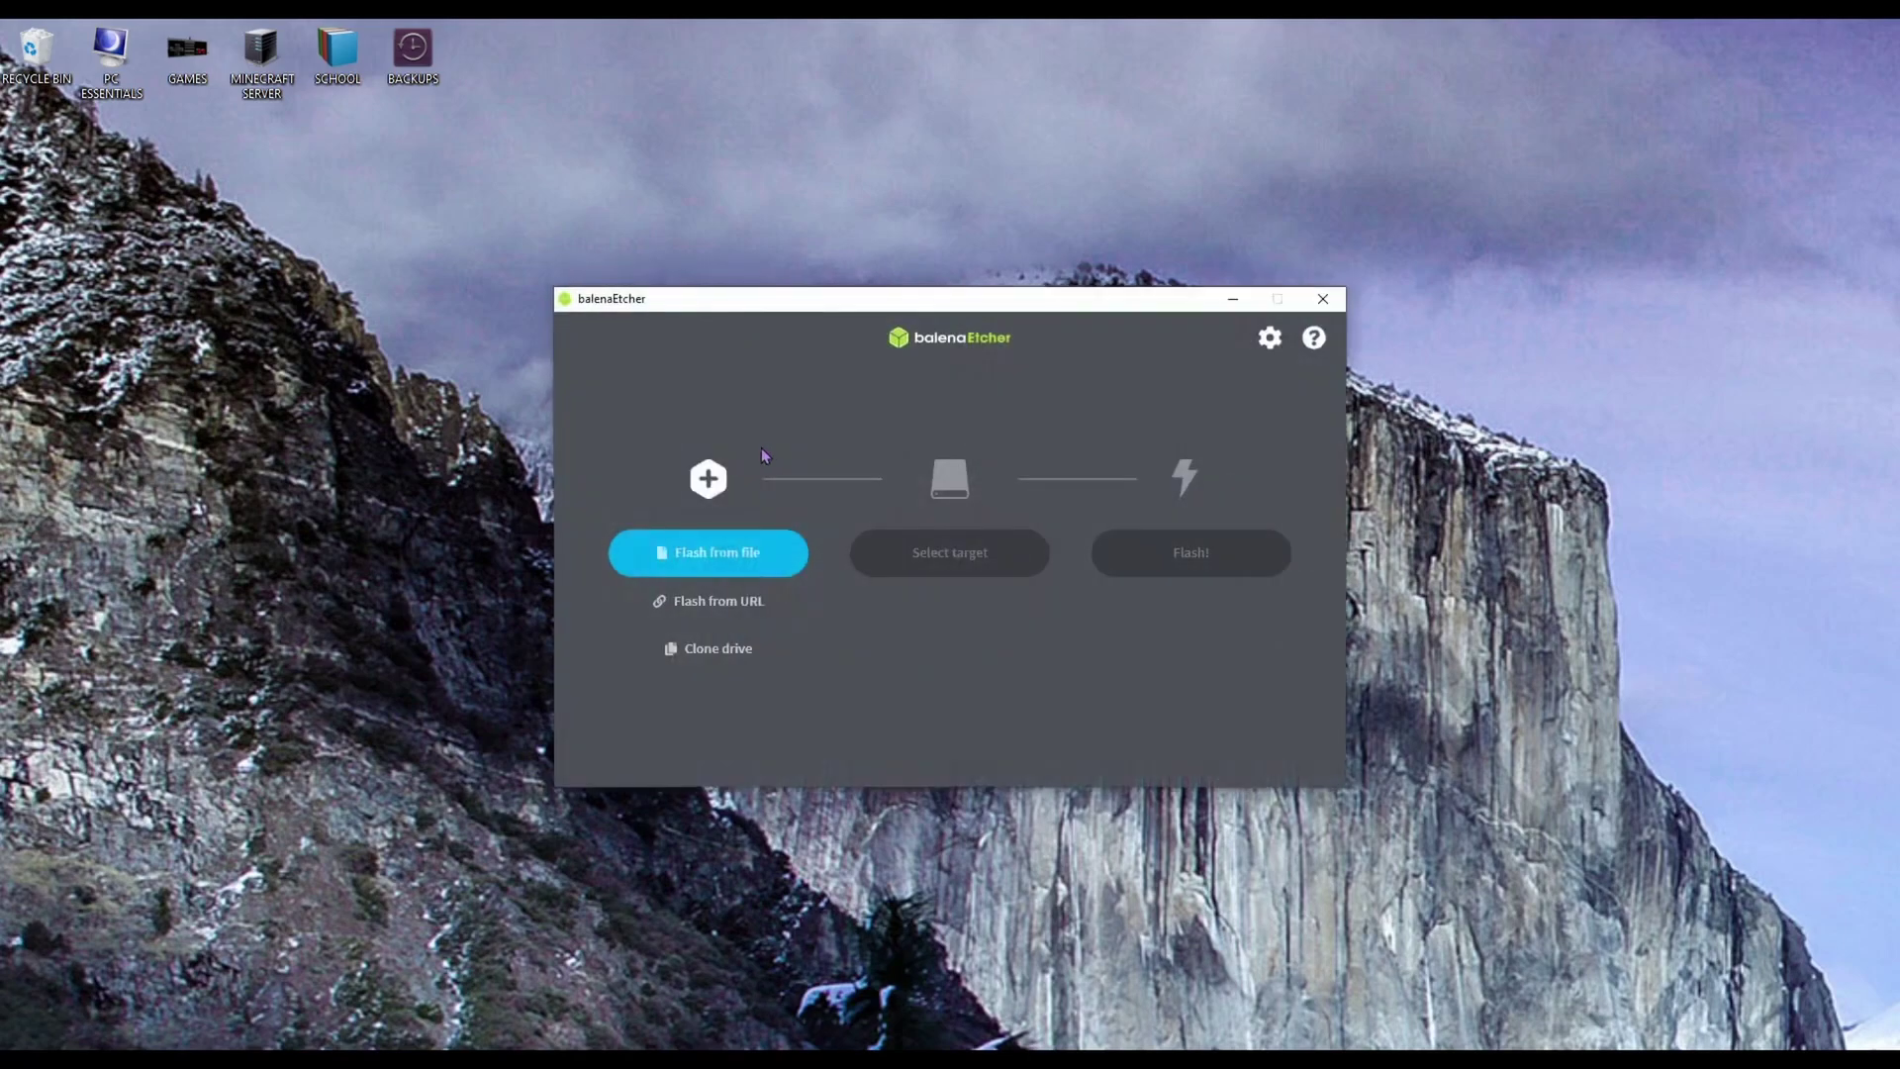
left_click(716, 551)
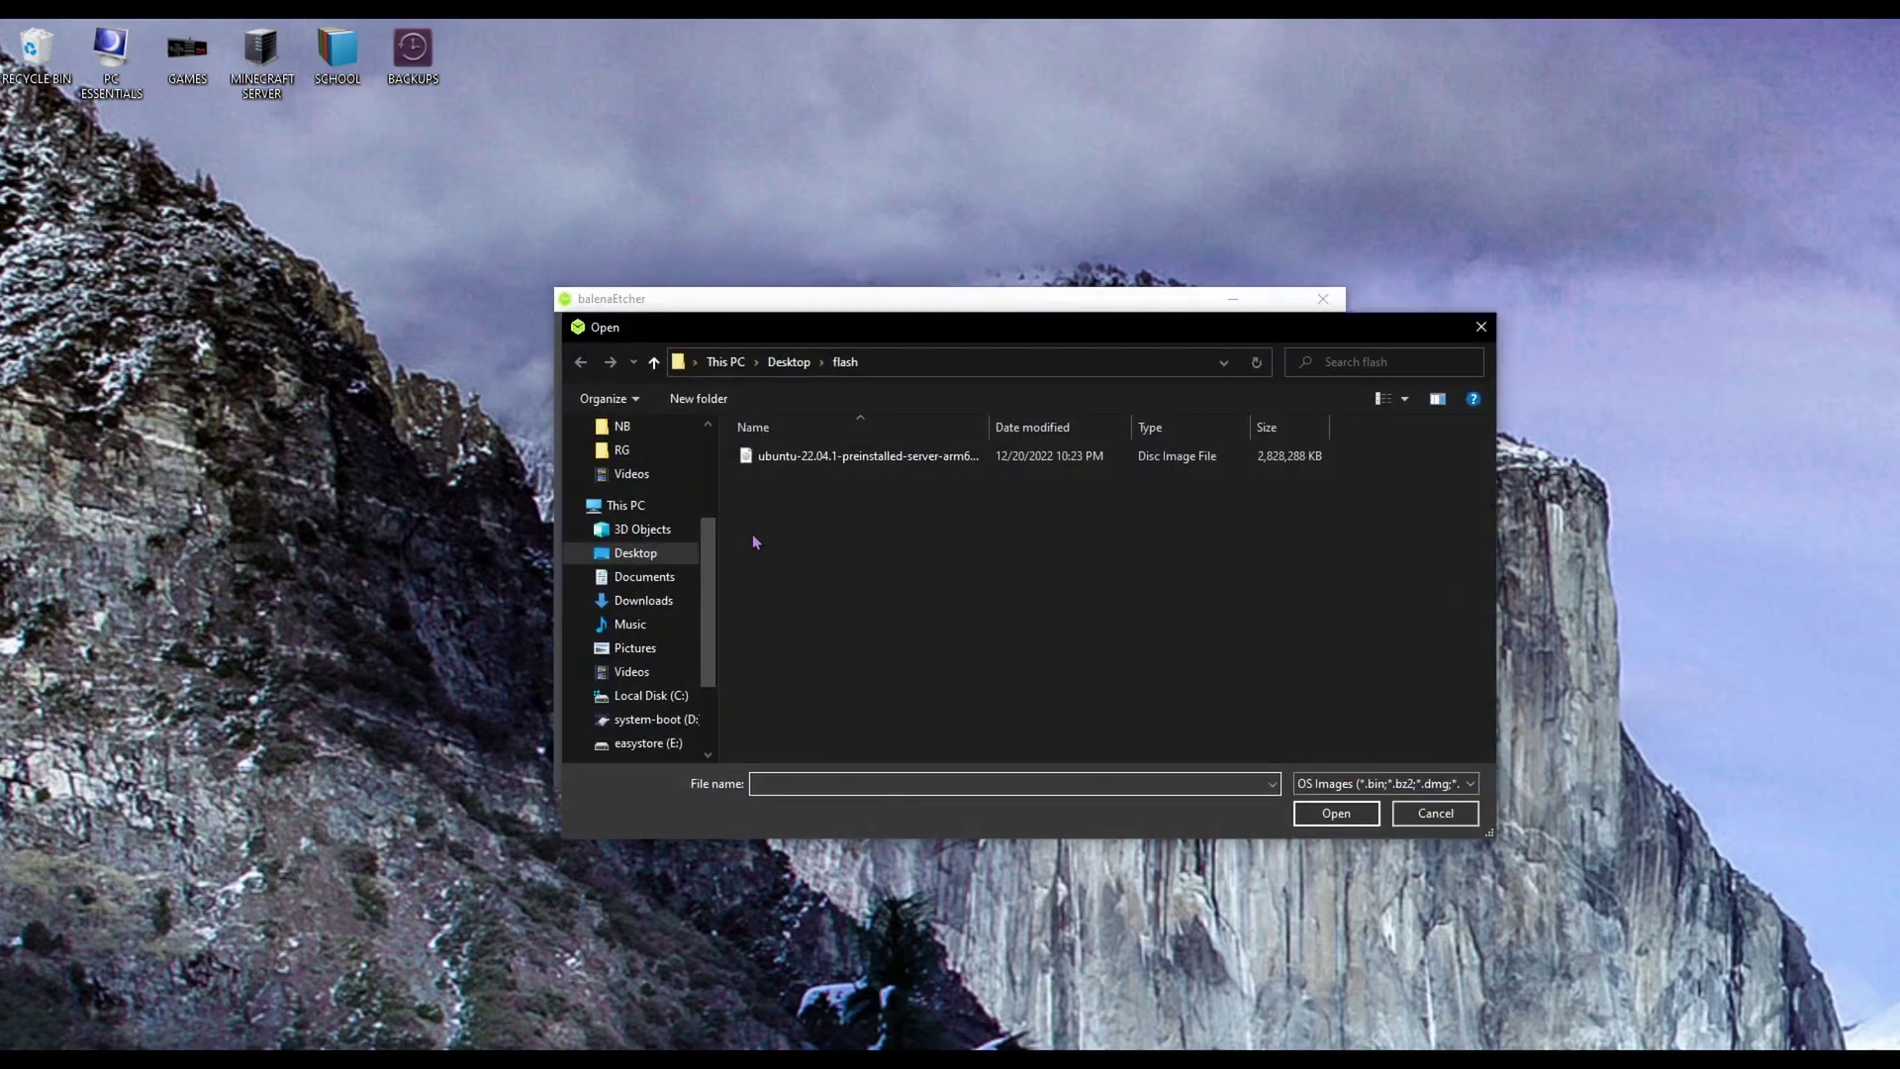
left_click(851, 457)
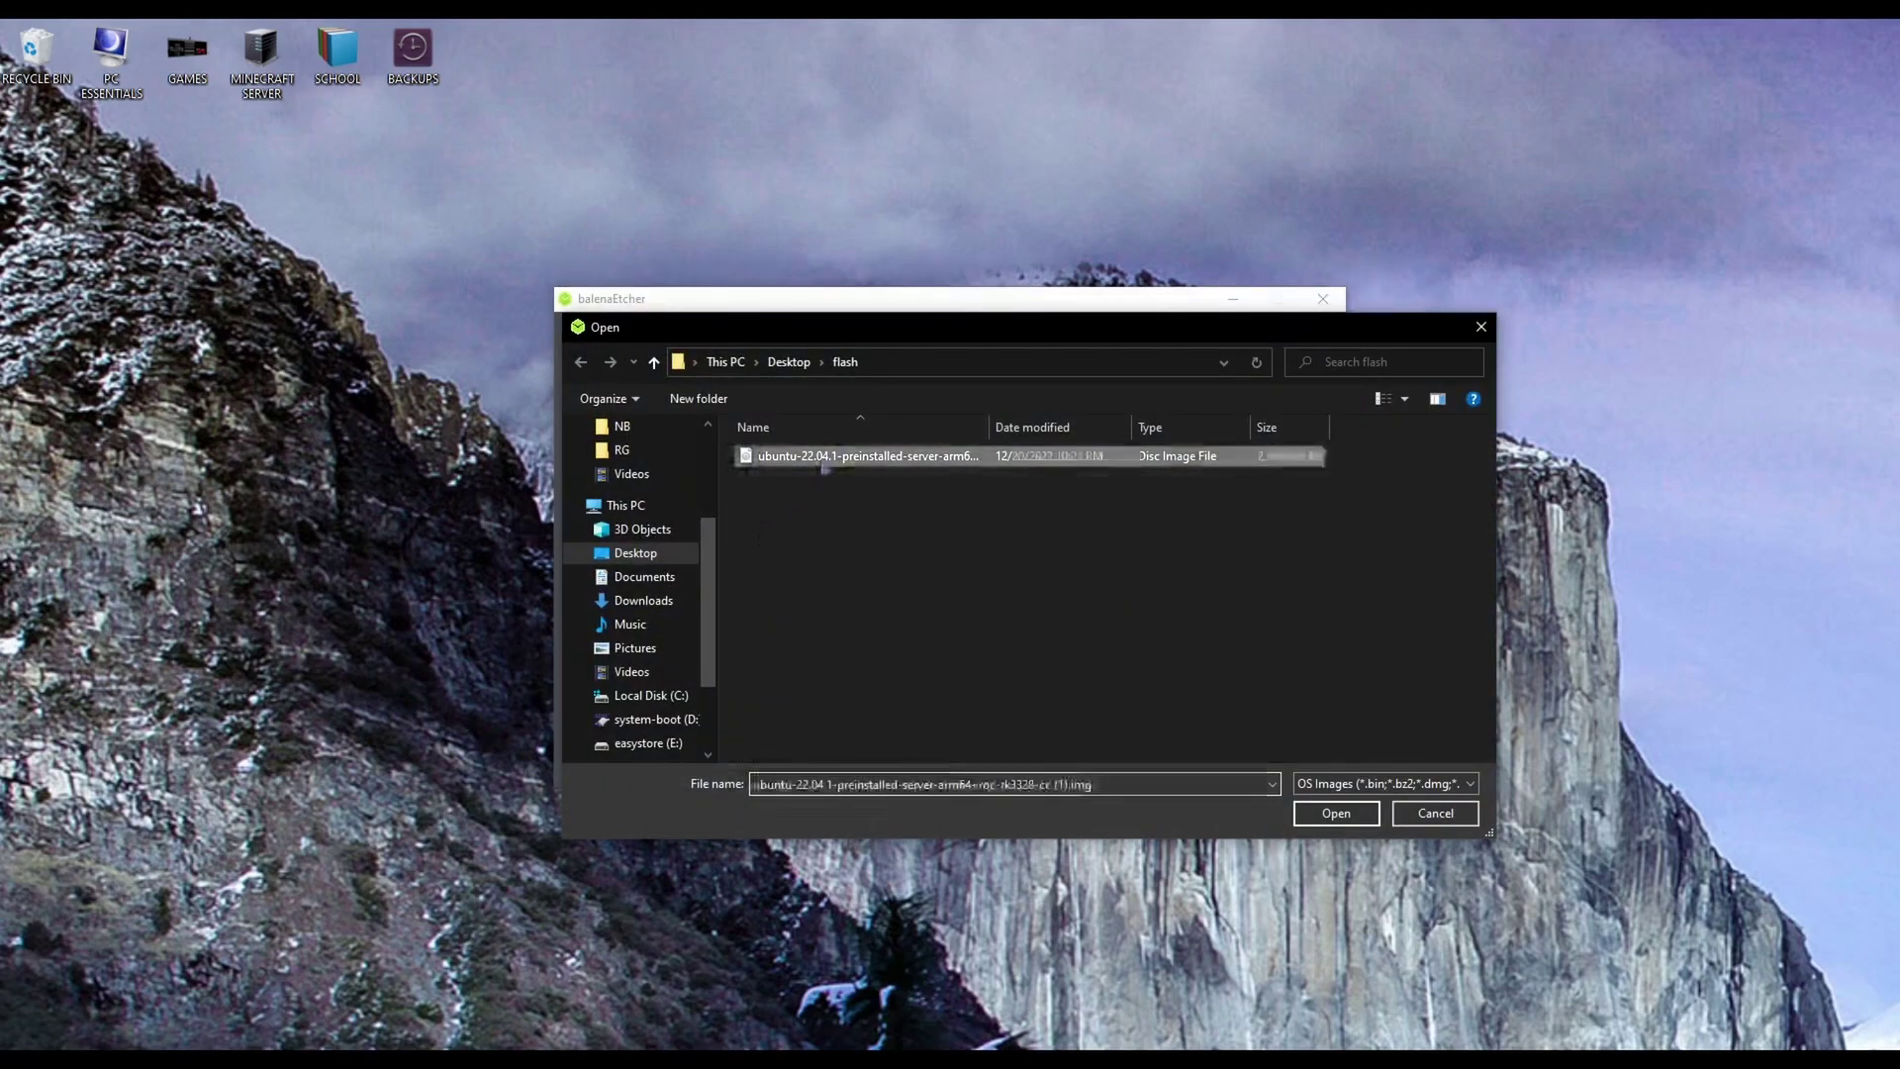
left_click(1374, 824)
Select the 128 GB SDXC Card as target and start flashing the image
left_click(953, 582)
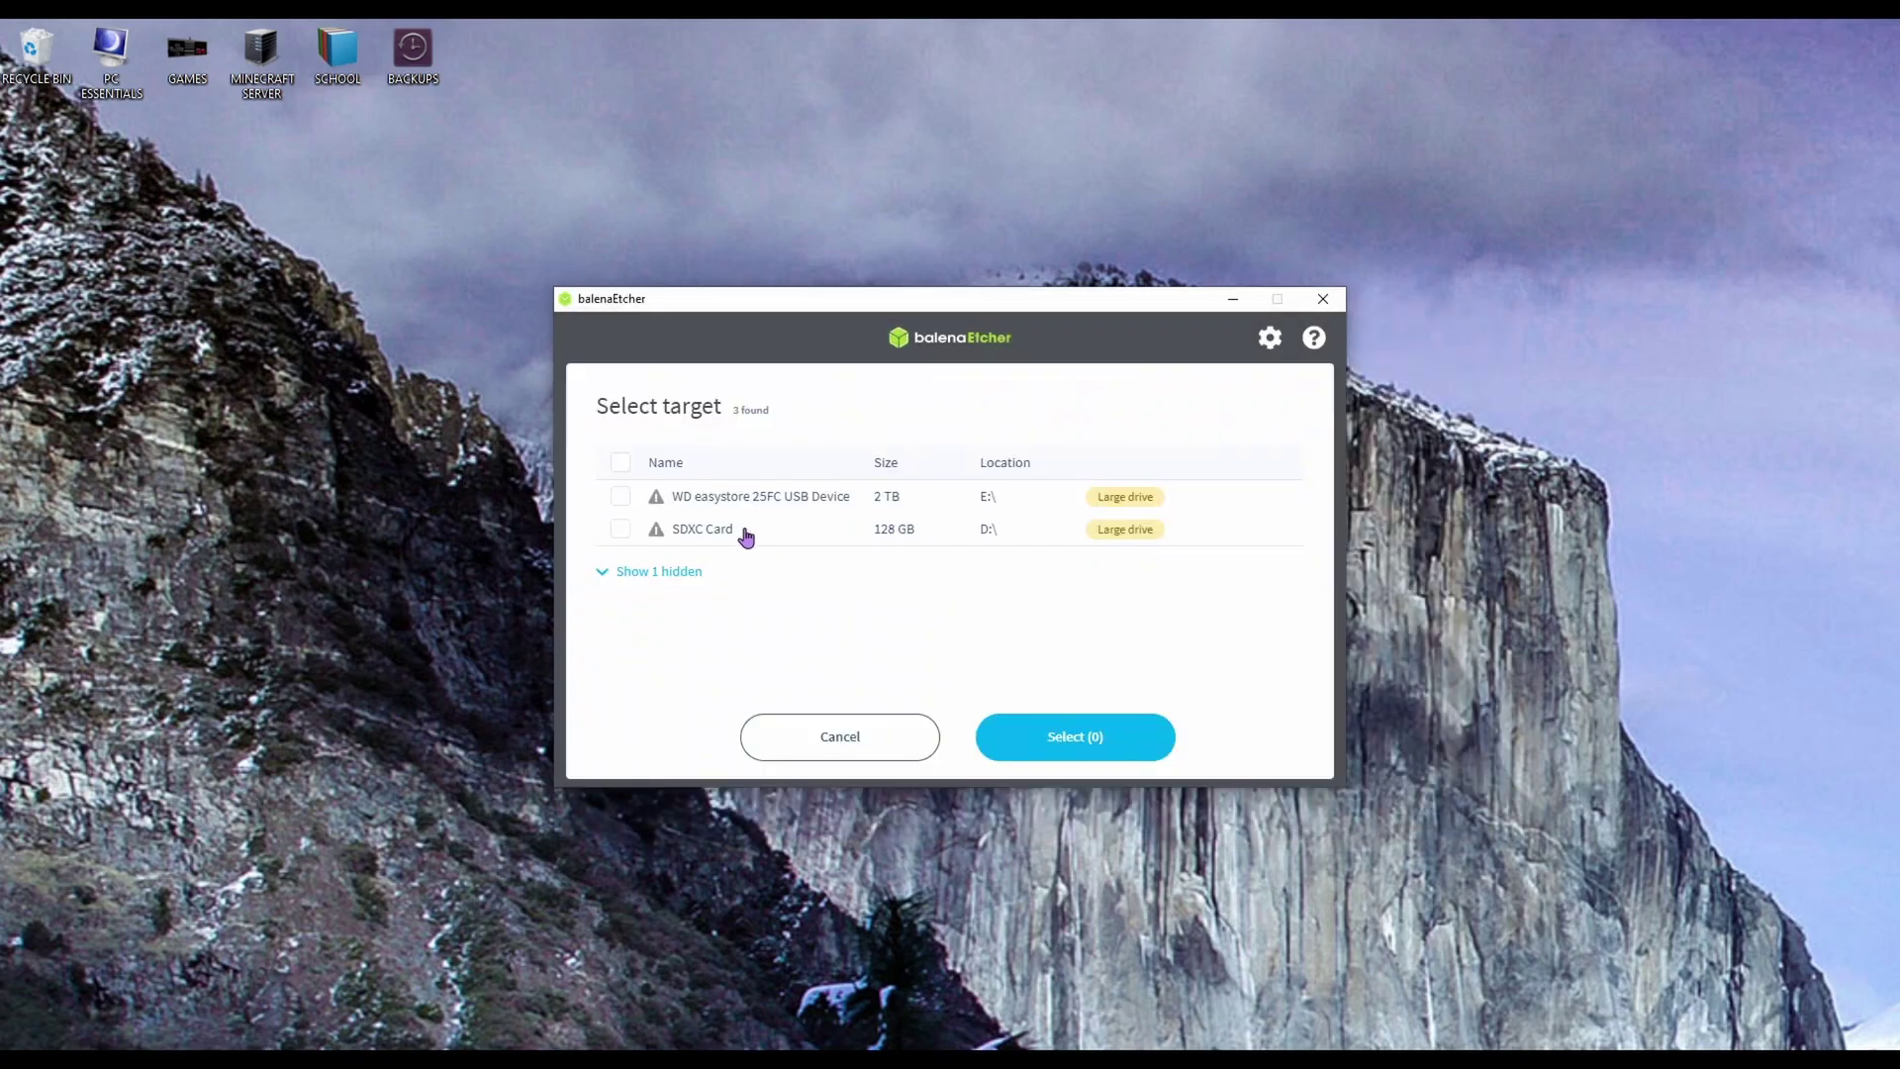
left_click(620, 529)
left_click(1060, 736)
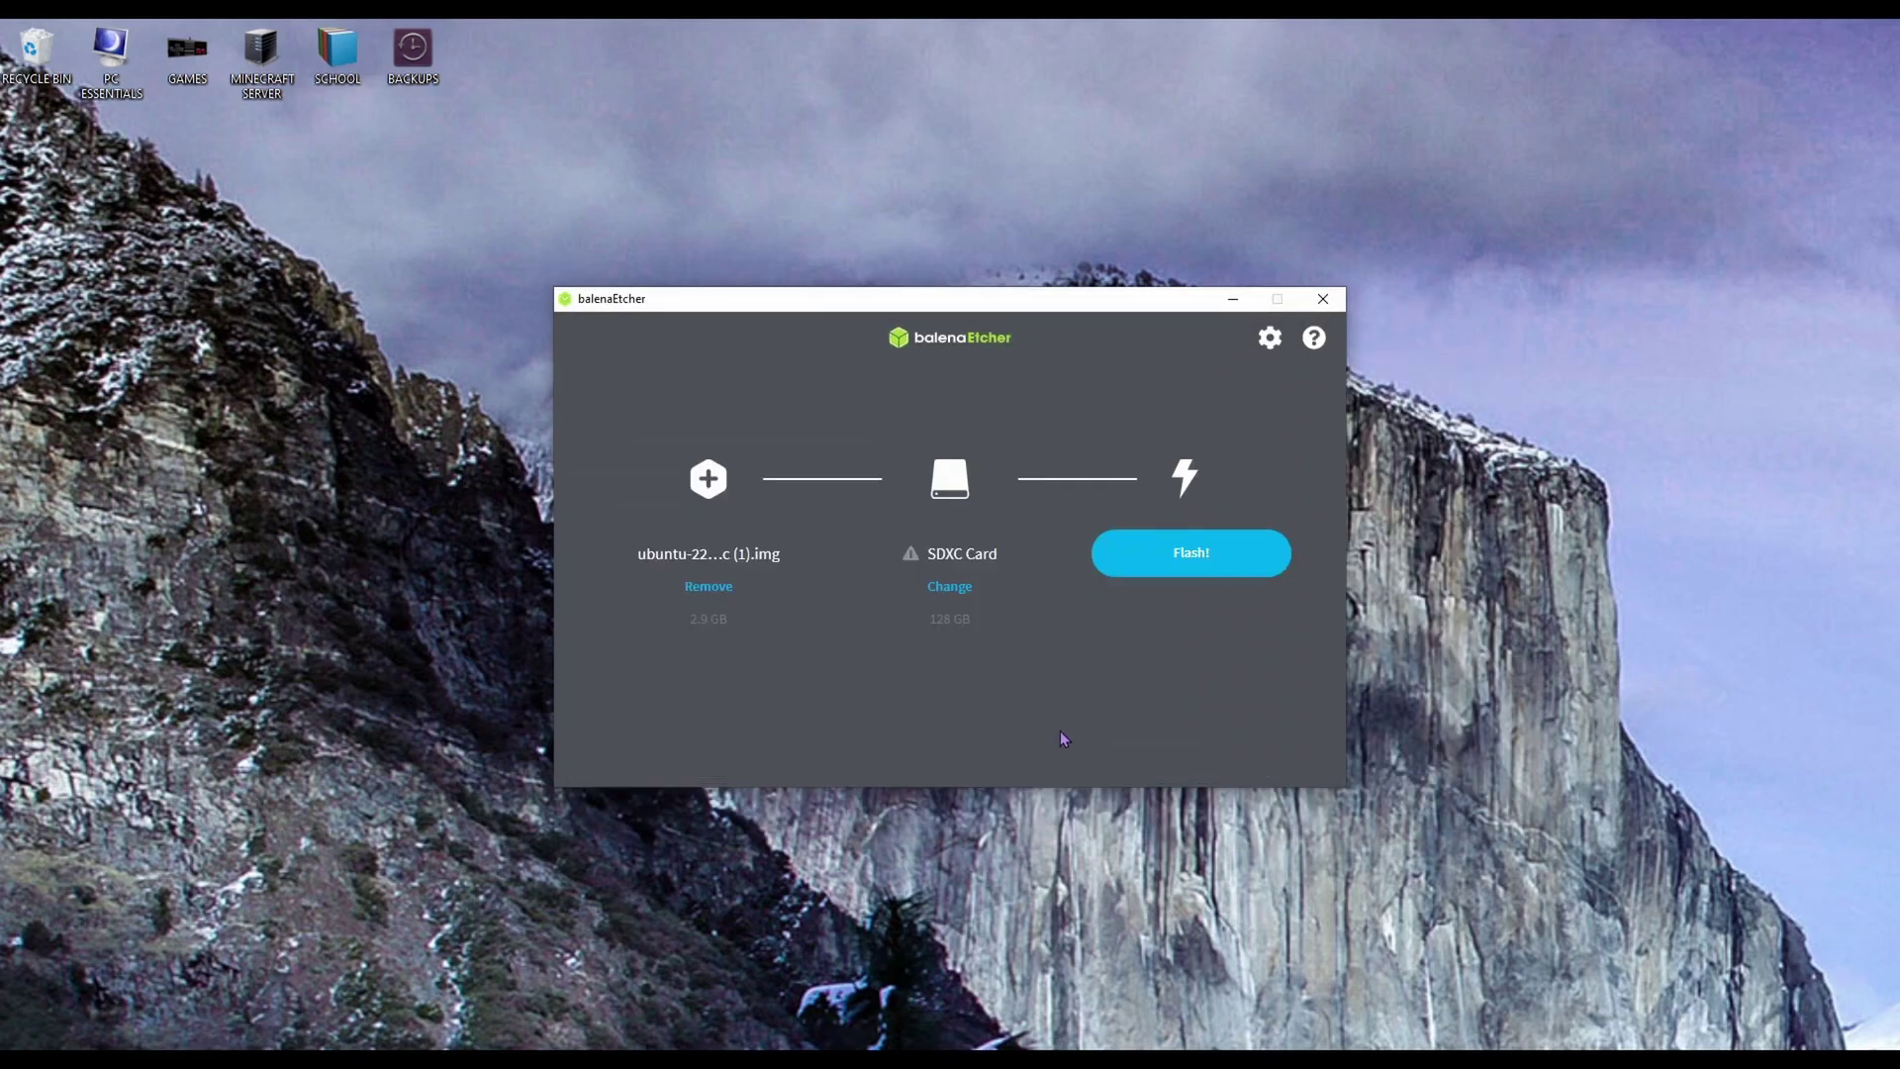
left_click(1168, 574)
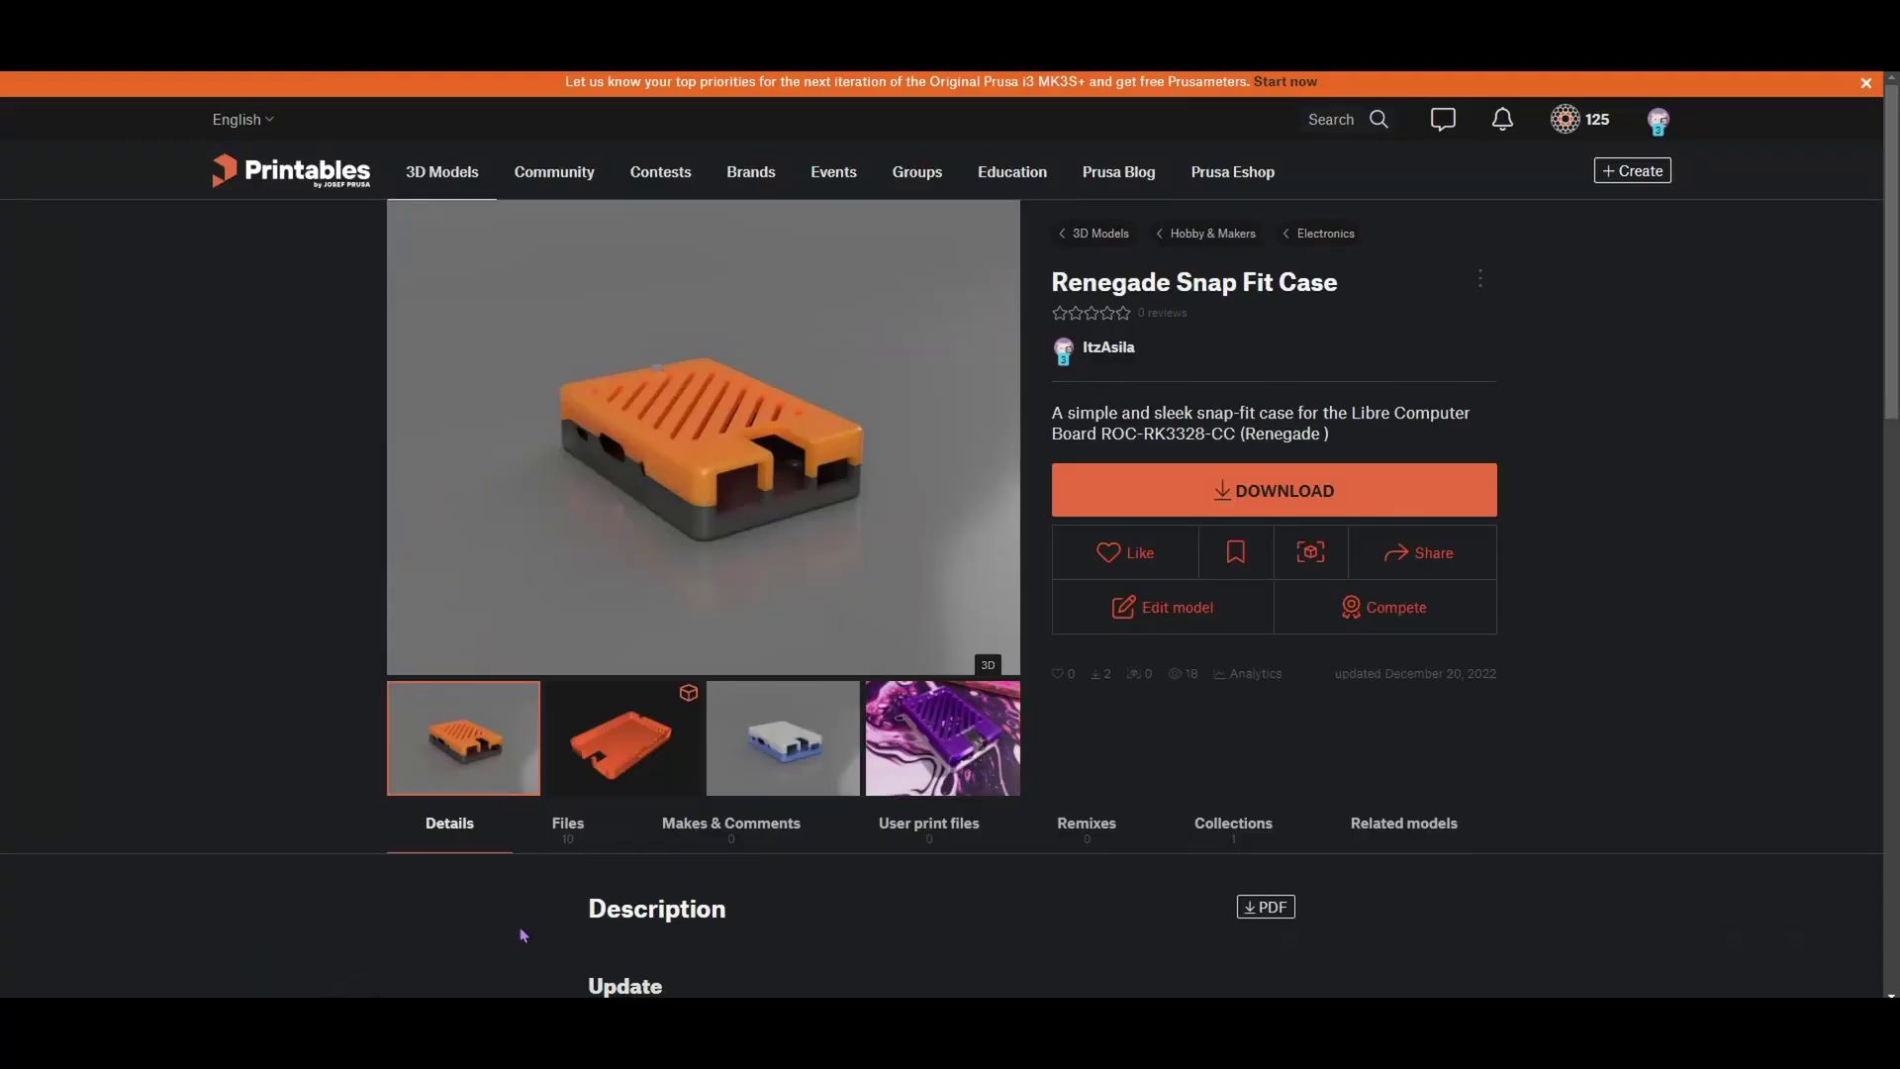
Browse the case gallery photos: blue, white and brown, grey, purple, and the board
left_click(766, 784)
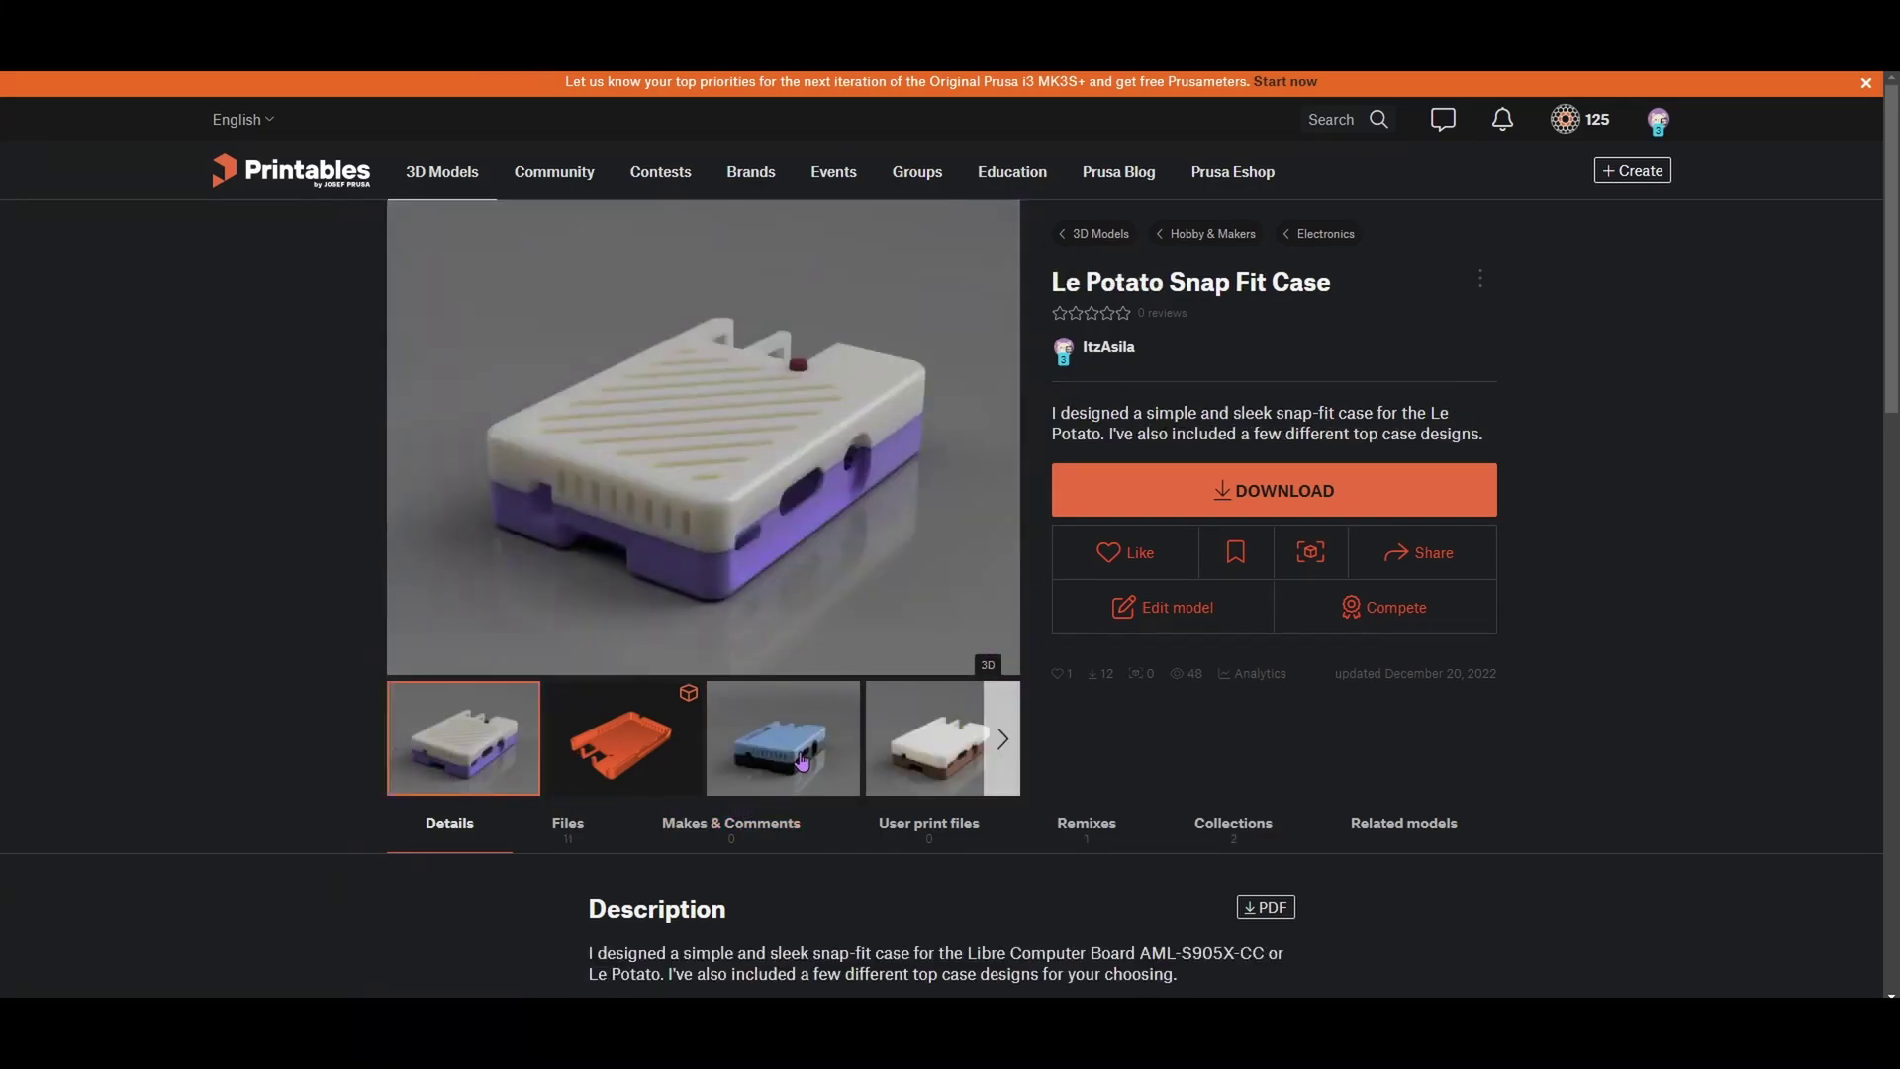
left_click(825, 784)
left_click(943, 759)
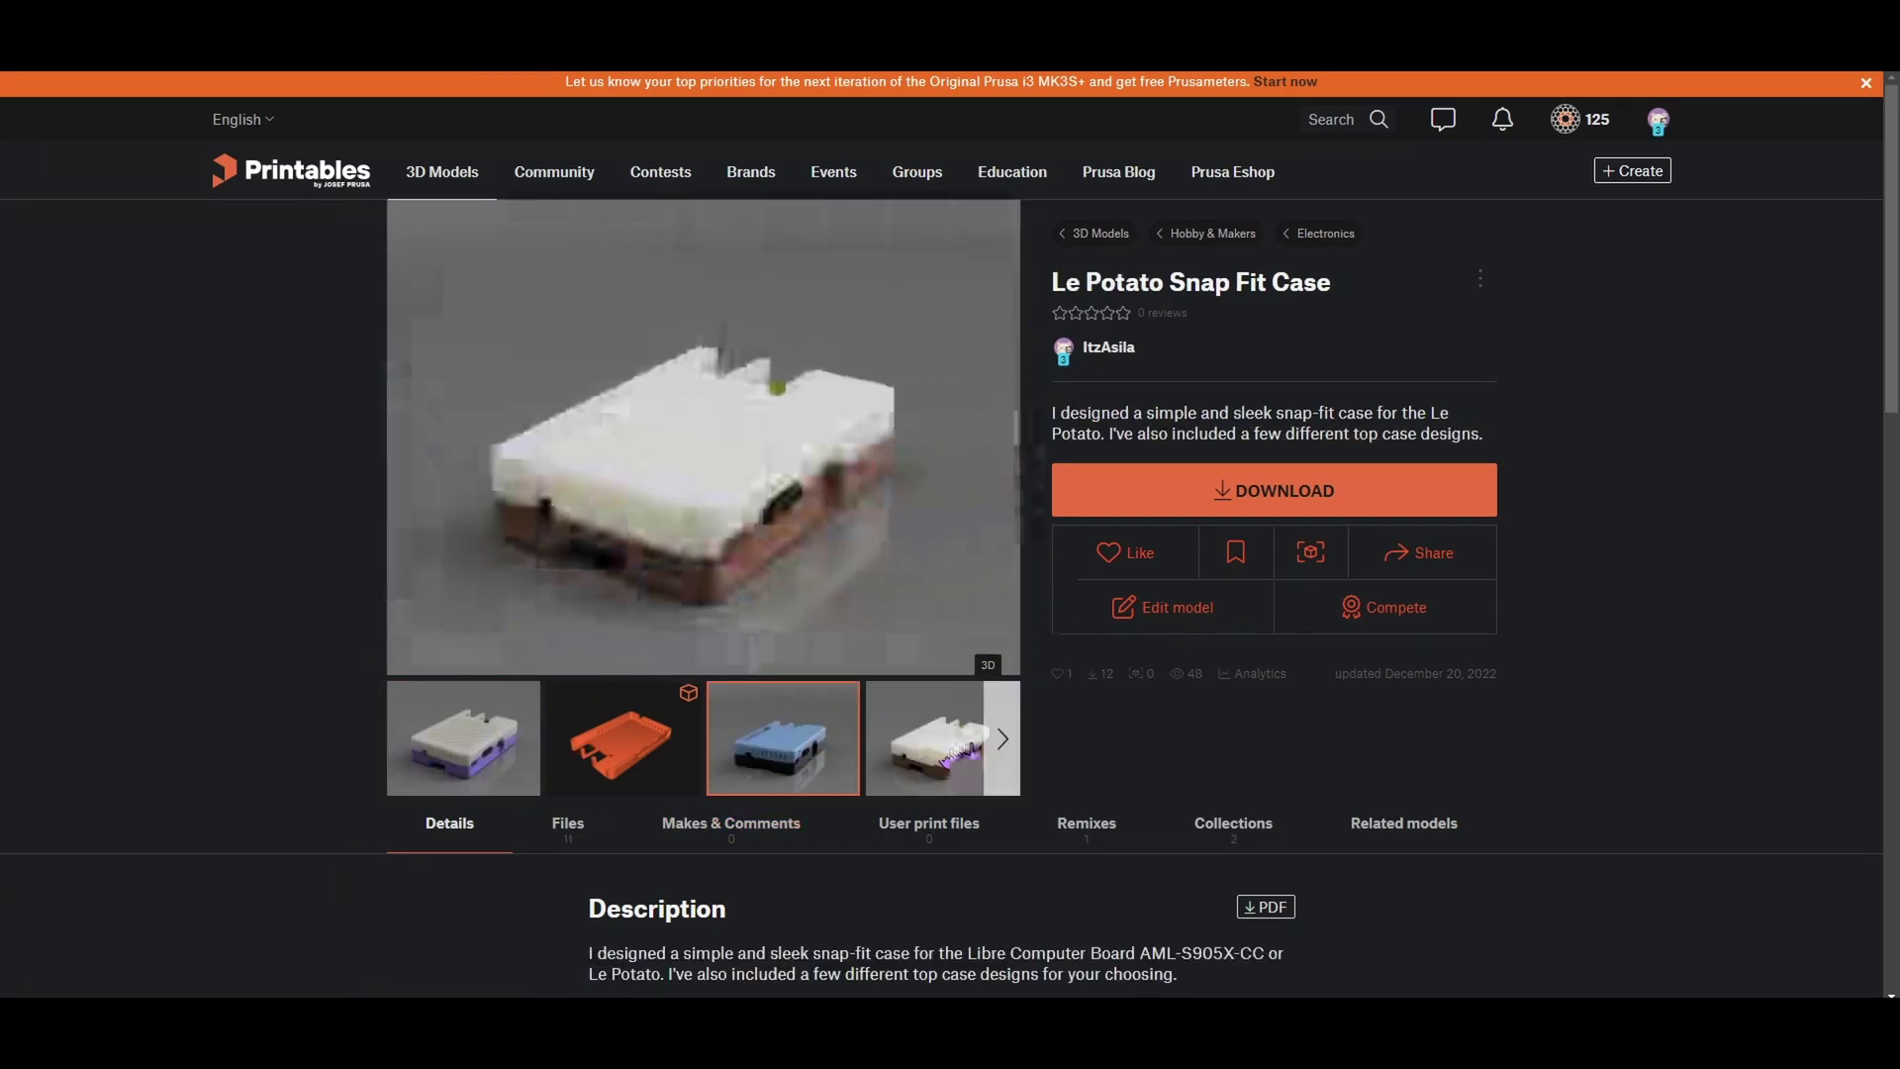
left_click(684, 753)
left_click(792, 744)
left_click(898, 740)
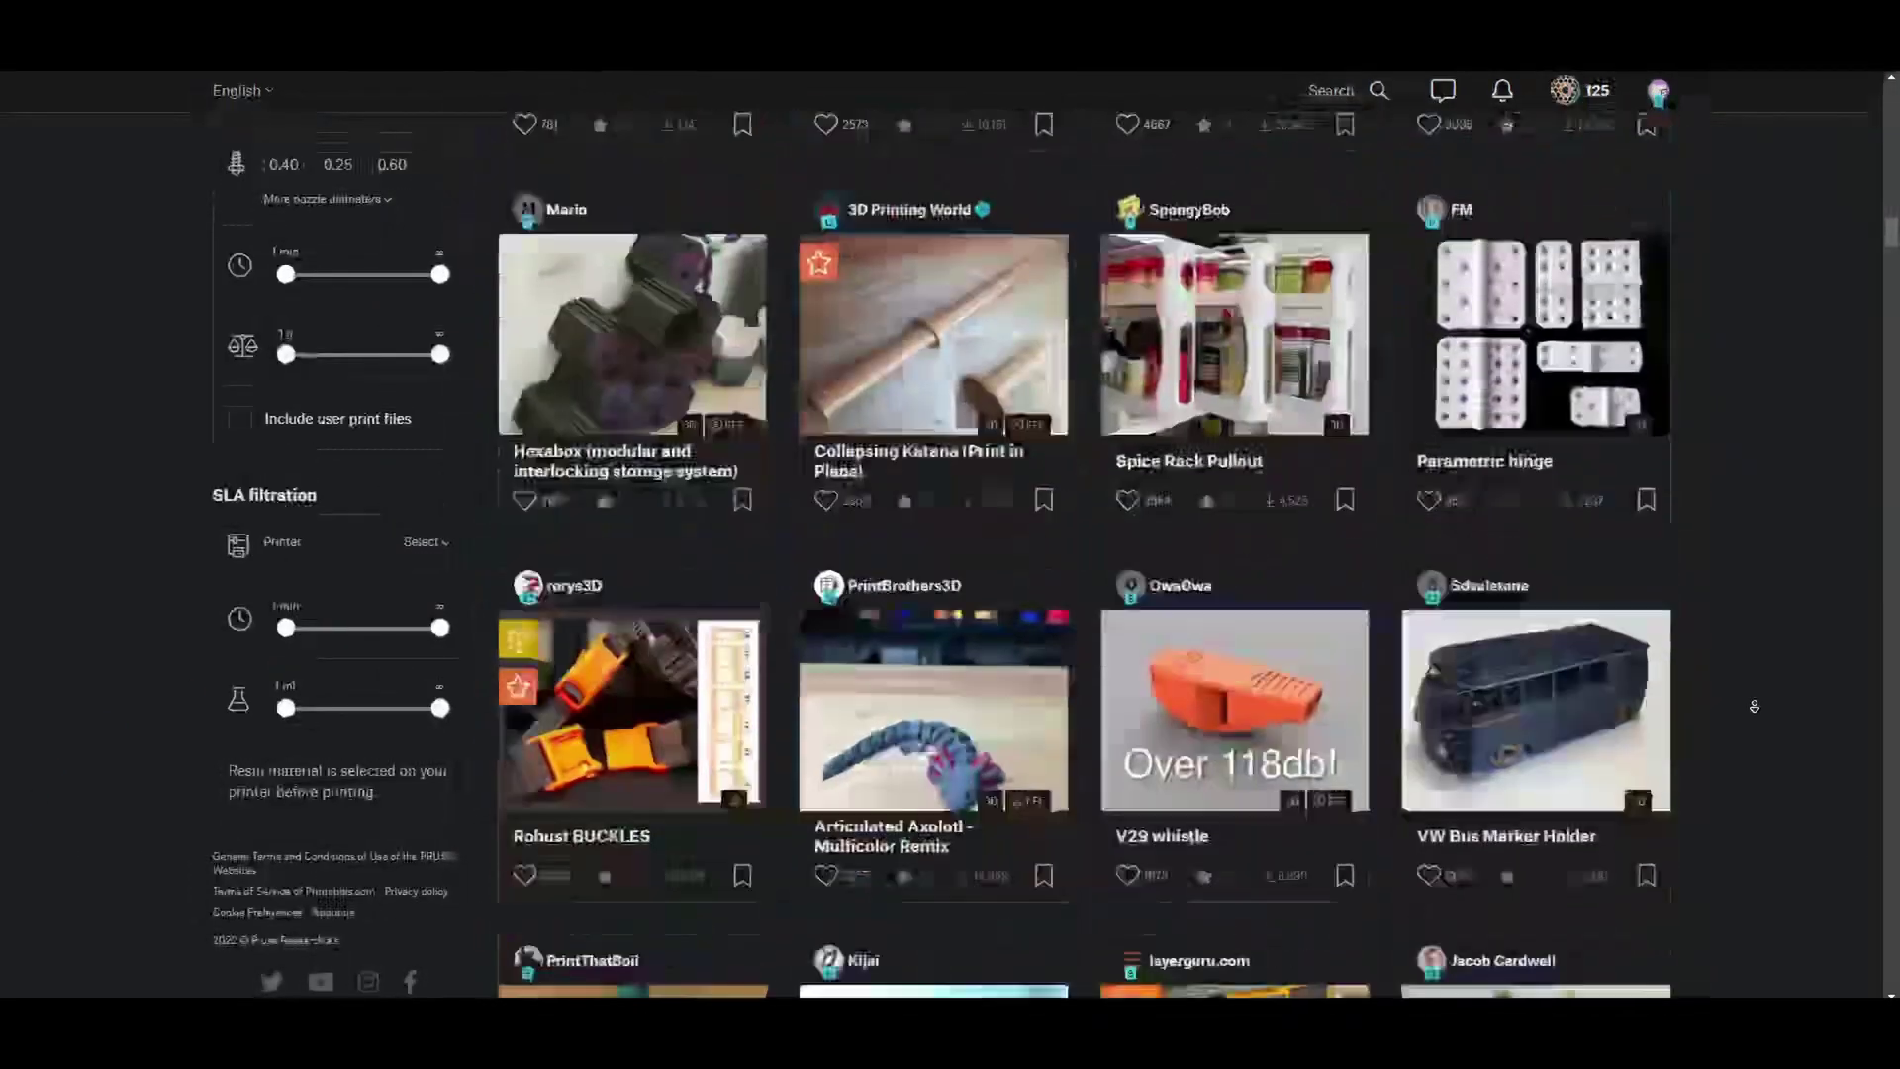
Scroll down the Le Potato Snap Fit Case model page listing
scroll(1754, 706, "down", 20)
scroll(1754, 706, "down", 20)
scroll(1754, 706, "down", 20)
scroll(1754, 705, "down", 20)
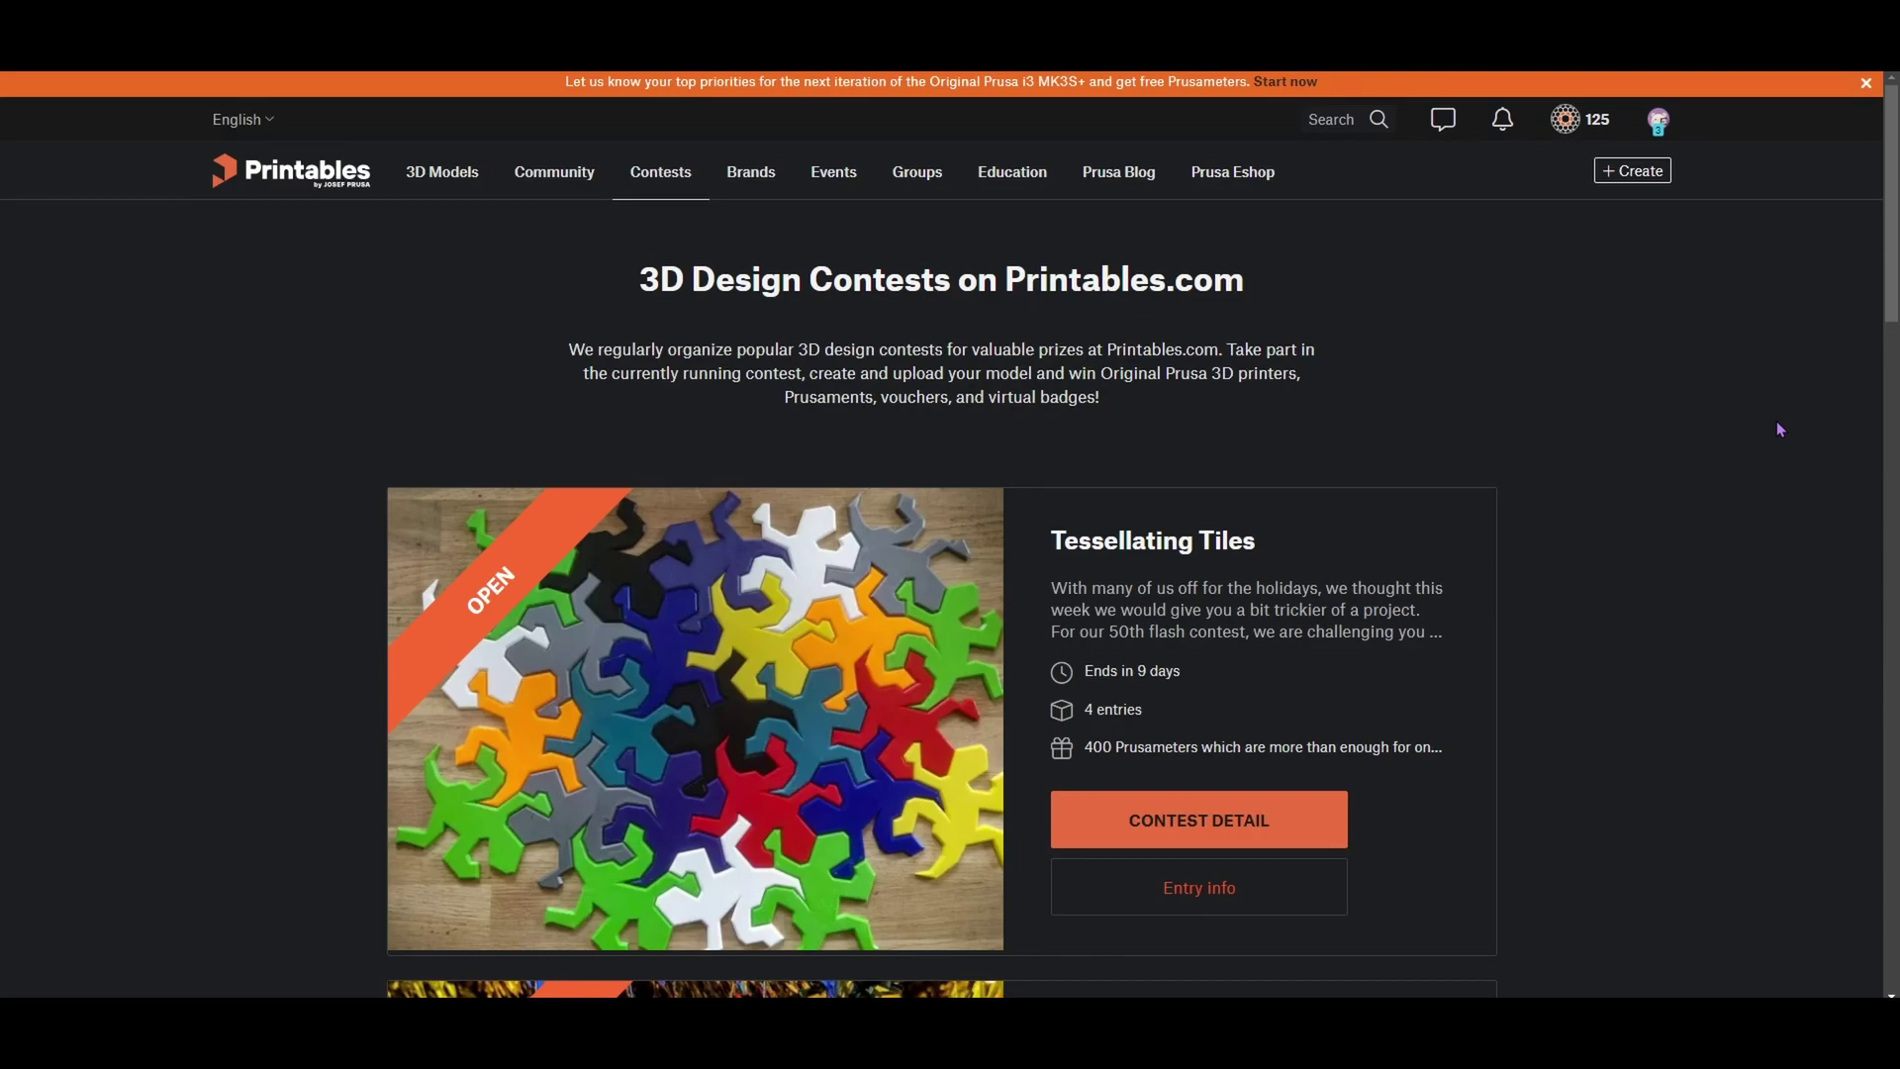
Scroll through the Contests page and Prusameters rewards down to the Prusament spool vouchers
scroll(1777, 435, "down", 5)
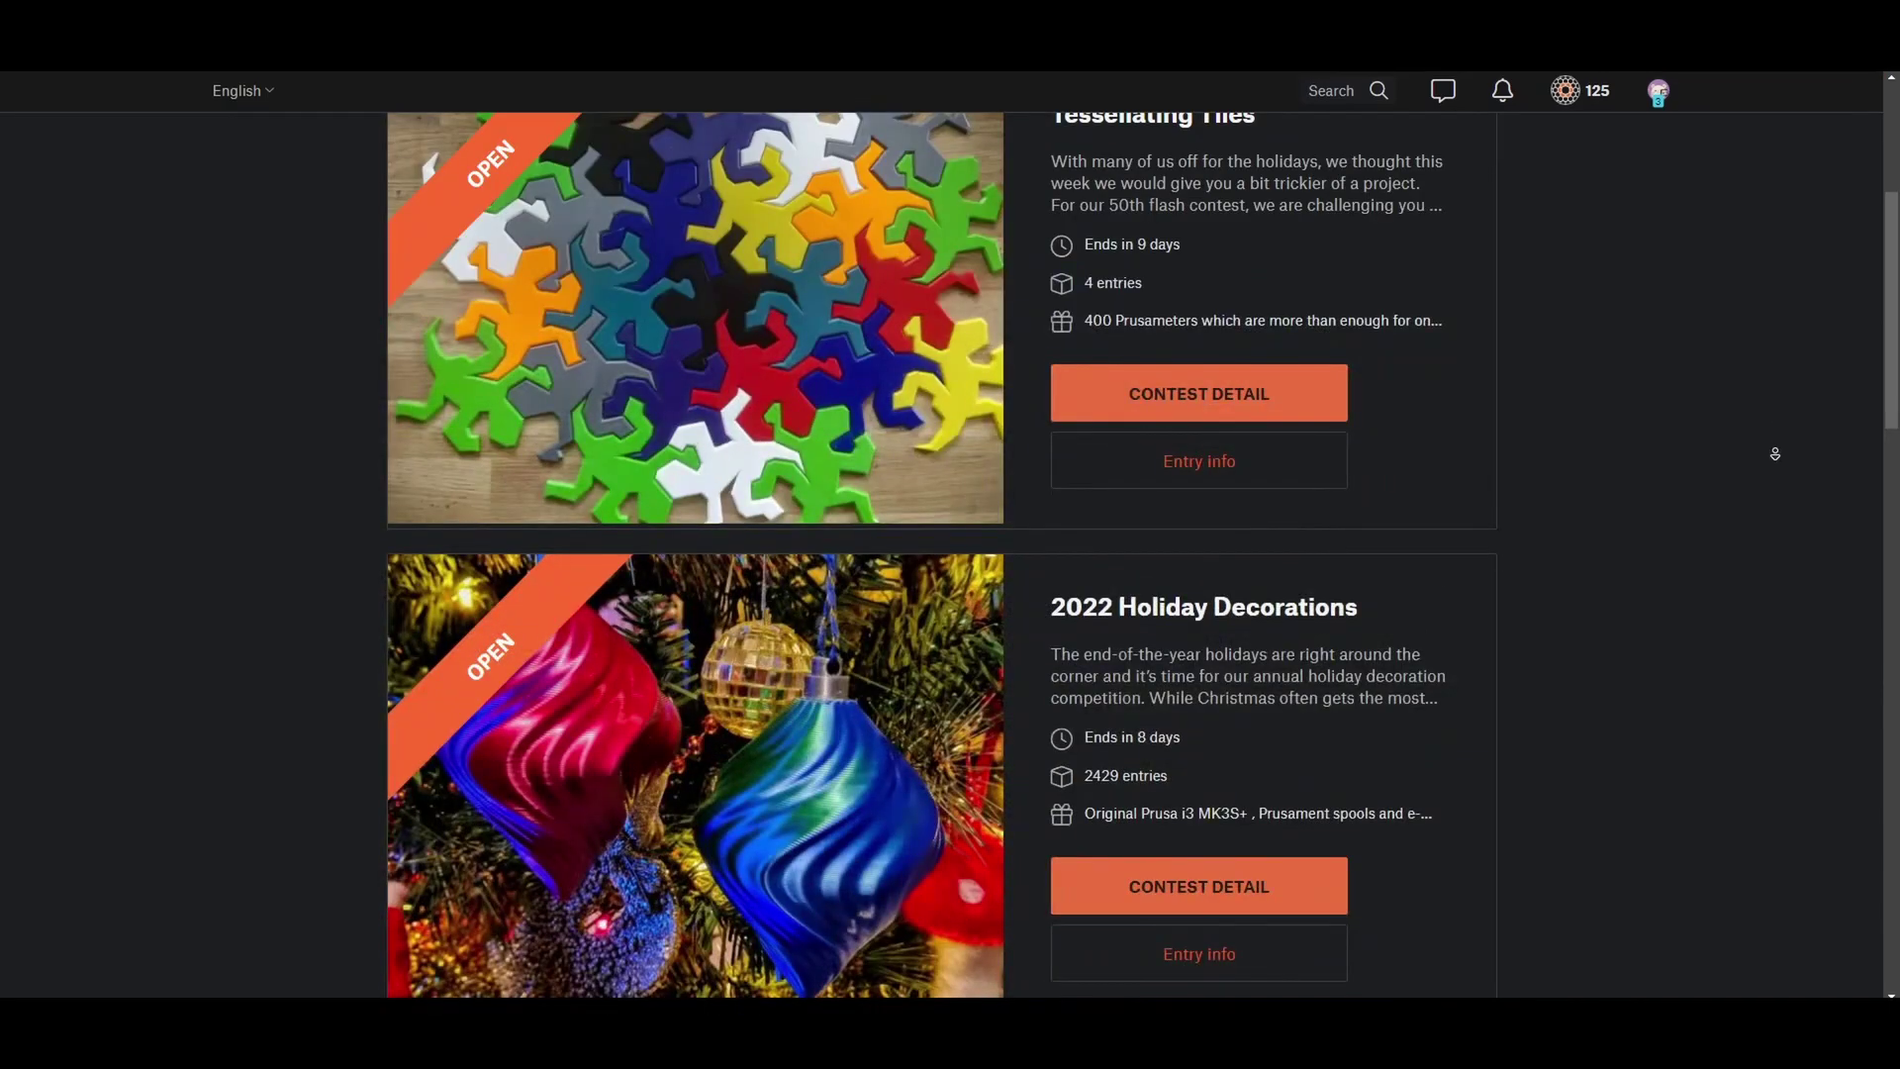
scroll(1775, 453, "down", 7)
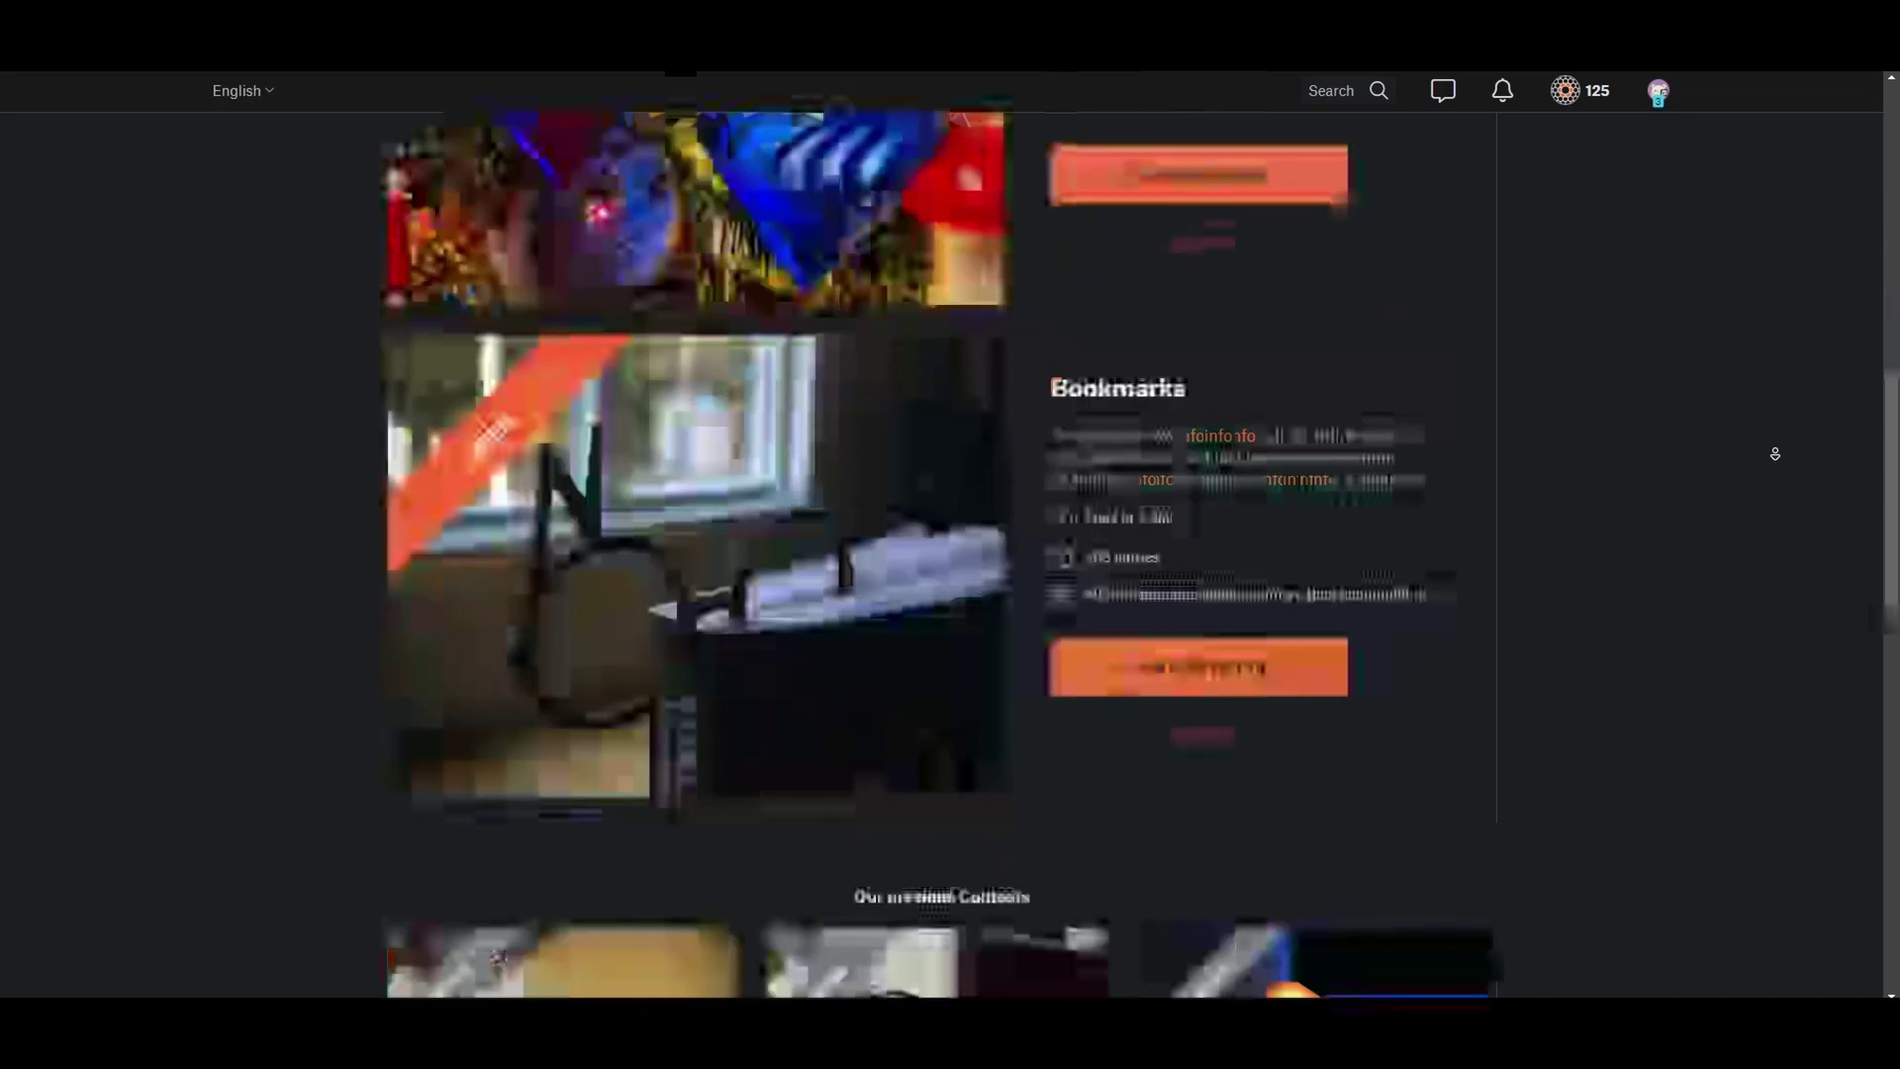
scroll(1775, 453, "down", 3)
scroll(1775, 454, "down", 2)
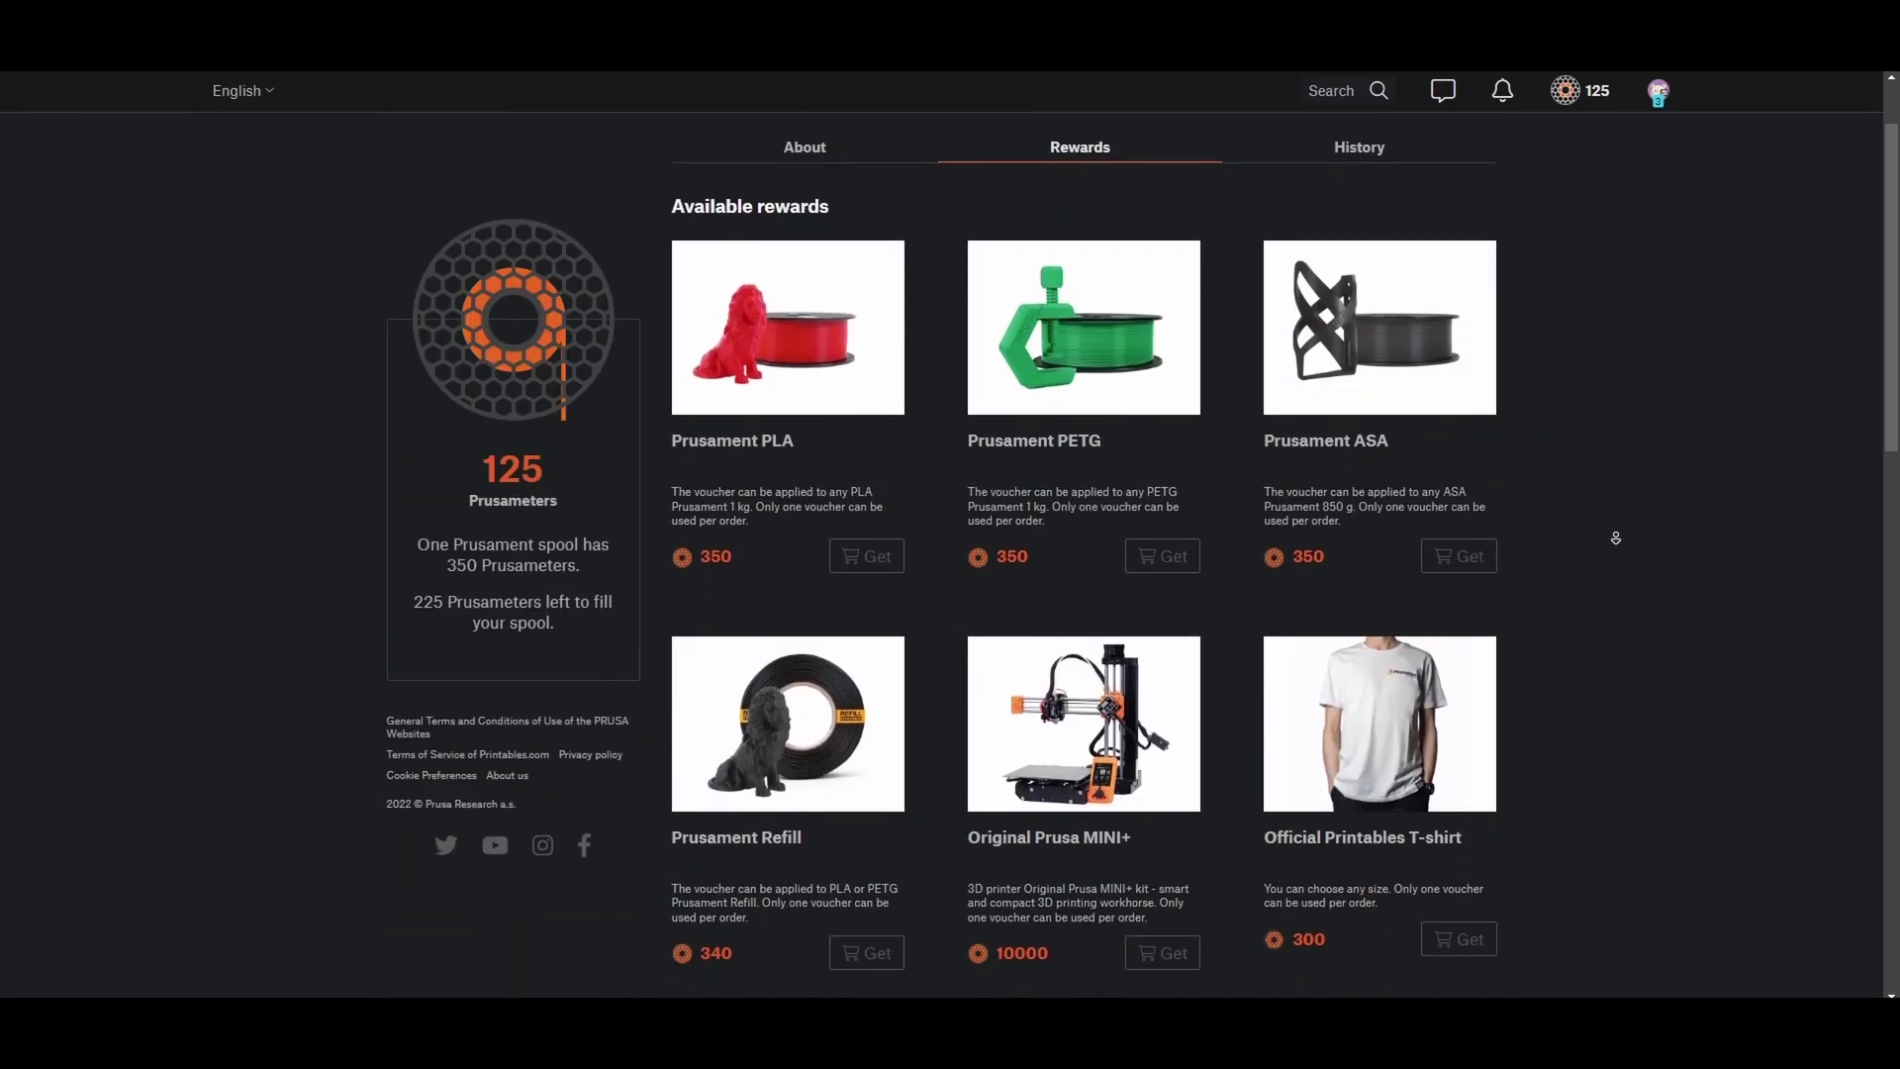
scroll(1616, 540, "down", 3)
scroll(1616, 539, "down", 6)
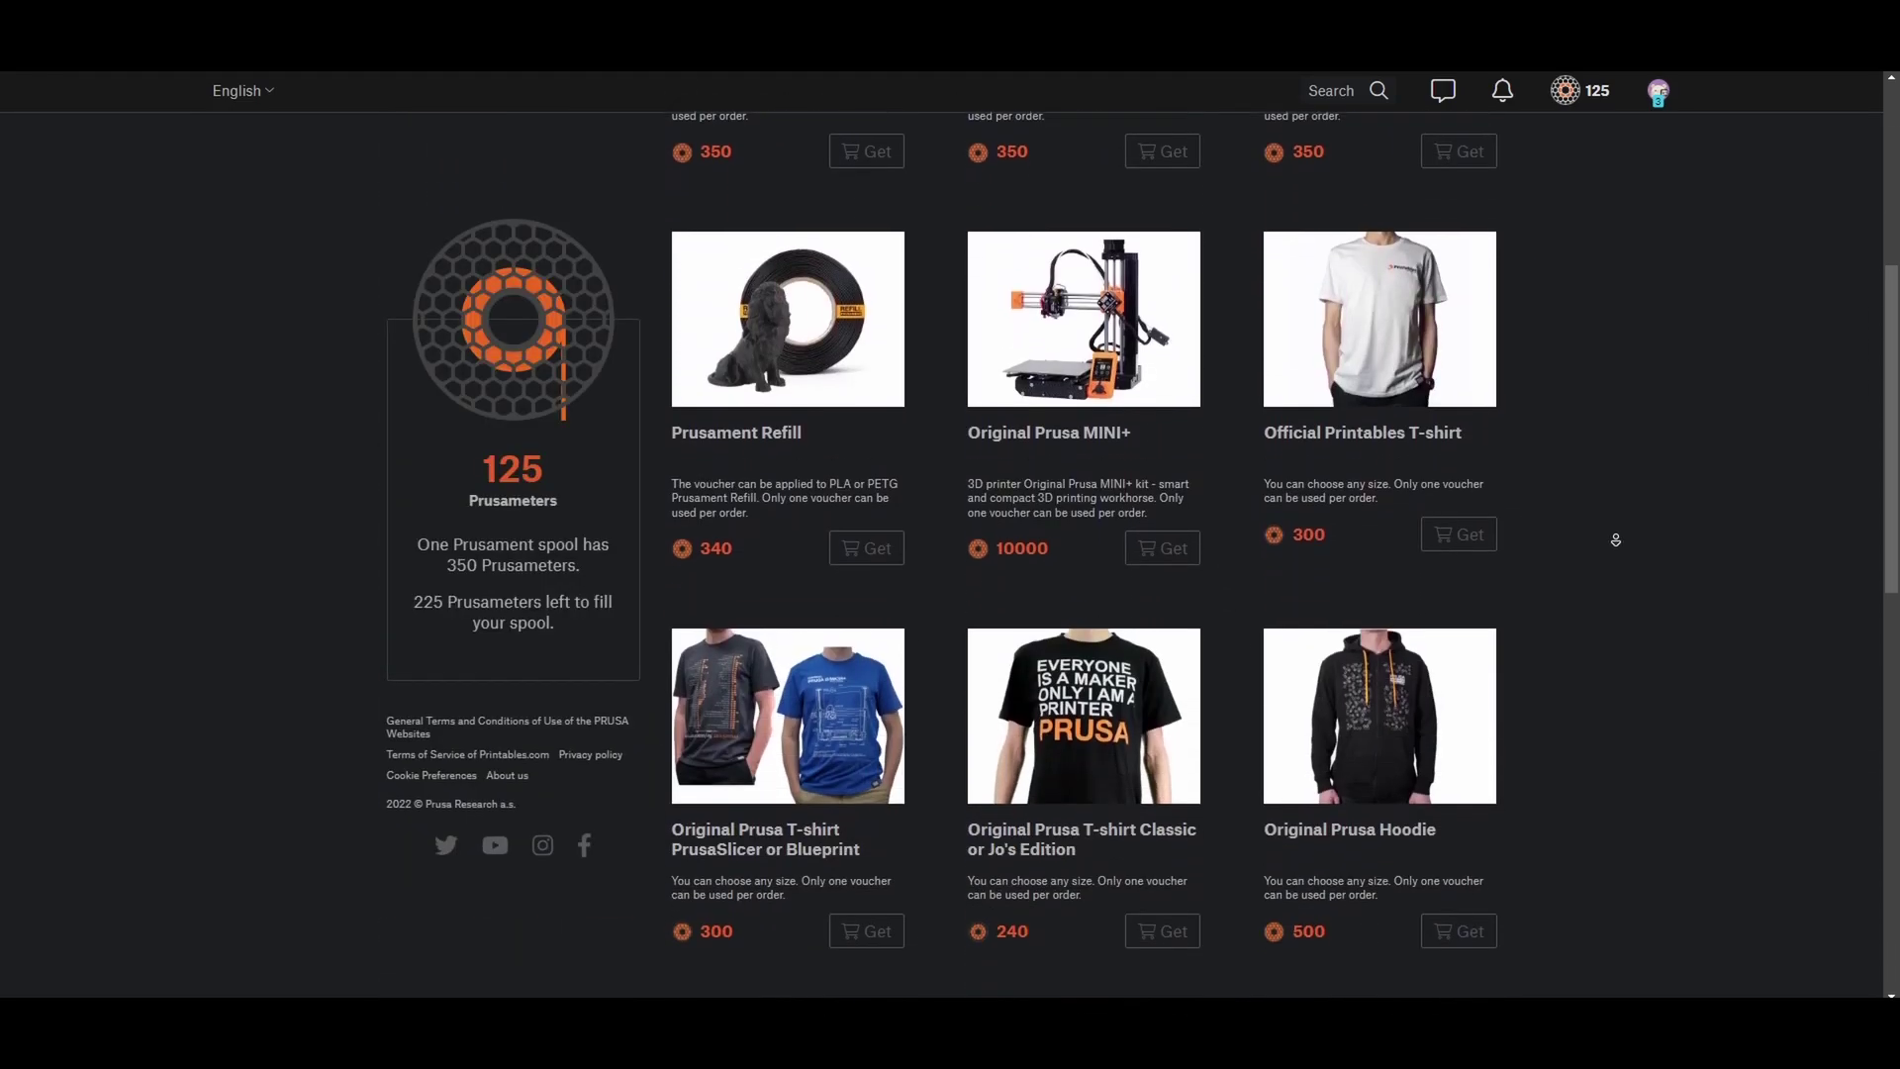
scroll(1616, 539, "down", 6)
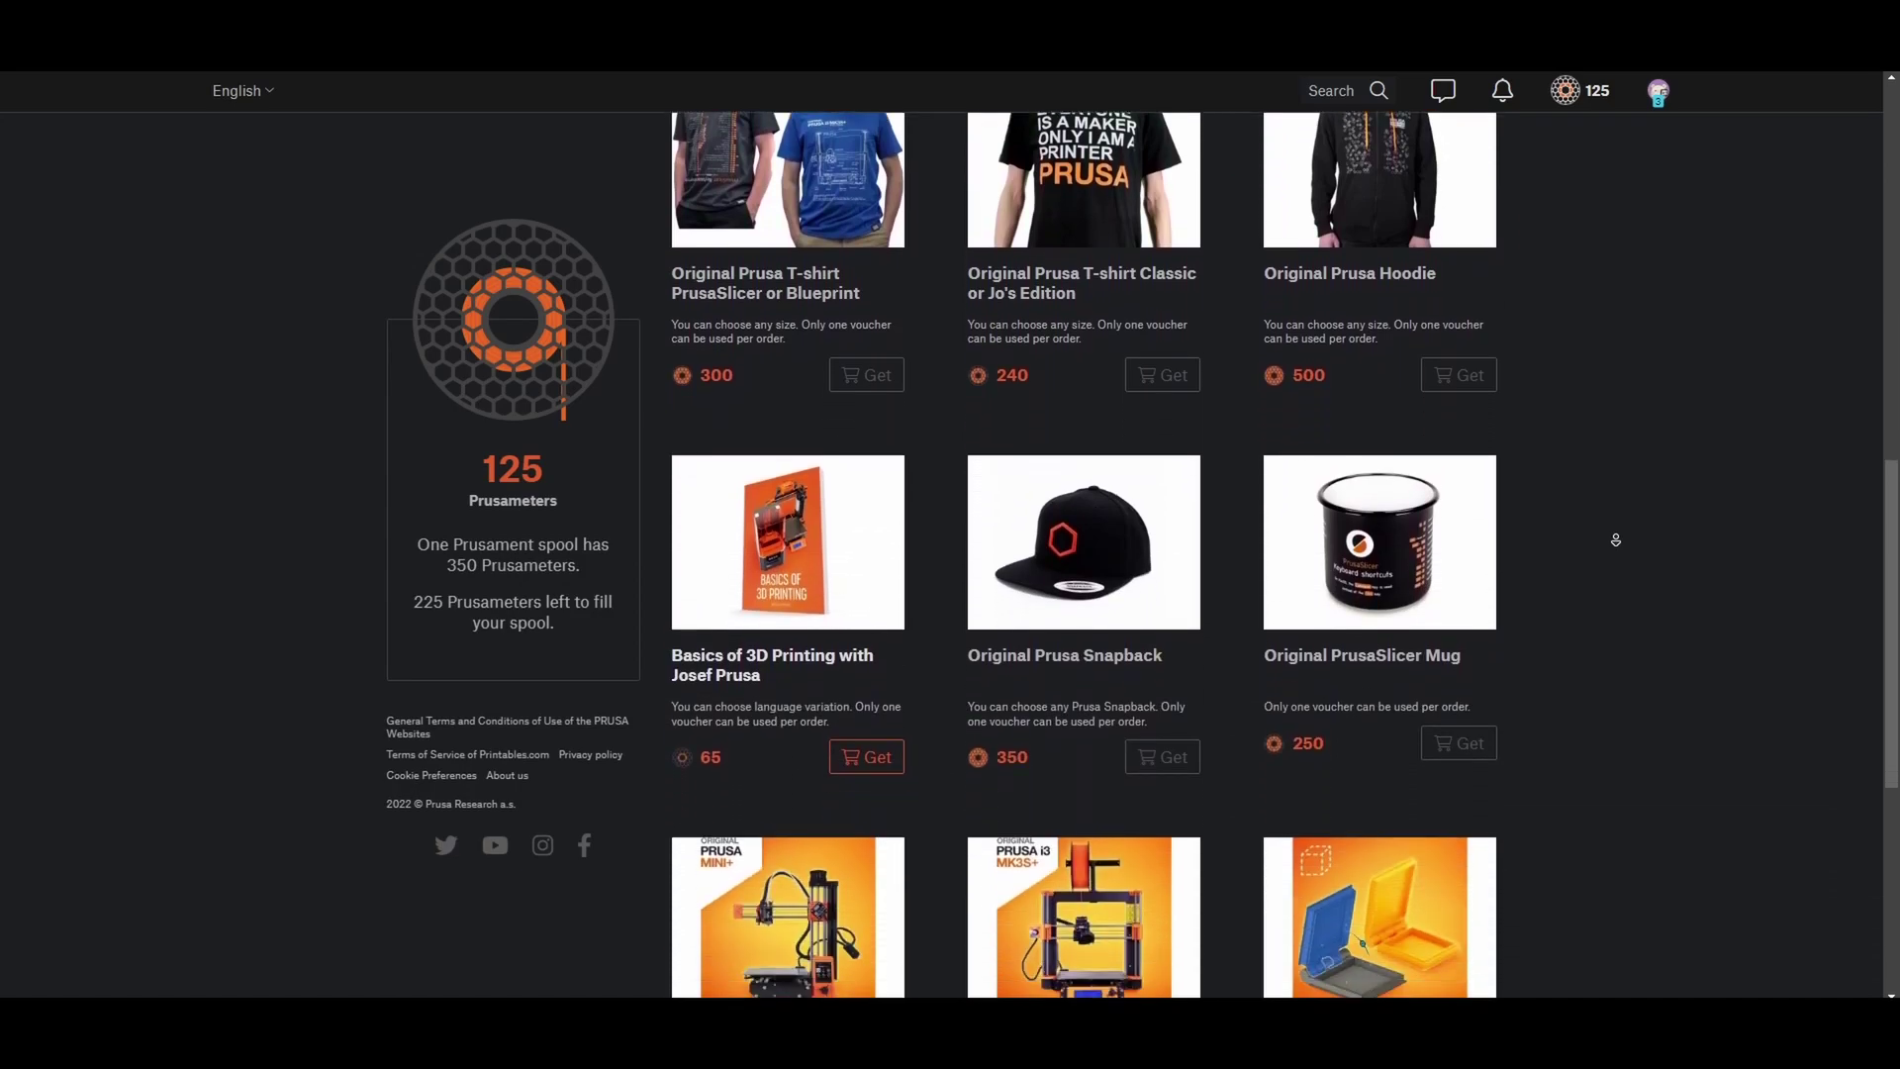
scroll(1616, 540, "down", 2)
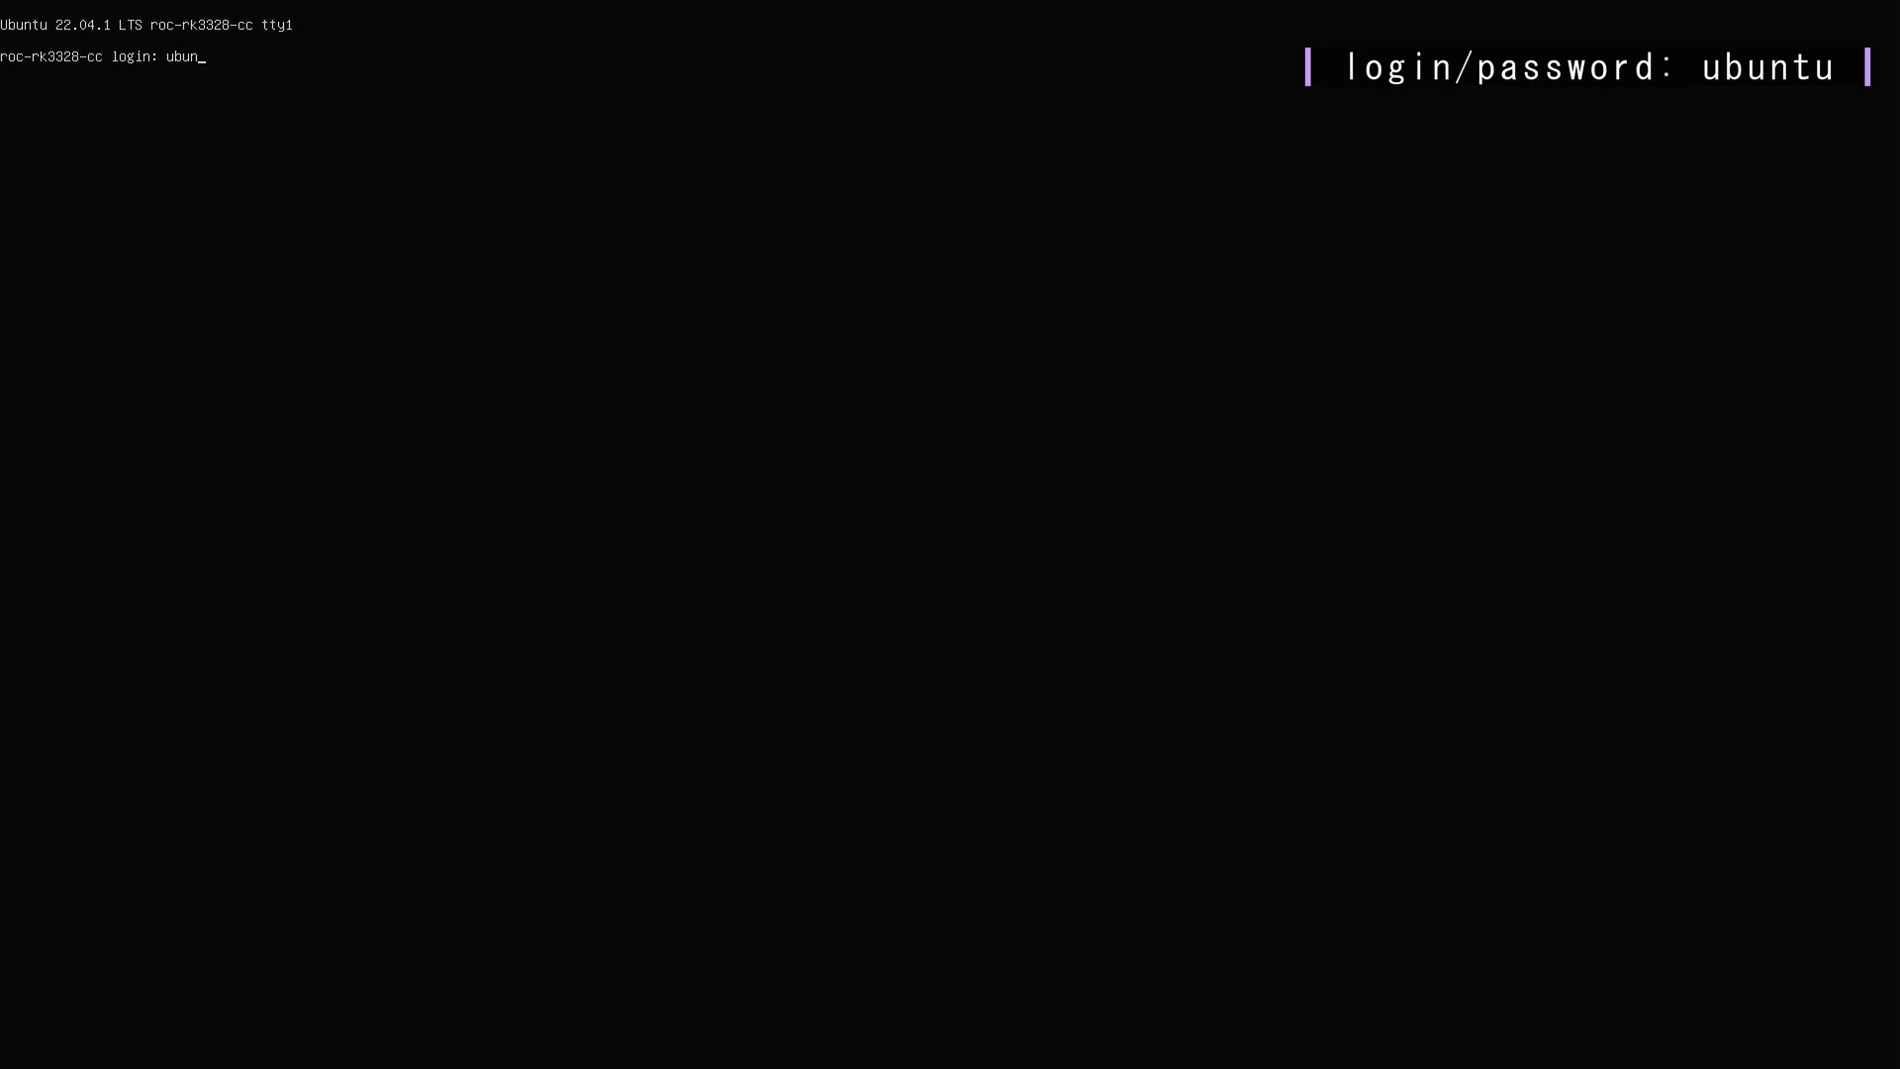
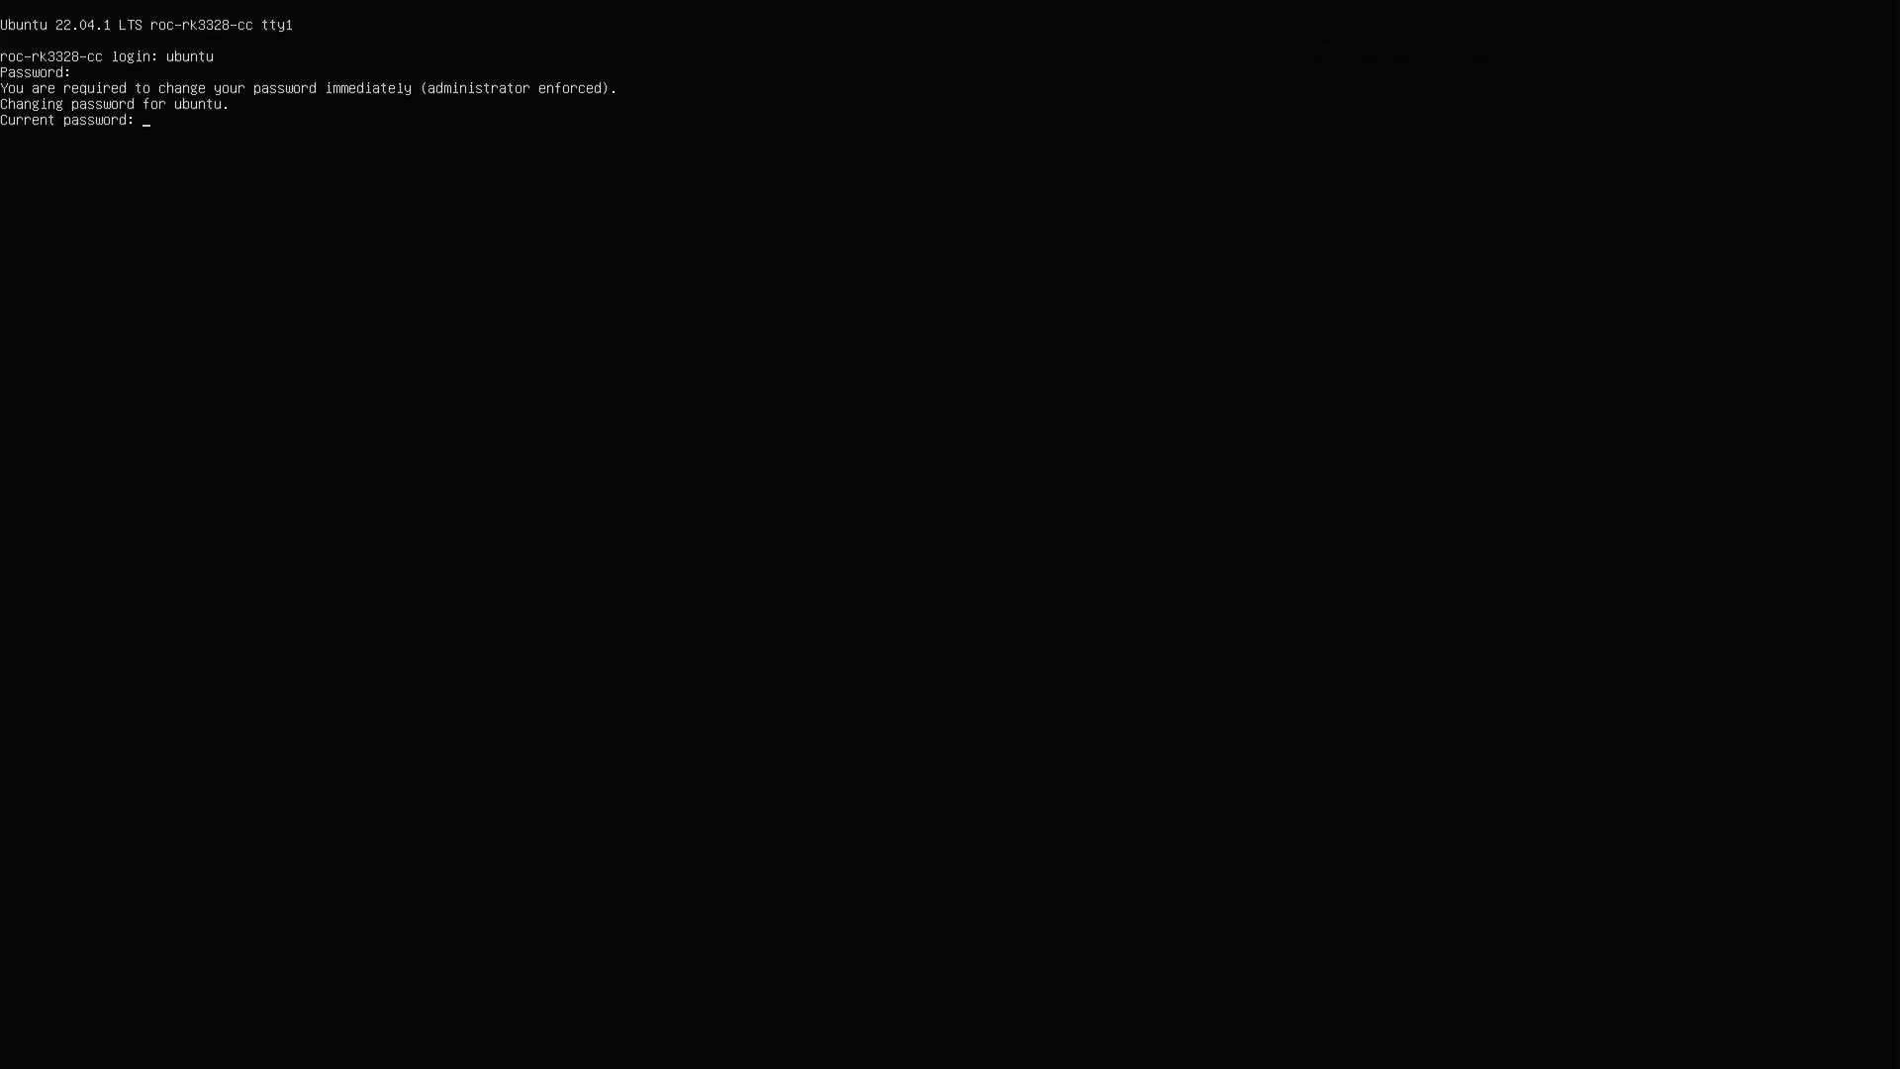
Log in with the default username and password, then enter the current and a new password
key("Return")
key("Return")
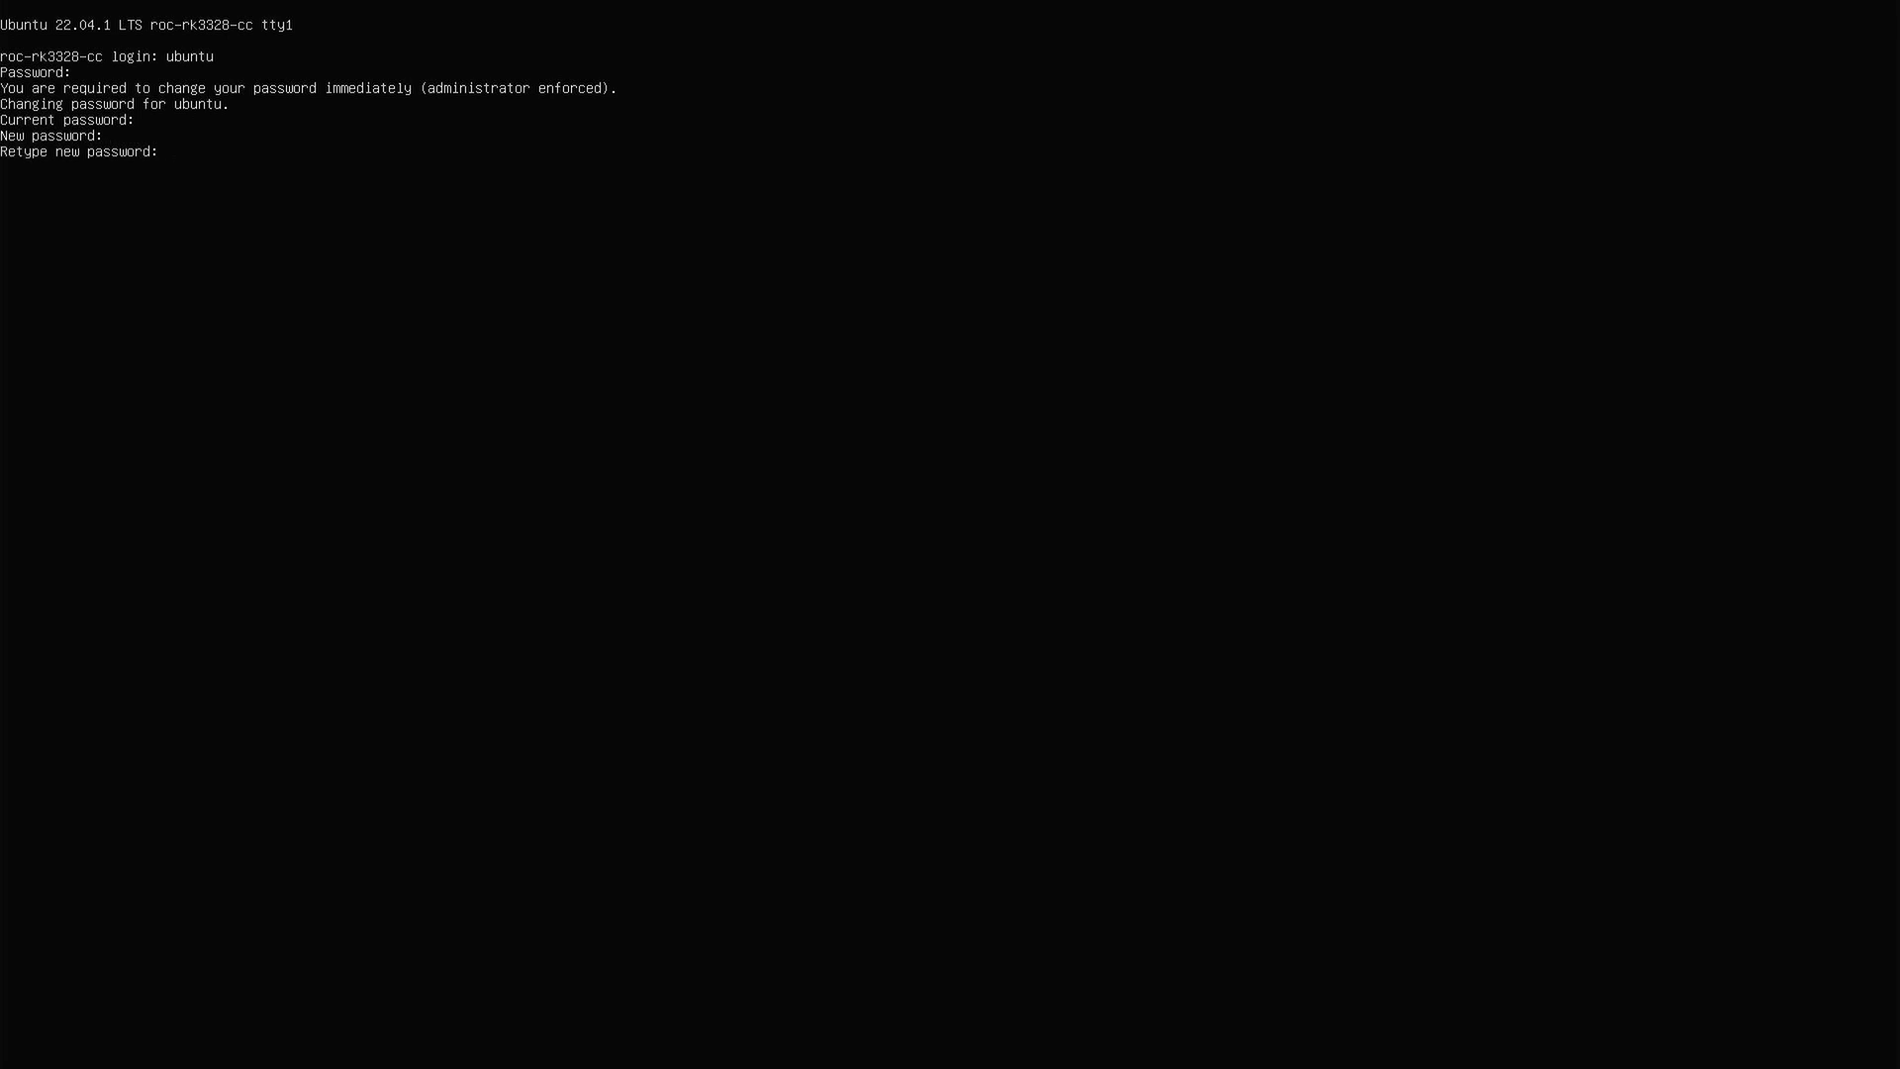
key("Return")
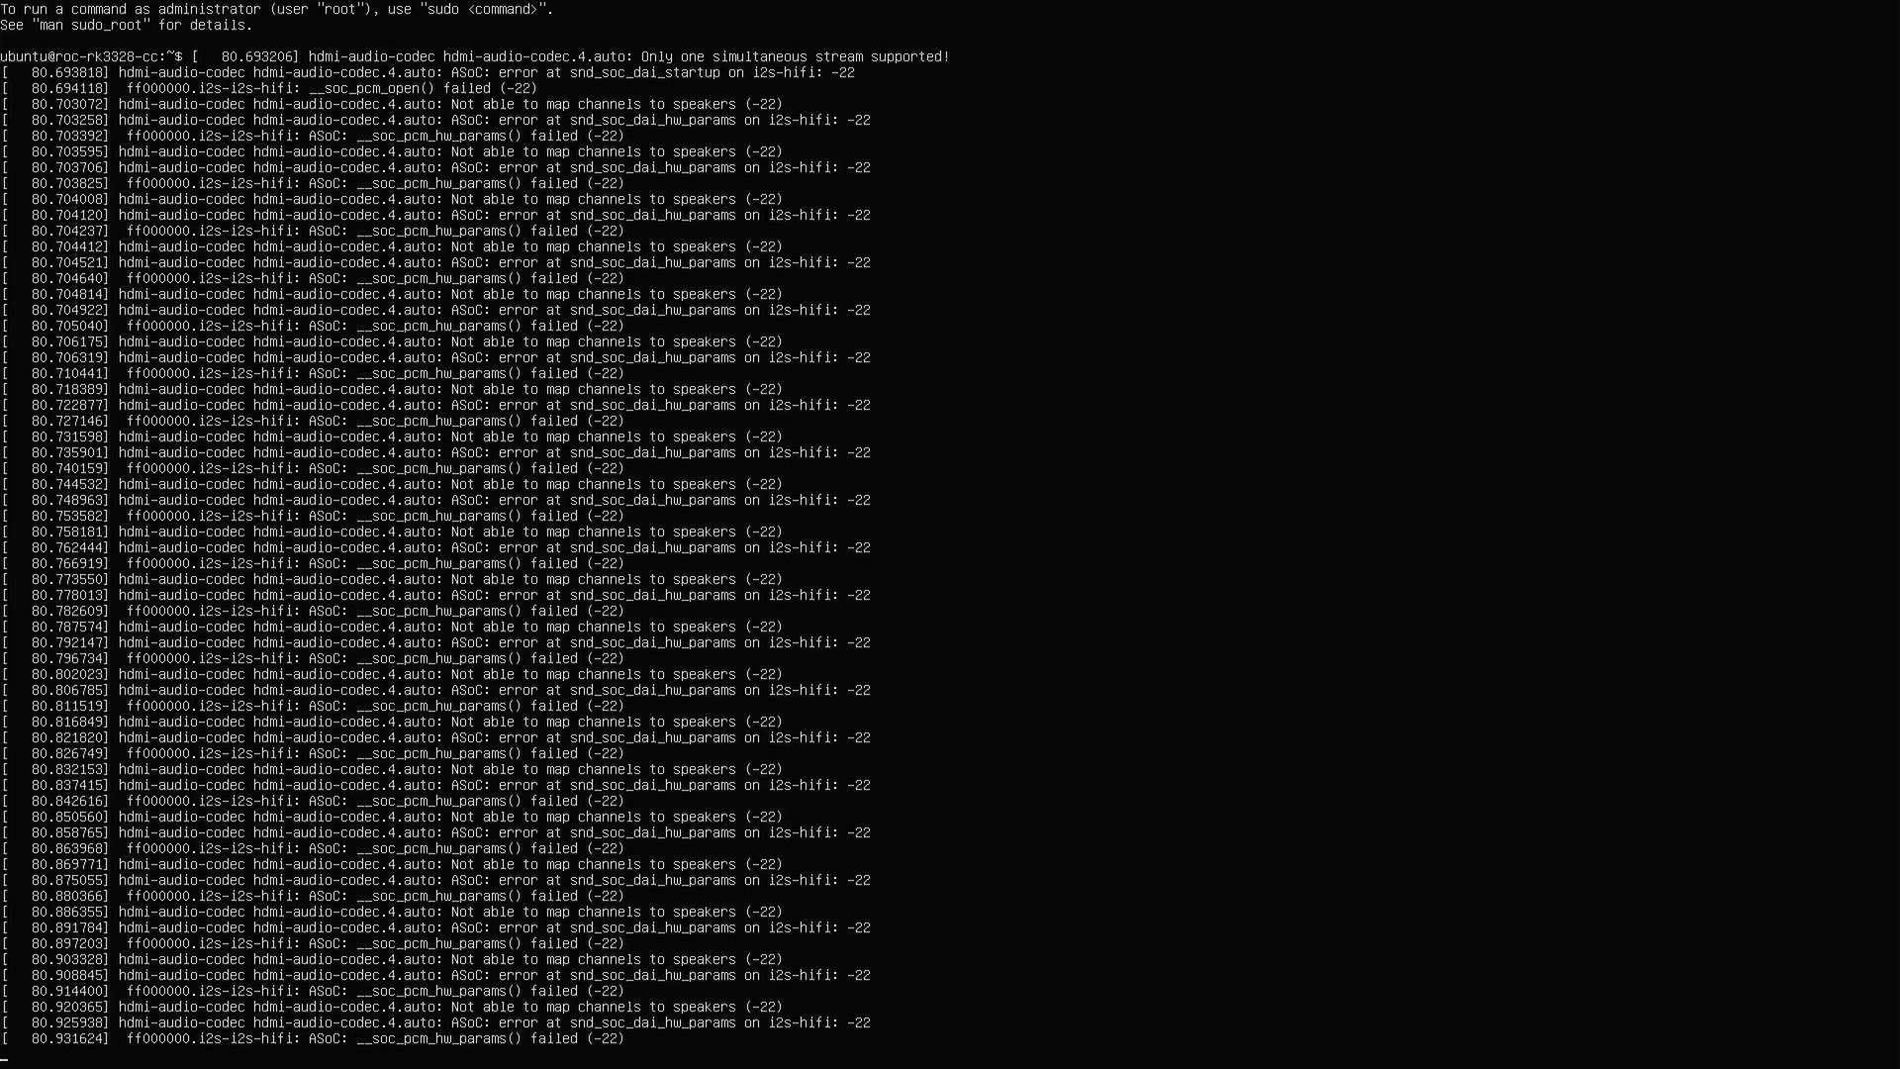
Install net-tools on the board with sudo apt install net-tools
key("Return")
type("sudo apt install net")
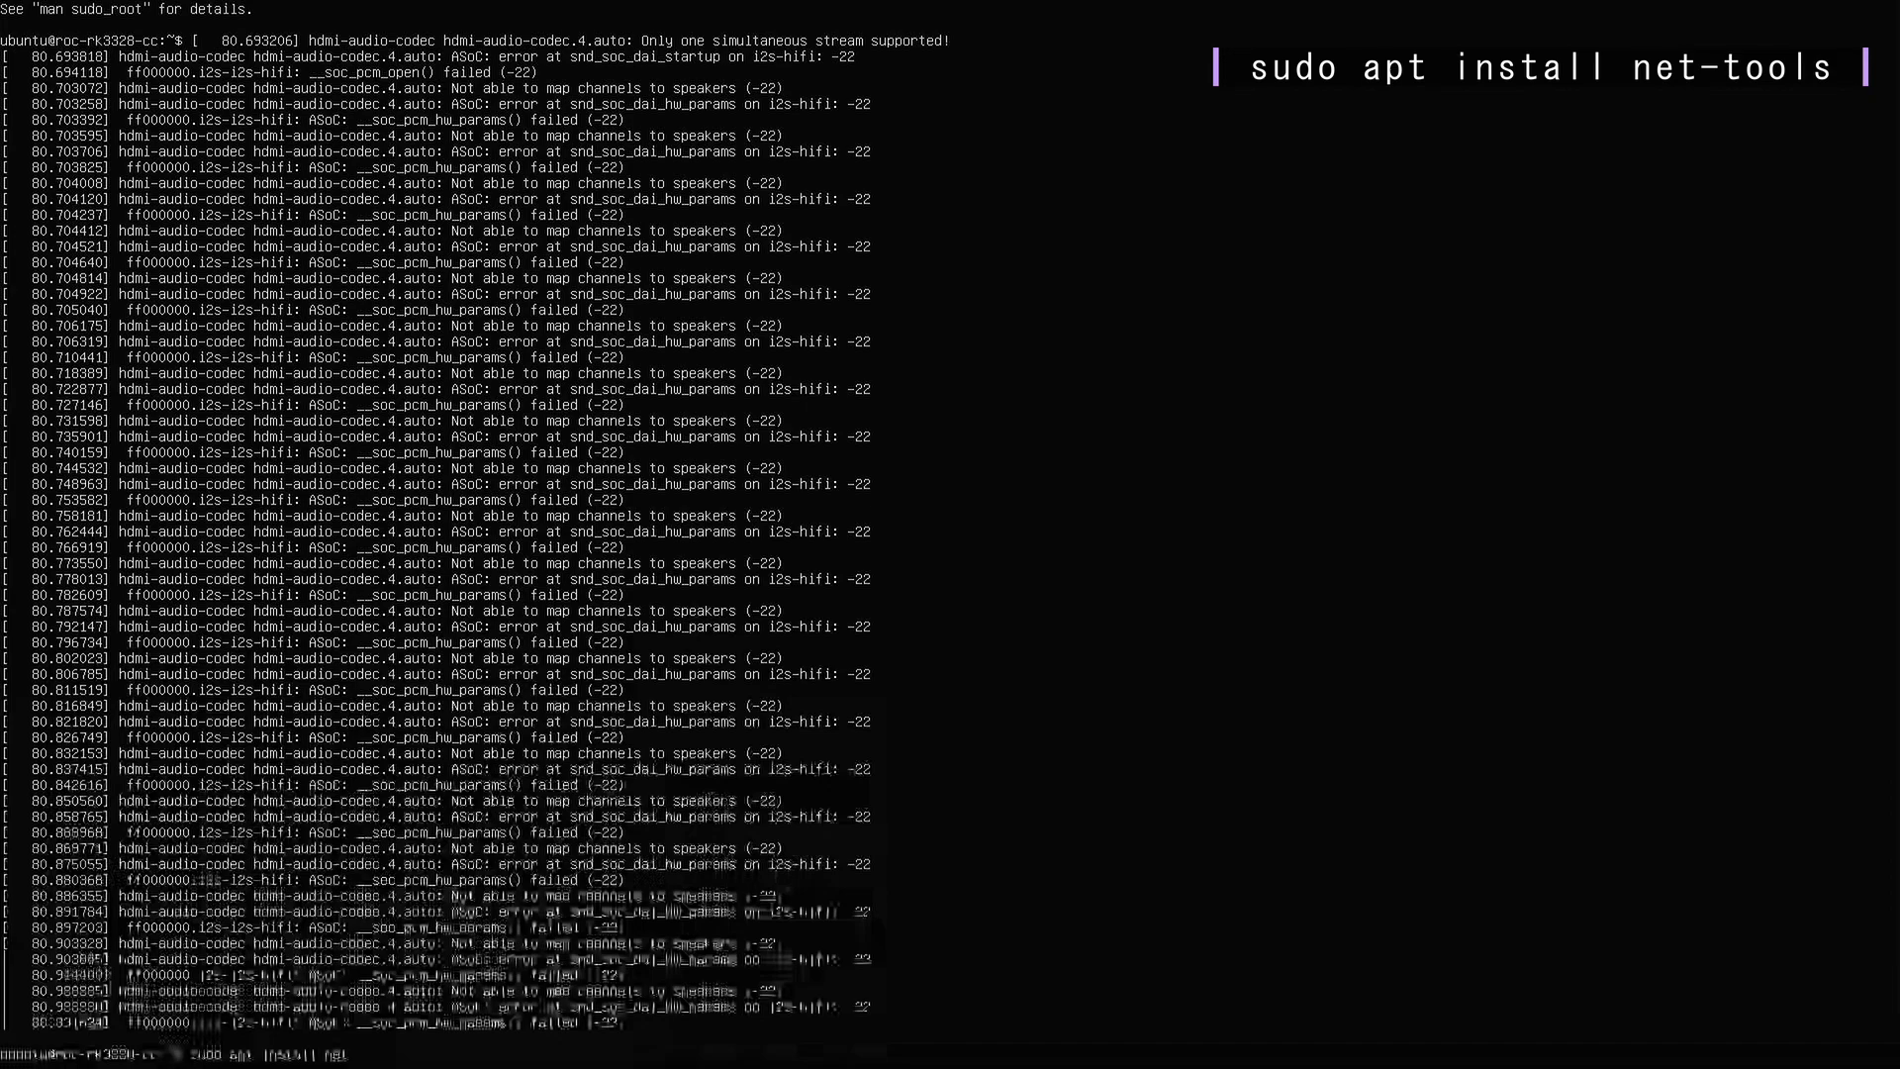
type("-tools")
key("Return")
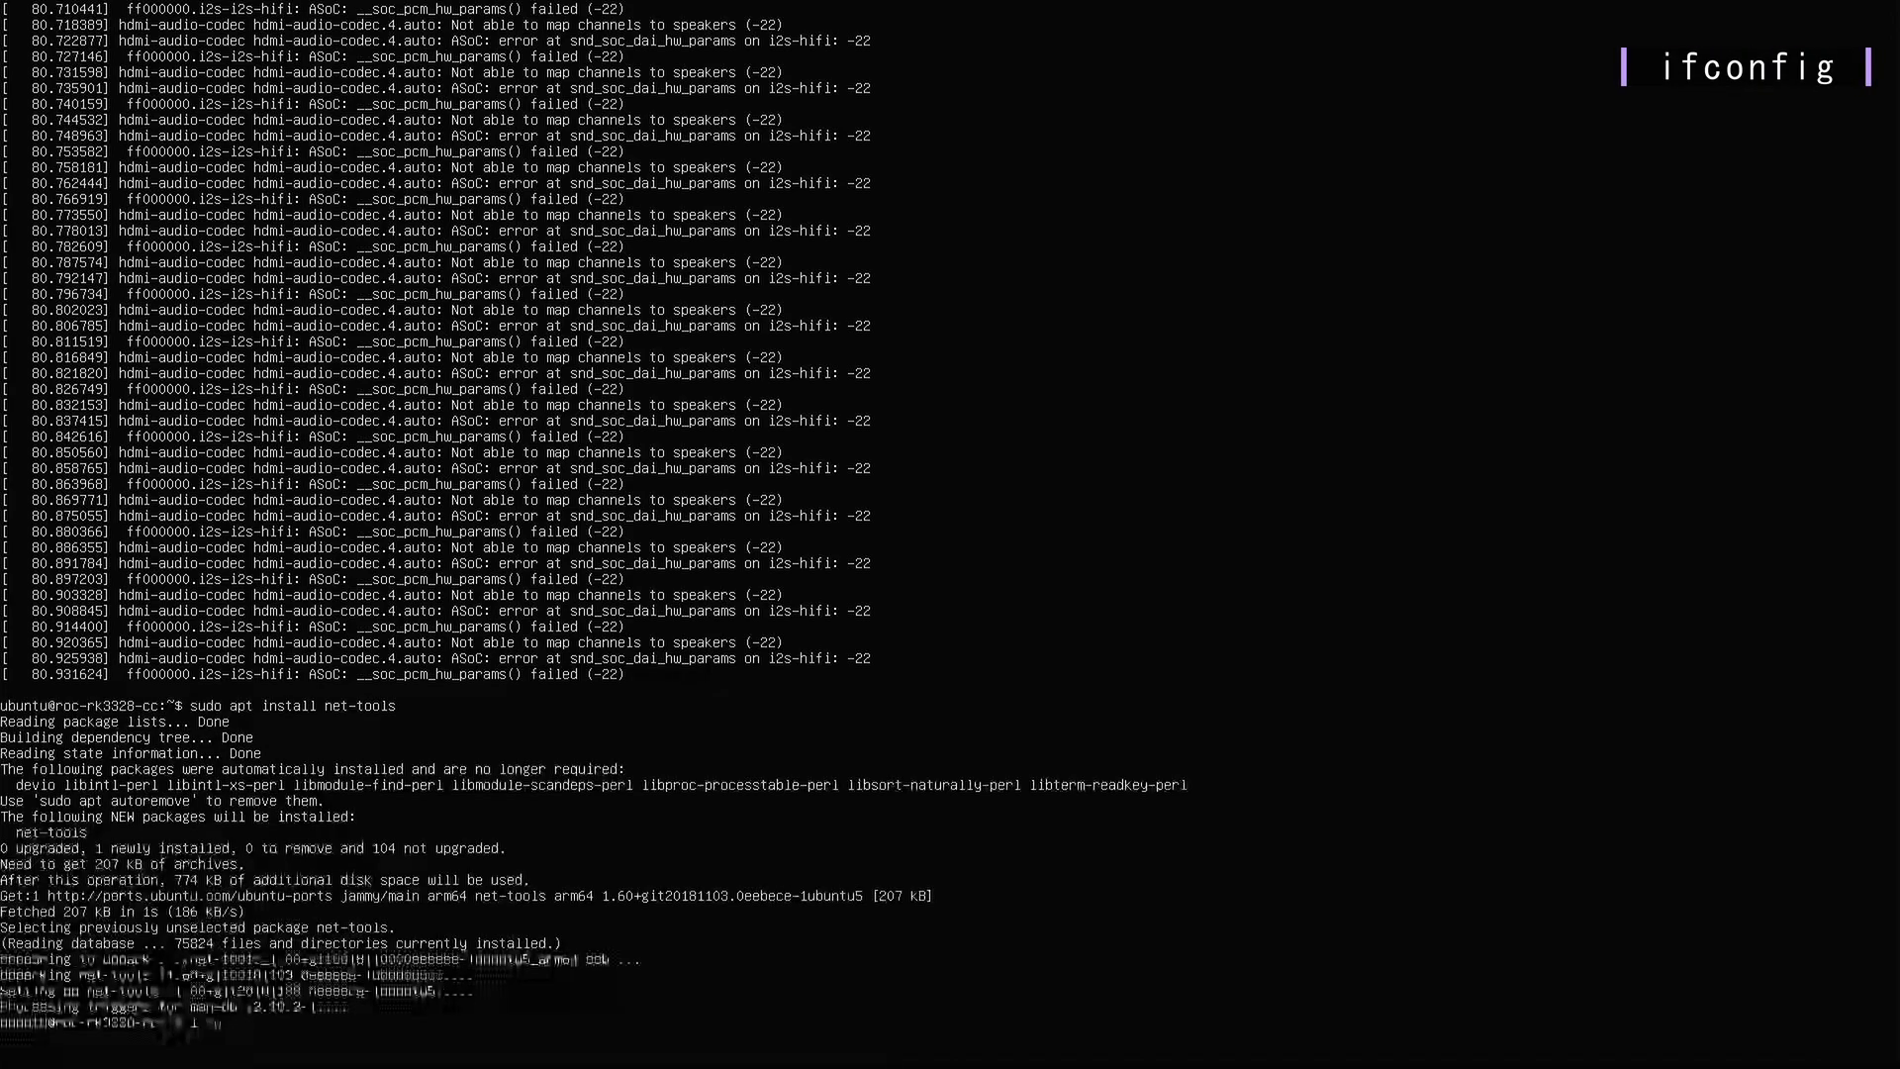
Run ifconfig to reveal eth0's address 192.168.0.168, then begin the ssh ubuntu@ command
type("onfig")
key("Return")
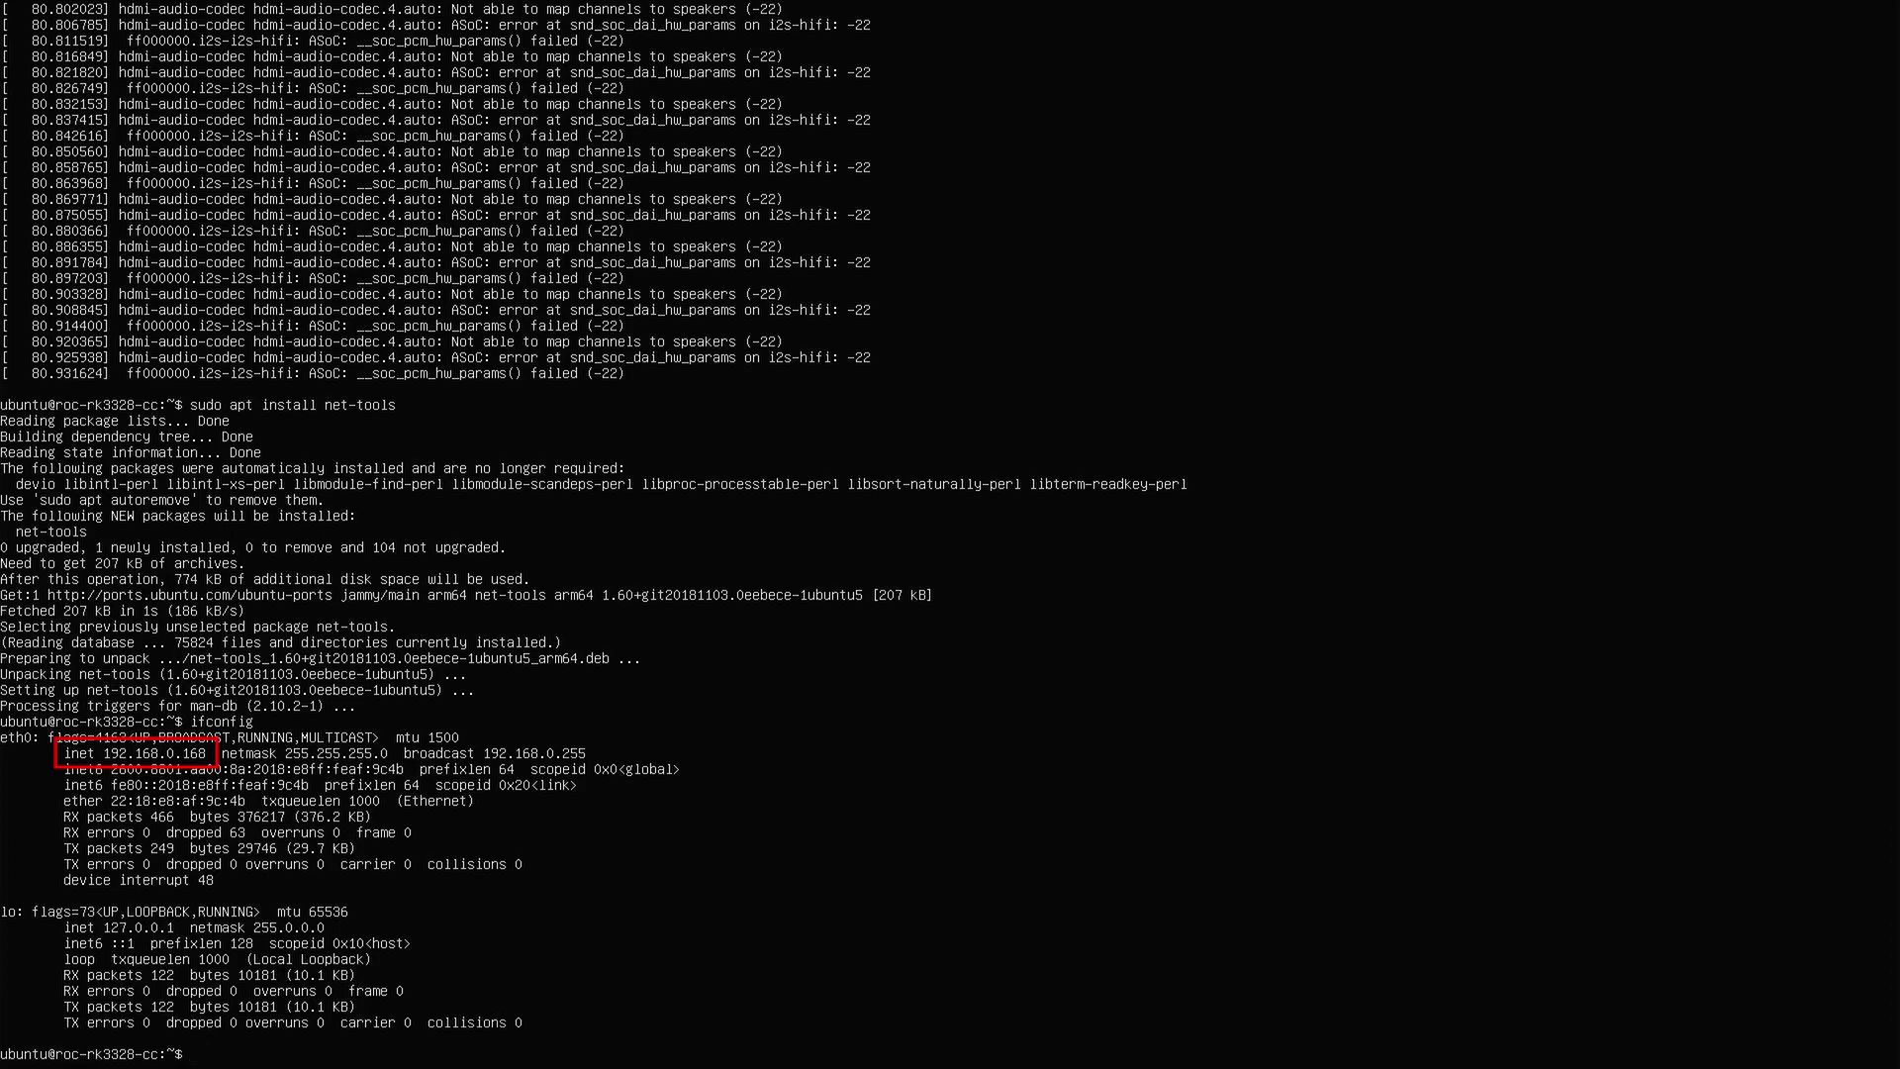
type("ssh ubu")
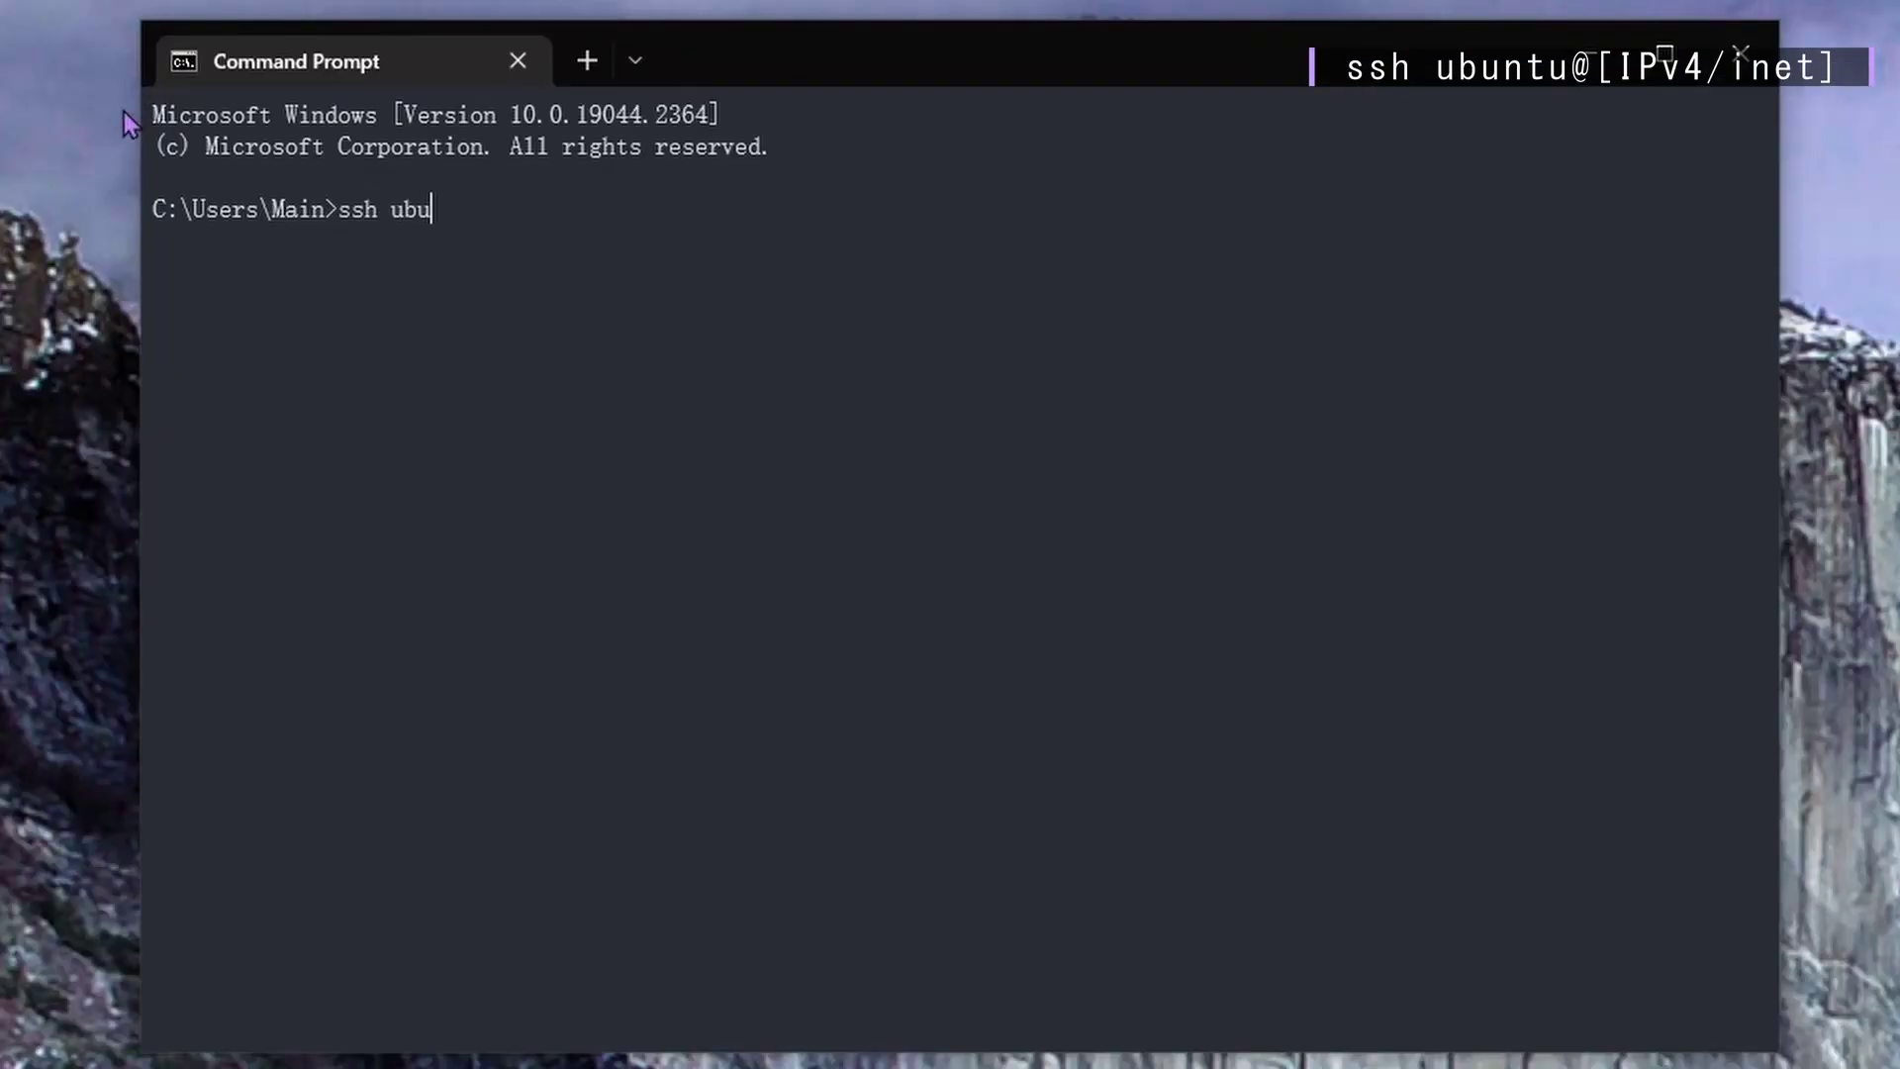
type("ntu")
type("@1")
type("6")
type("2.1")
type("68.")
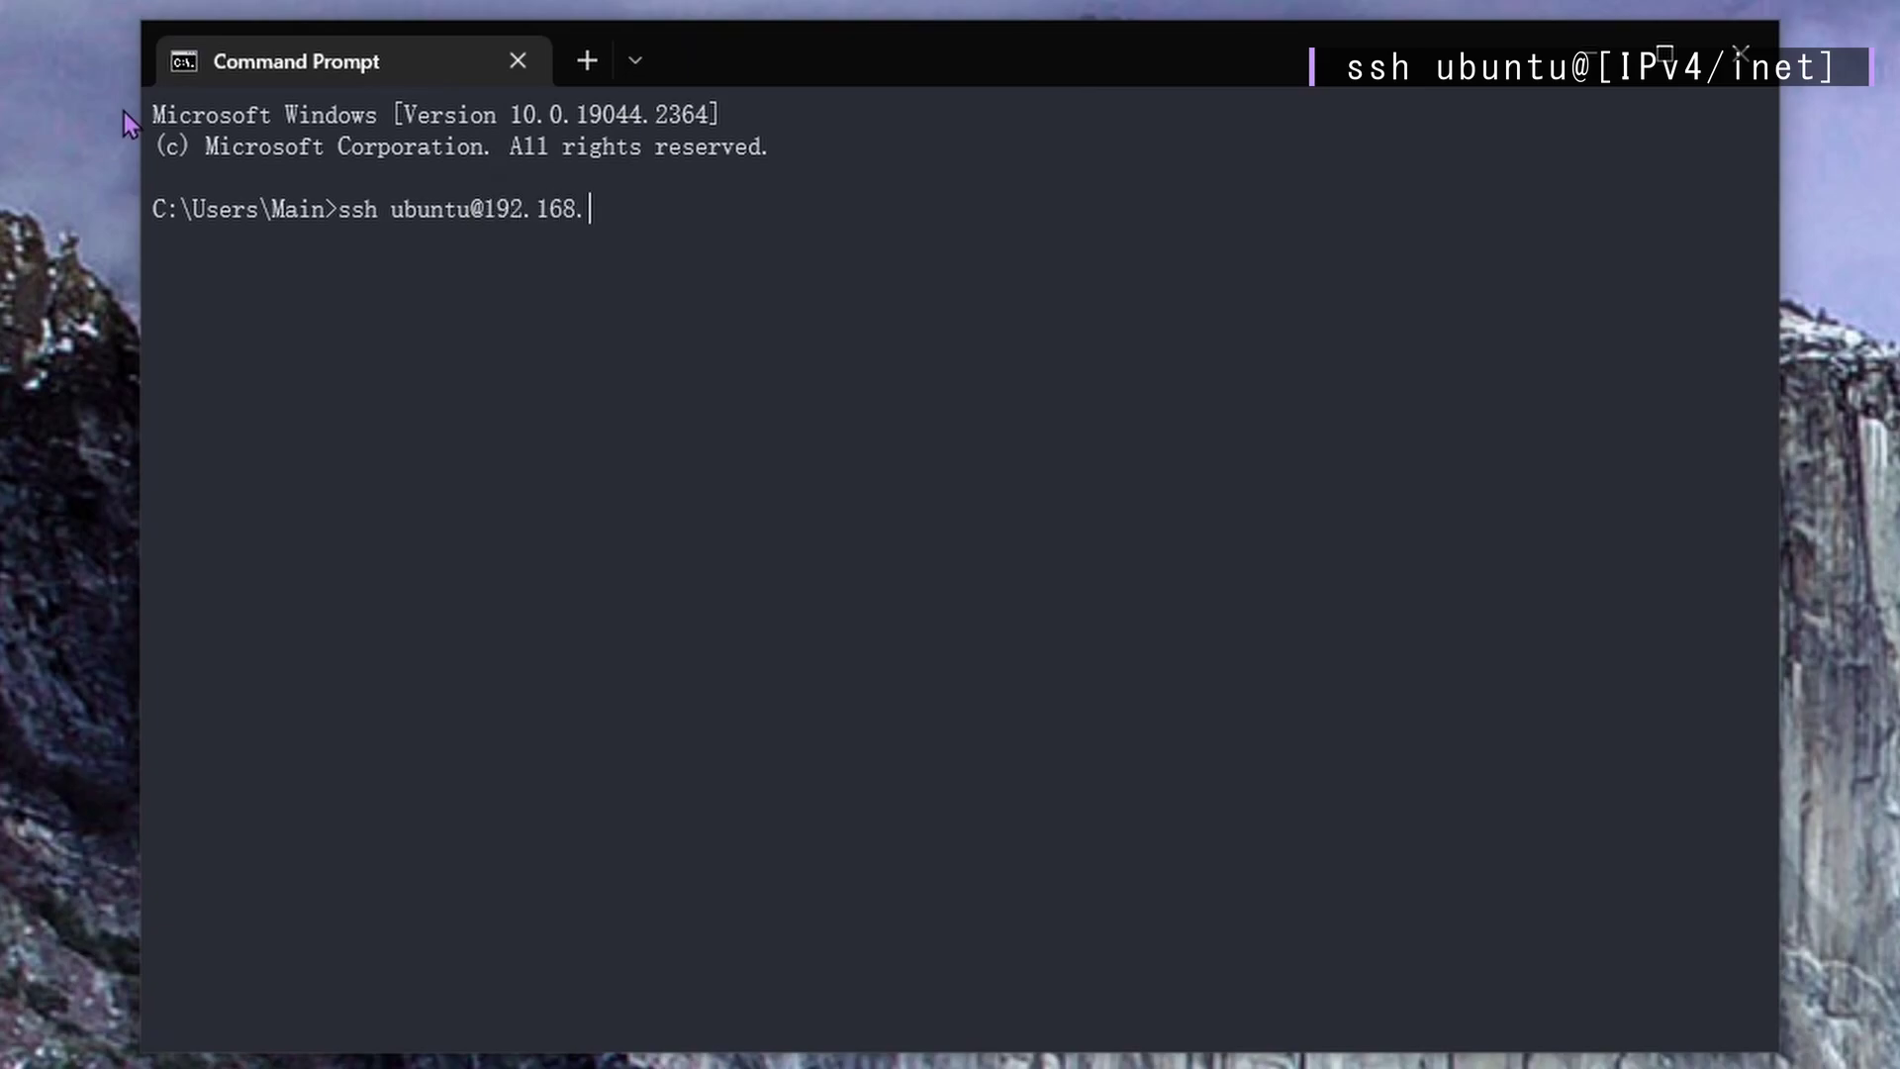
type("0.168")
Connect by ssh as ubuntu to 192.168.0.168, trusting the host key with yes and entering the password
key("Return")
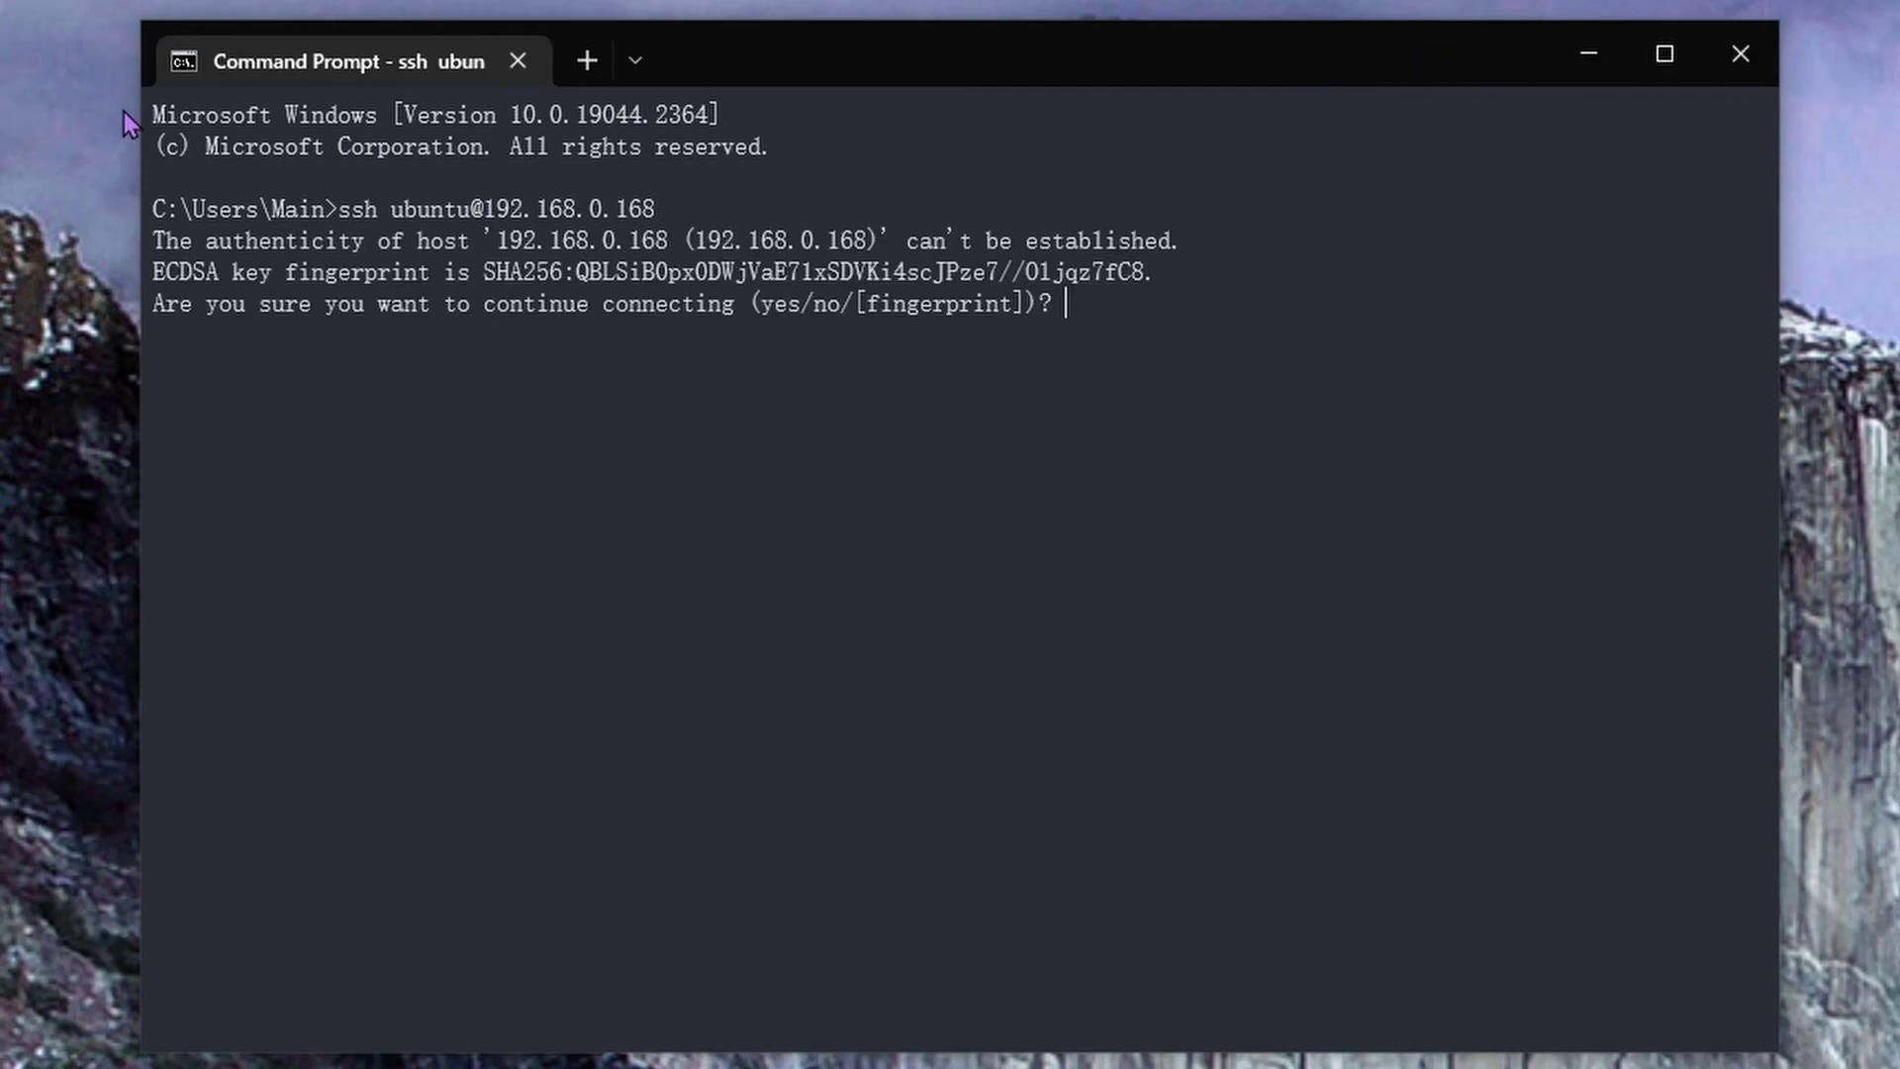
type("yes")
key("Return")
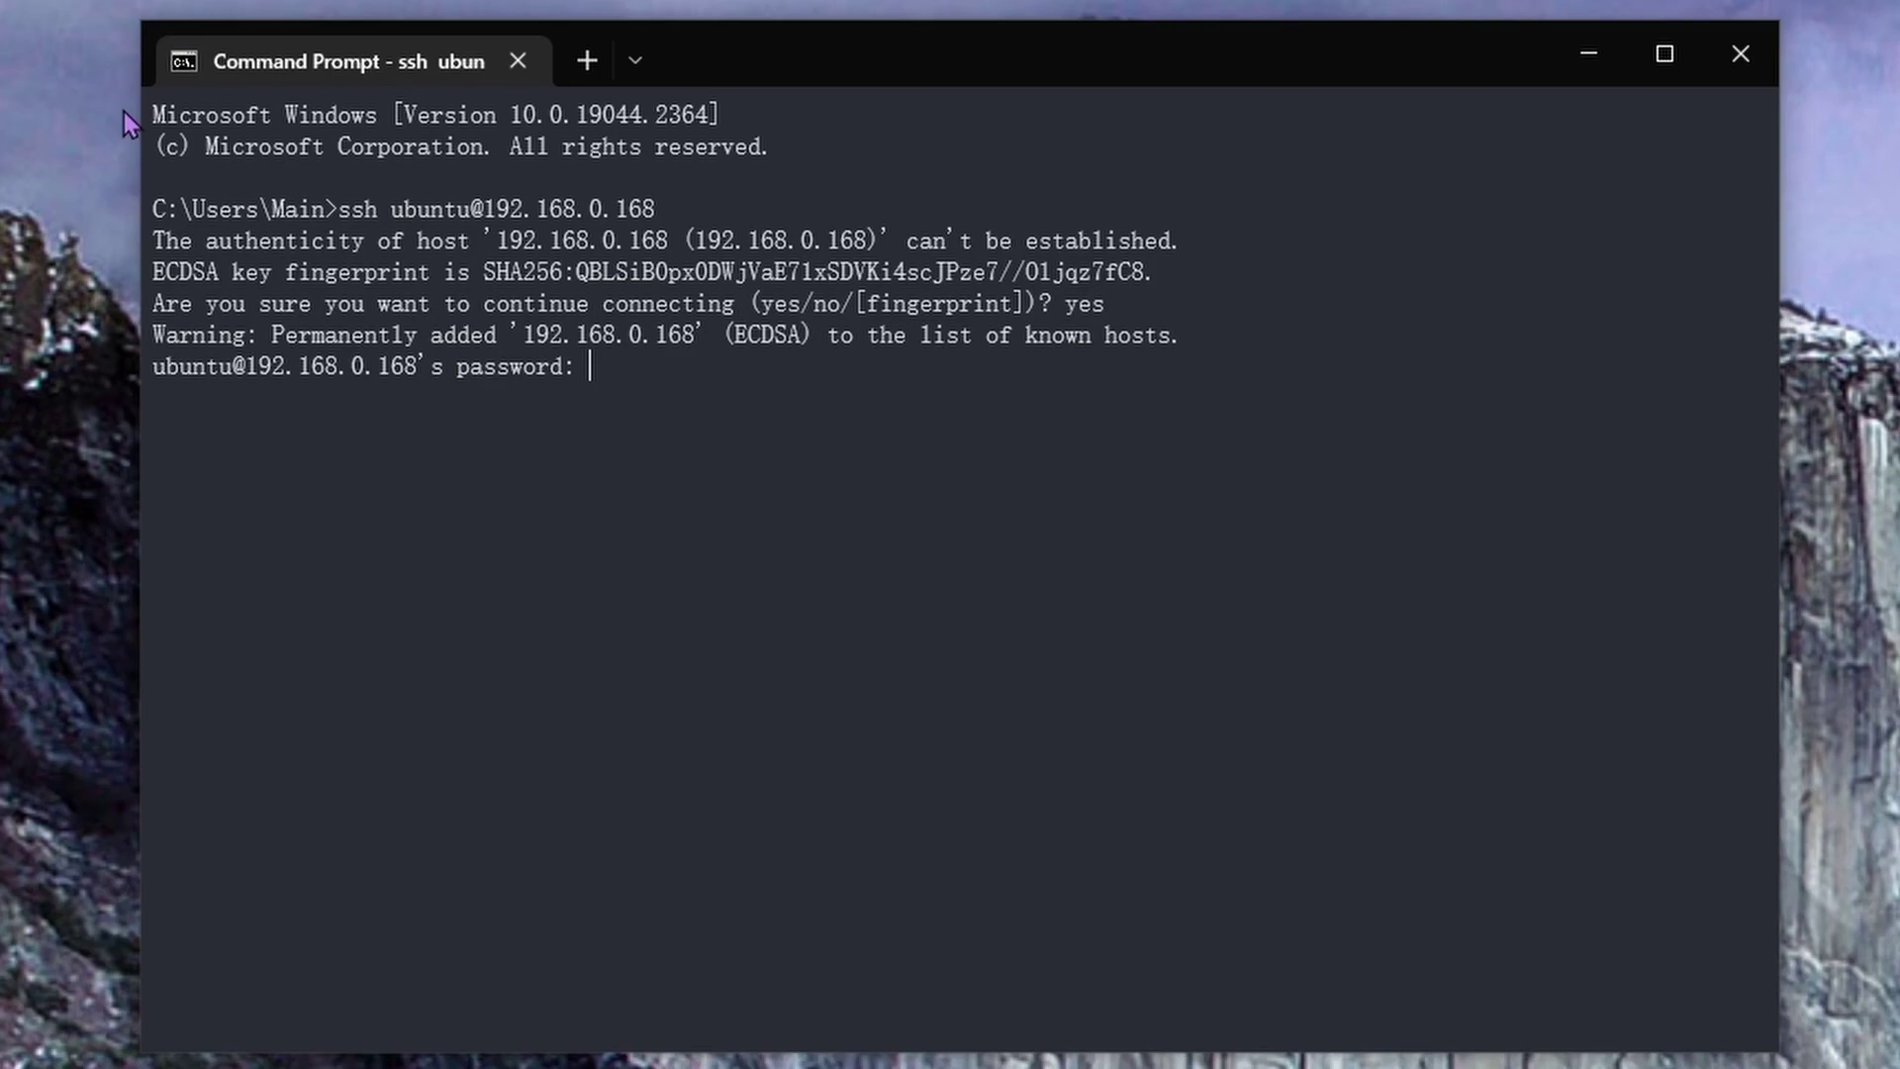
key("Return")
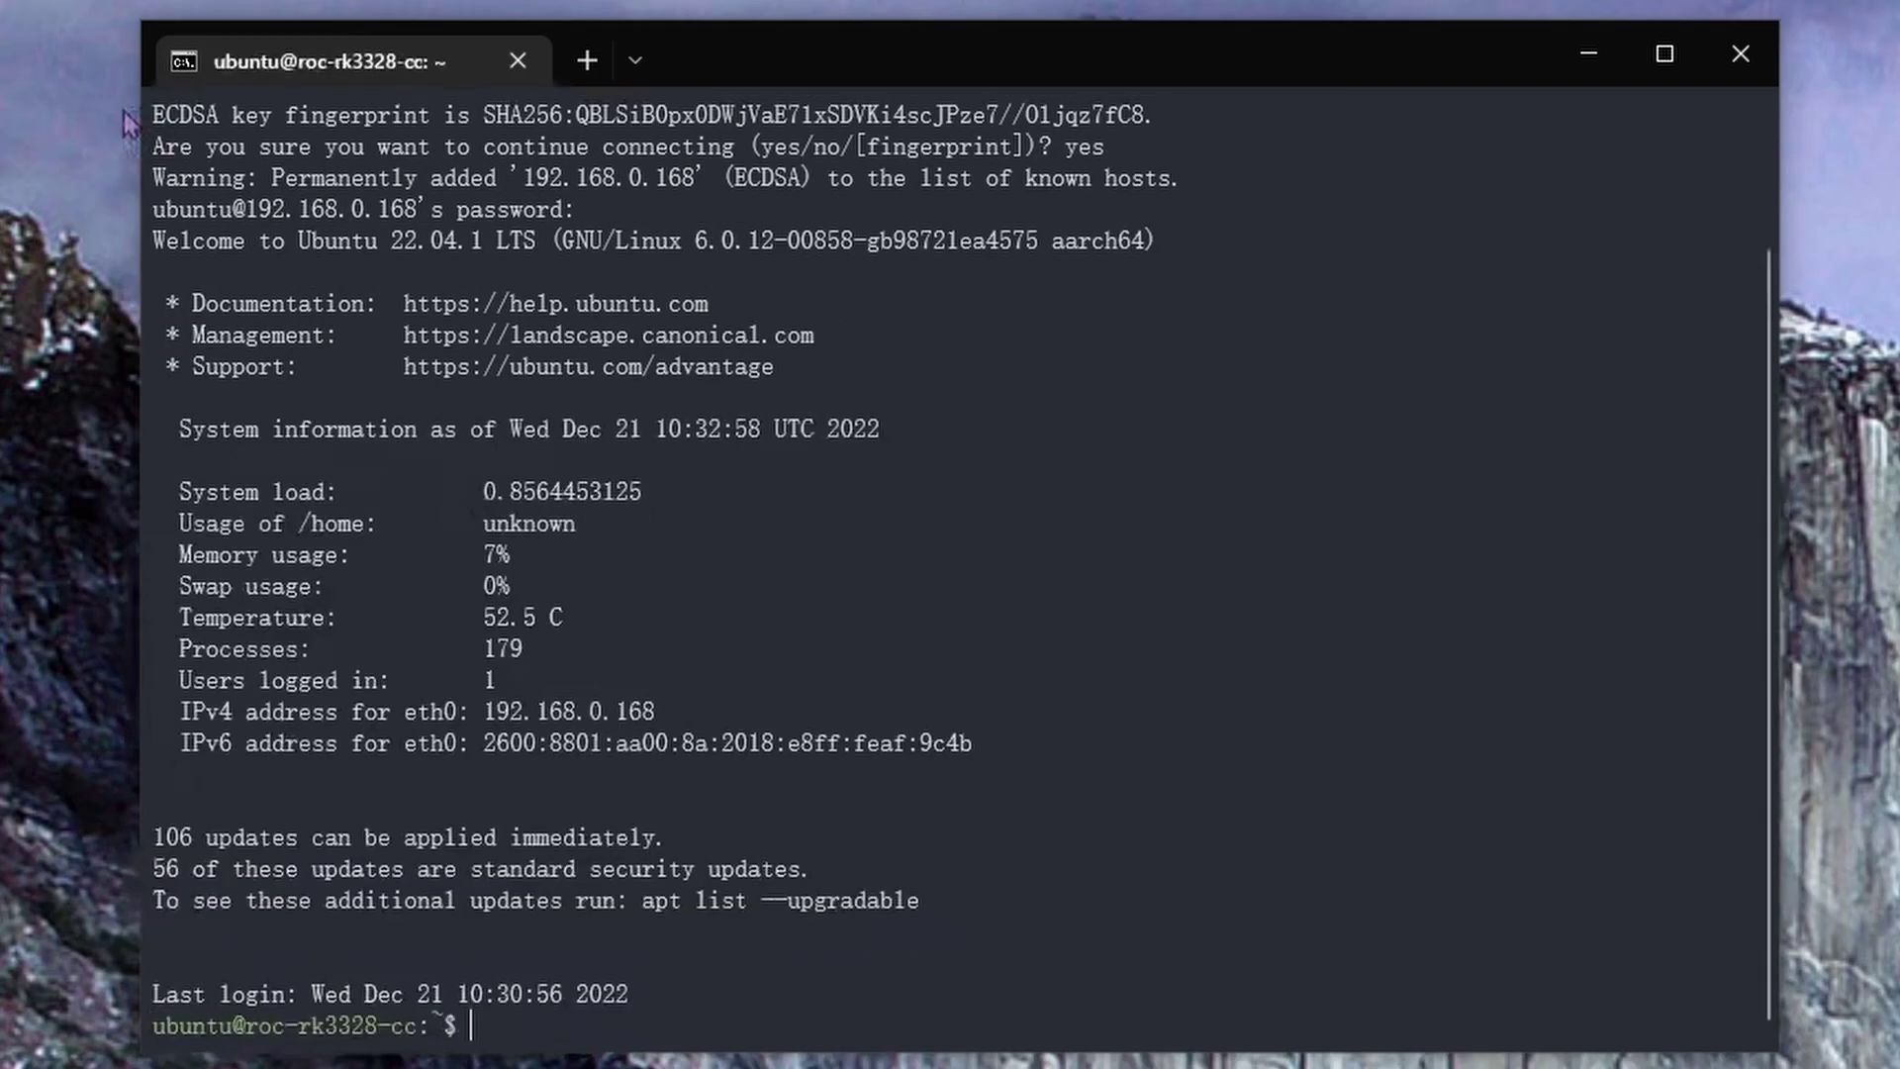
Install network-manager with sudo apt, confirm with y, then run nmcli d to list devices
type("sudo apt install ")
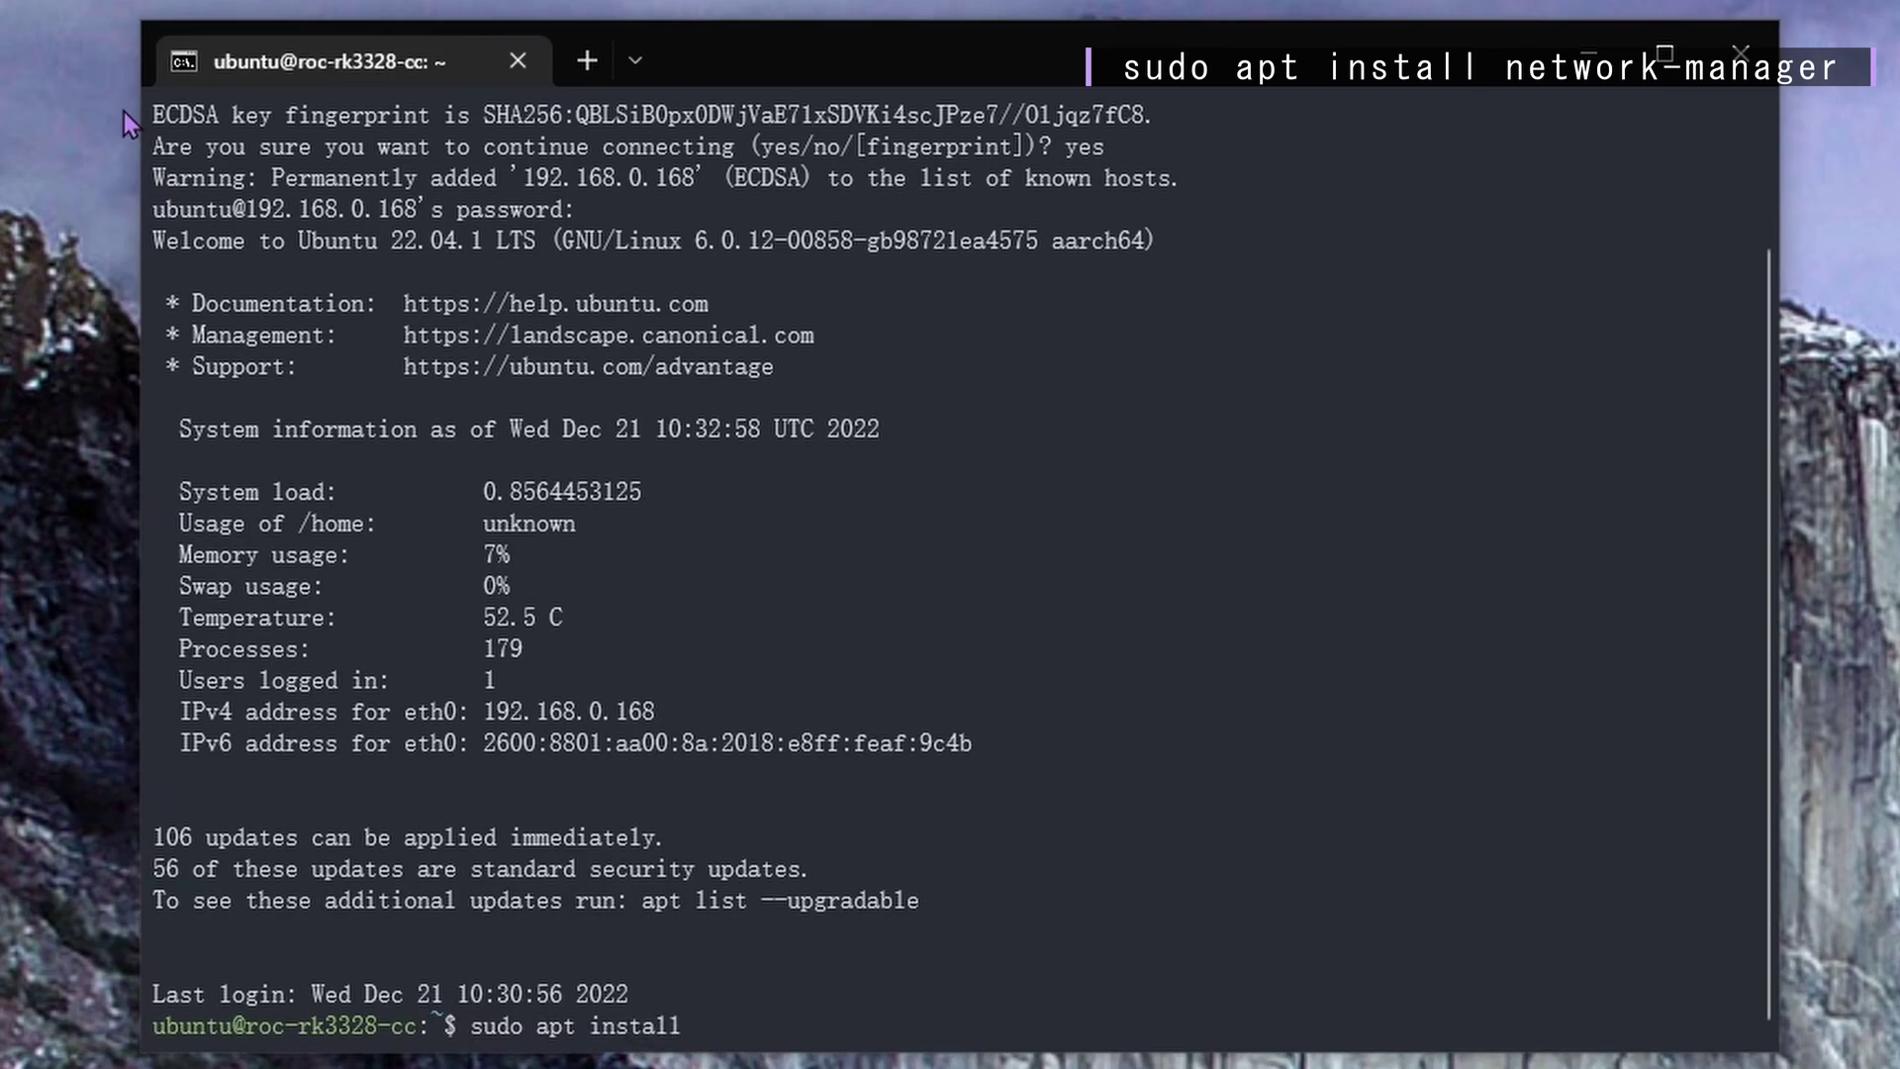
type("network-manager")
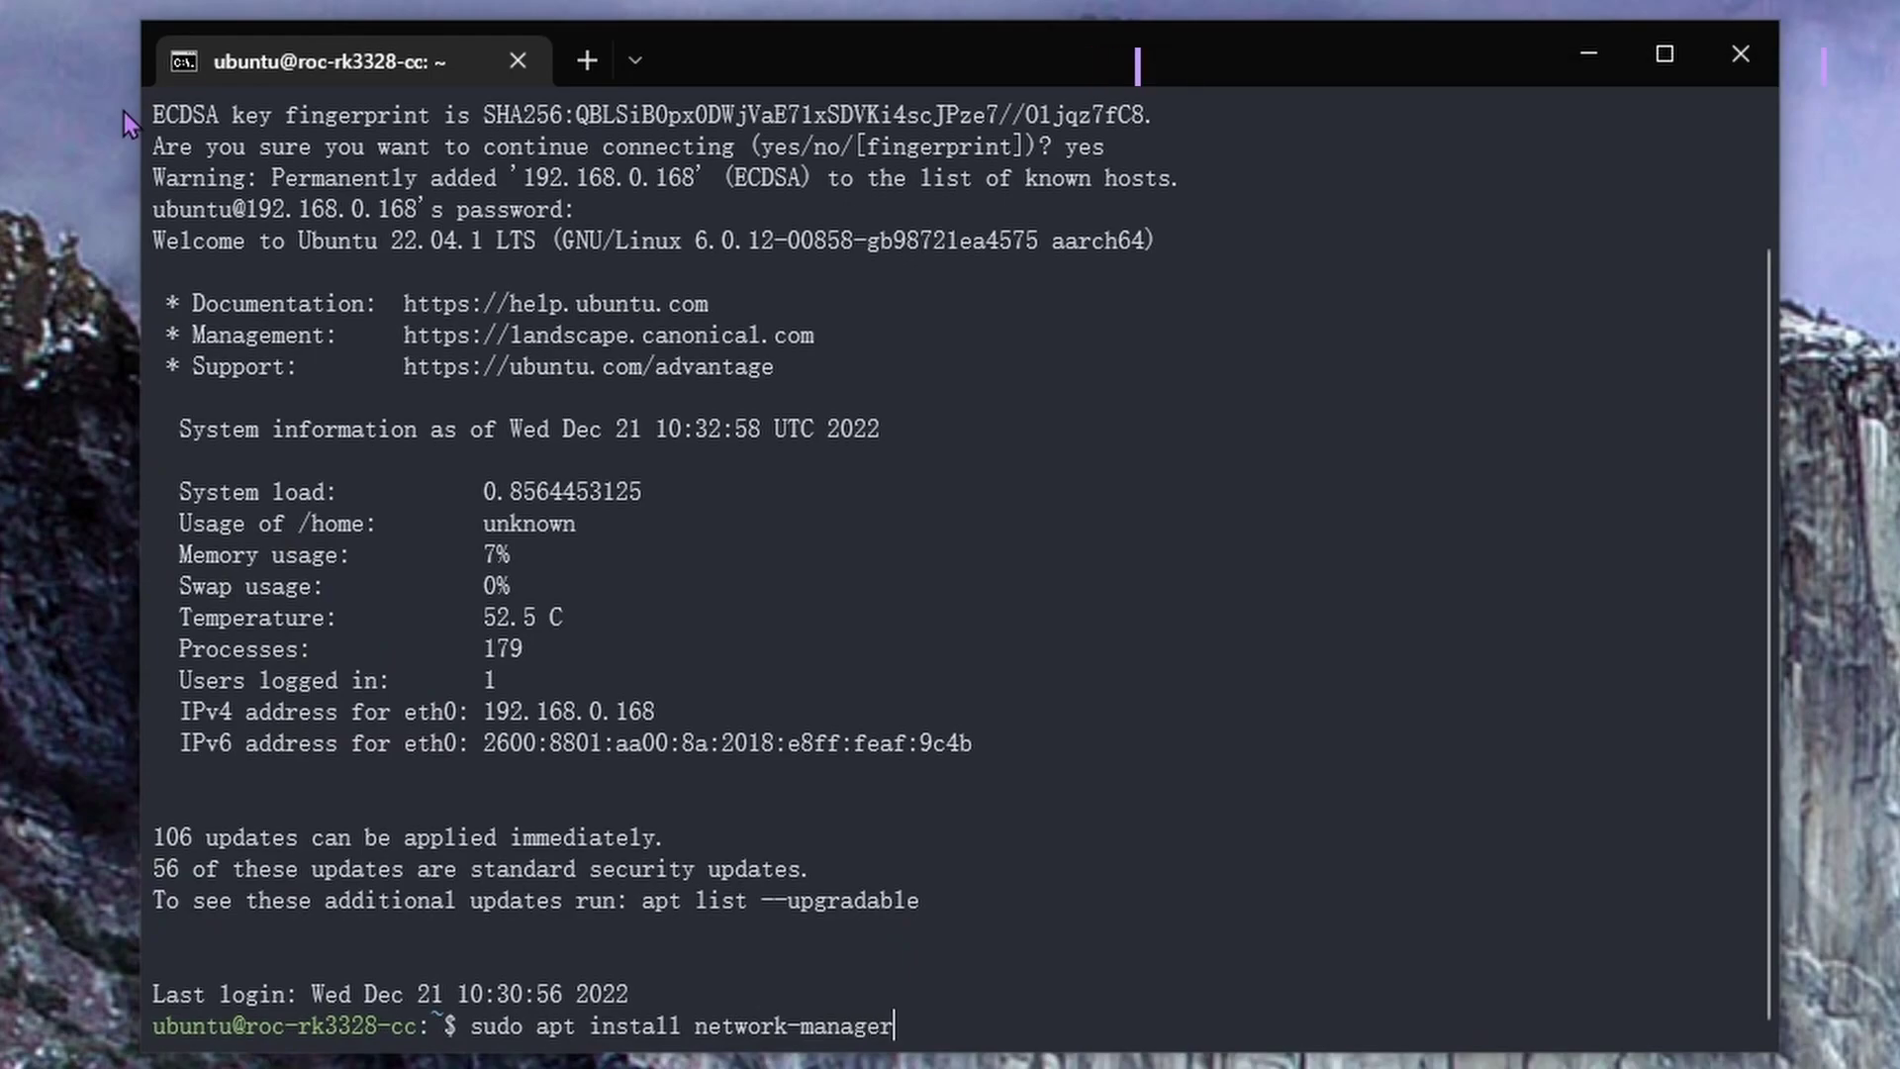
key("Return")
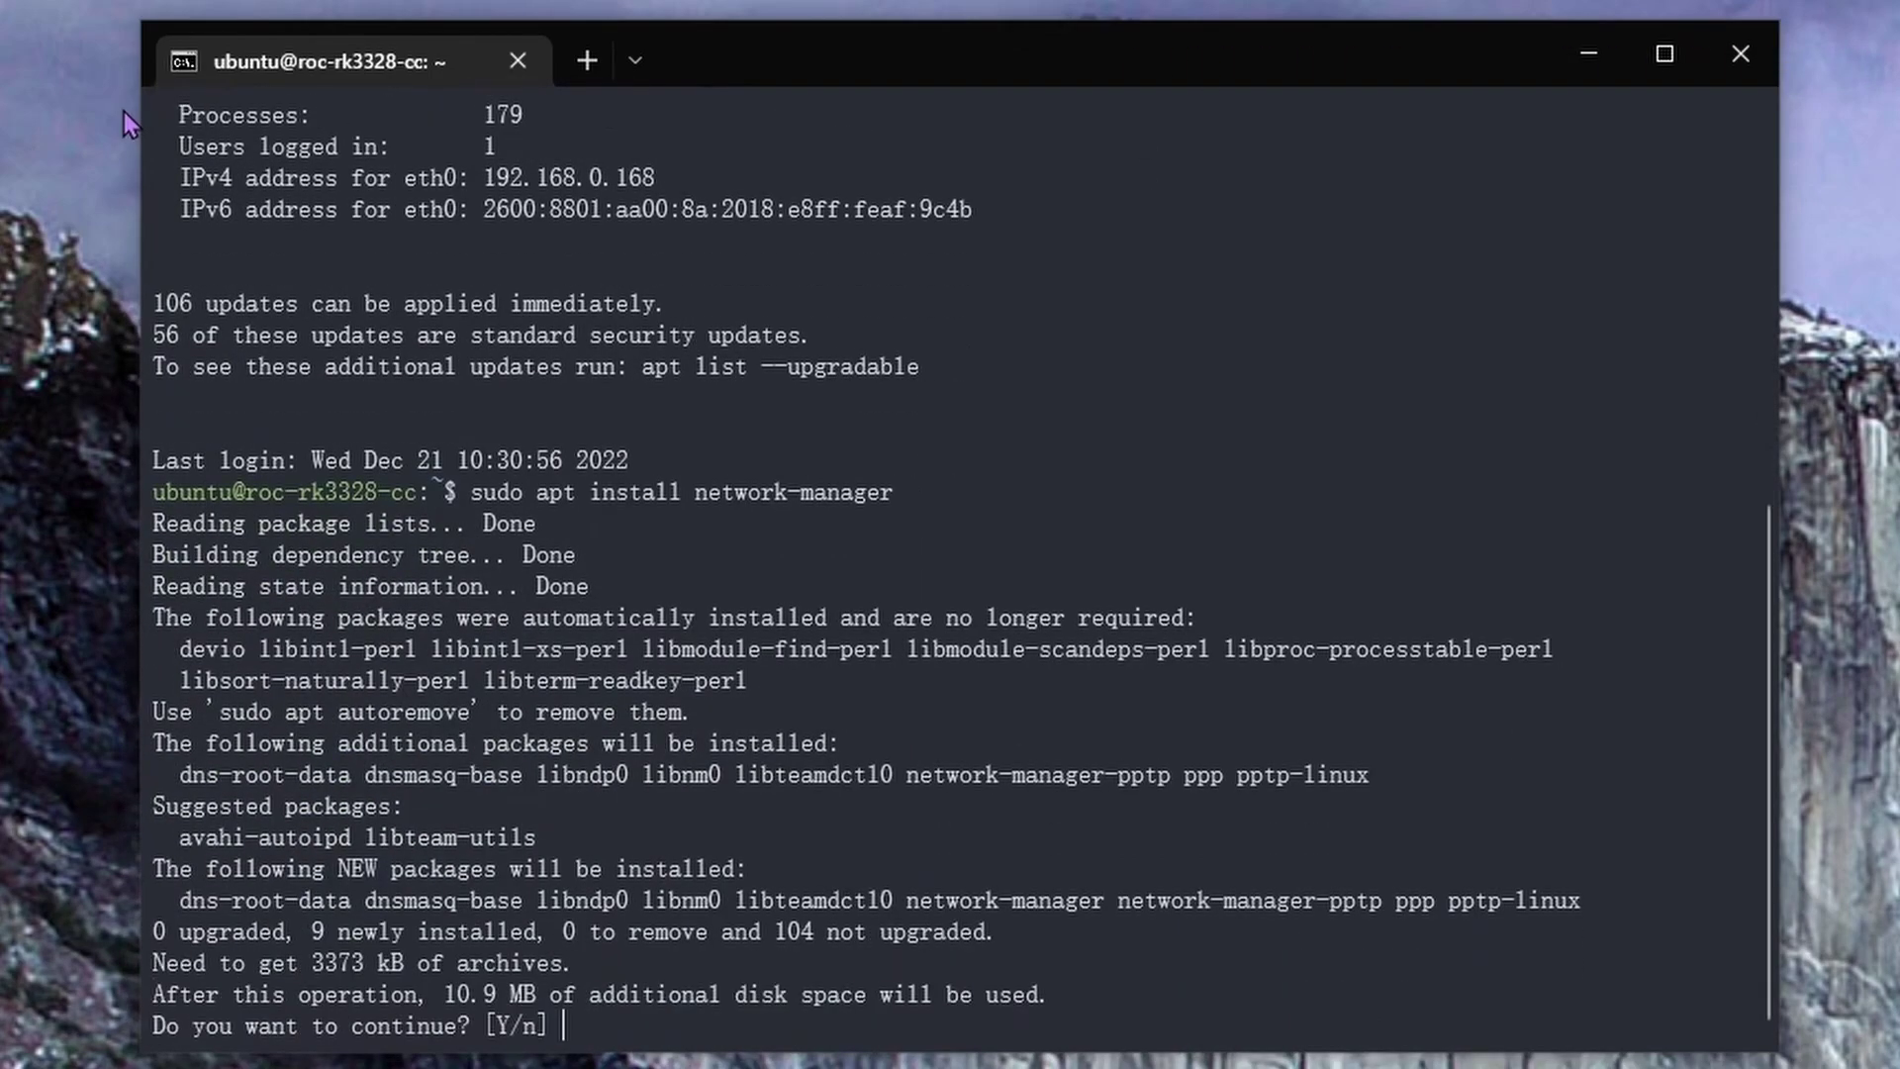
type("y")
key("Return")
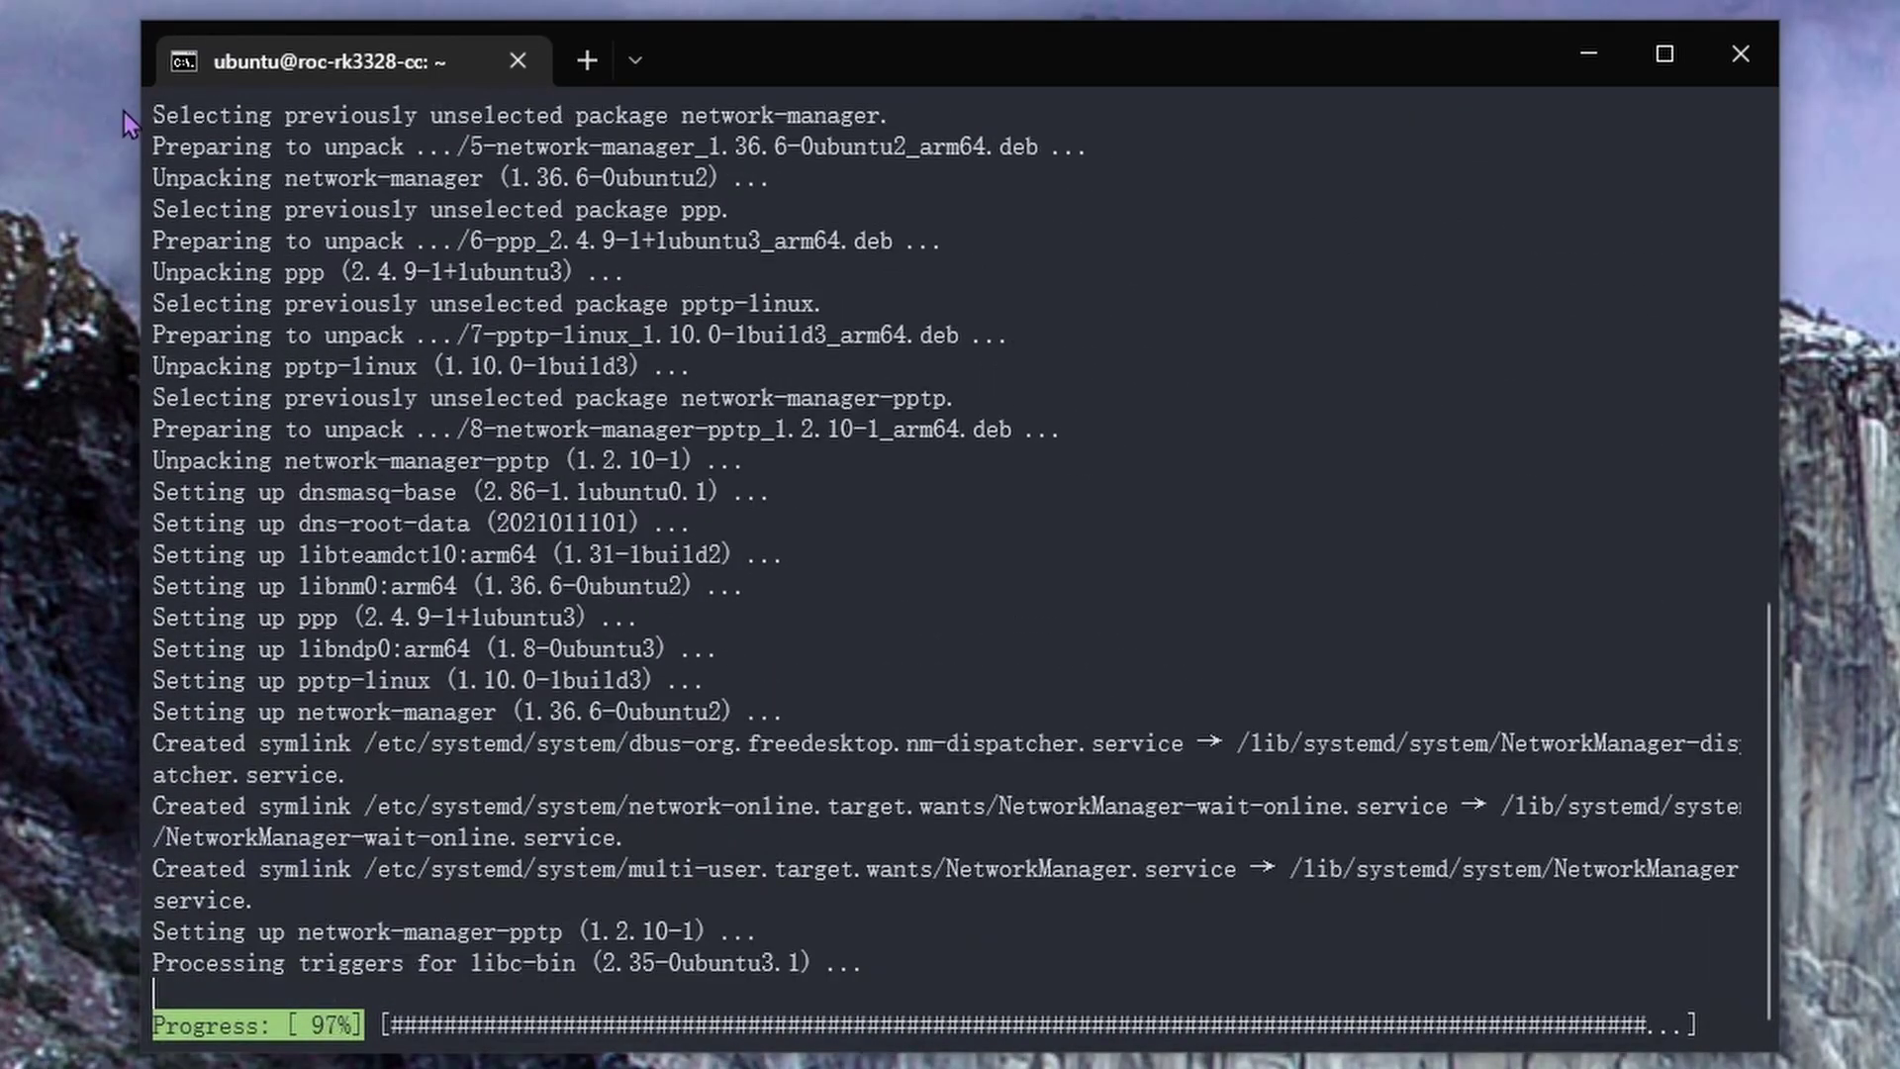
type("nmcli d")
key("Return")
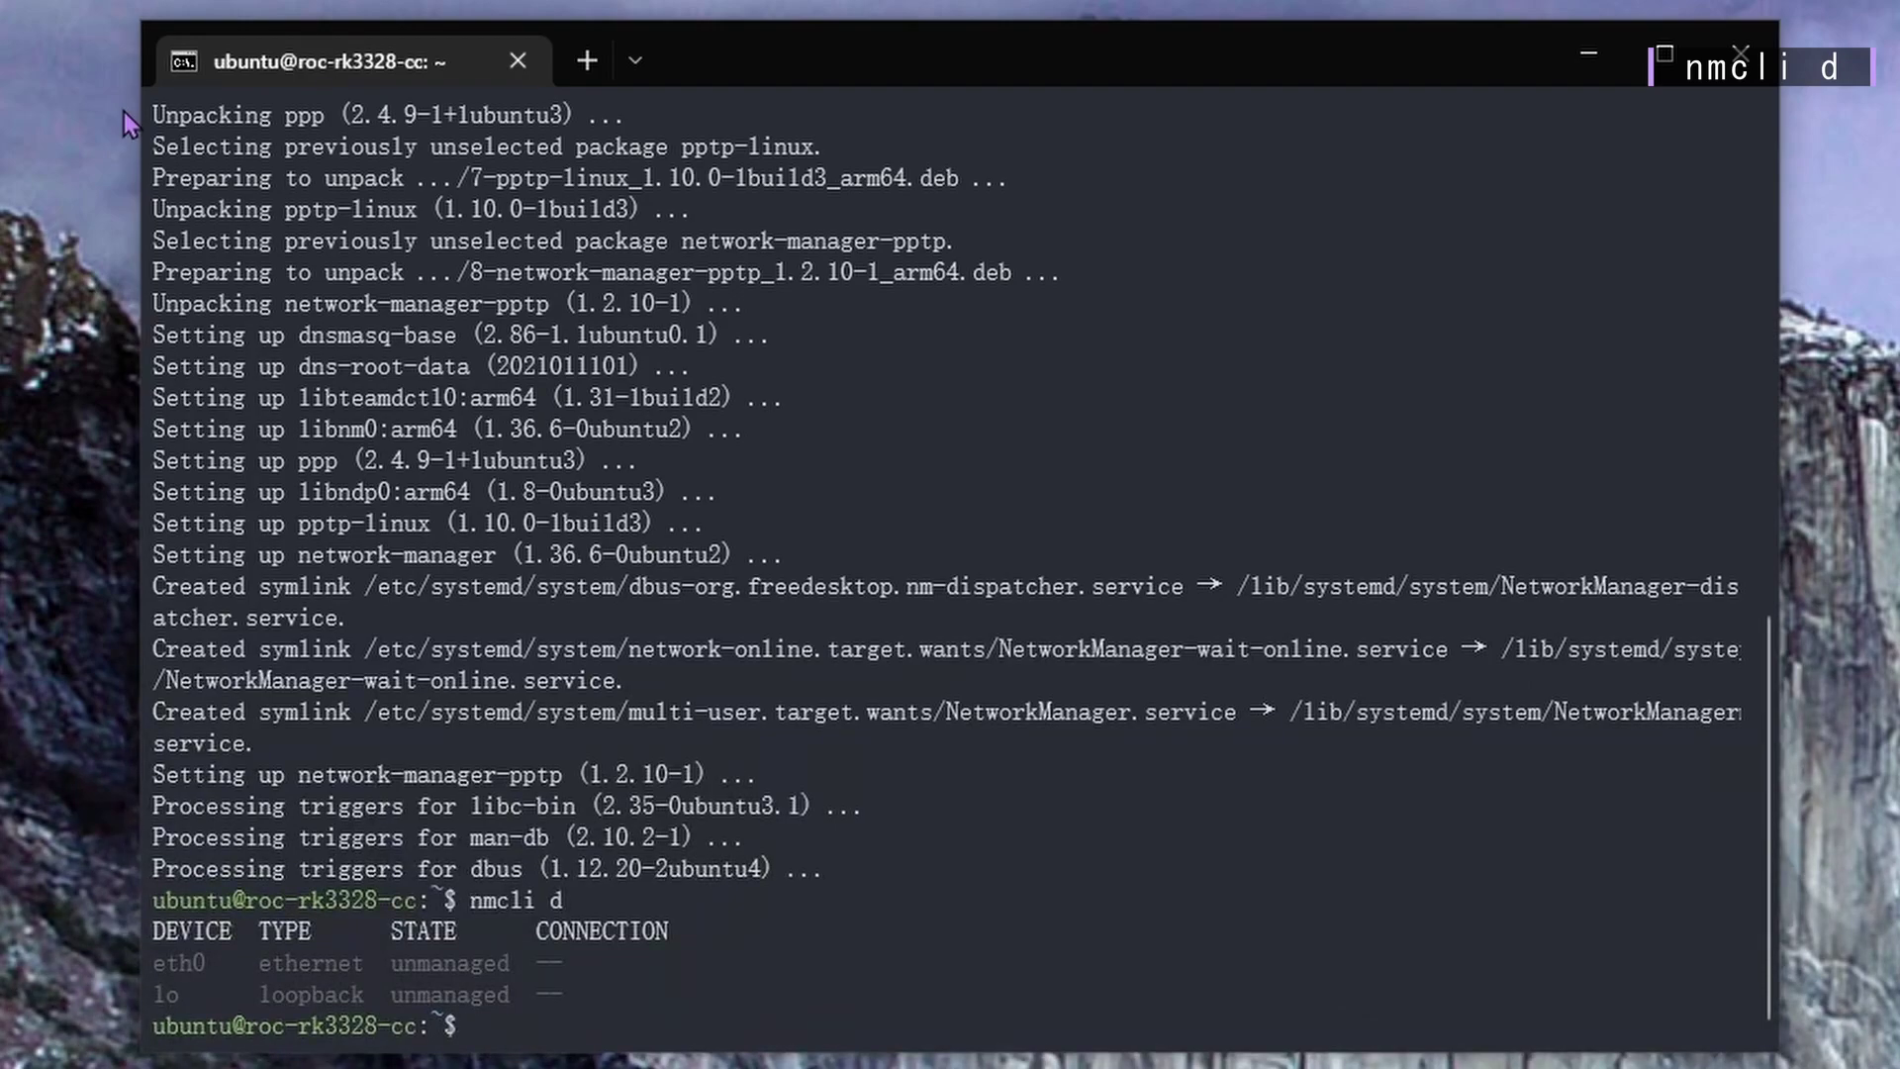
Run nmcli d showing the disconnected wifi adapter, then nmcli d wifi list for nearby networks
type("nmcli d")
key("Return")
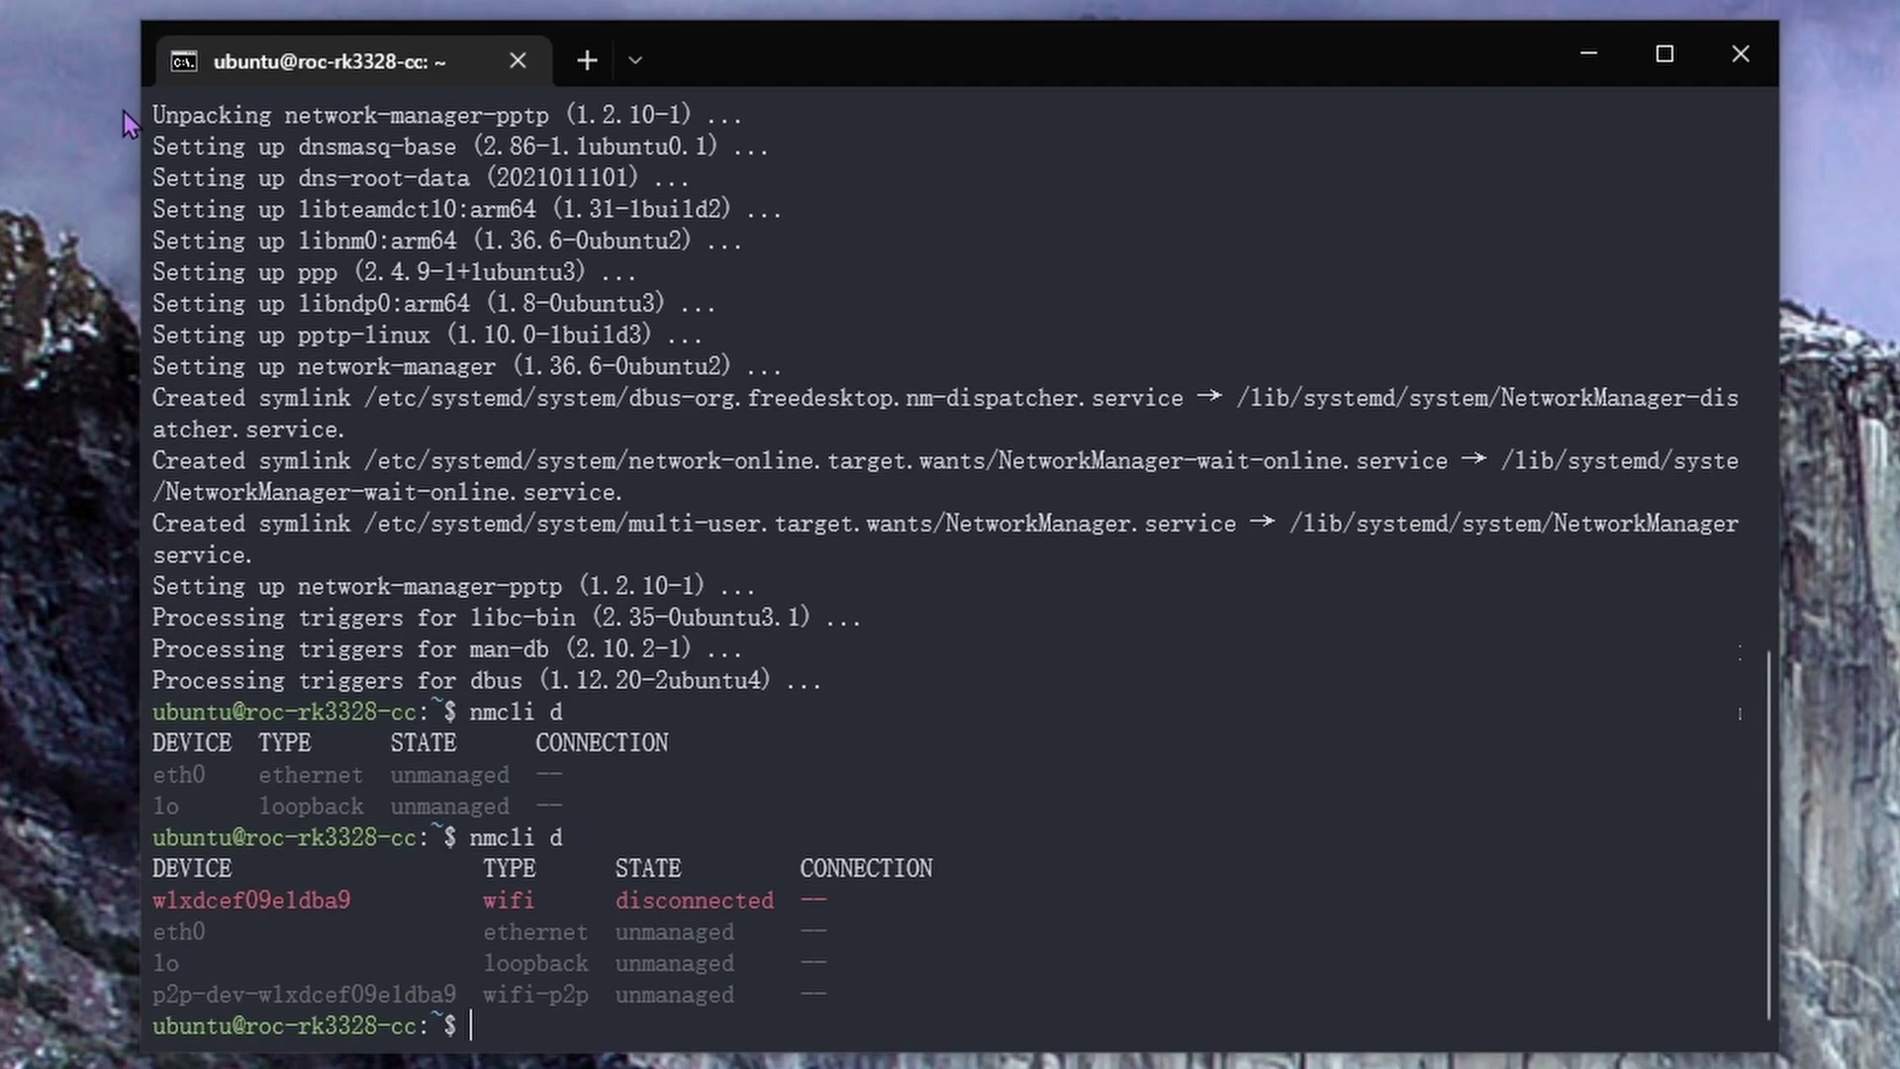
type("nmcli d")
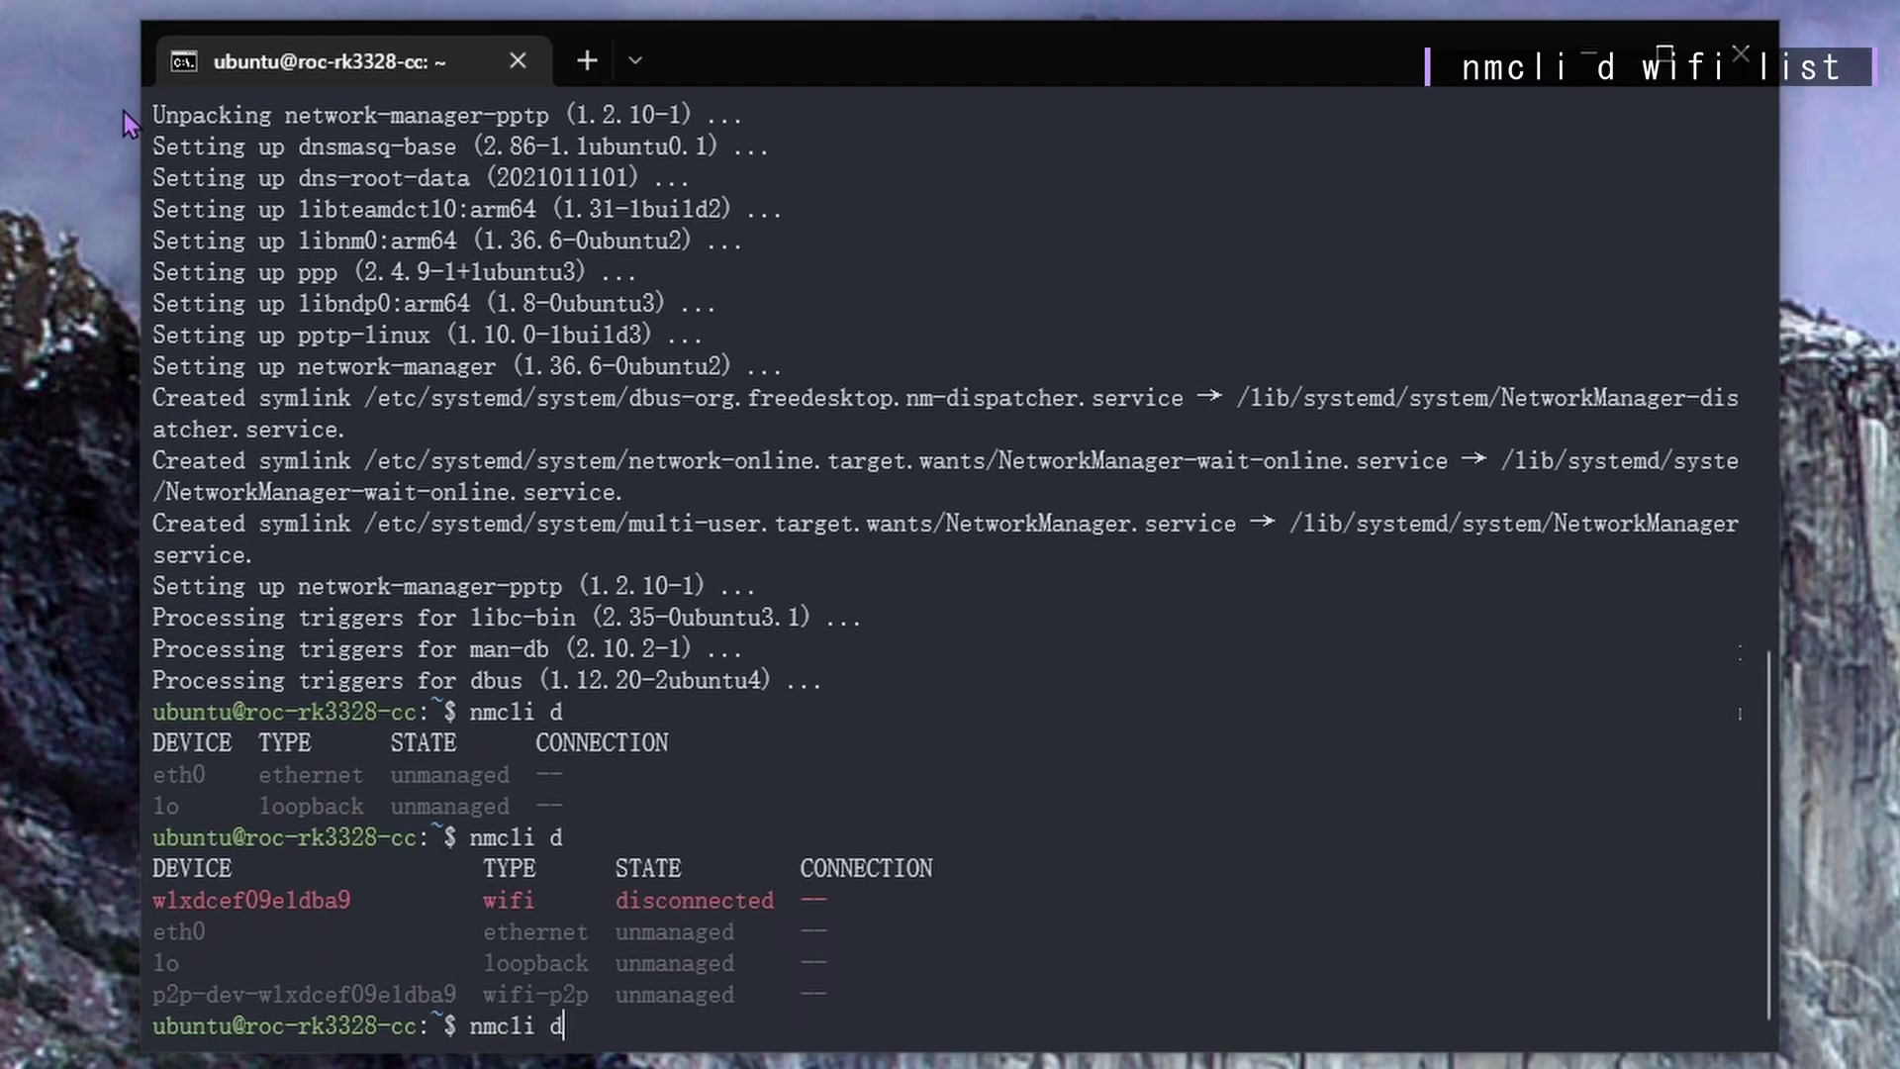
type(" wifi list")
key("Return")
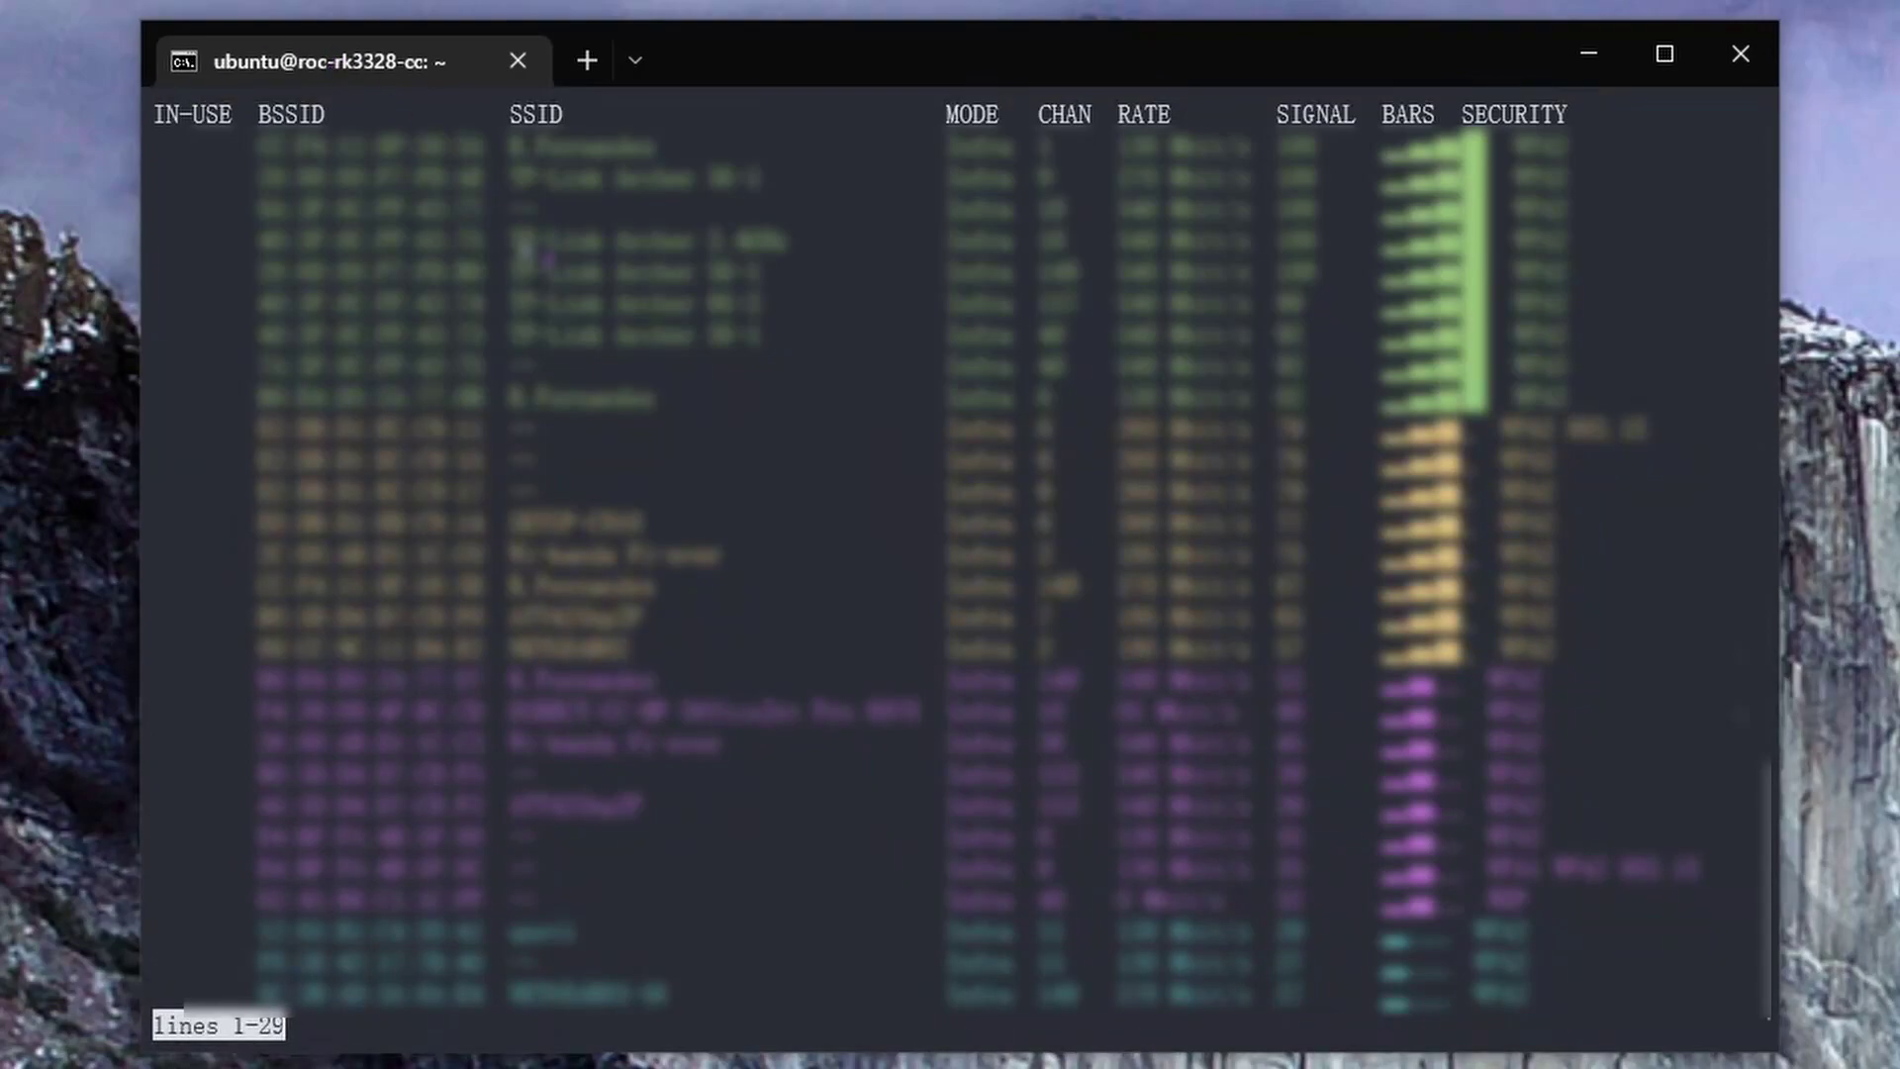
Copy the fourth network's BSSID from the Wi-Fi list and quit the pager
left_click_drag(260, 242, 482, 260)
right_click(457, 266)
key("q")
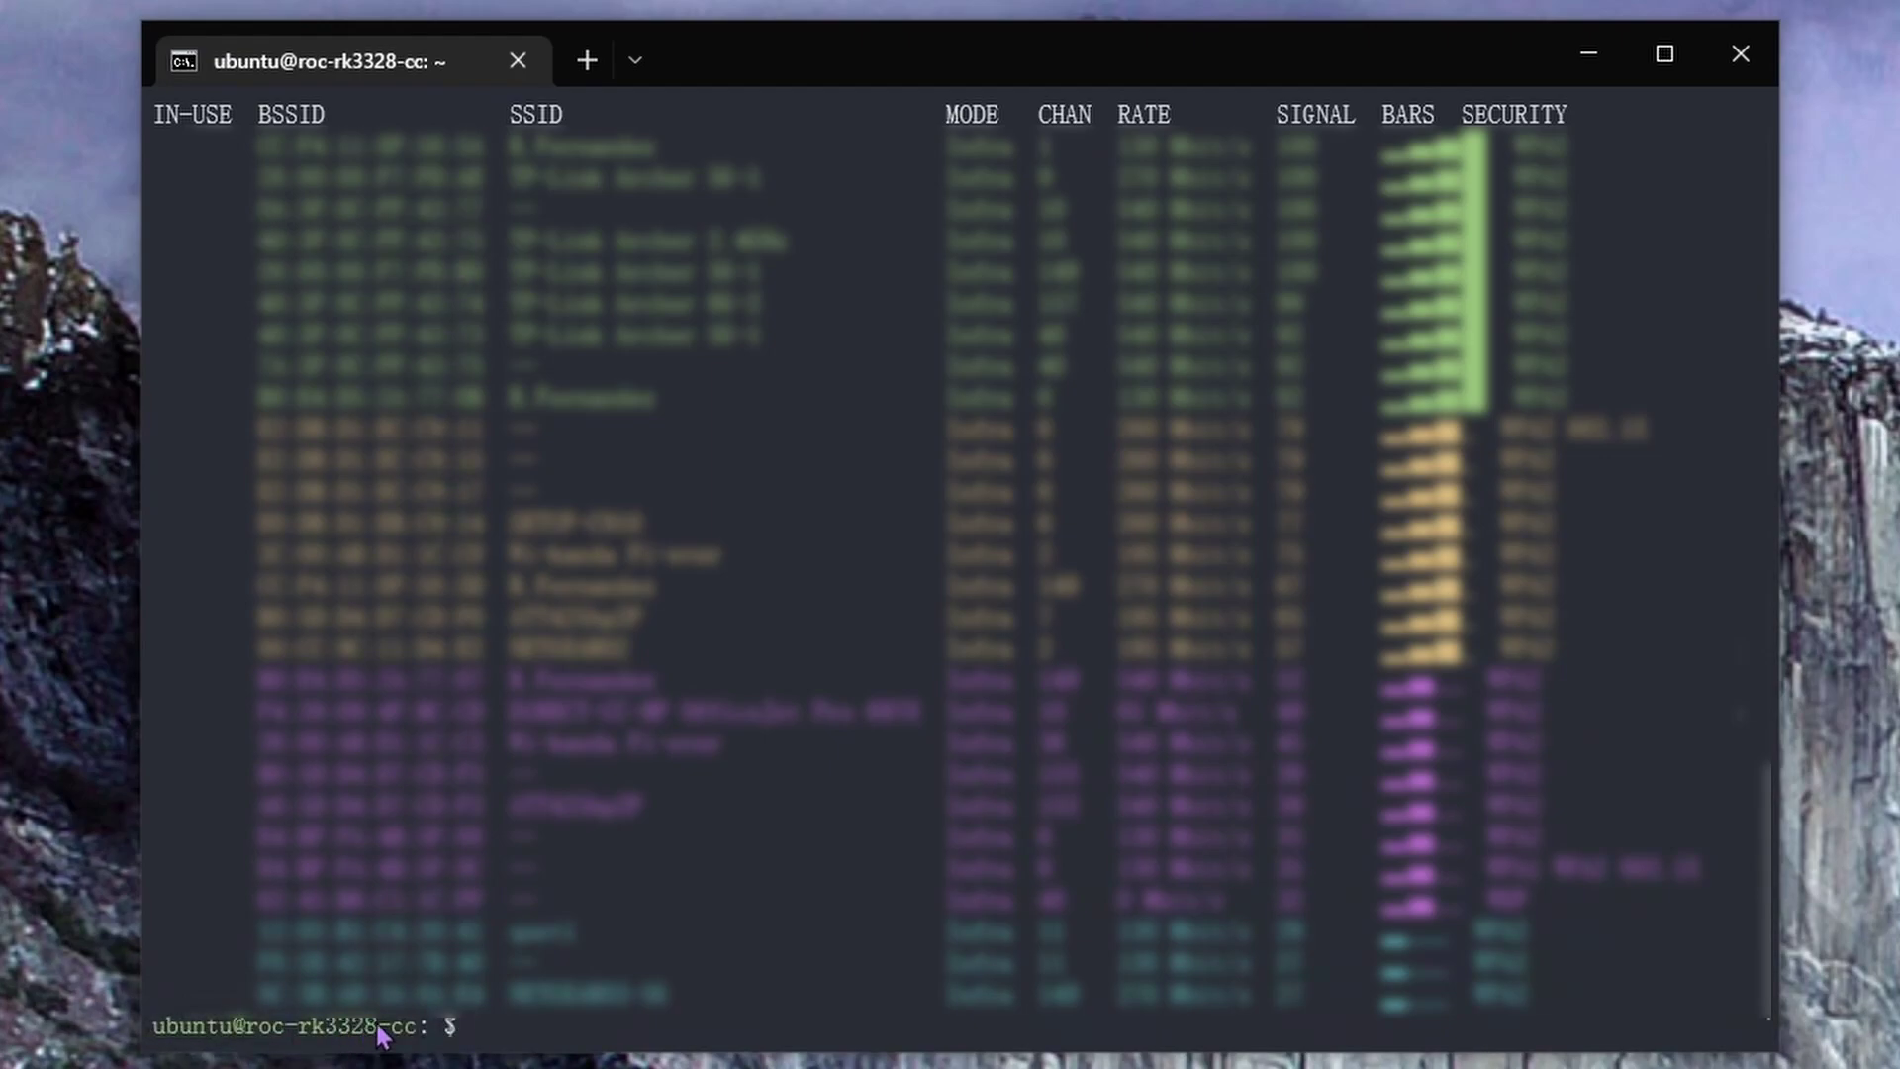
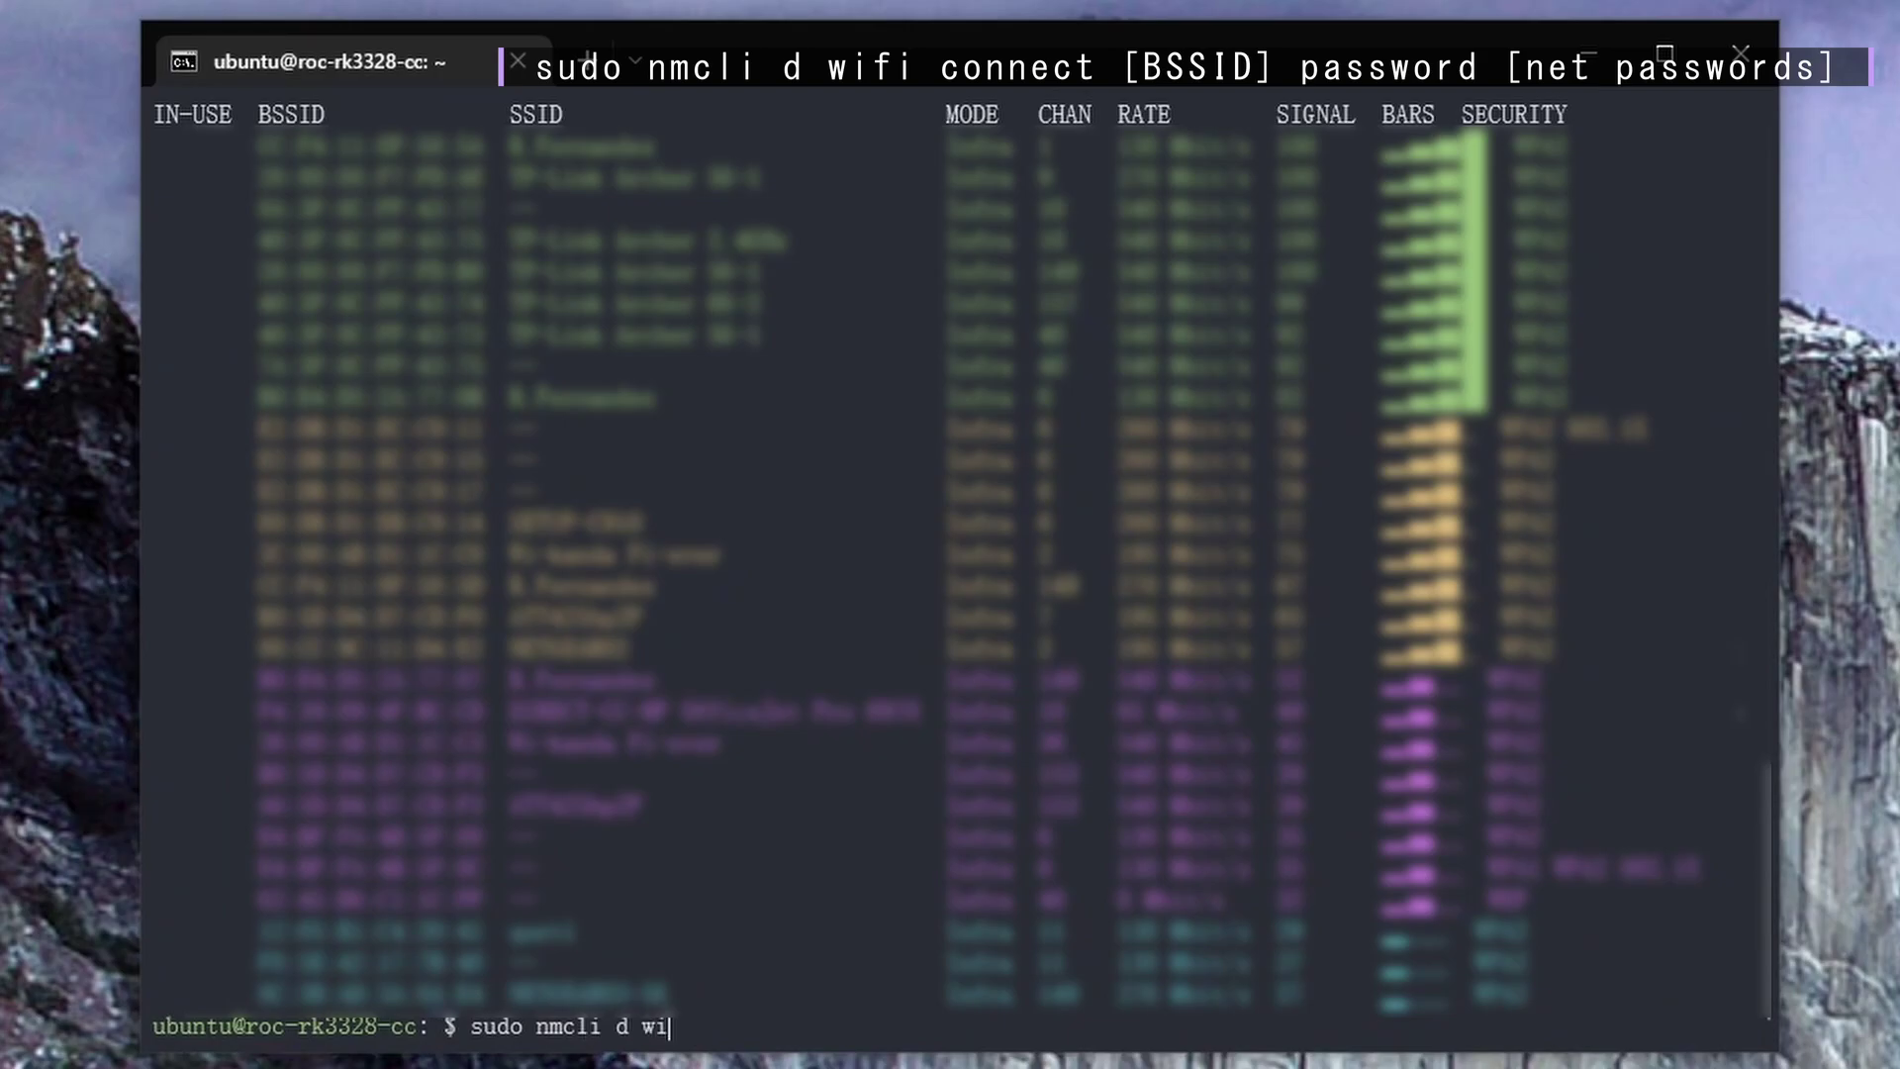
Run sudo nmcli d wifi connect with the pasted BSSID and the Wi-Fi network's password
key("ctrl+v")
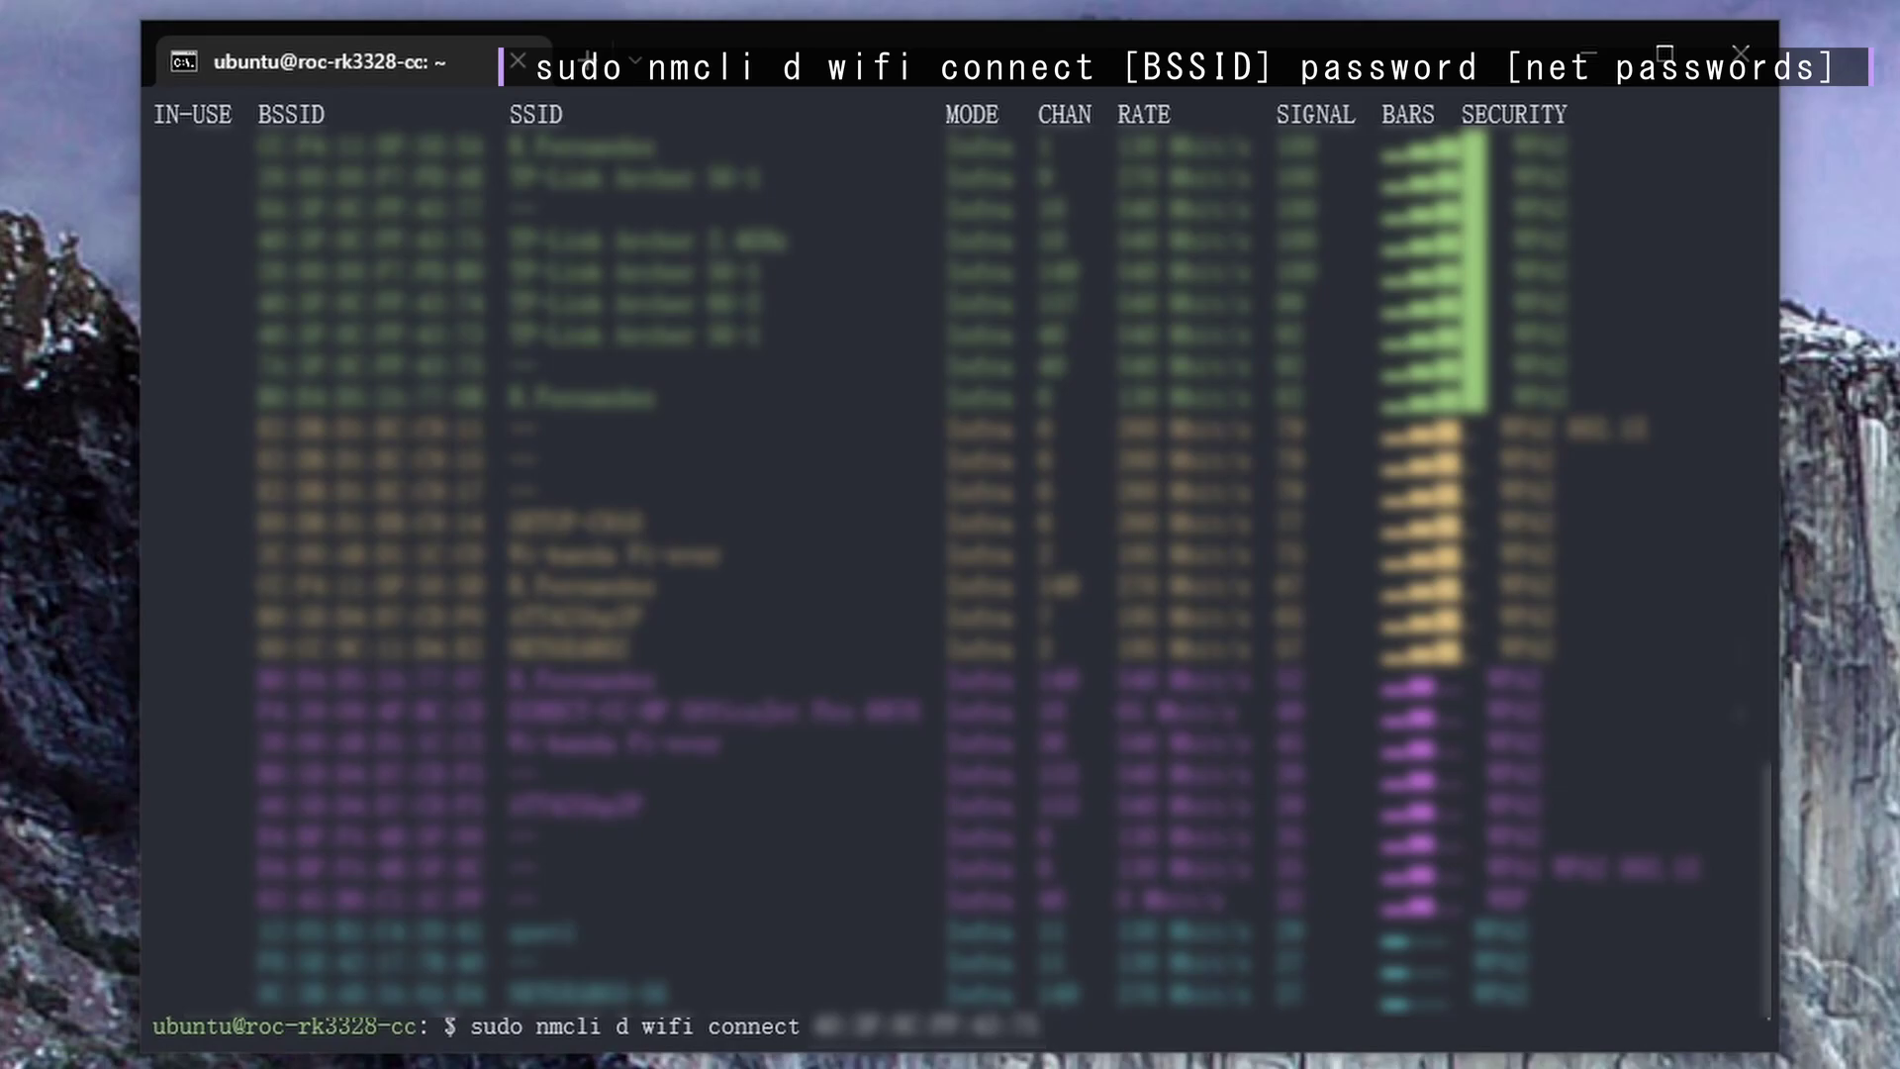
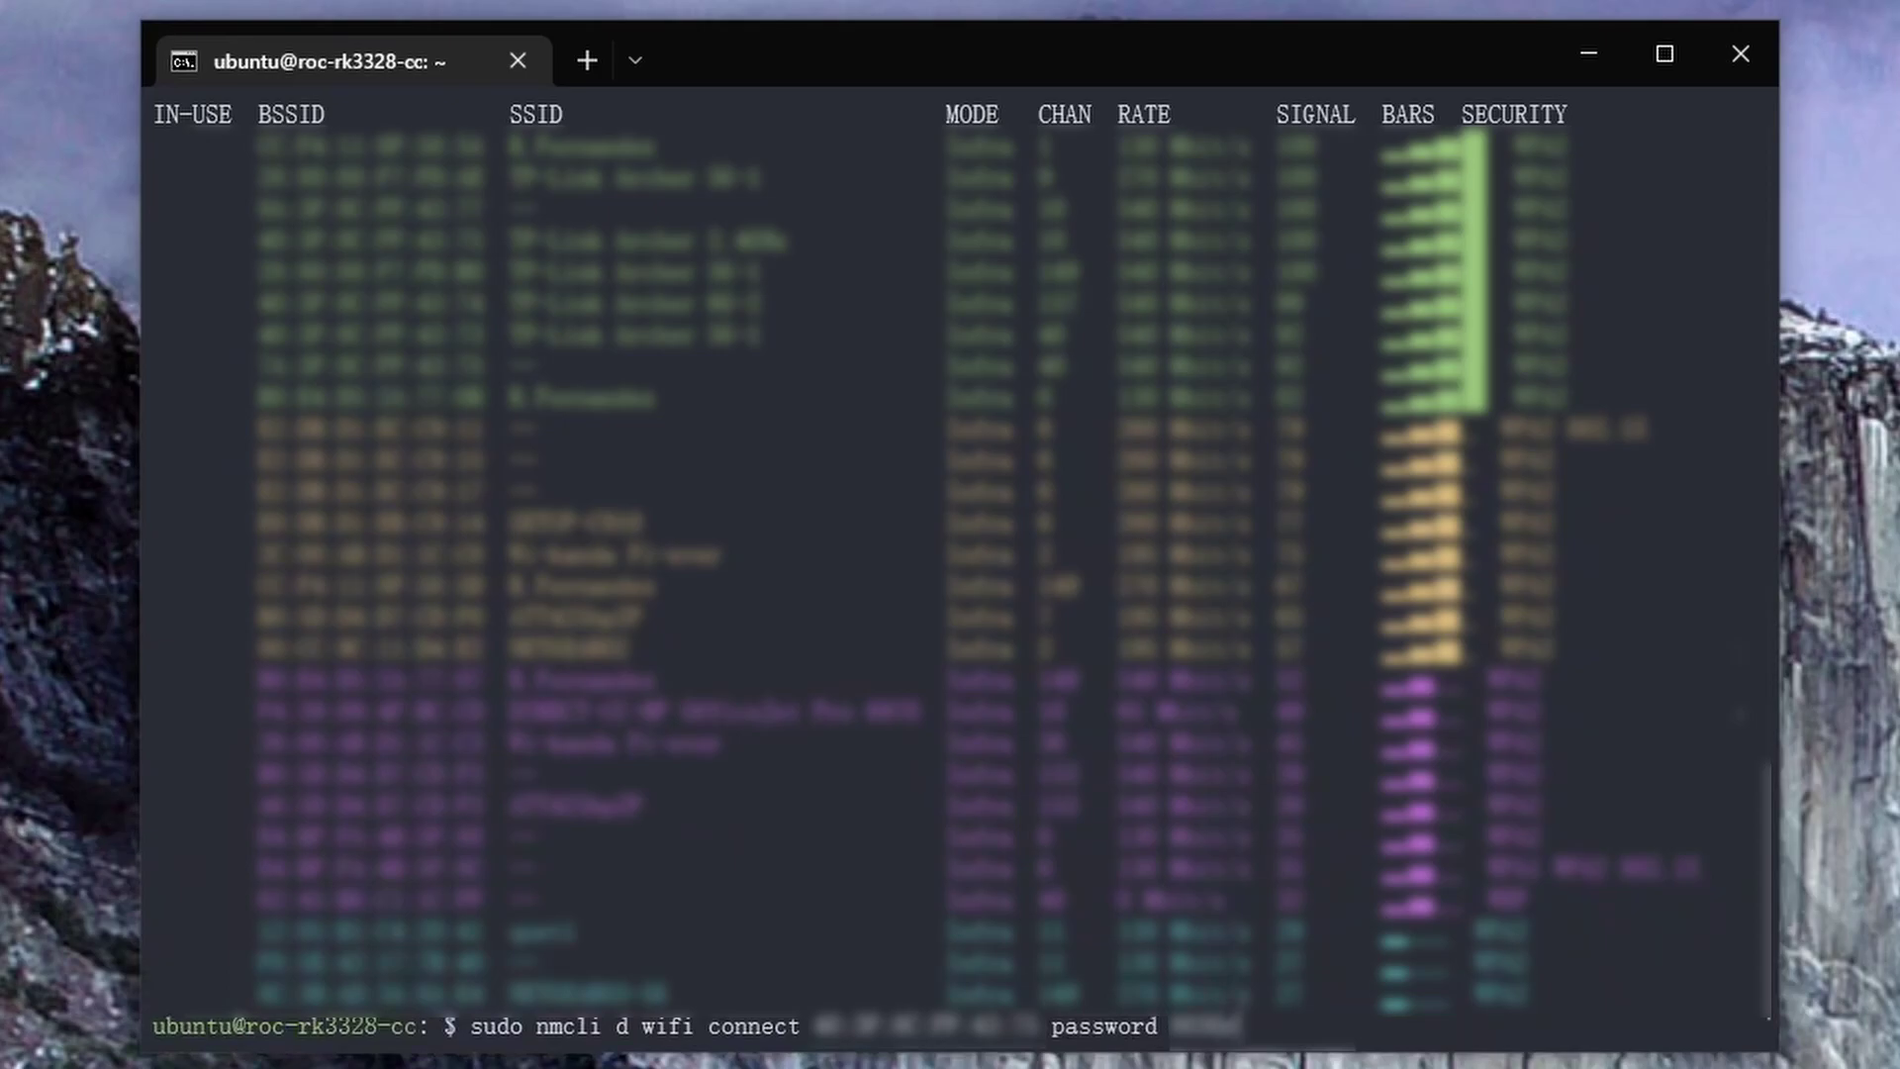
key("Return")
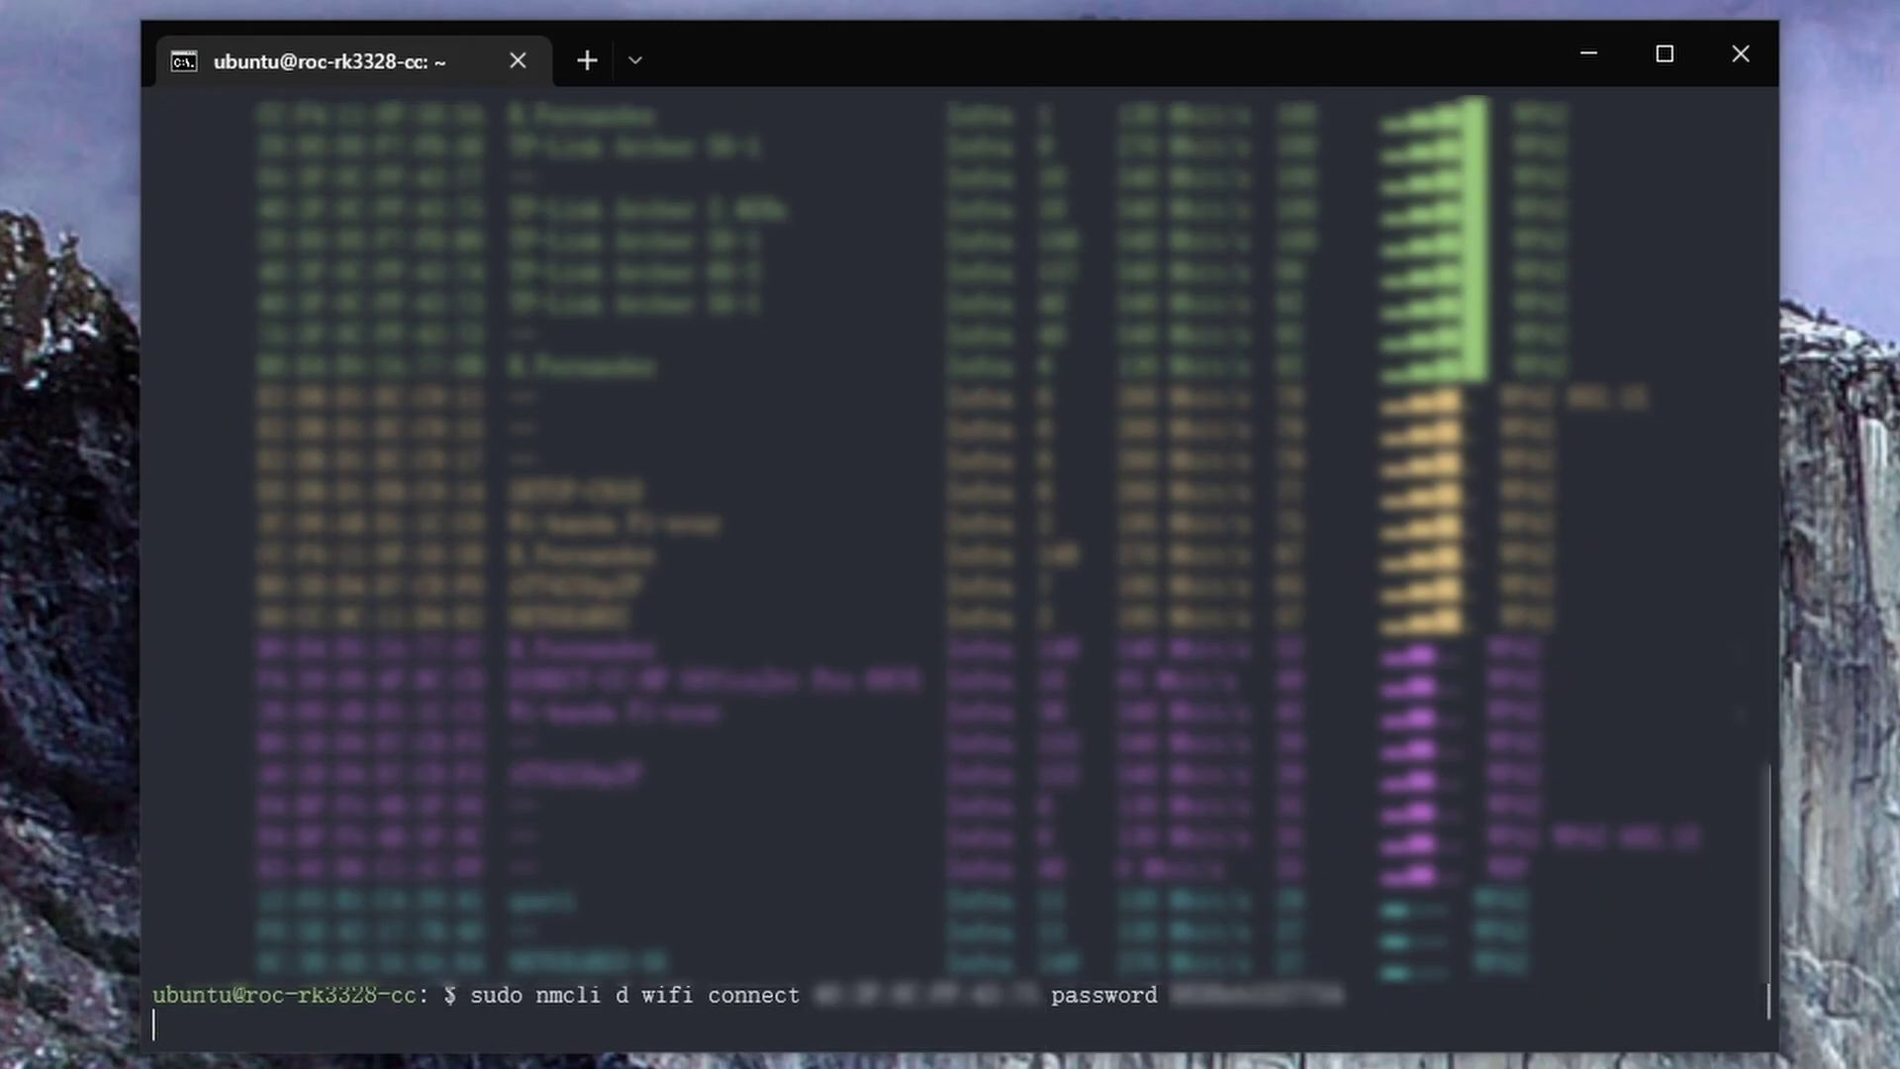
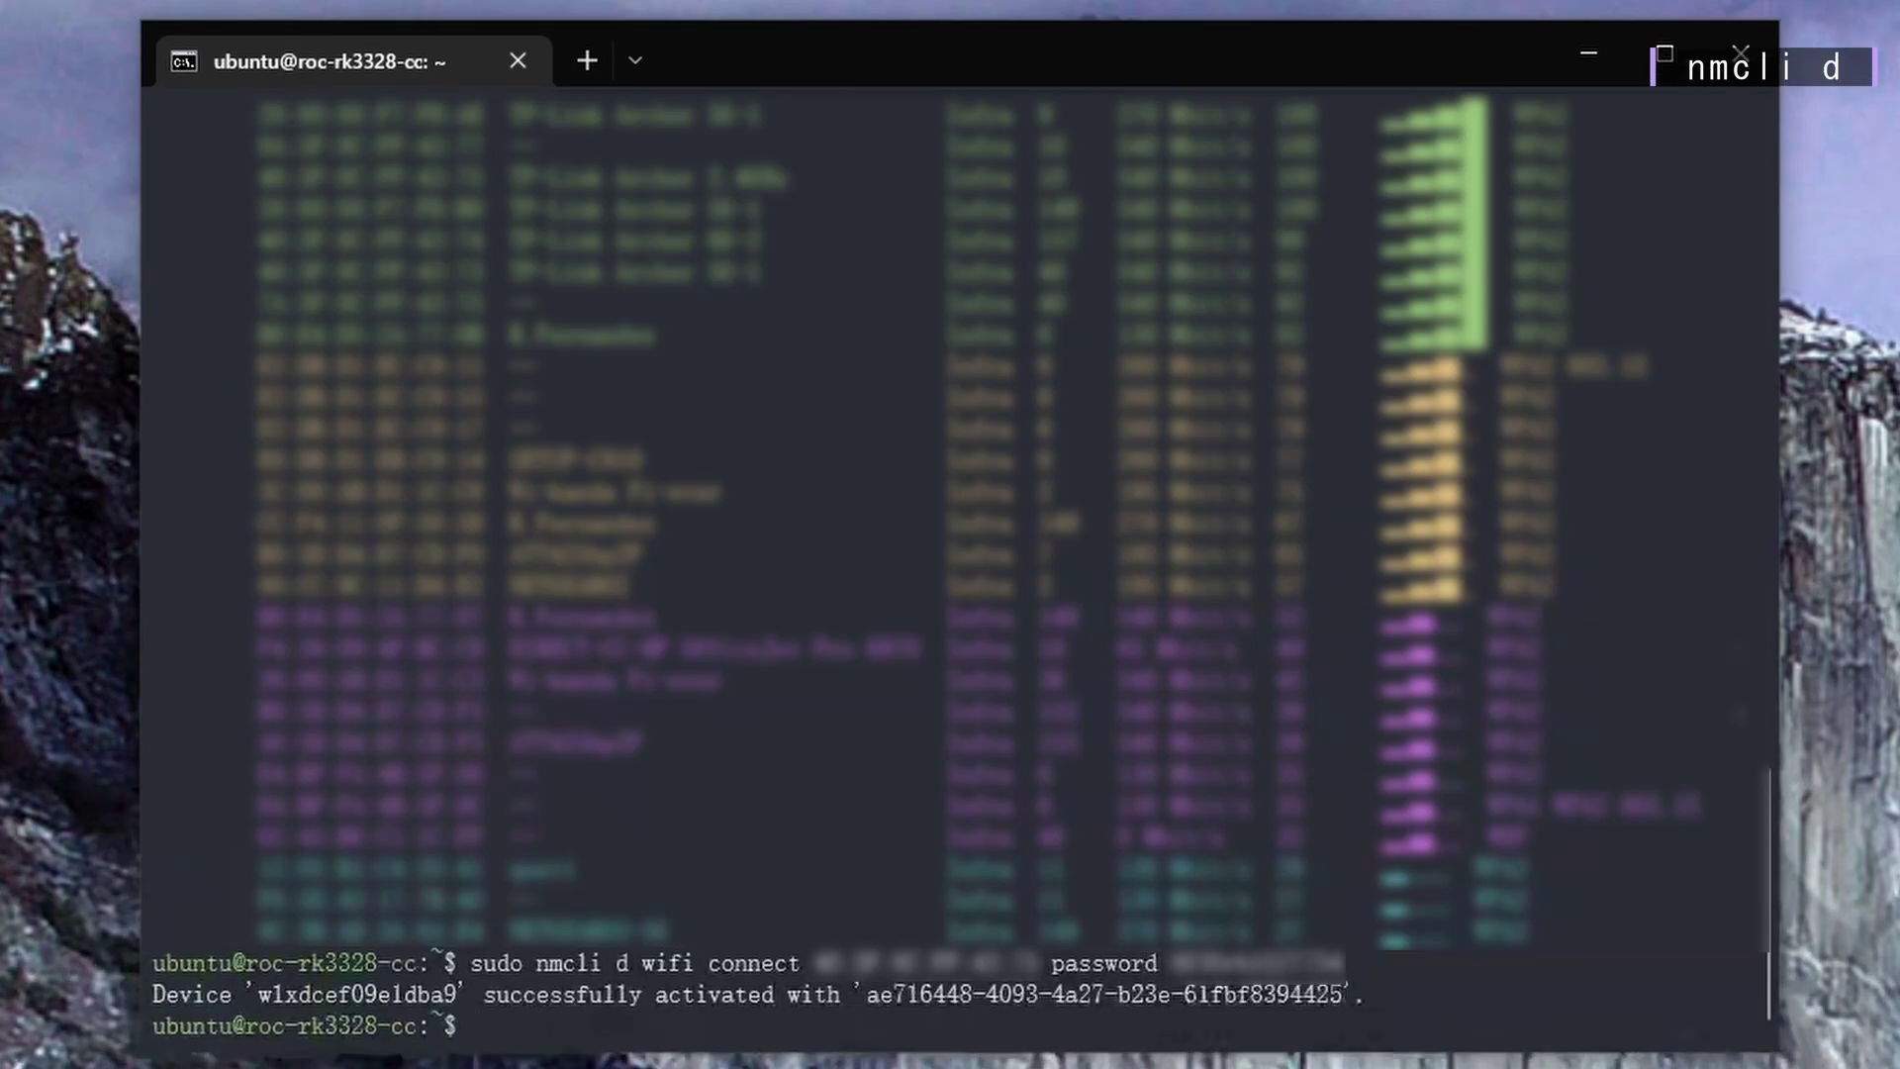
Confirm the Wi-Fi connection with nmcli d and list the network interfaces with ifconfig
type("nmcli d")
key("Return")
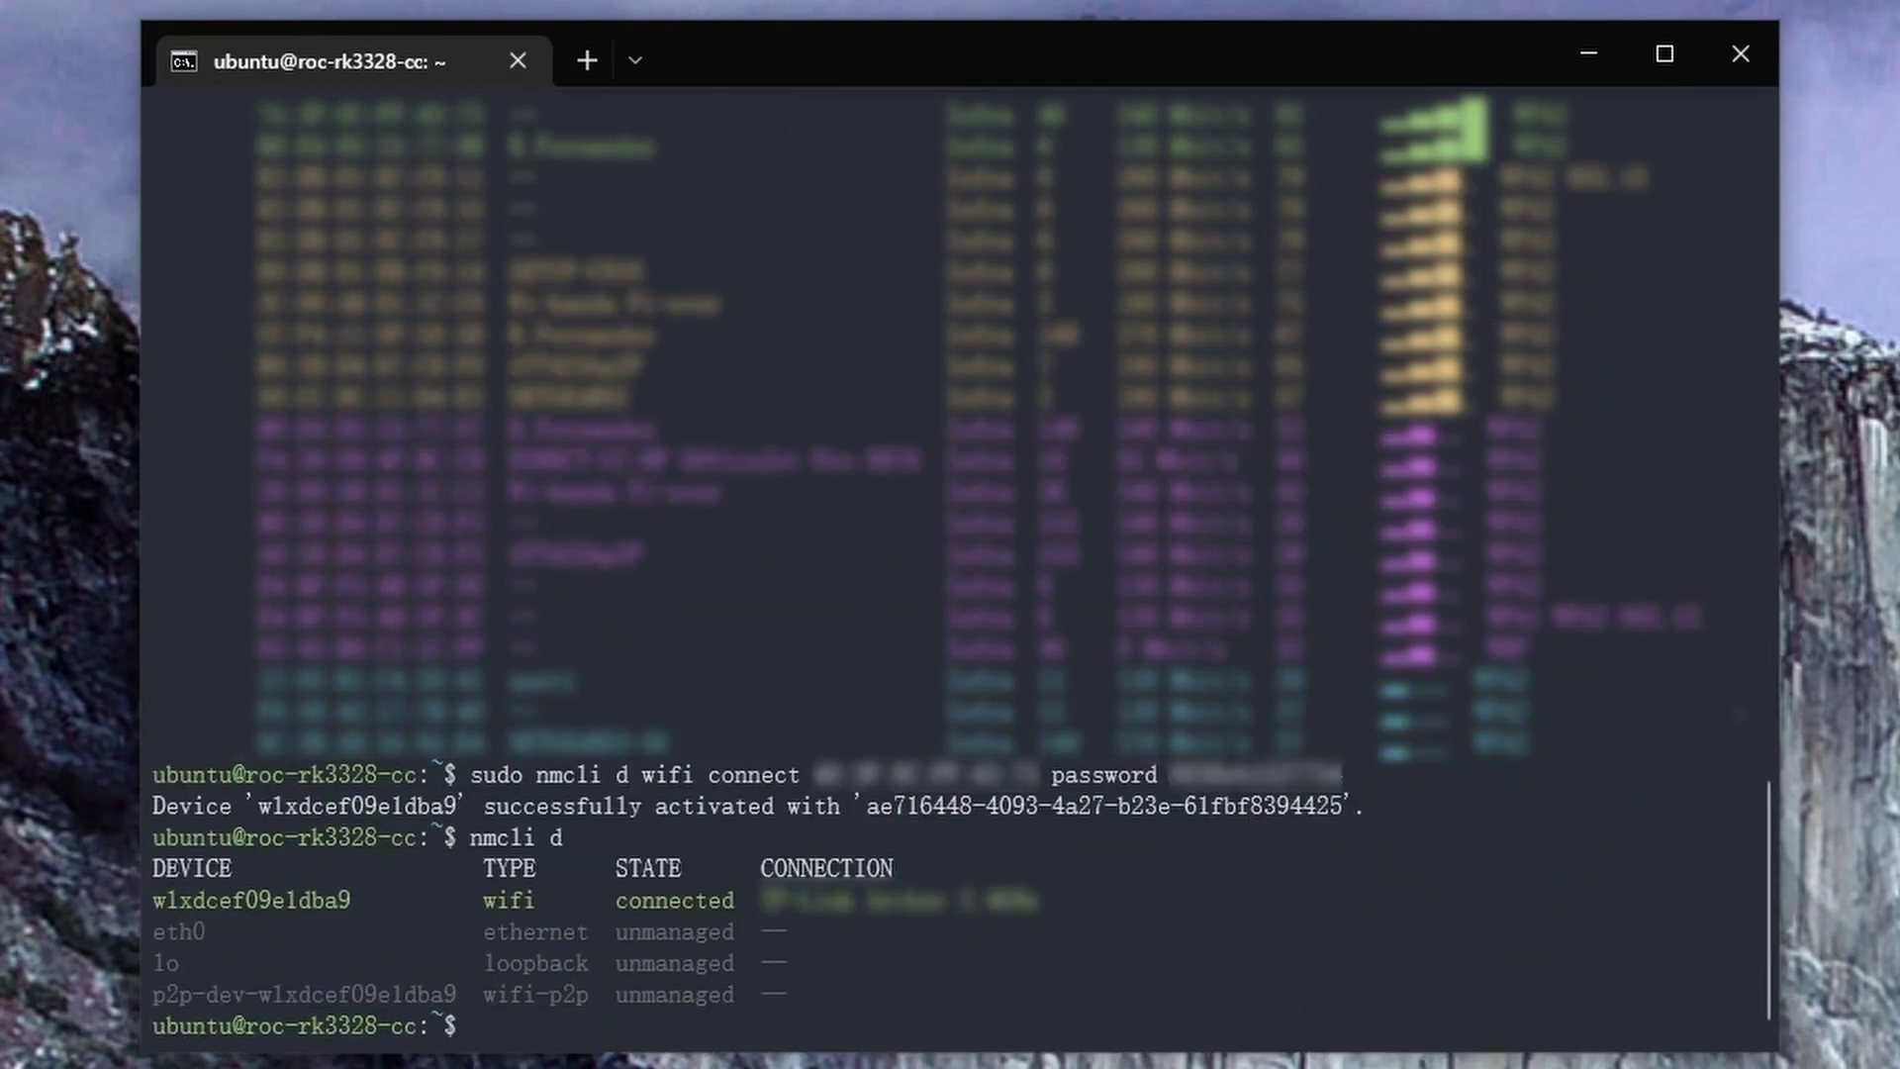
type("ifconf")
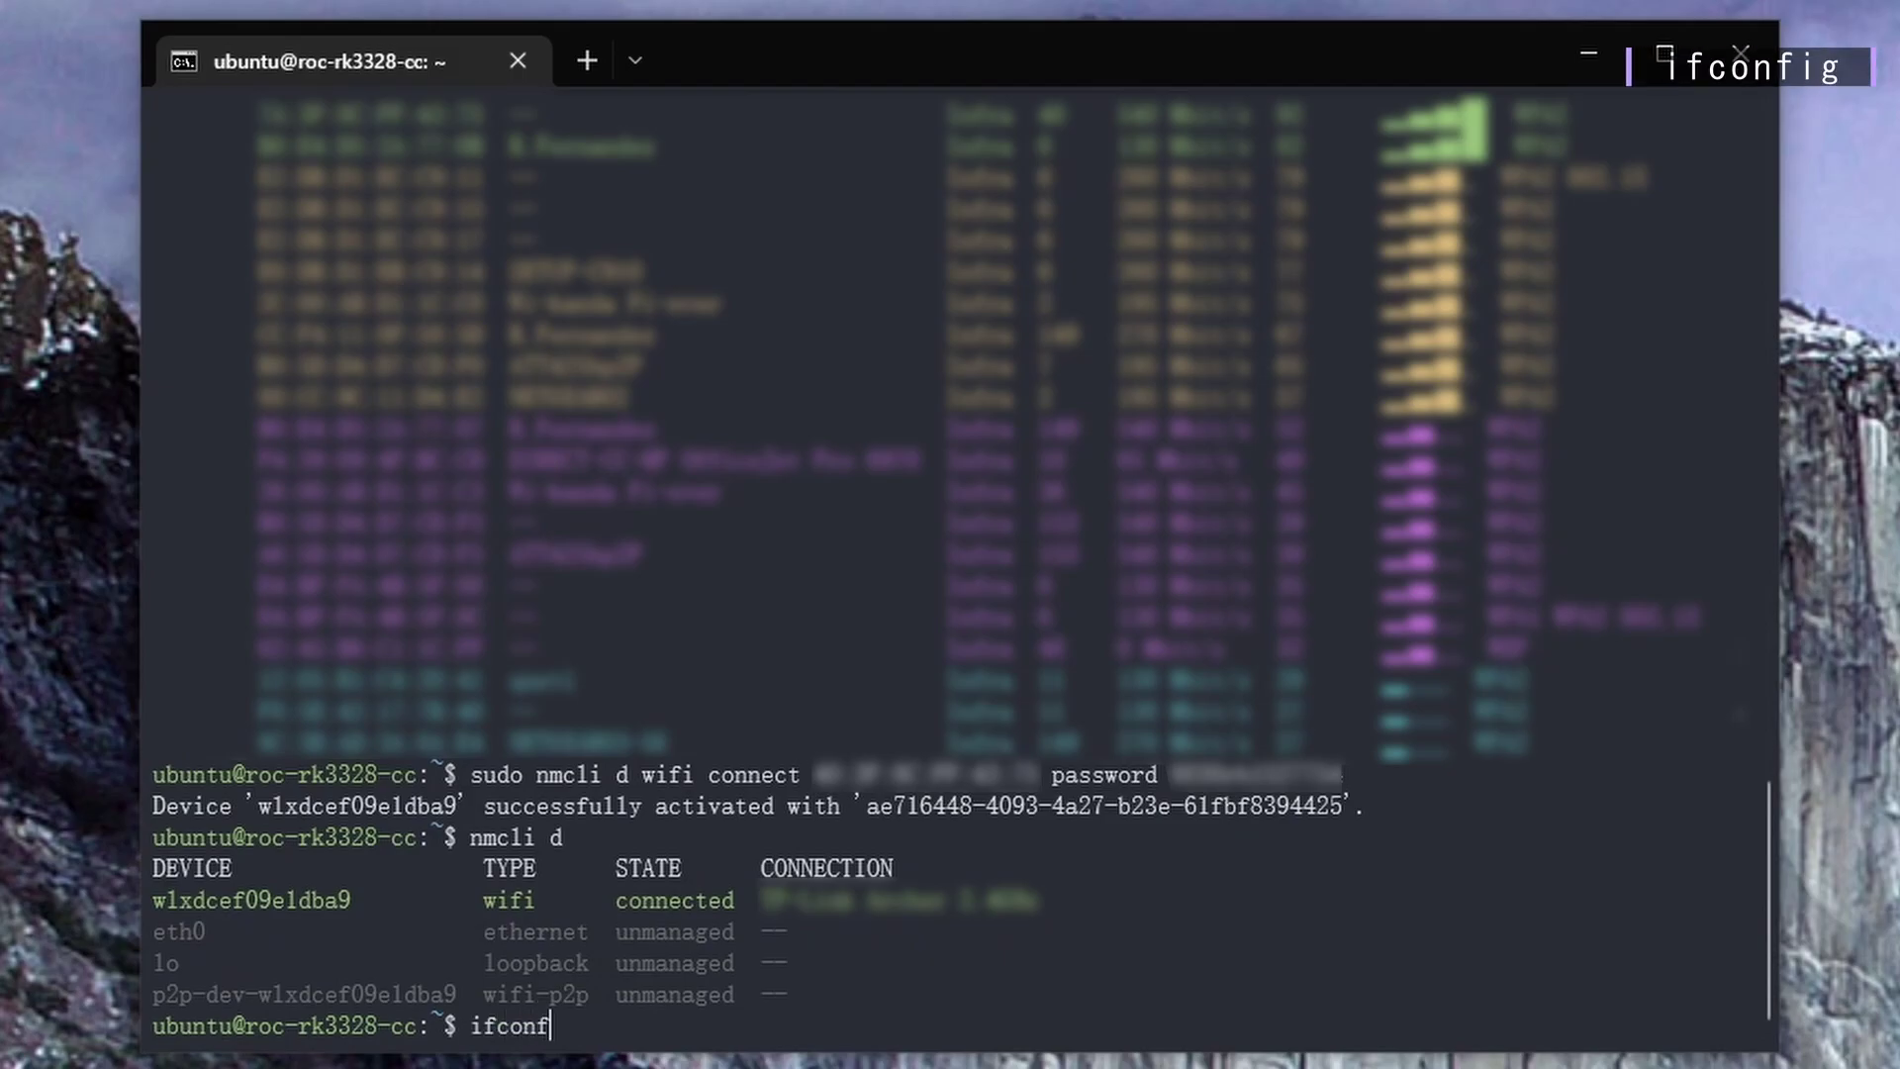
type("ig")
key("Return")
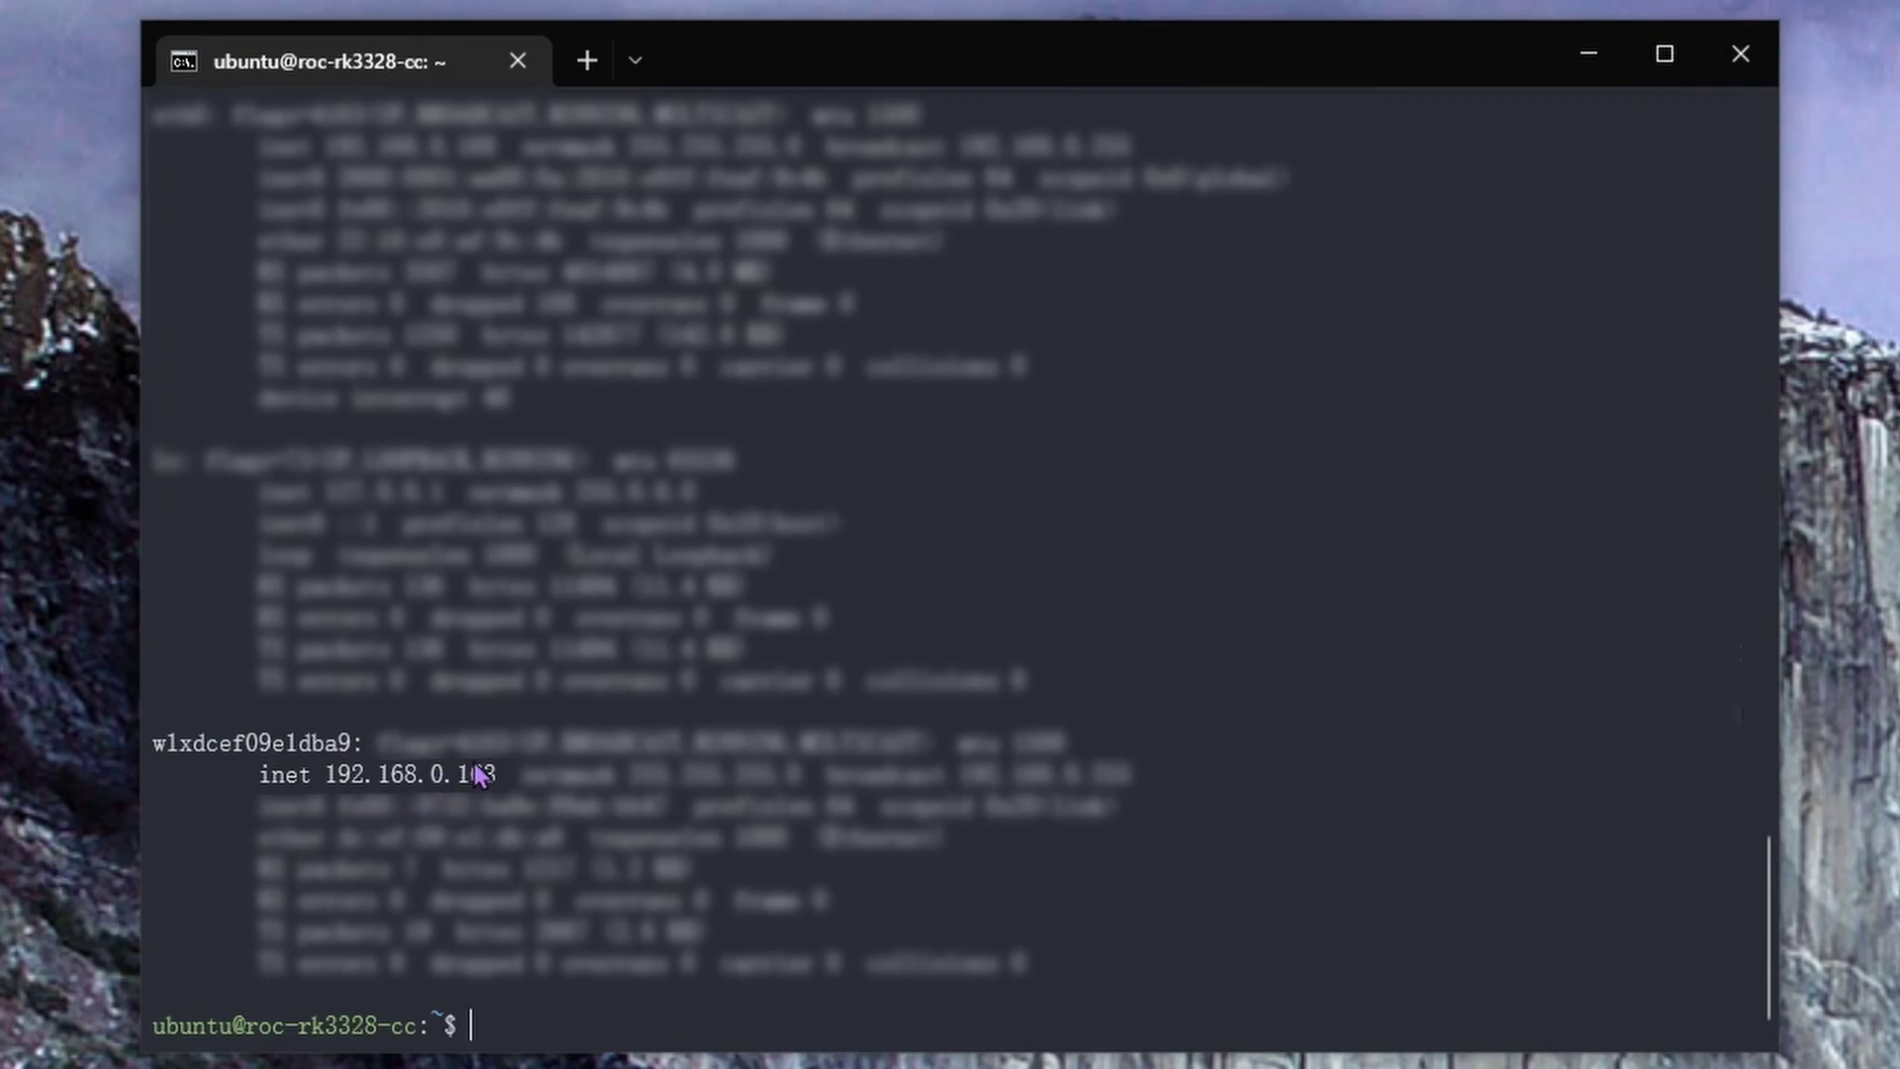
Copy the board's IP 192.168.0.163, then shut it down with sudo shutdown -h now
left_click_drag(495, 773, 333, 782)
left_click(524, 1021)
type("sudo shu")
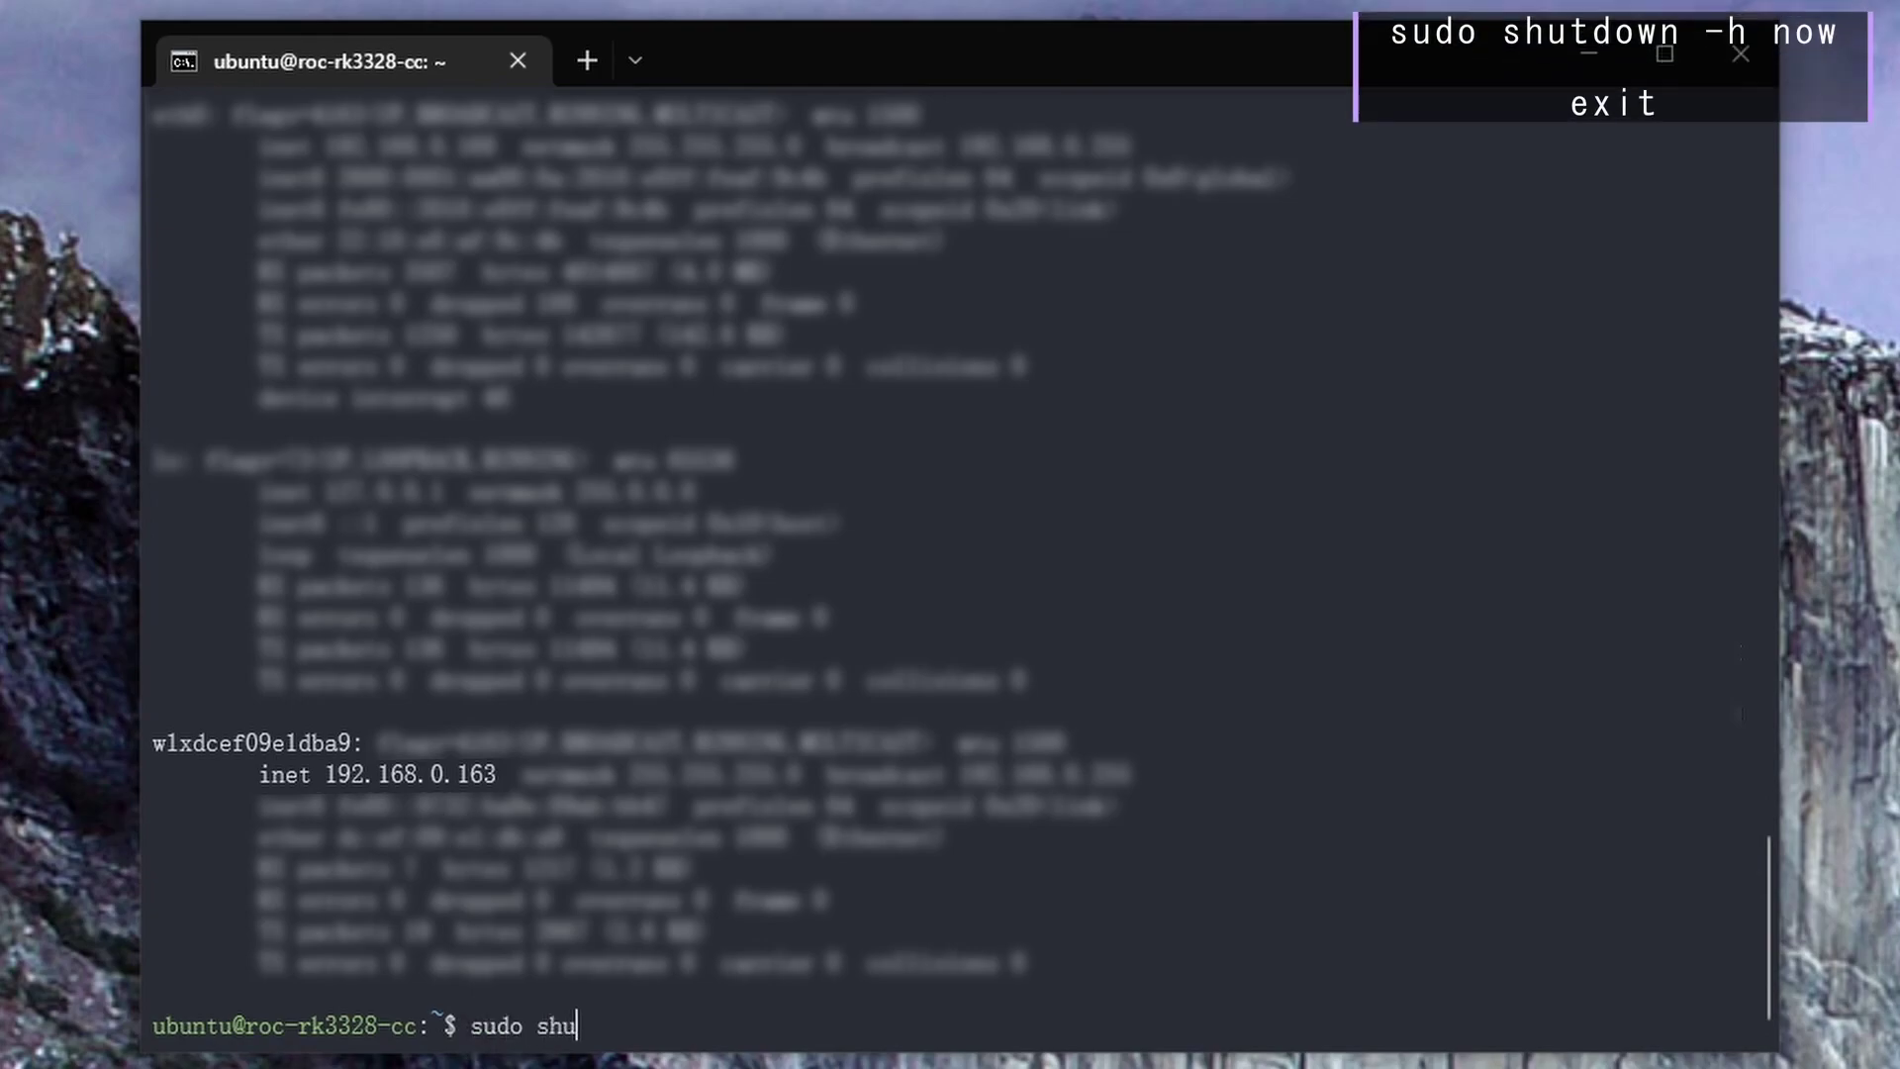
type("tdown -h now")
key("Return")
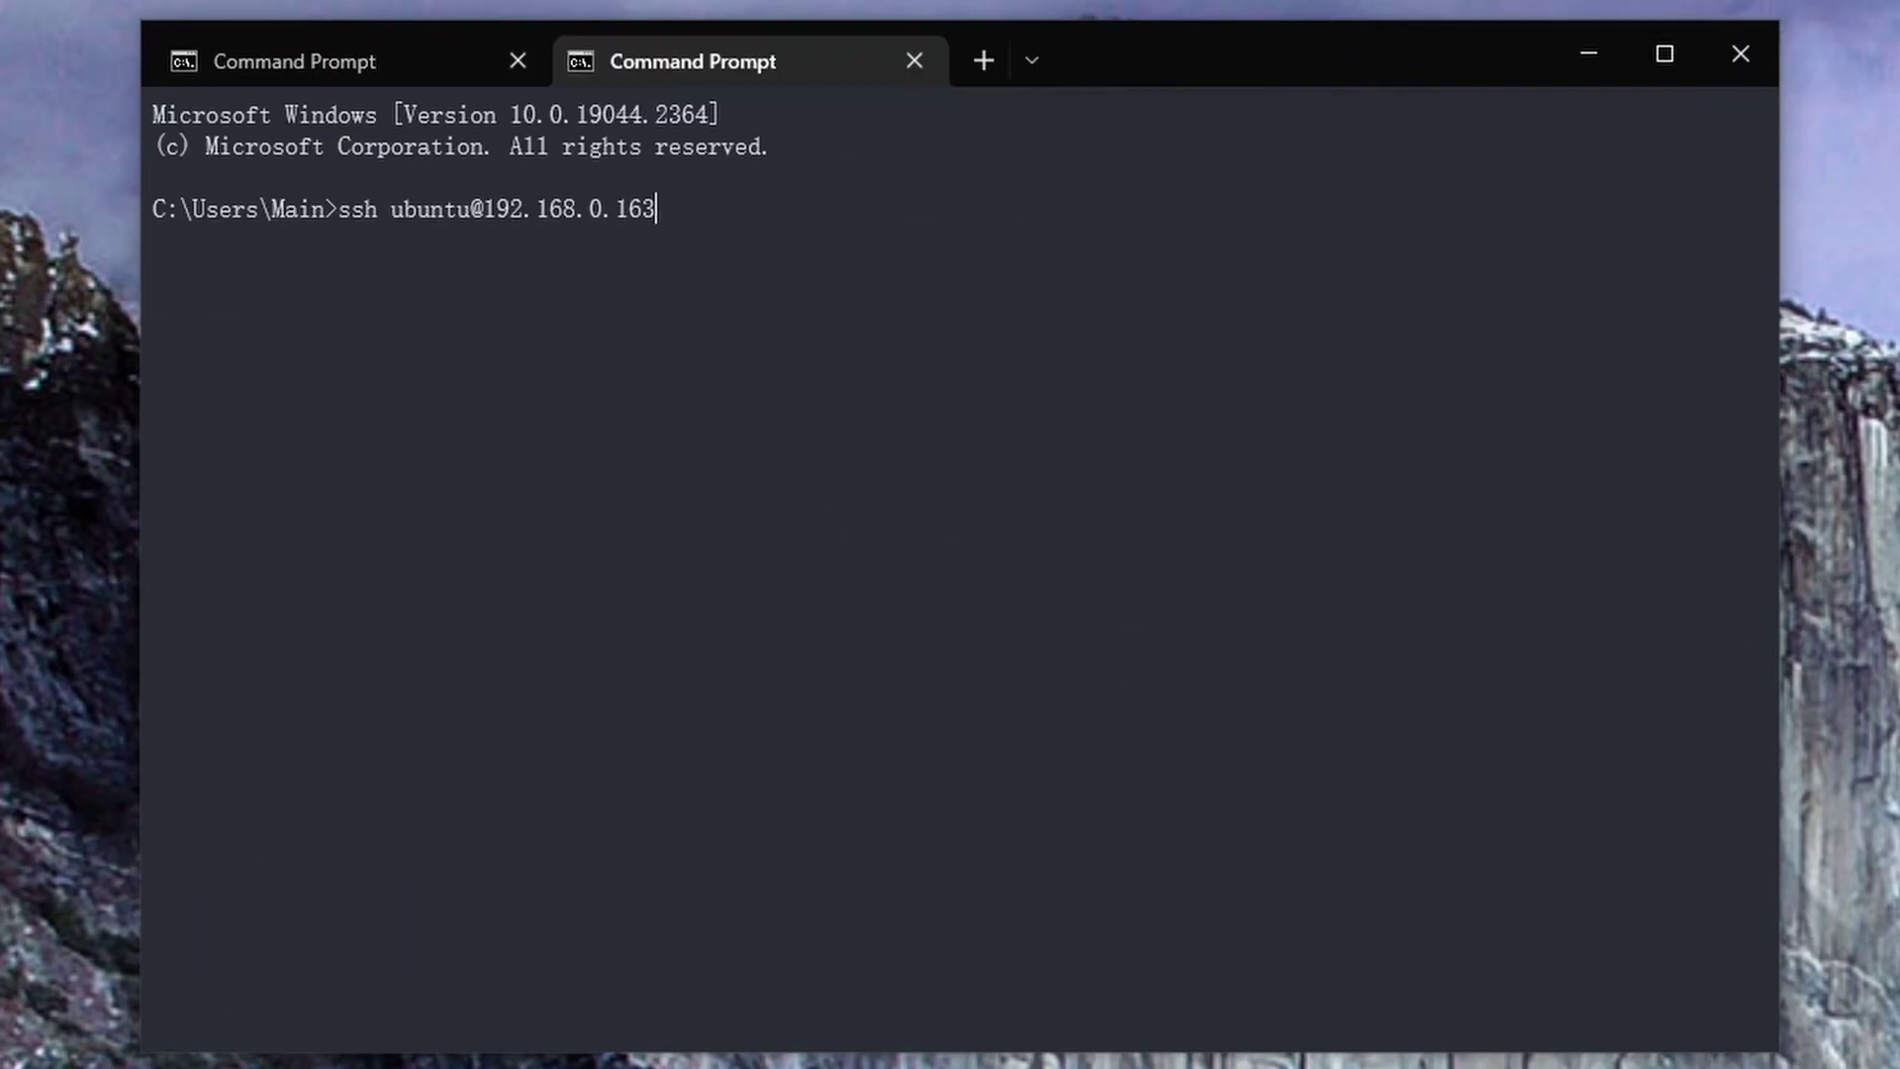
key("Return")
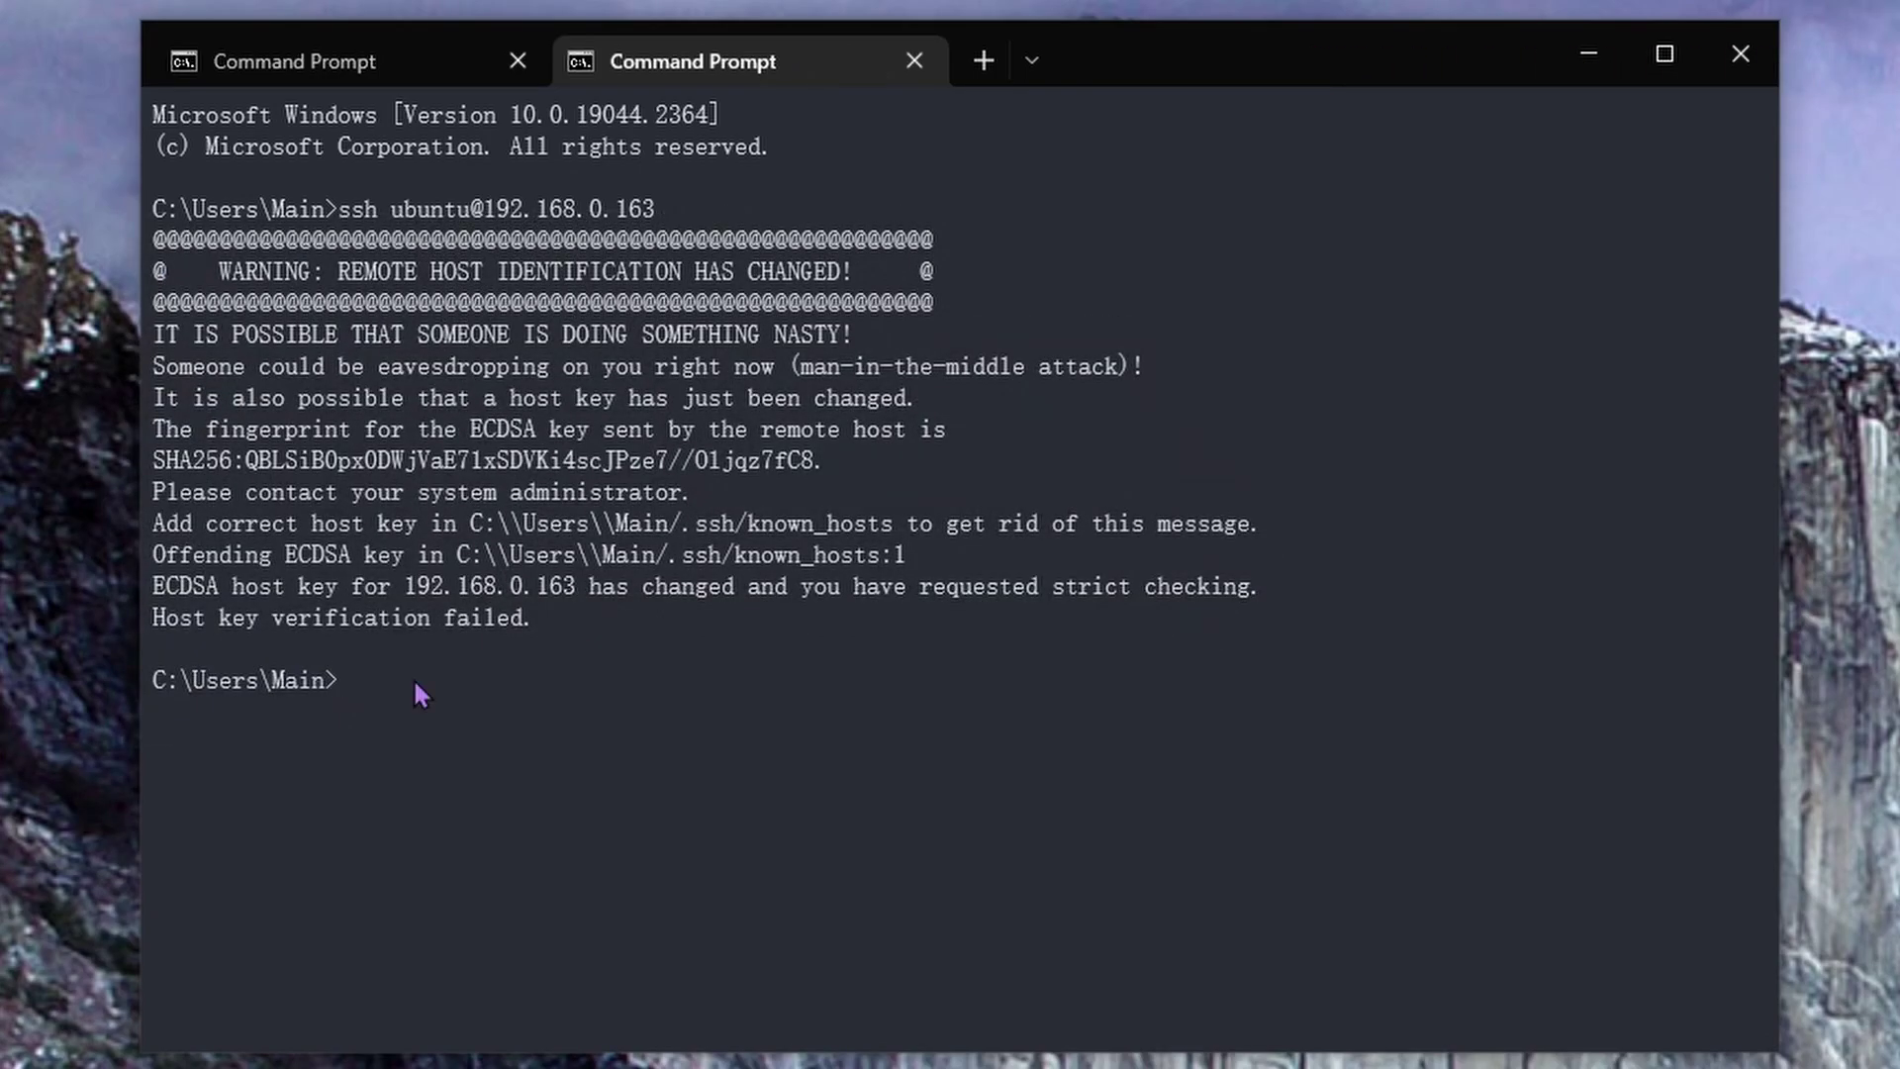
key("Up")
key("Return")
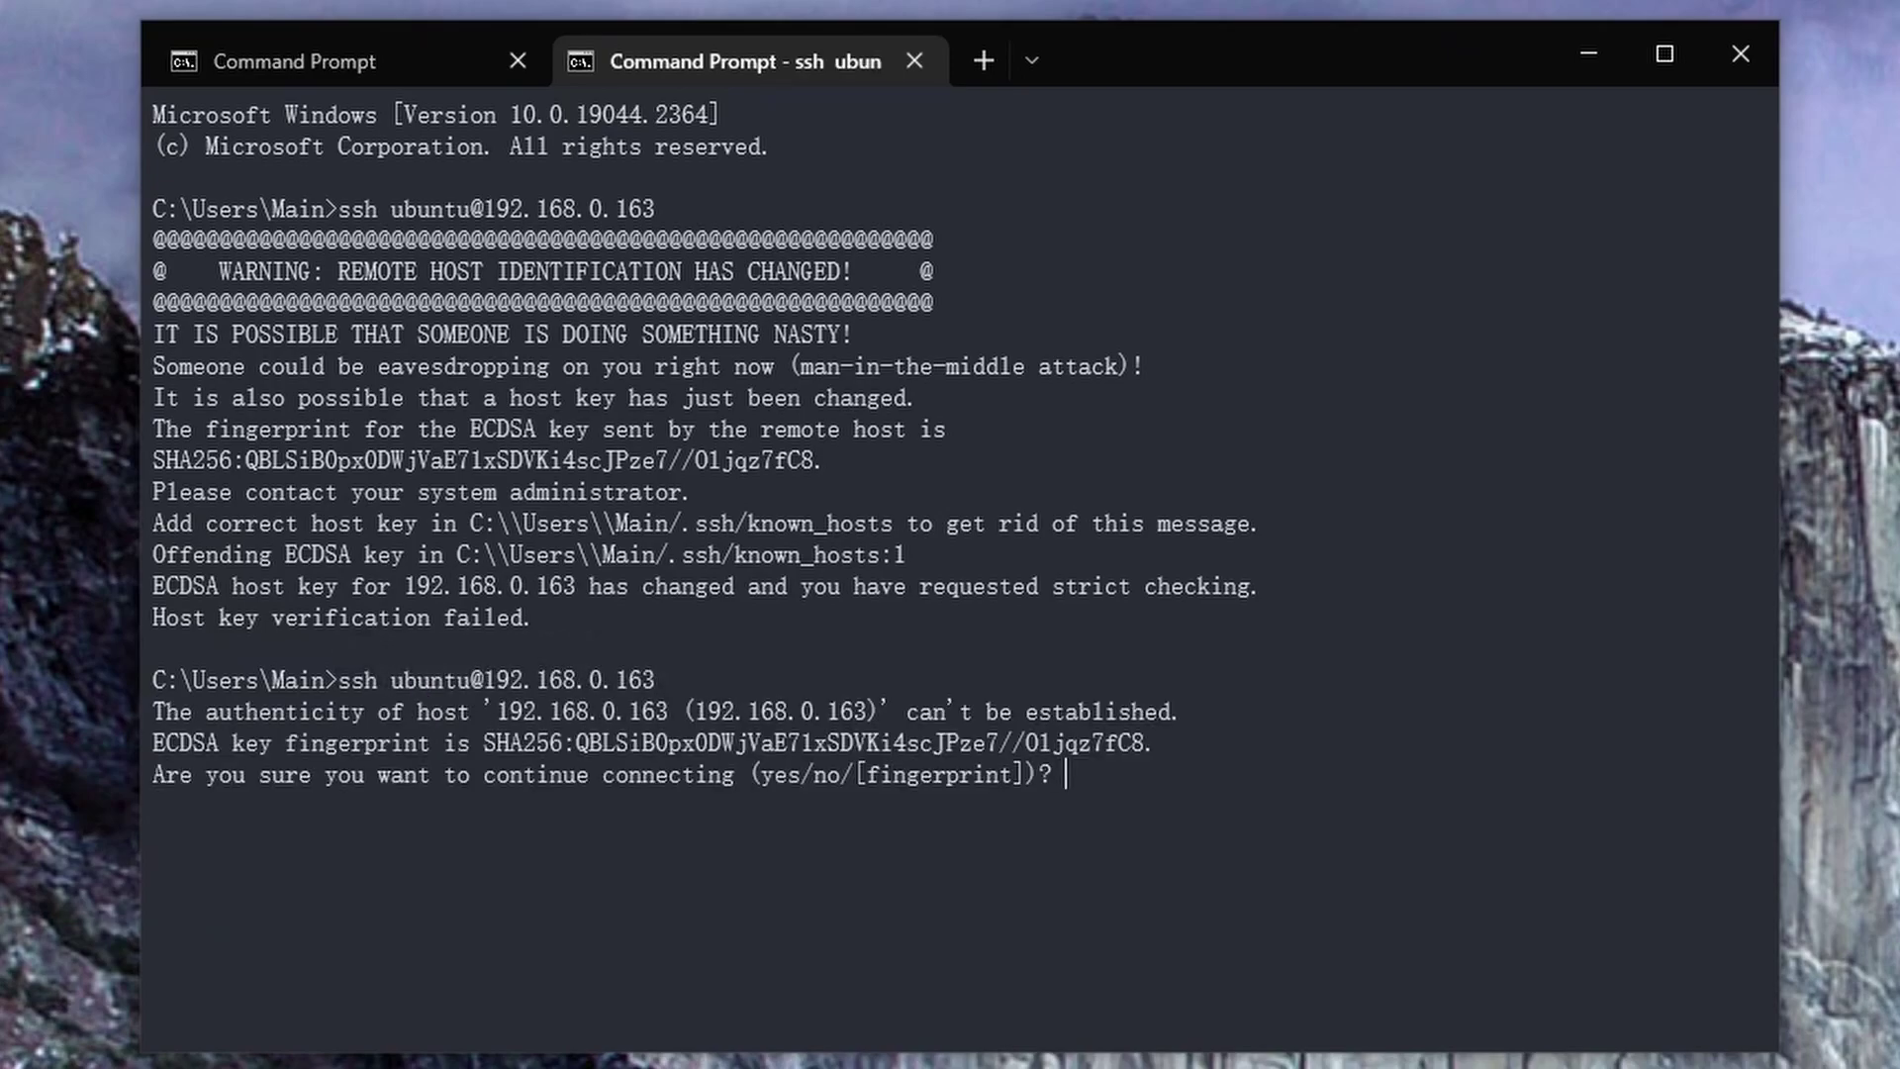
type("yes")
key("Return")
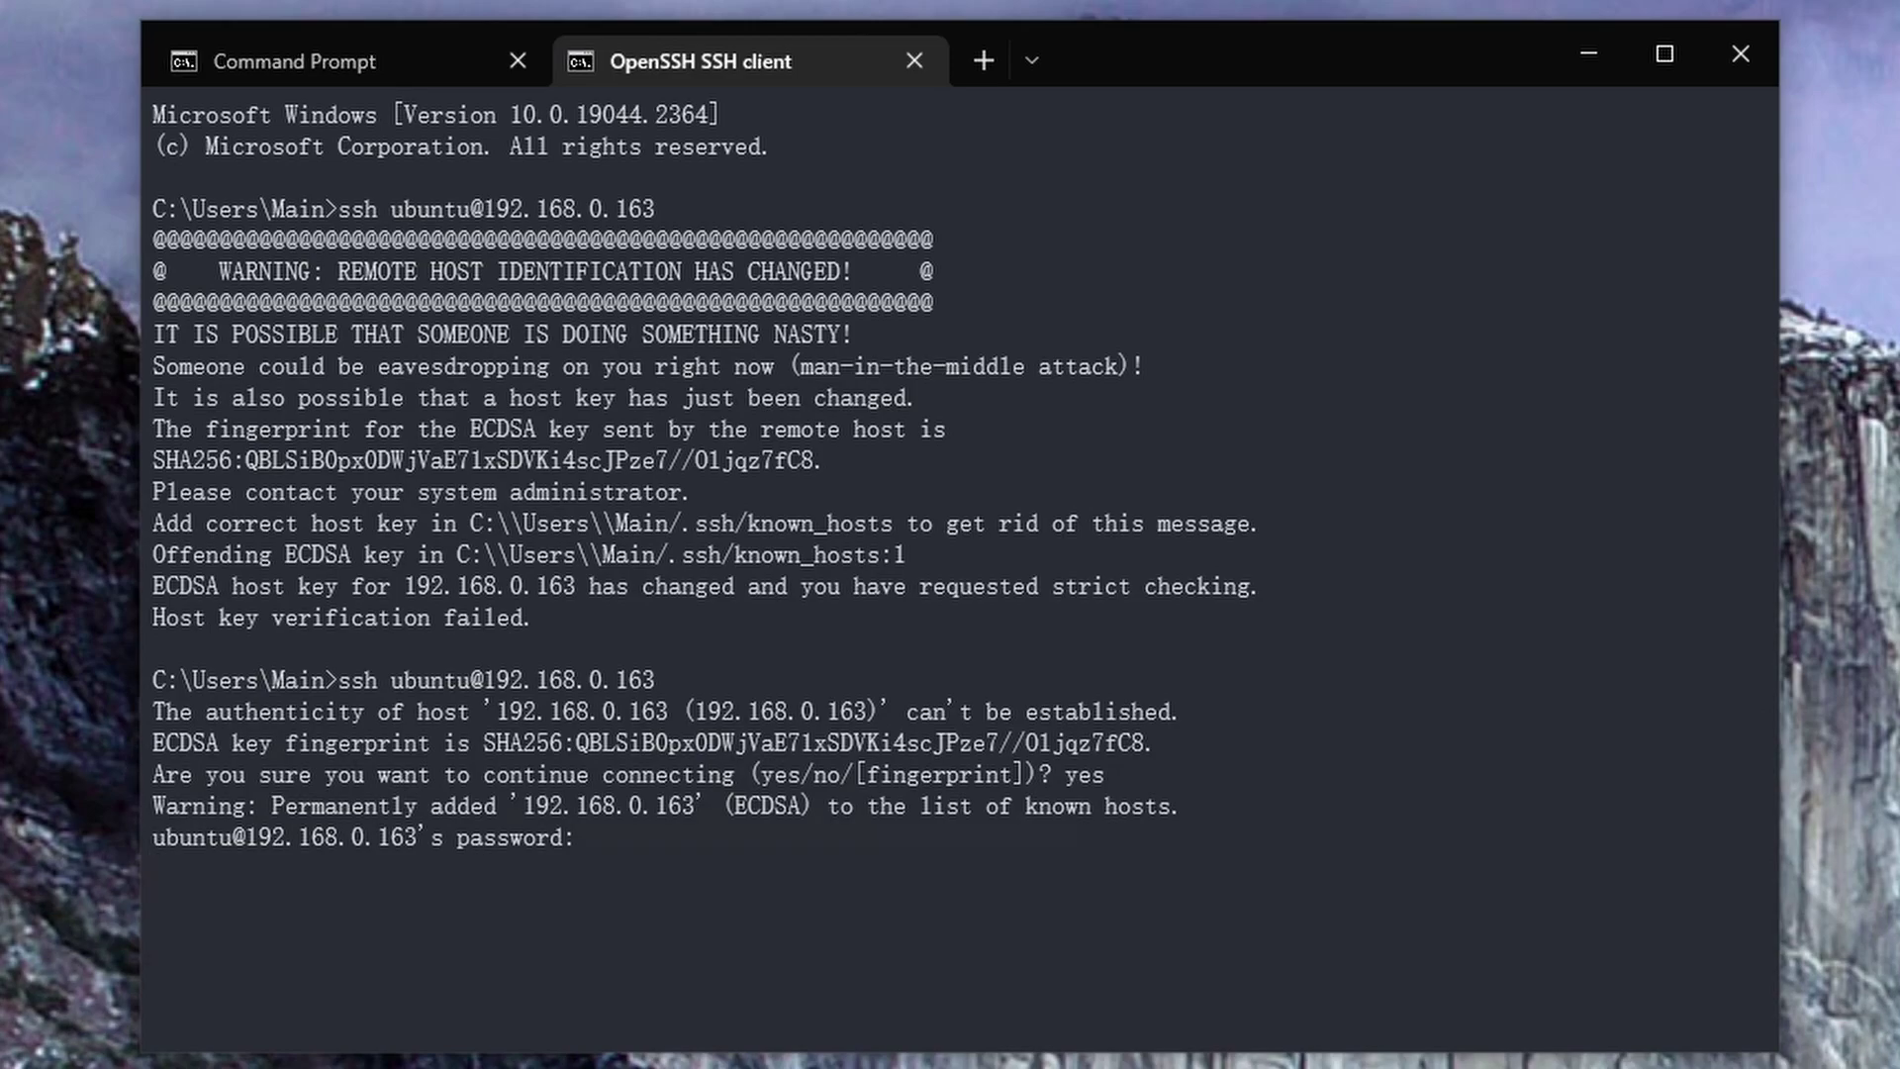
Log in with the board password and install git with sudo apt install git
key("Return")
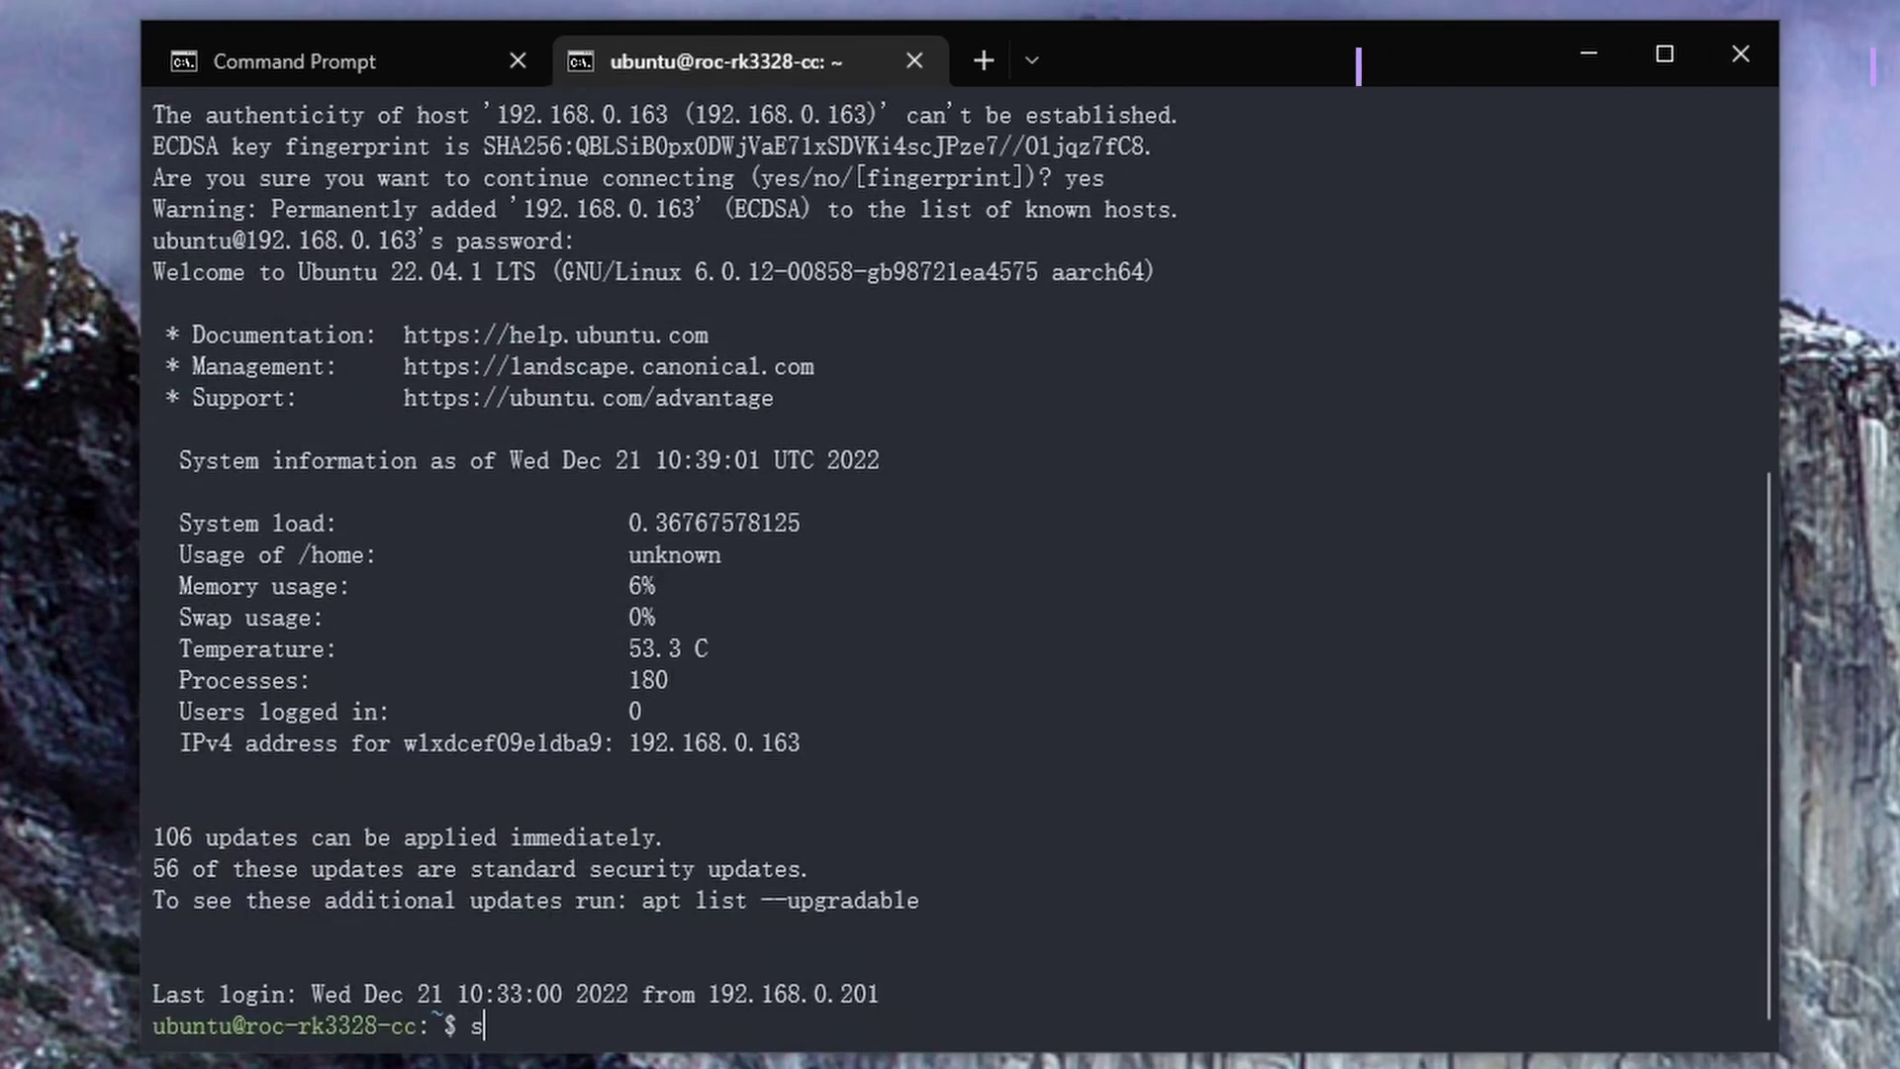
type("sudo aap")
key("BackSpace")
key("BackSpace")
type("pt install git")
key("Return")
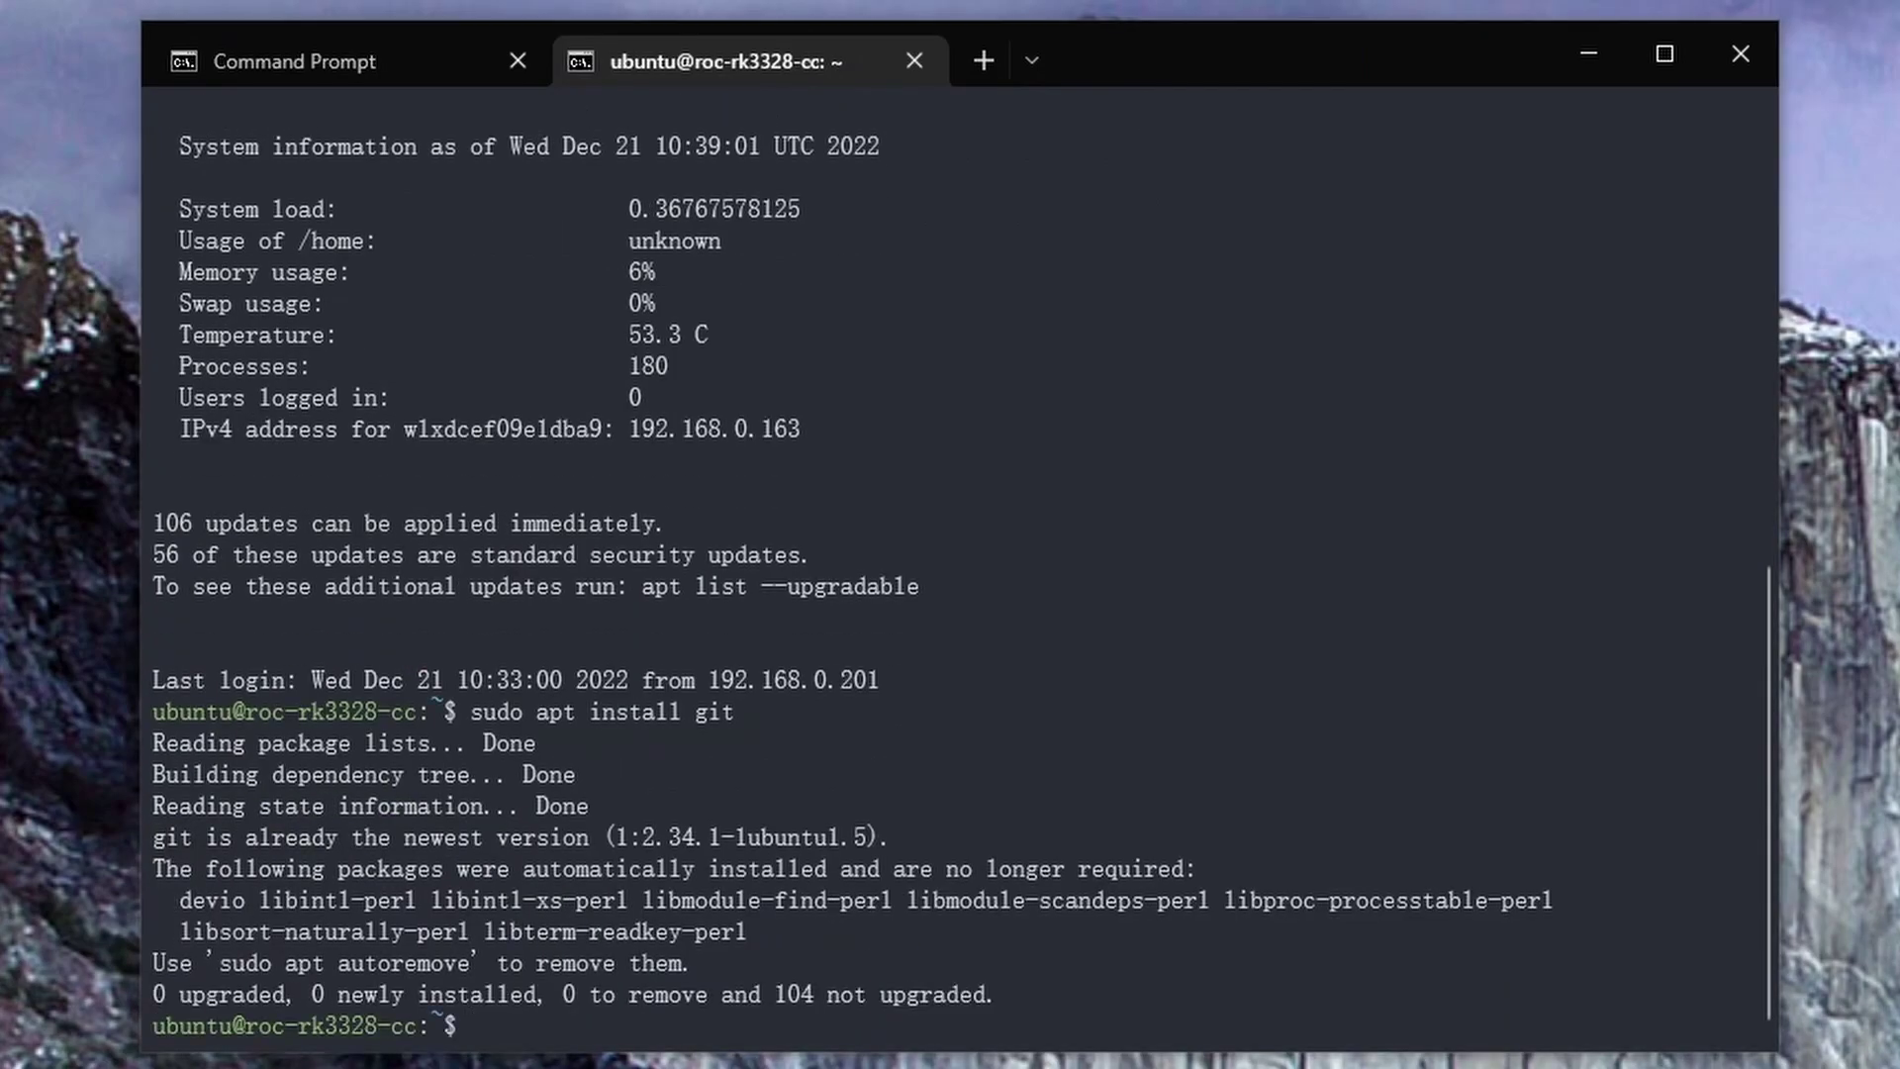
Clone octoprint_deploy and launch sudo octoprint_deploy/octoprint_deploy.sh
right_click(494, 1025)
key("Return")
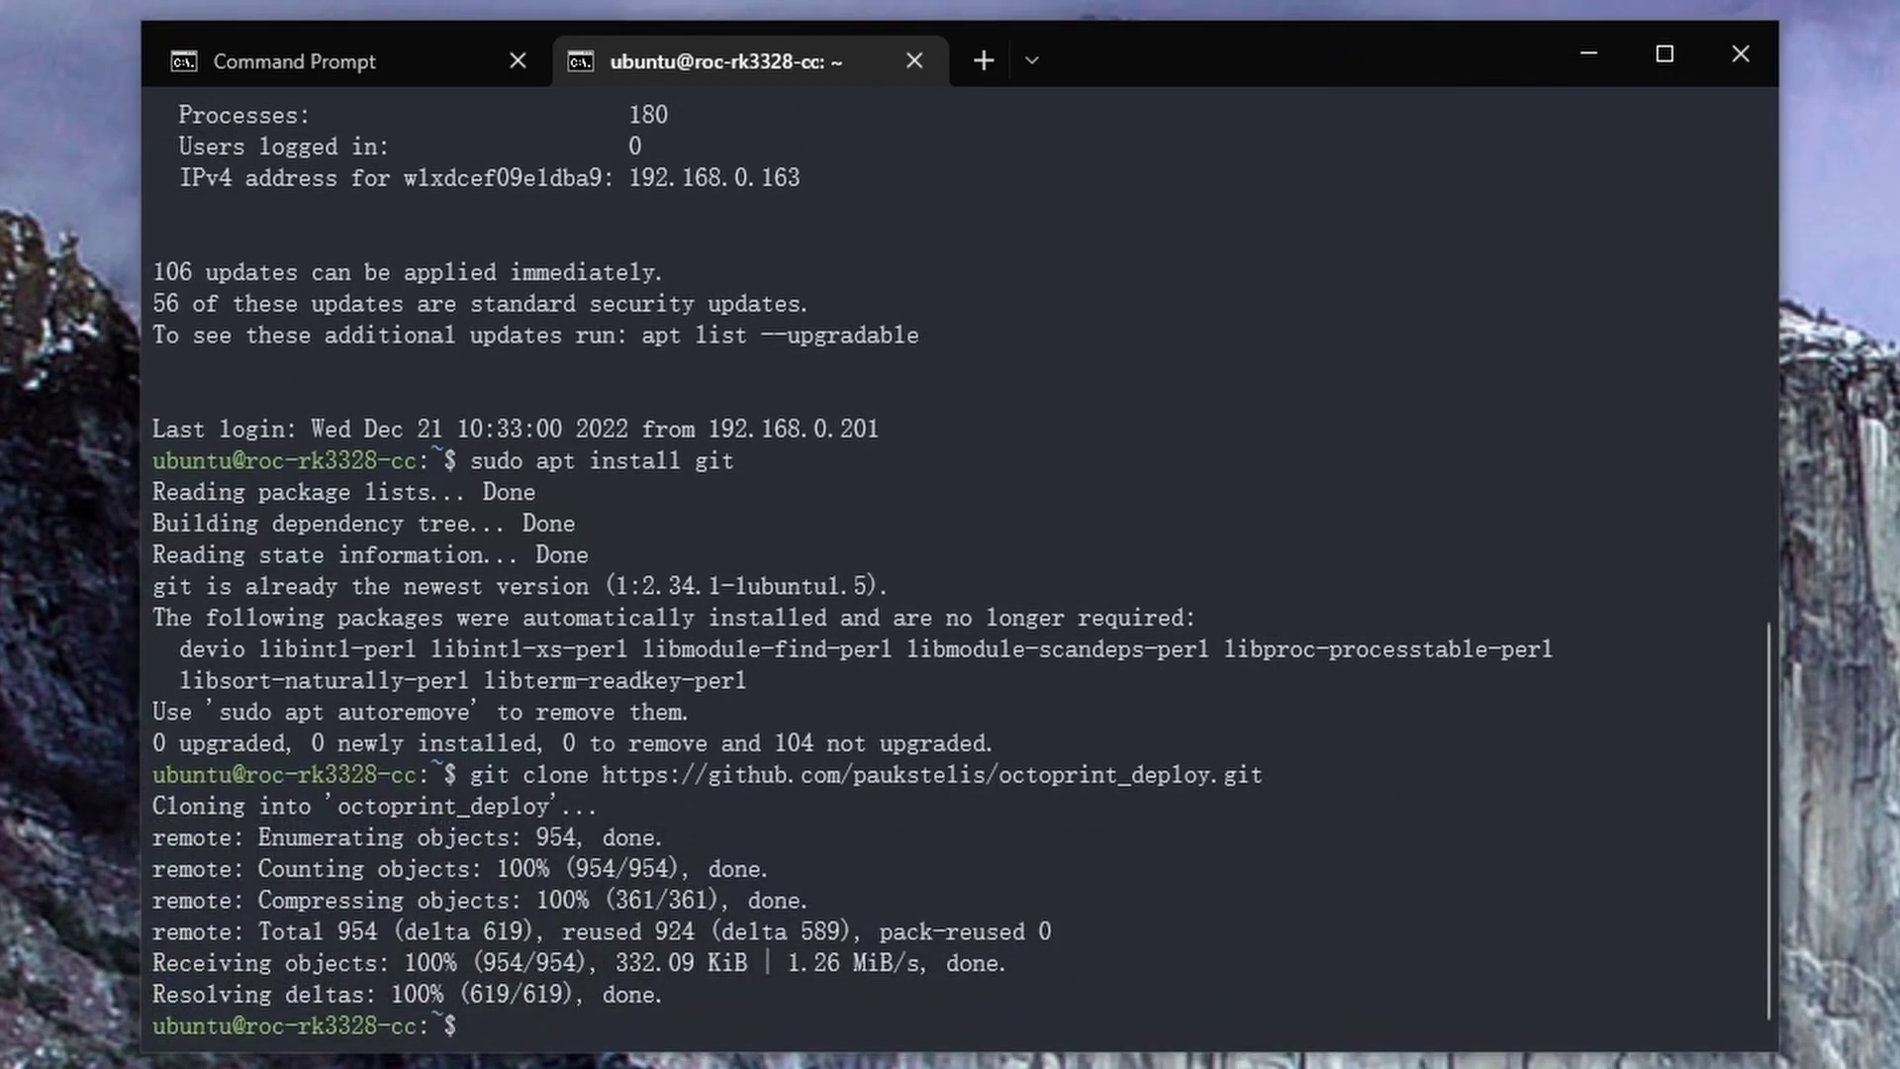
right_click(505, 1029)
key("Return")
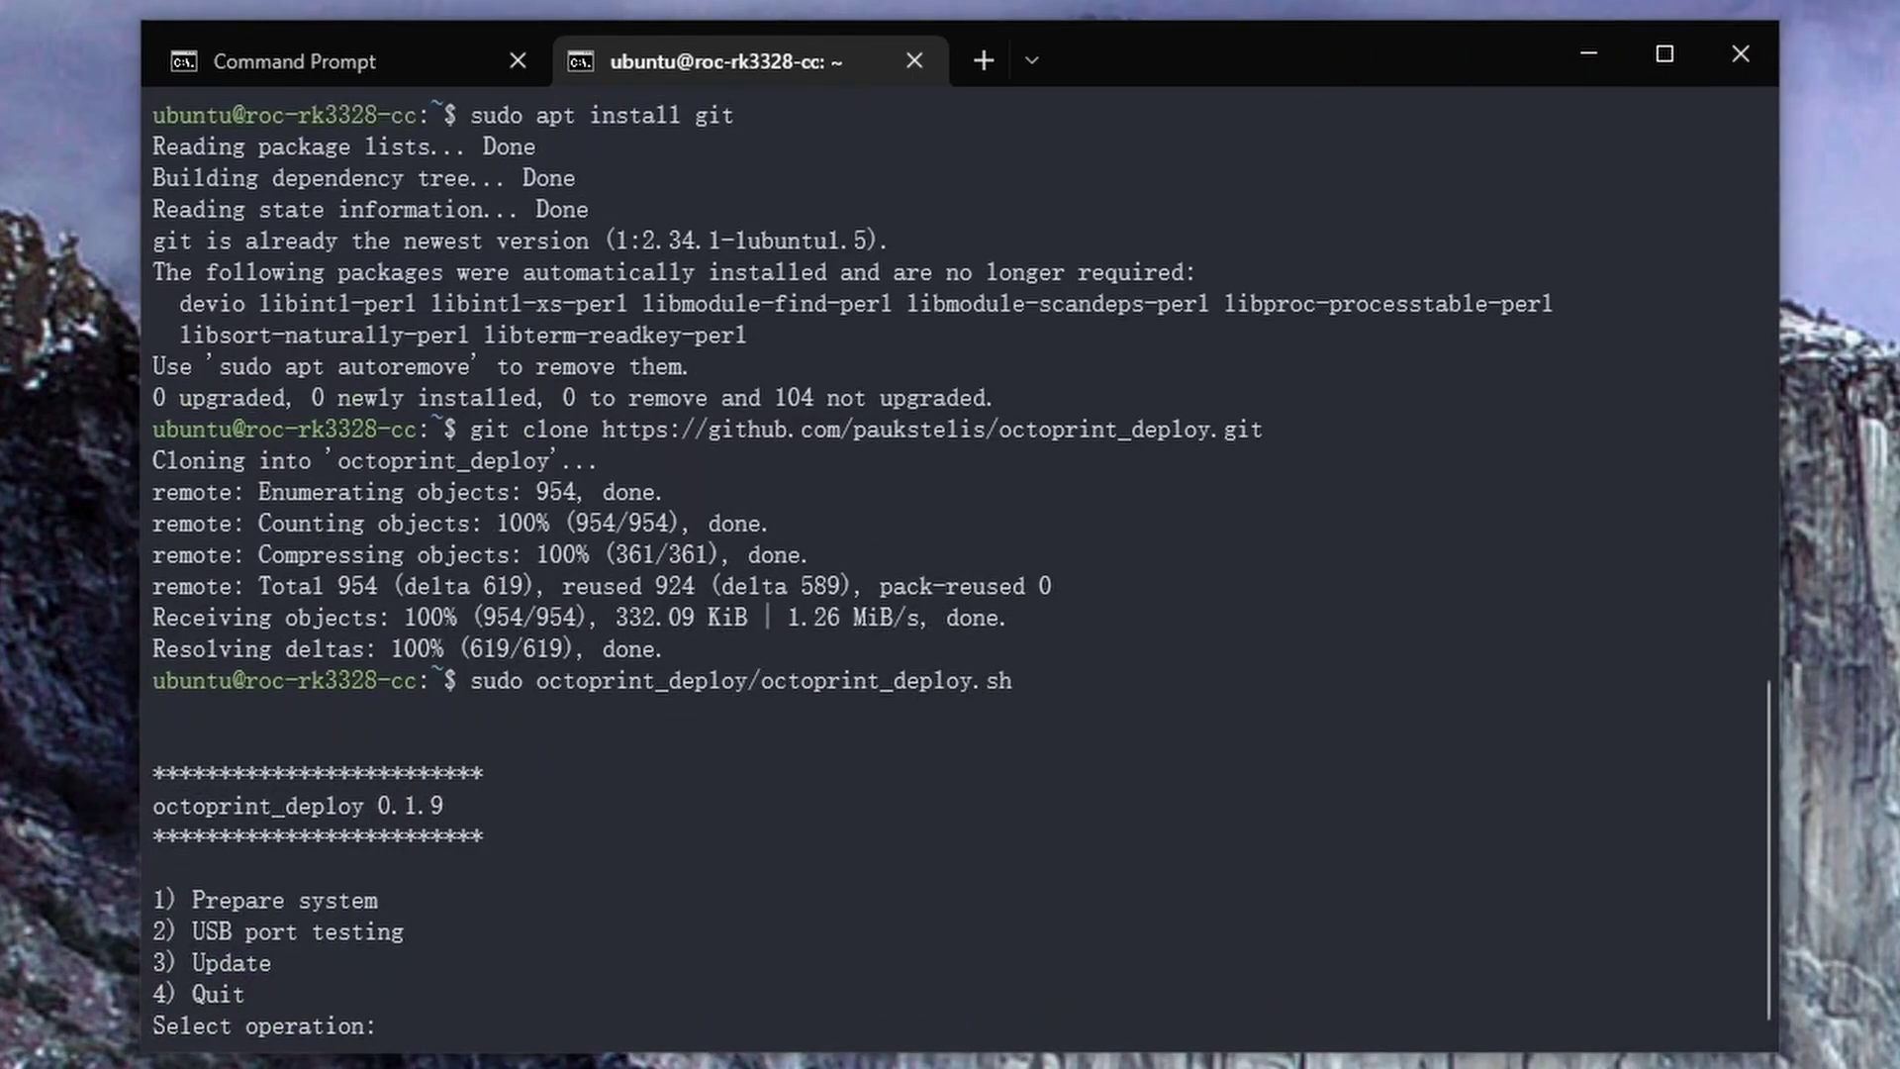
Choose Prepare system (1) for Ubuntu (2), confirm, enable haproxy and pick ustreamer (2)
type("1")
key("Return")
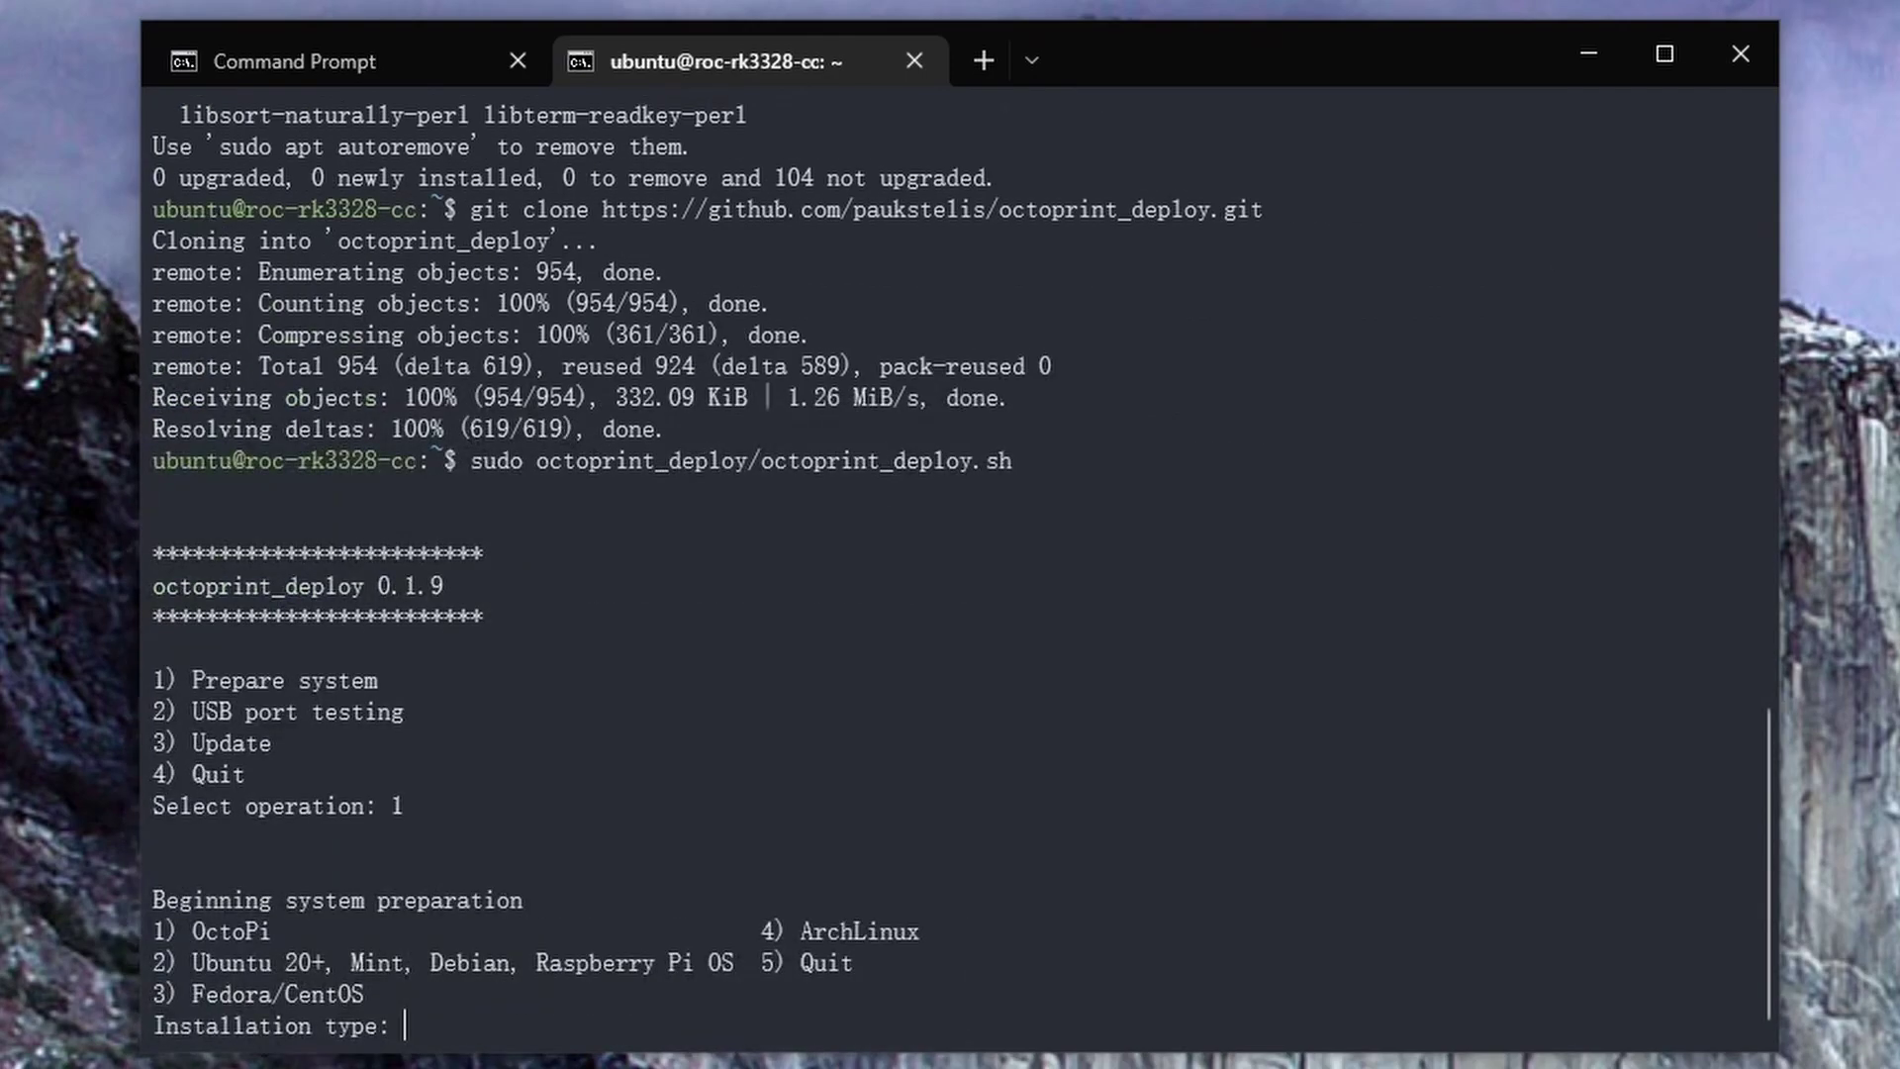
type("2")
key("Return")
type("y")
key("Return")
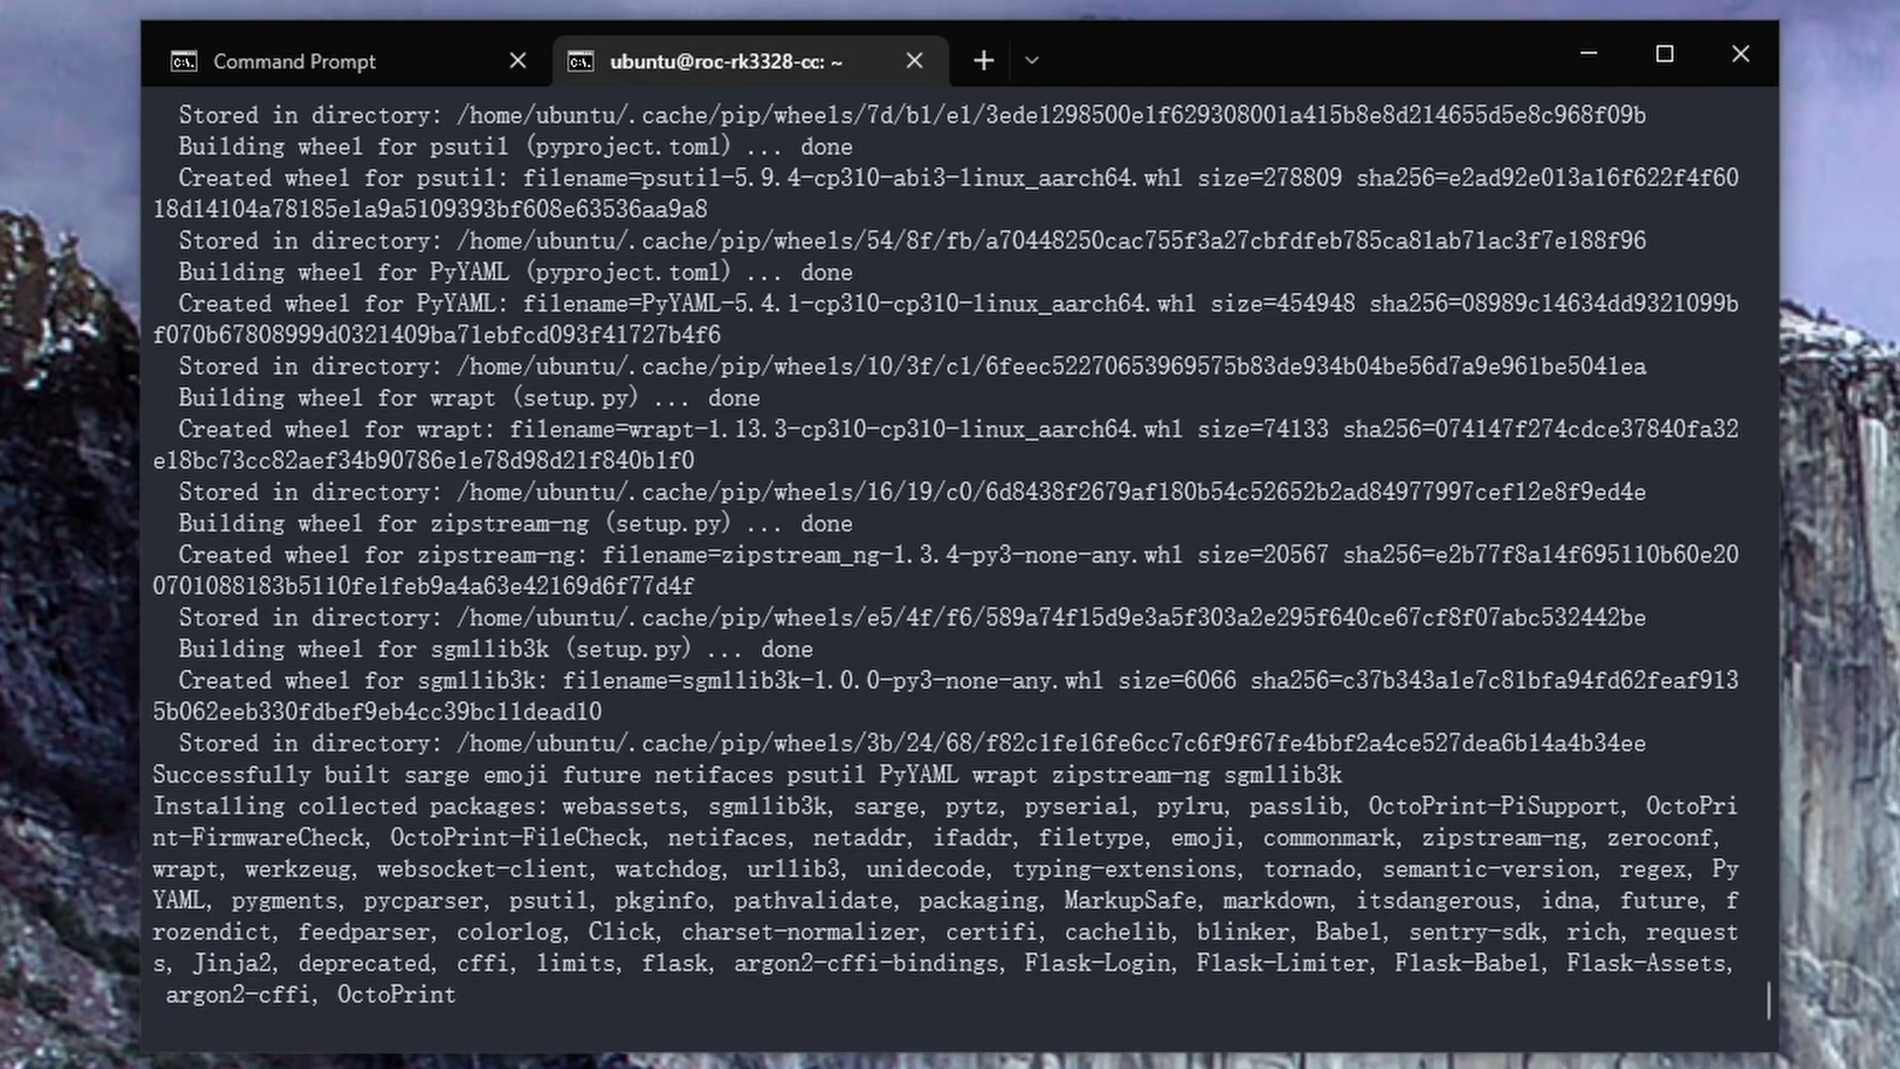
type("y")
key("Return")
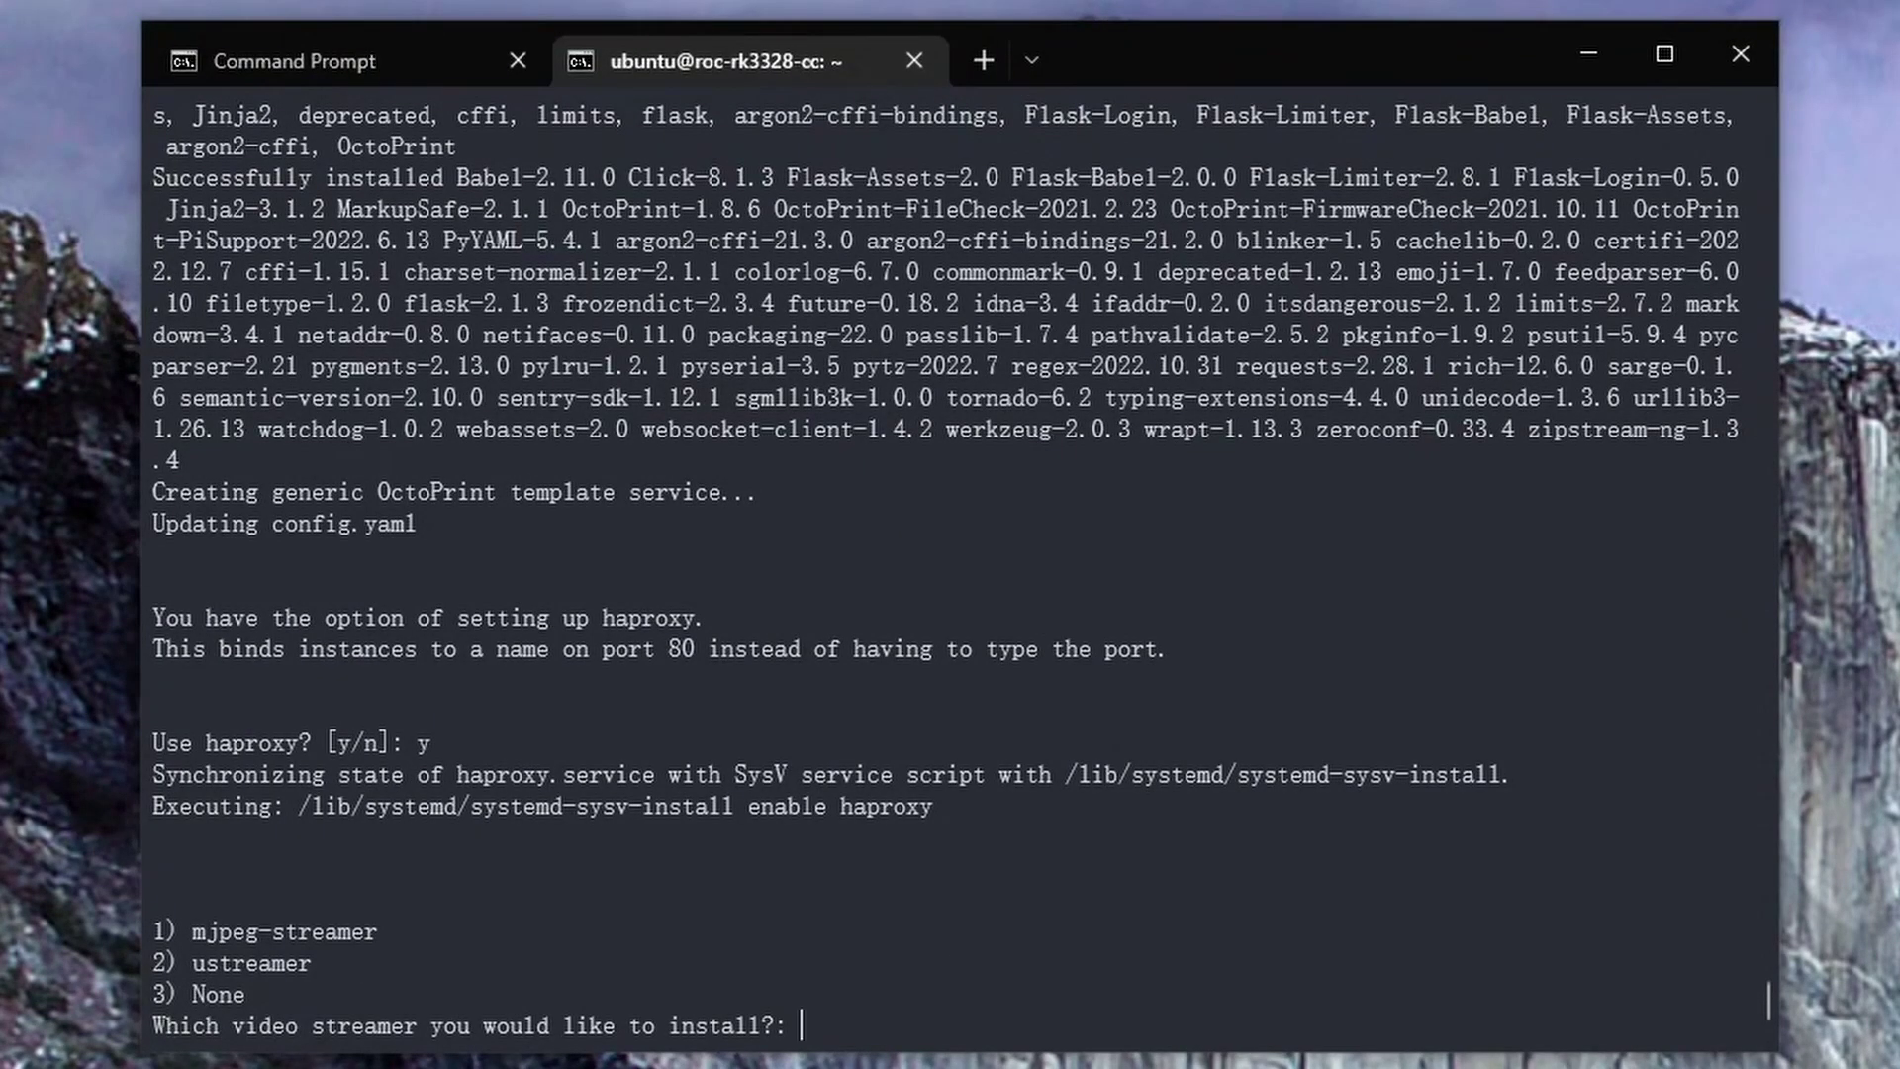
type("2")
key("Return")
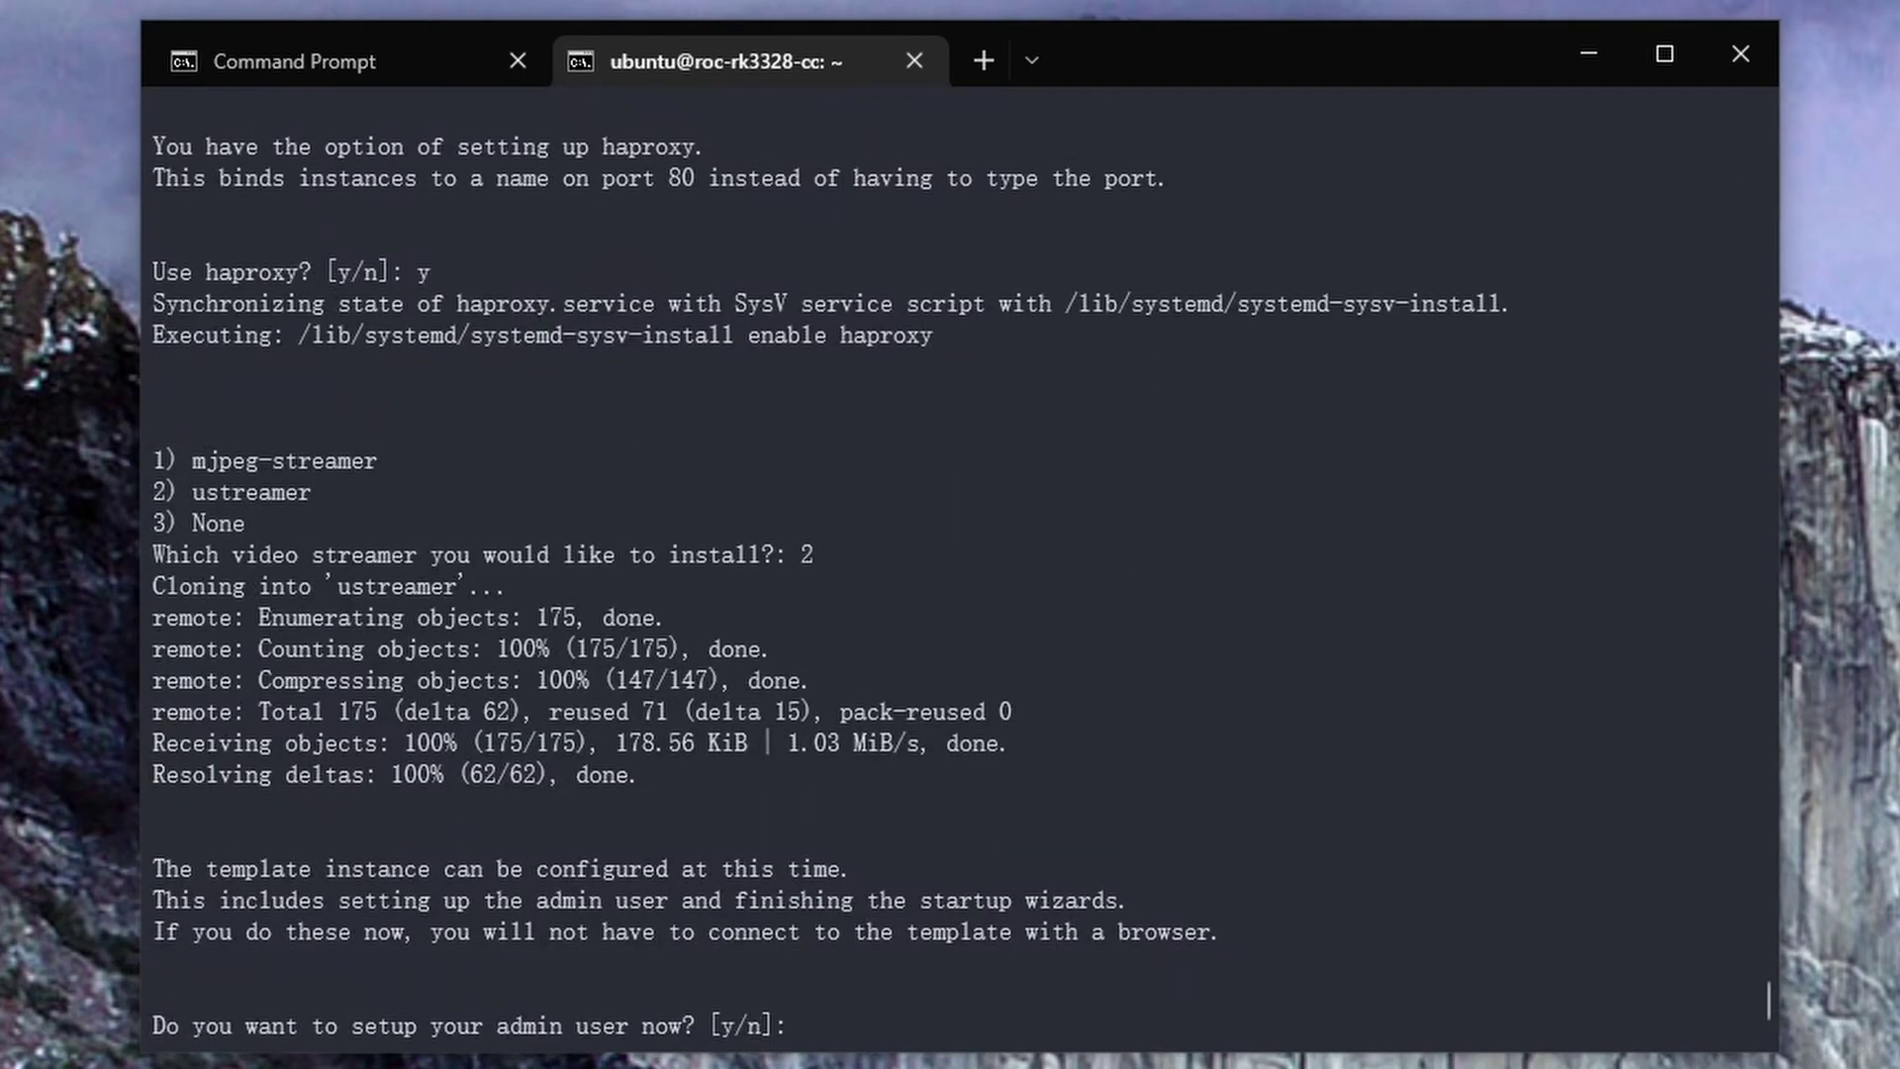
Create the OctoPrint admin user 'admin' and set its password
type("y")
key("Return")
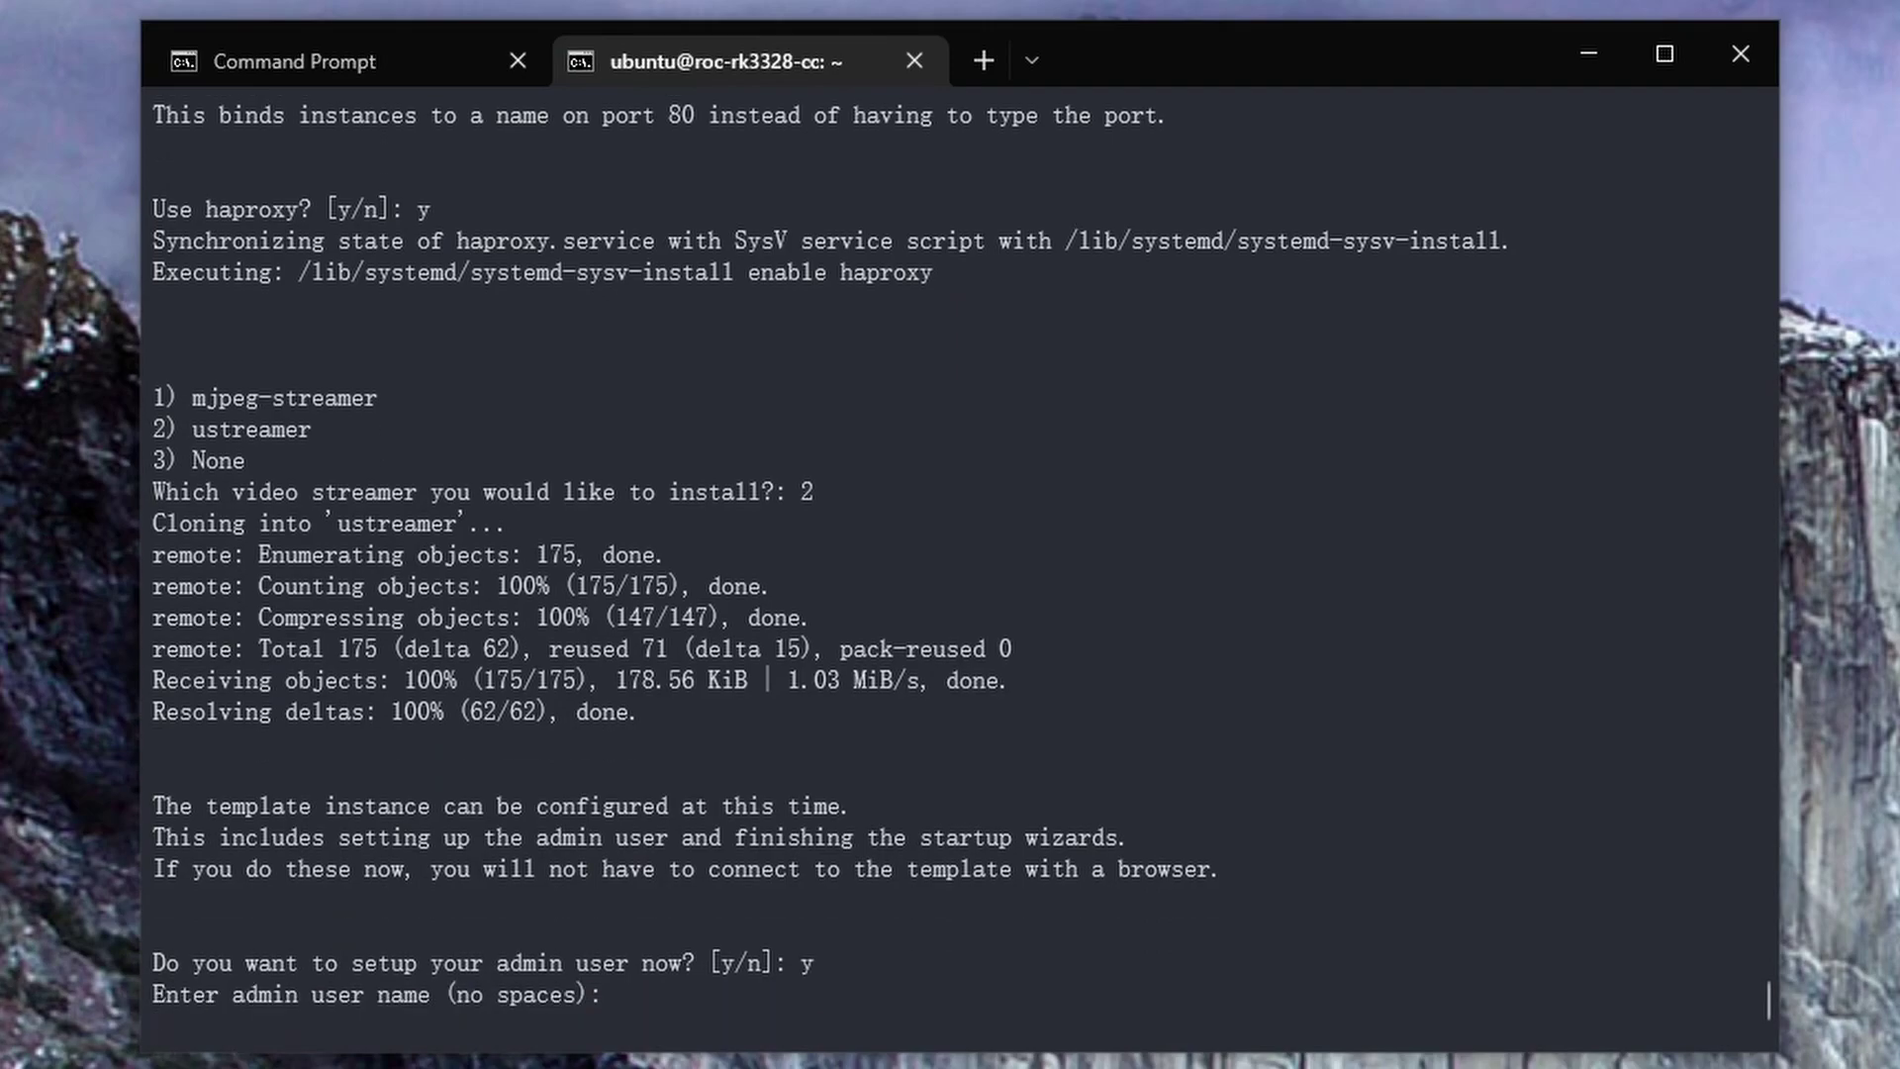
type("admin")
key("Return")
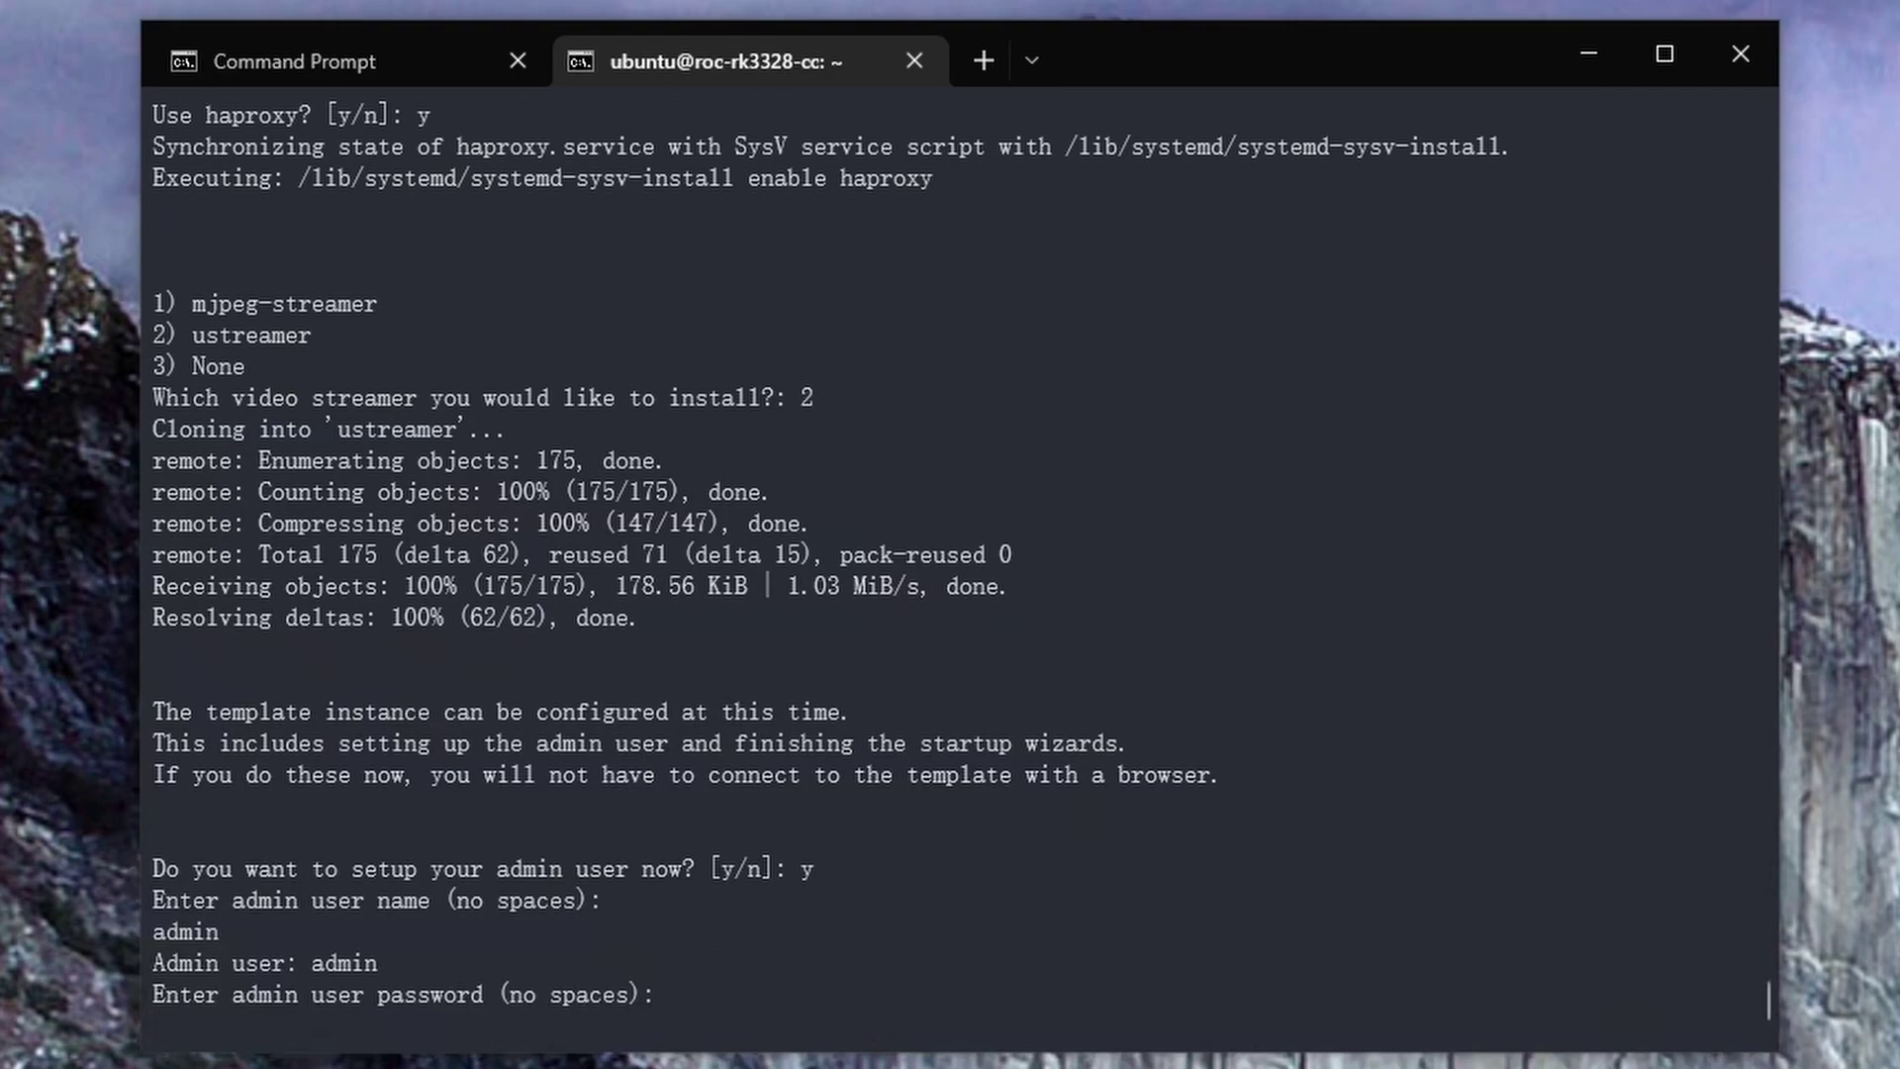
type("password")
key("Return")
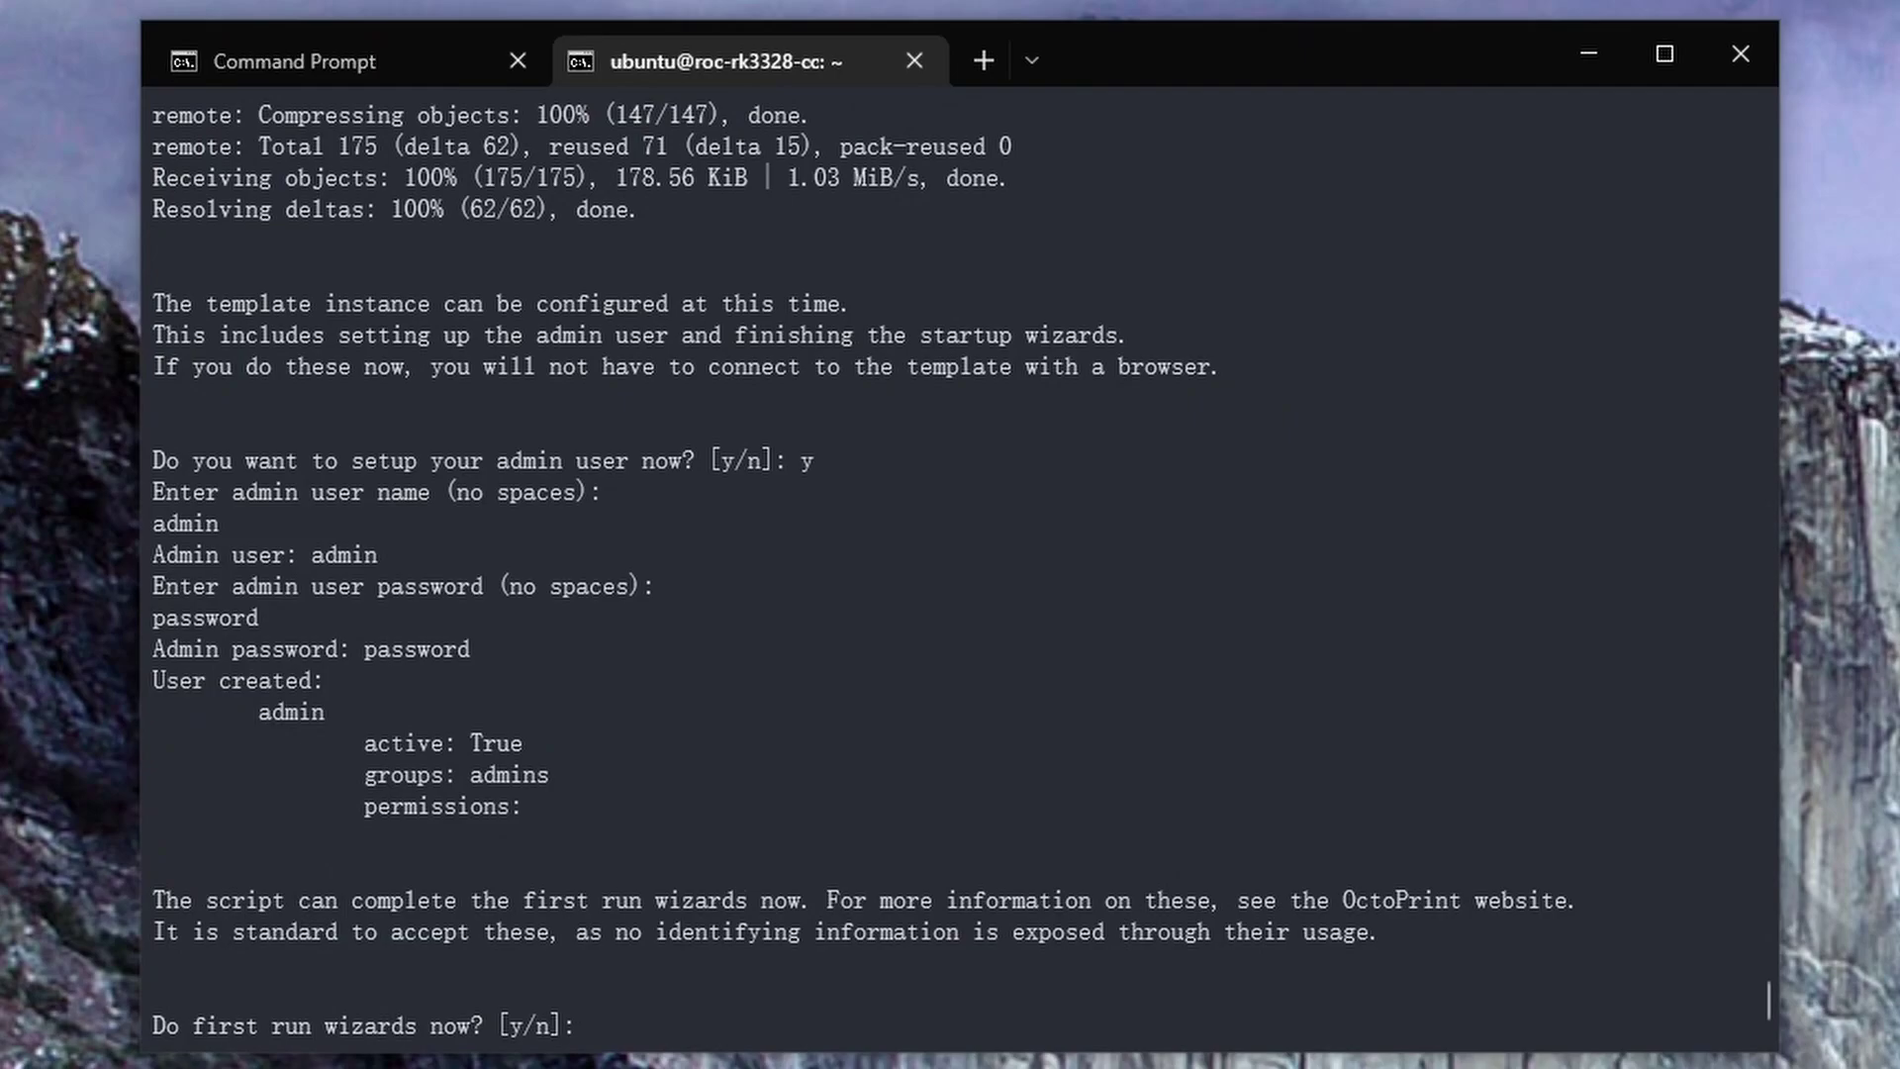
Decline the first-run wizards, the recommended plugins and the cloud plugins
type("n")
key("Return")
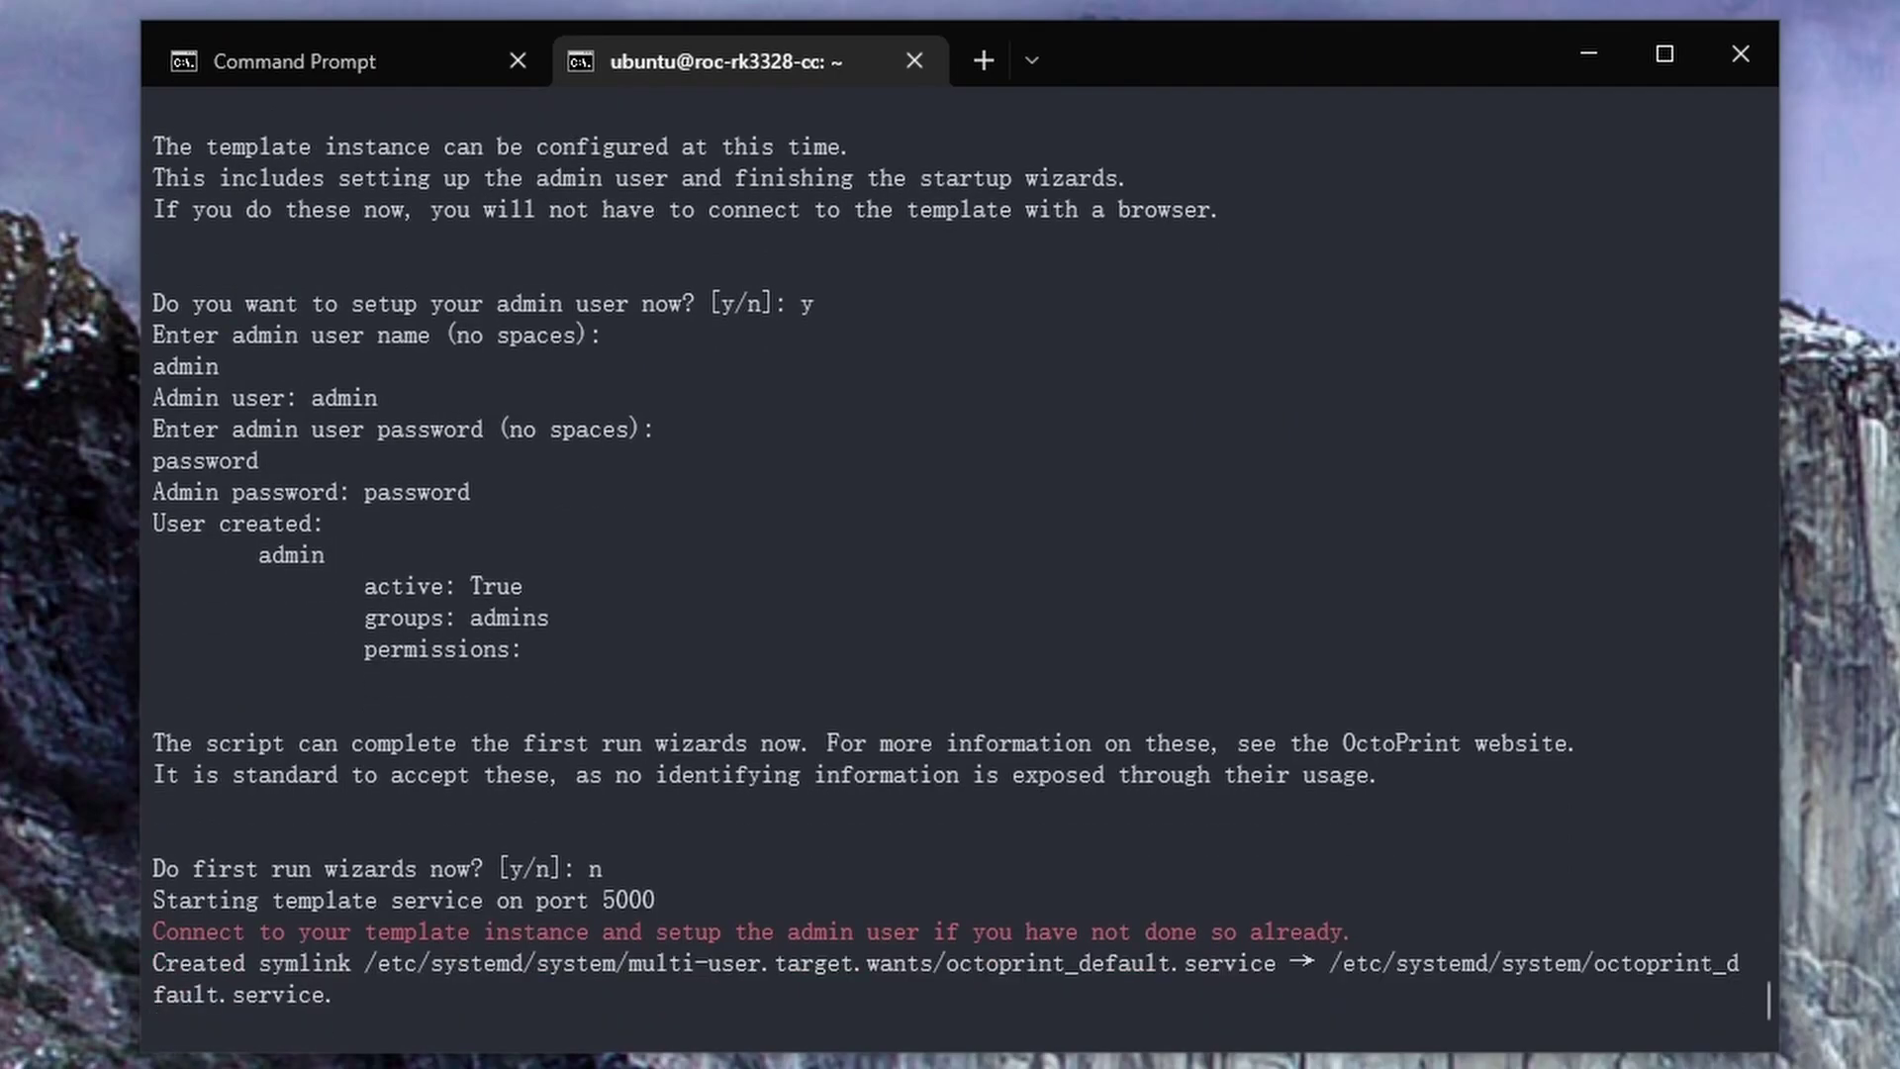
type("n")
key("Return")
type("n")
key("Return")
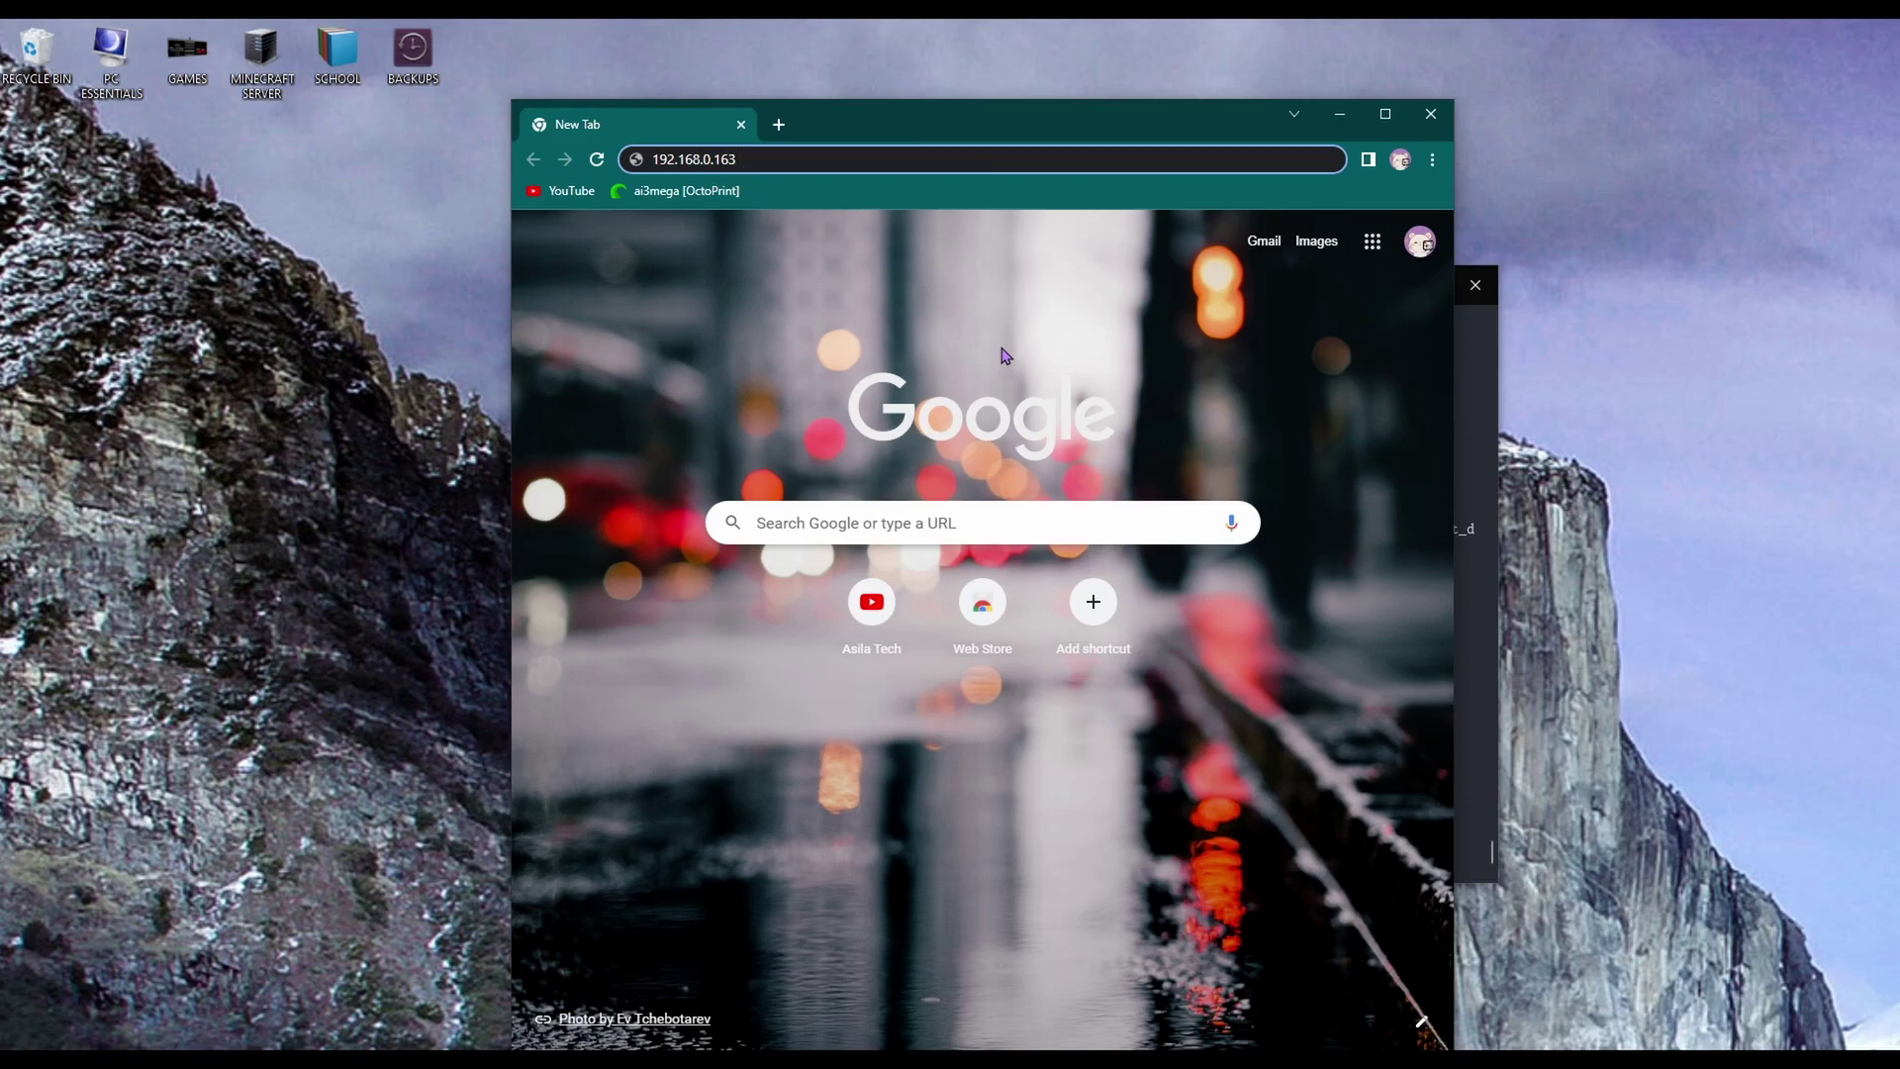
Load 192.168.0.163 and log in as admin with its password
key("Return")
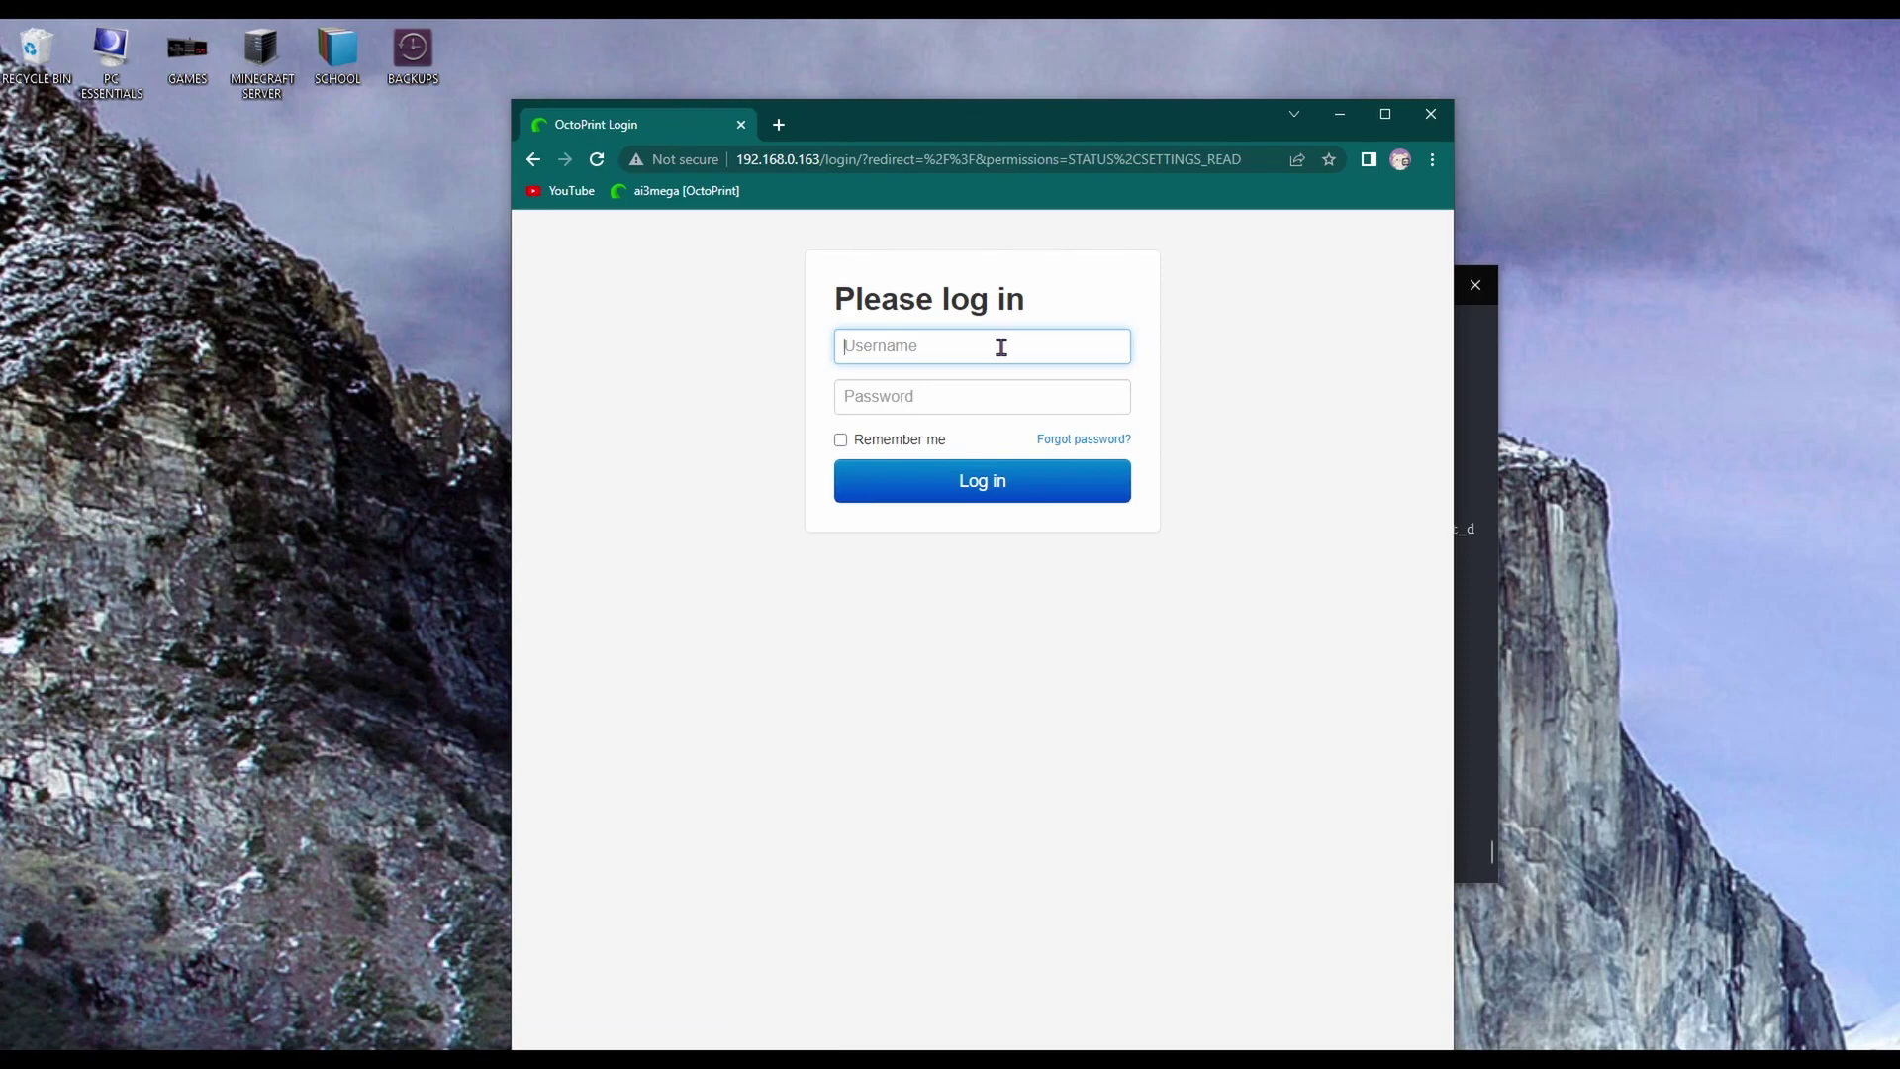
type("admin")
key("Tab")
type("•••")
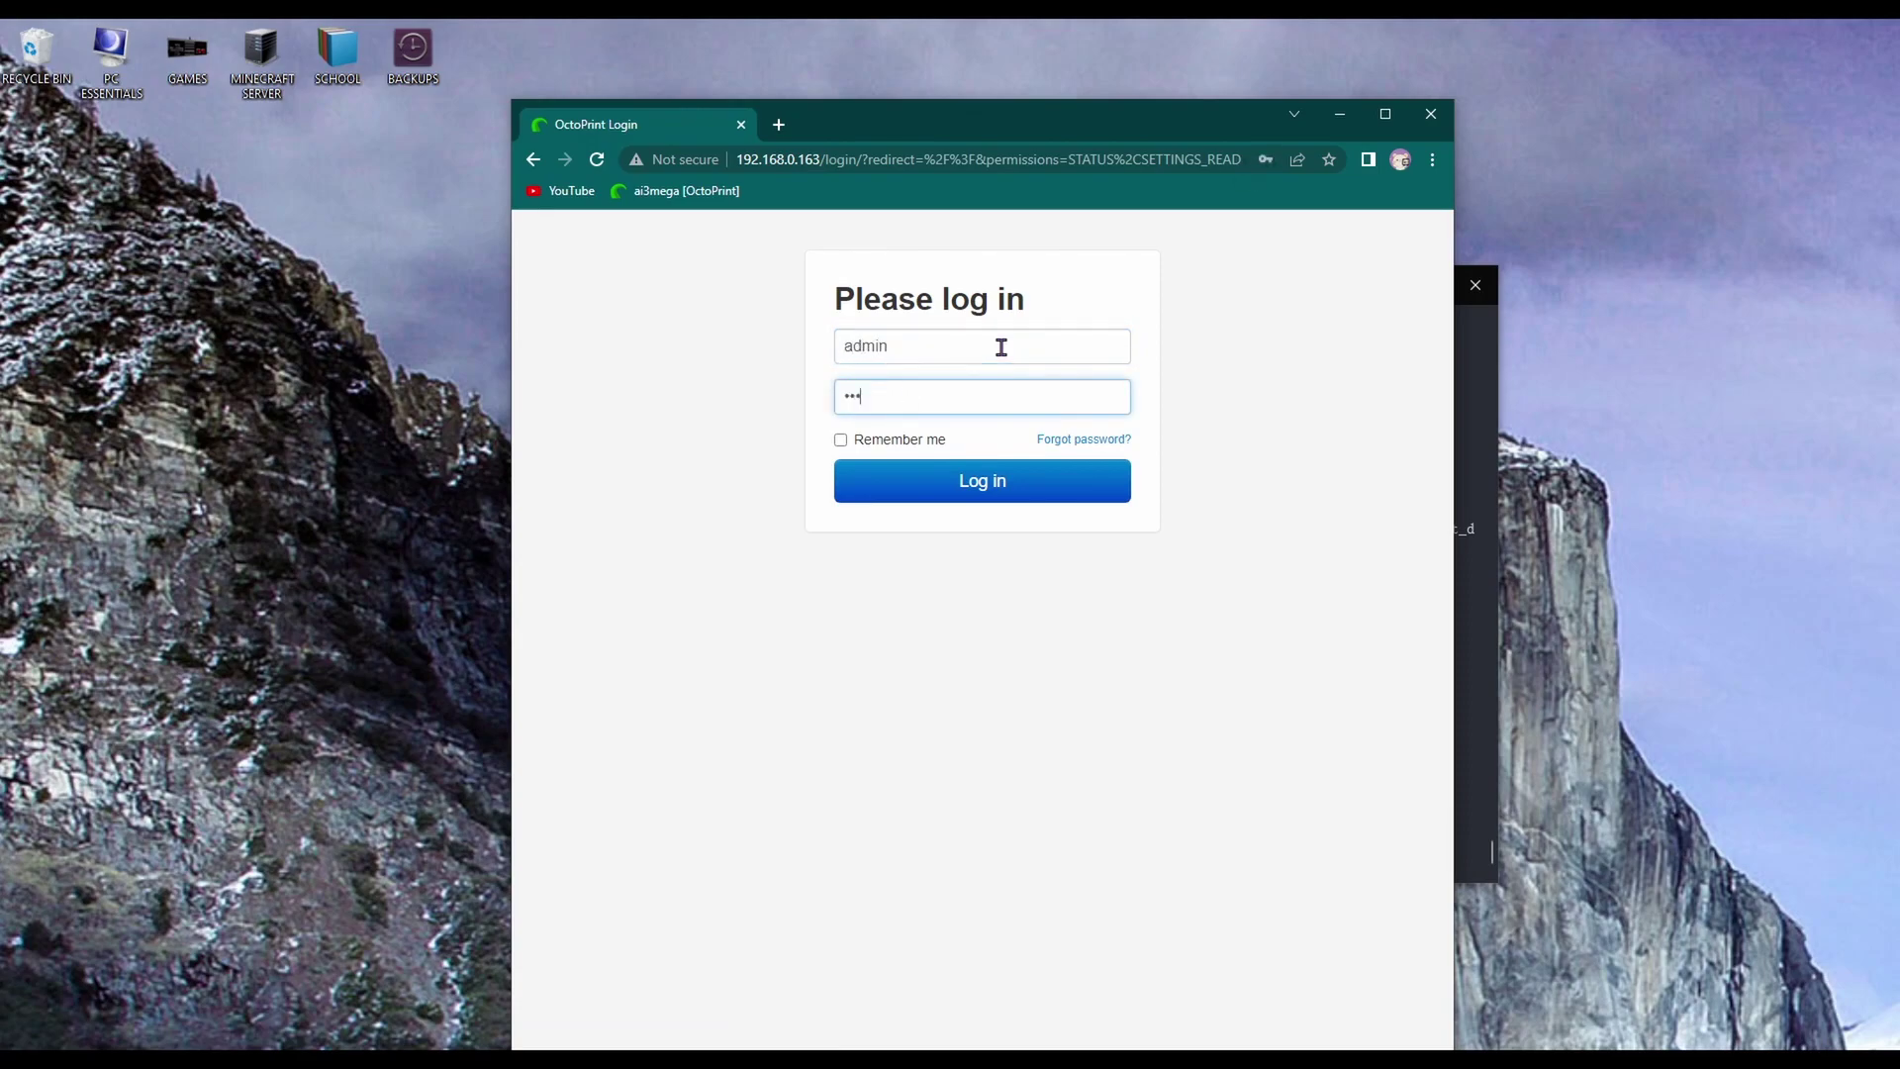
type("•••••")
key("Return")
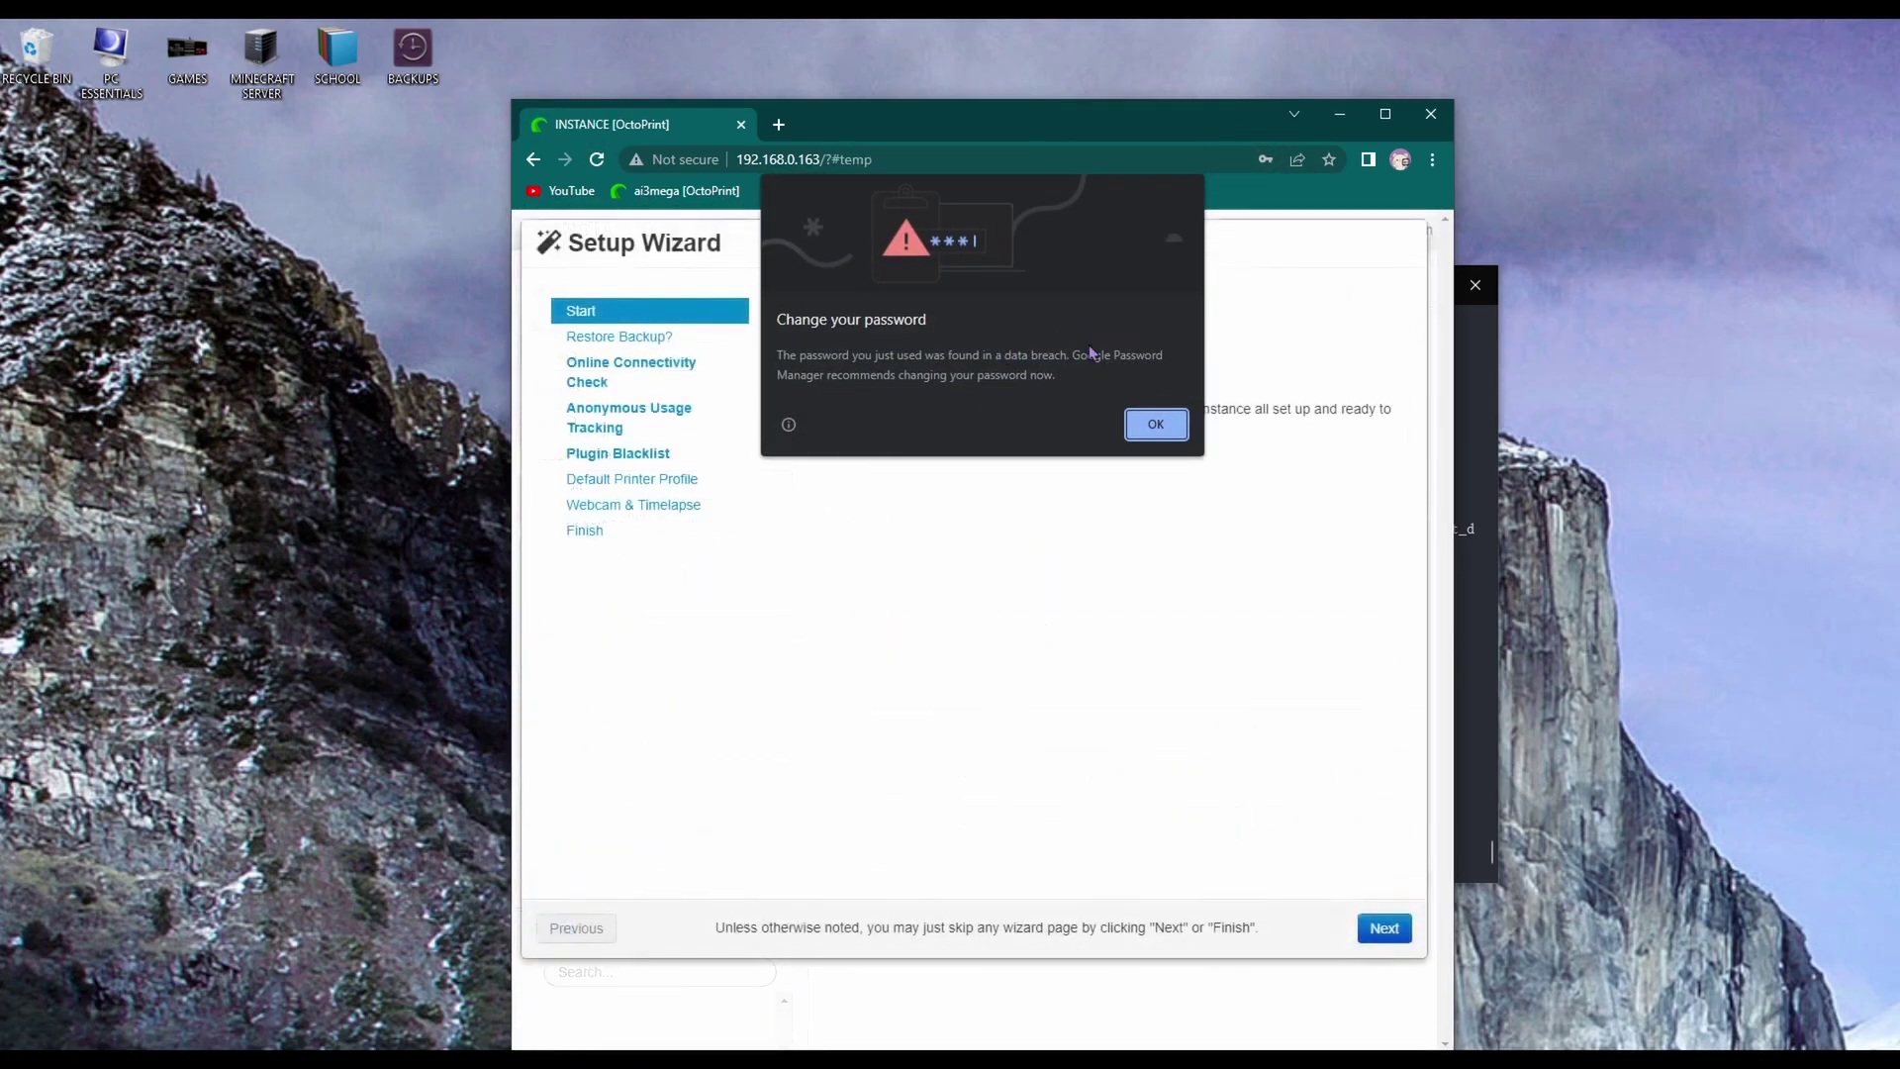
Dismiss browser prompts, enable the connectivity check, disable usage tracking and enable the plugin blacklist
left_click(1155, 423)
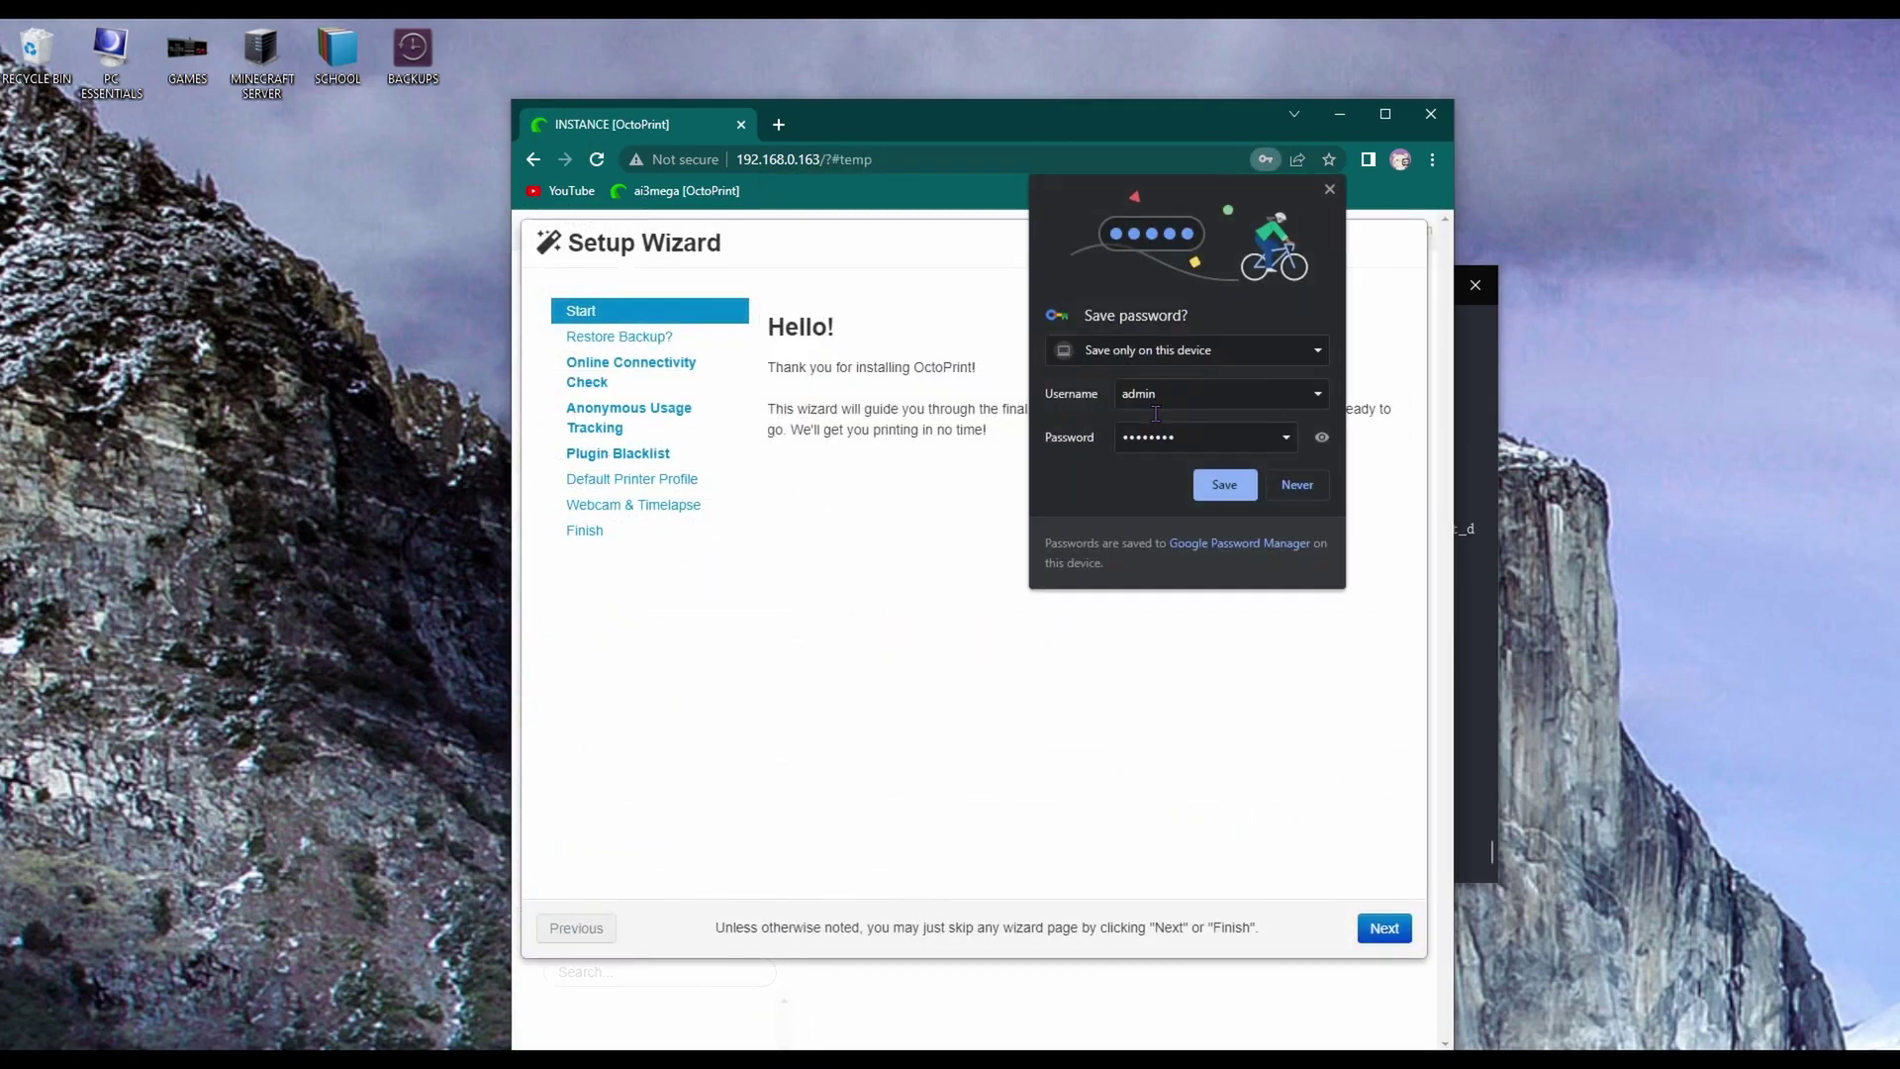
left_click(1298, 484)
left_click(1385, 927)
left_click(1384, 927)
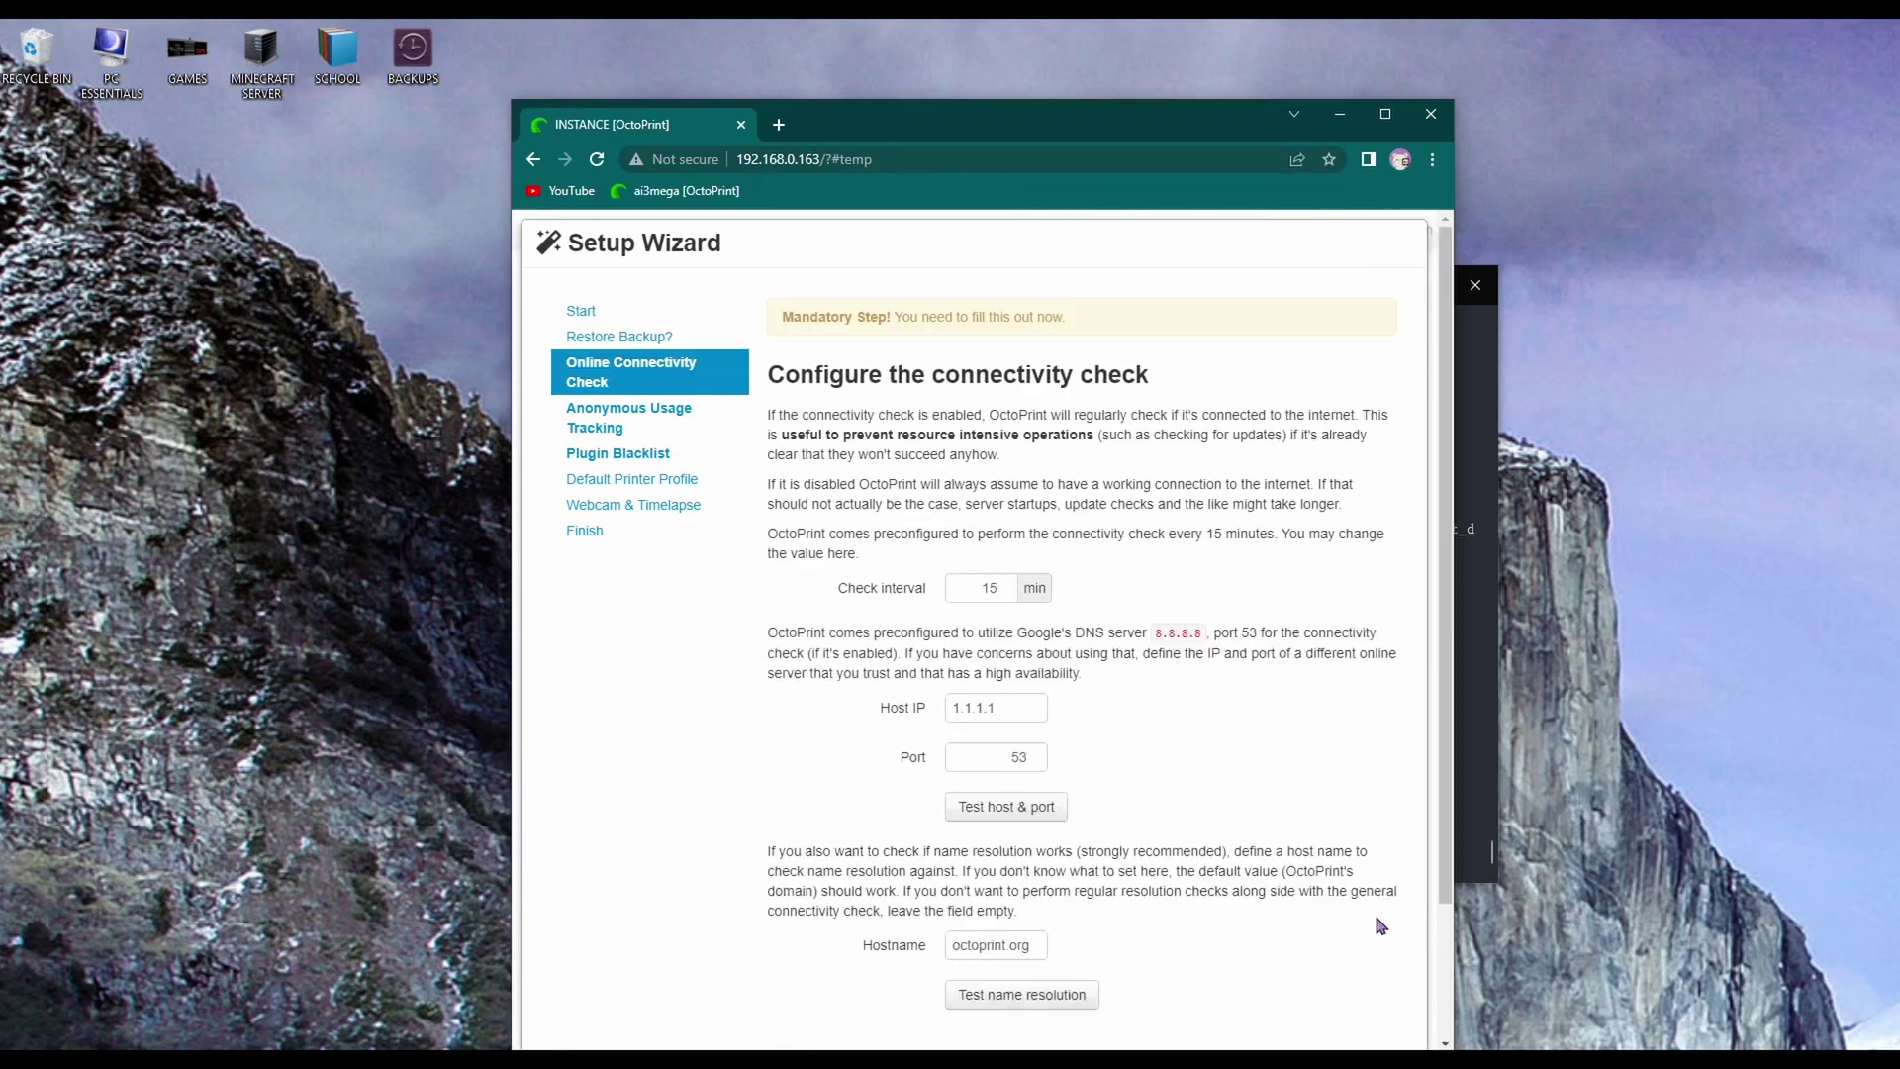
scroll(1114, 697, "down", 2)
left_click(1232, 948)
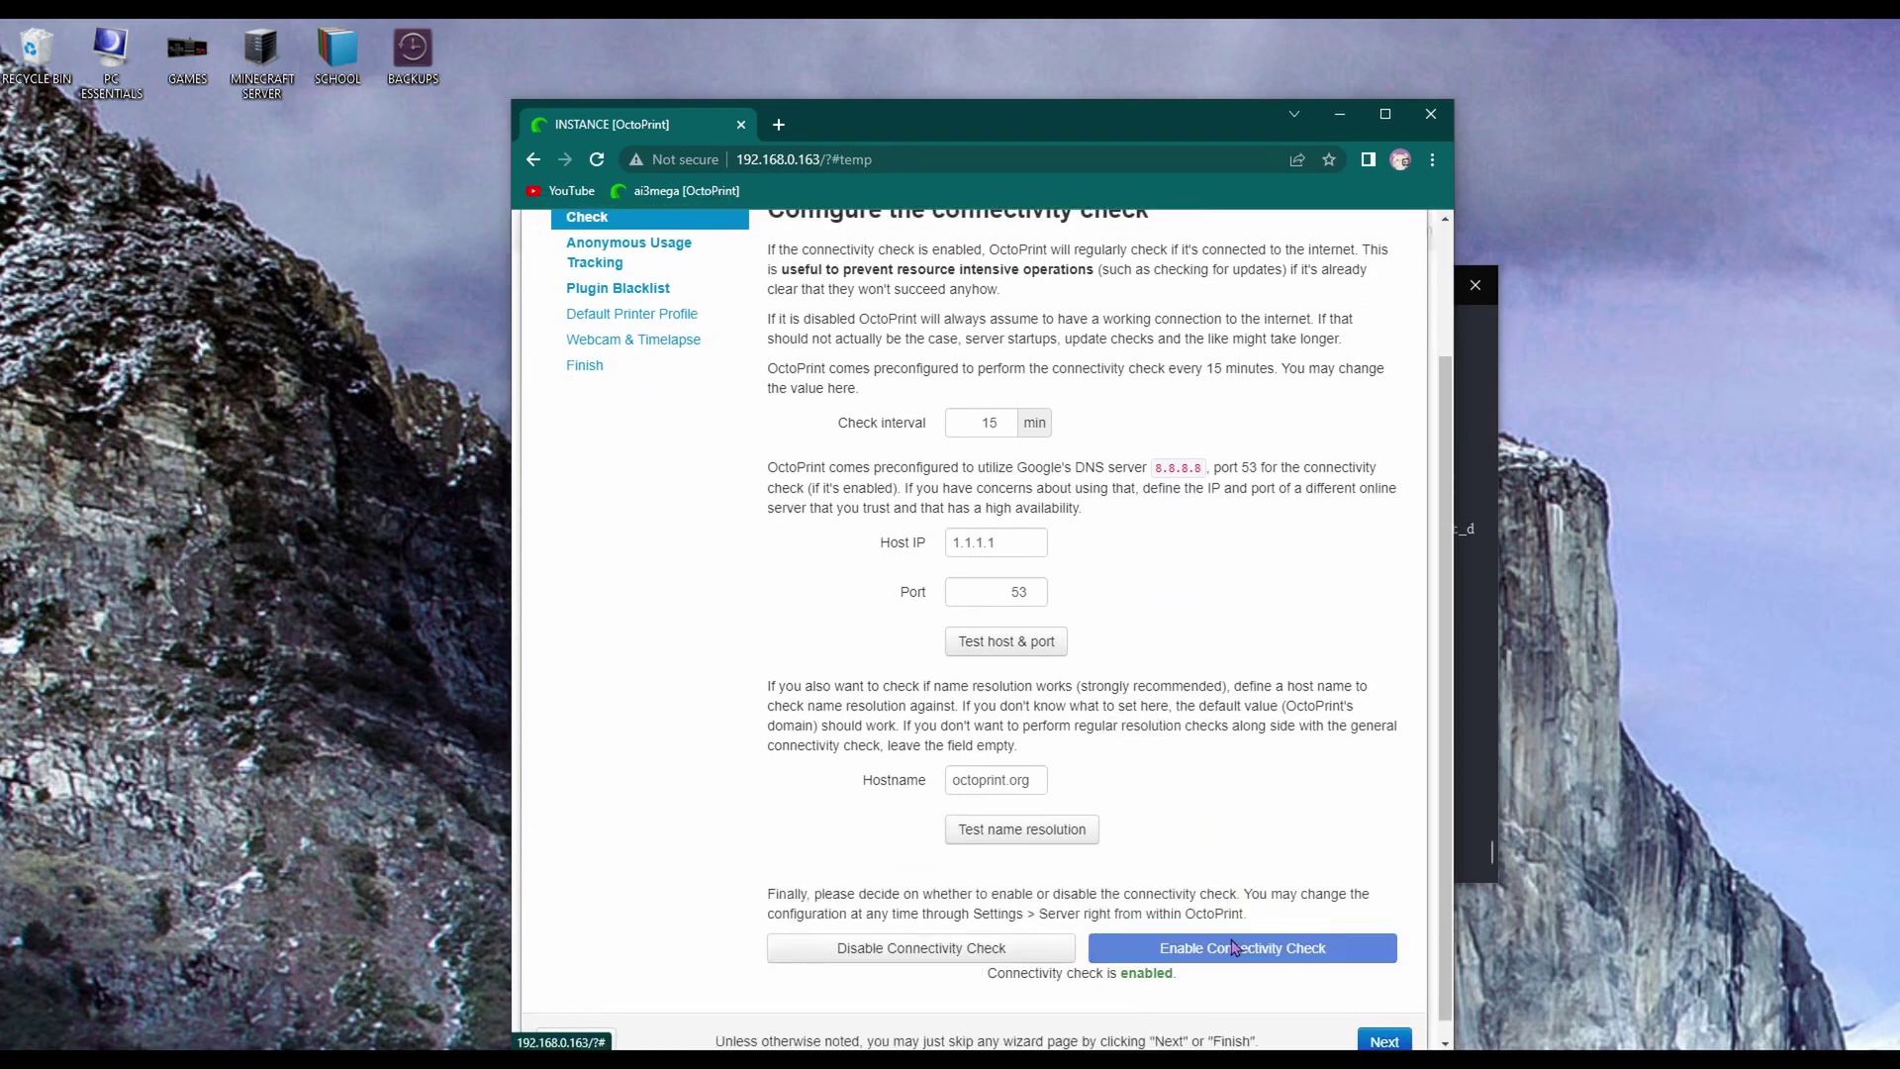
left_click(1385, 1022)
left_click(991, 641)
left_click(1385, 928)
left_click(1249, 648)
left_click(1385, 927)
Name the printer profile Anycubic with model i3 Mega S
double_click(1051, 476)
type("Anycubic")
triple_click(1132, 577)
key("BackSpace")
type("i3 Mega S")
Set bed width 210, depth 210 and height 205, then finish the wizard
left_click(929, 424)
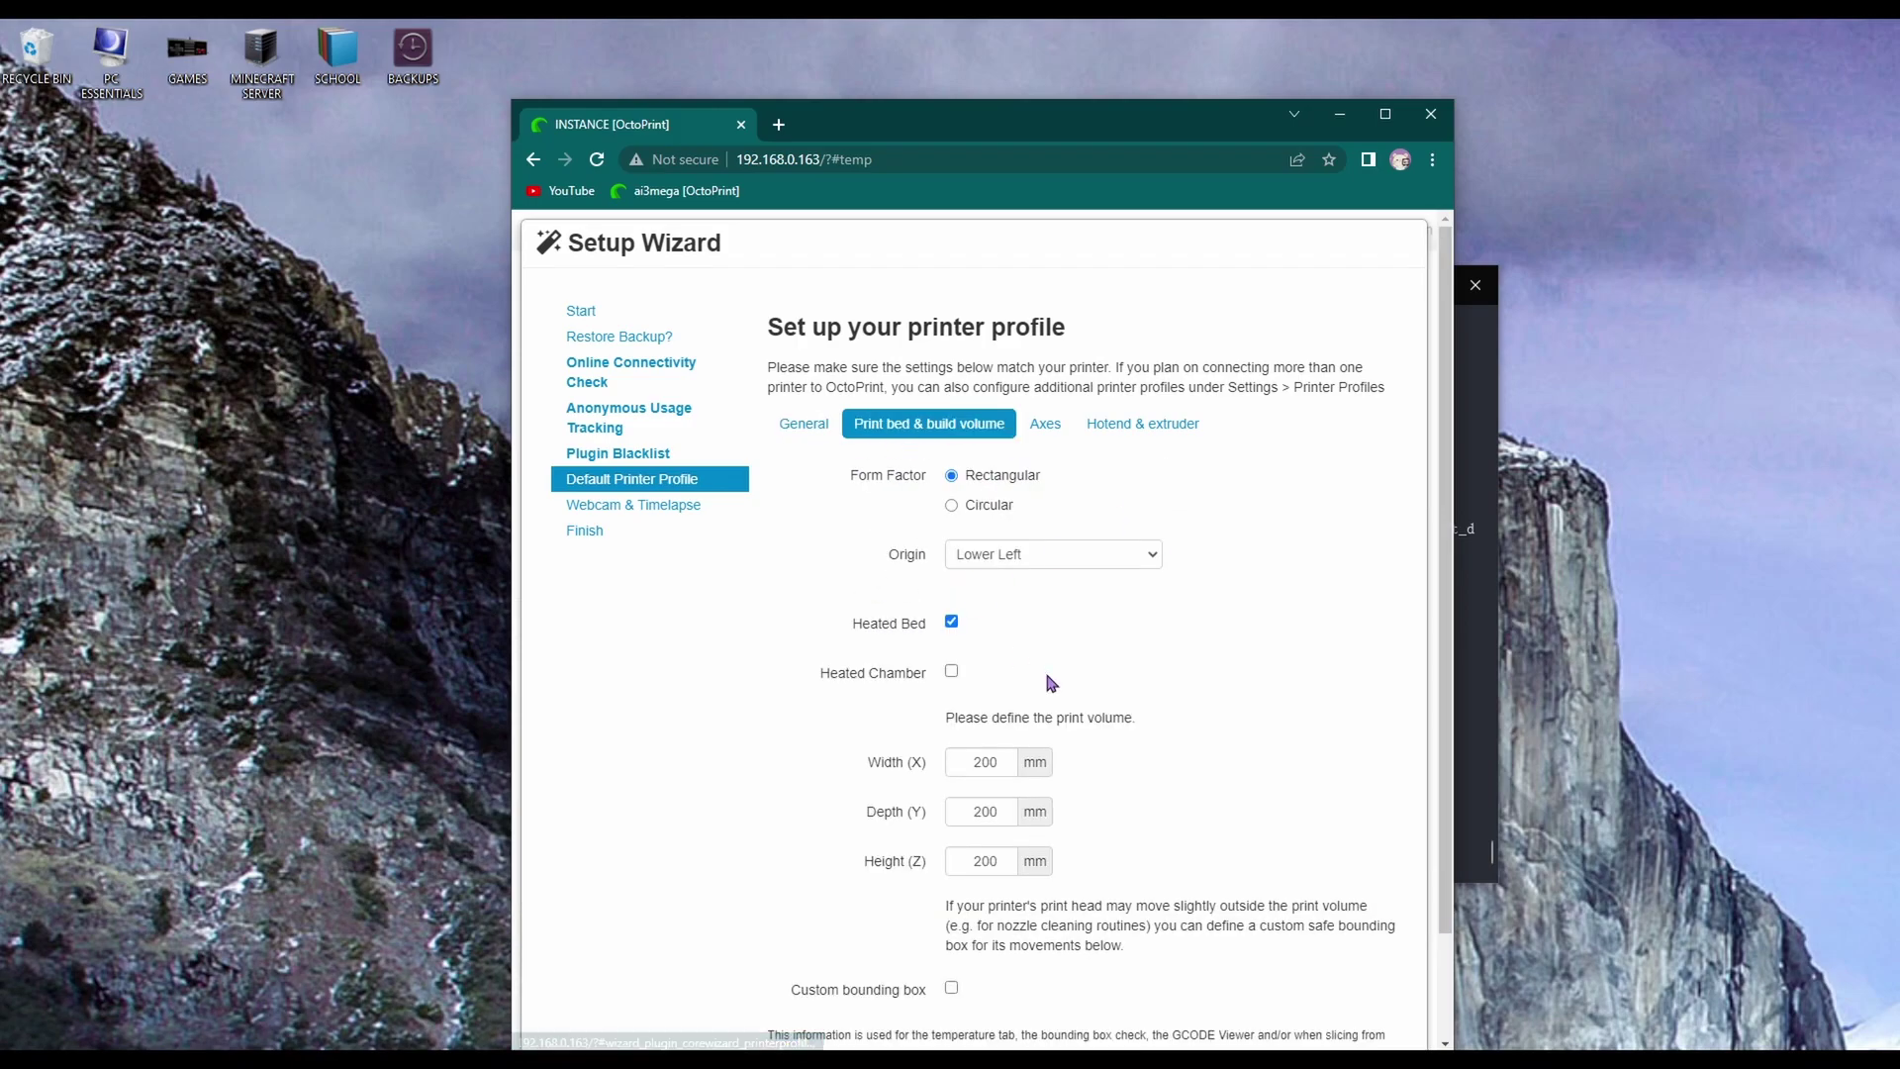
double_click(985, 762)
type("210")
key("Tab")
type("210")
double_click(989, 861)
type("205")
scroll(959, 859, "down", 2)
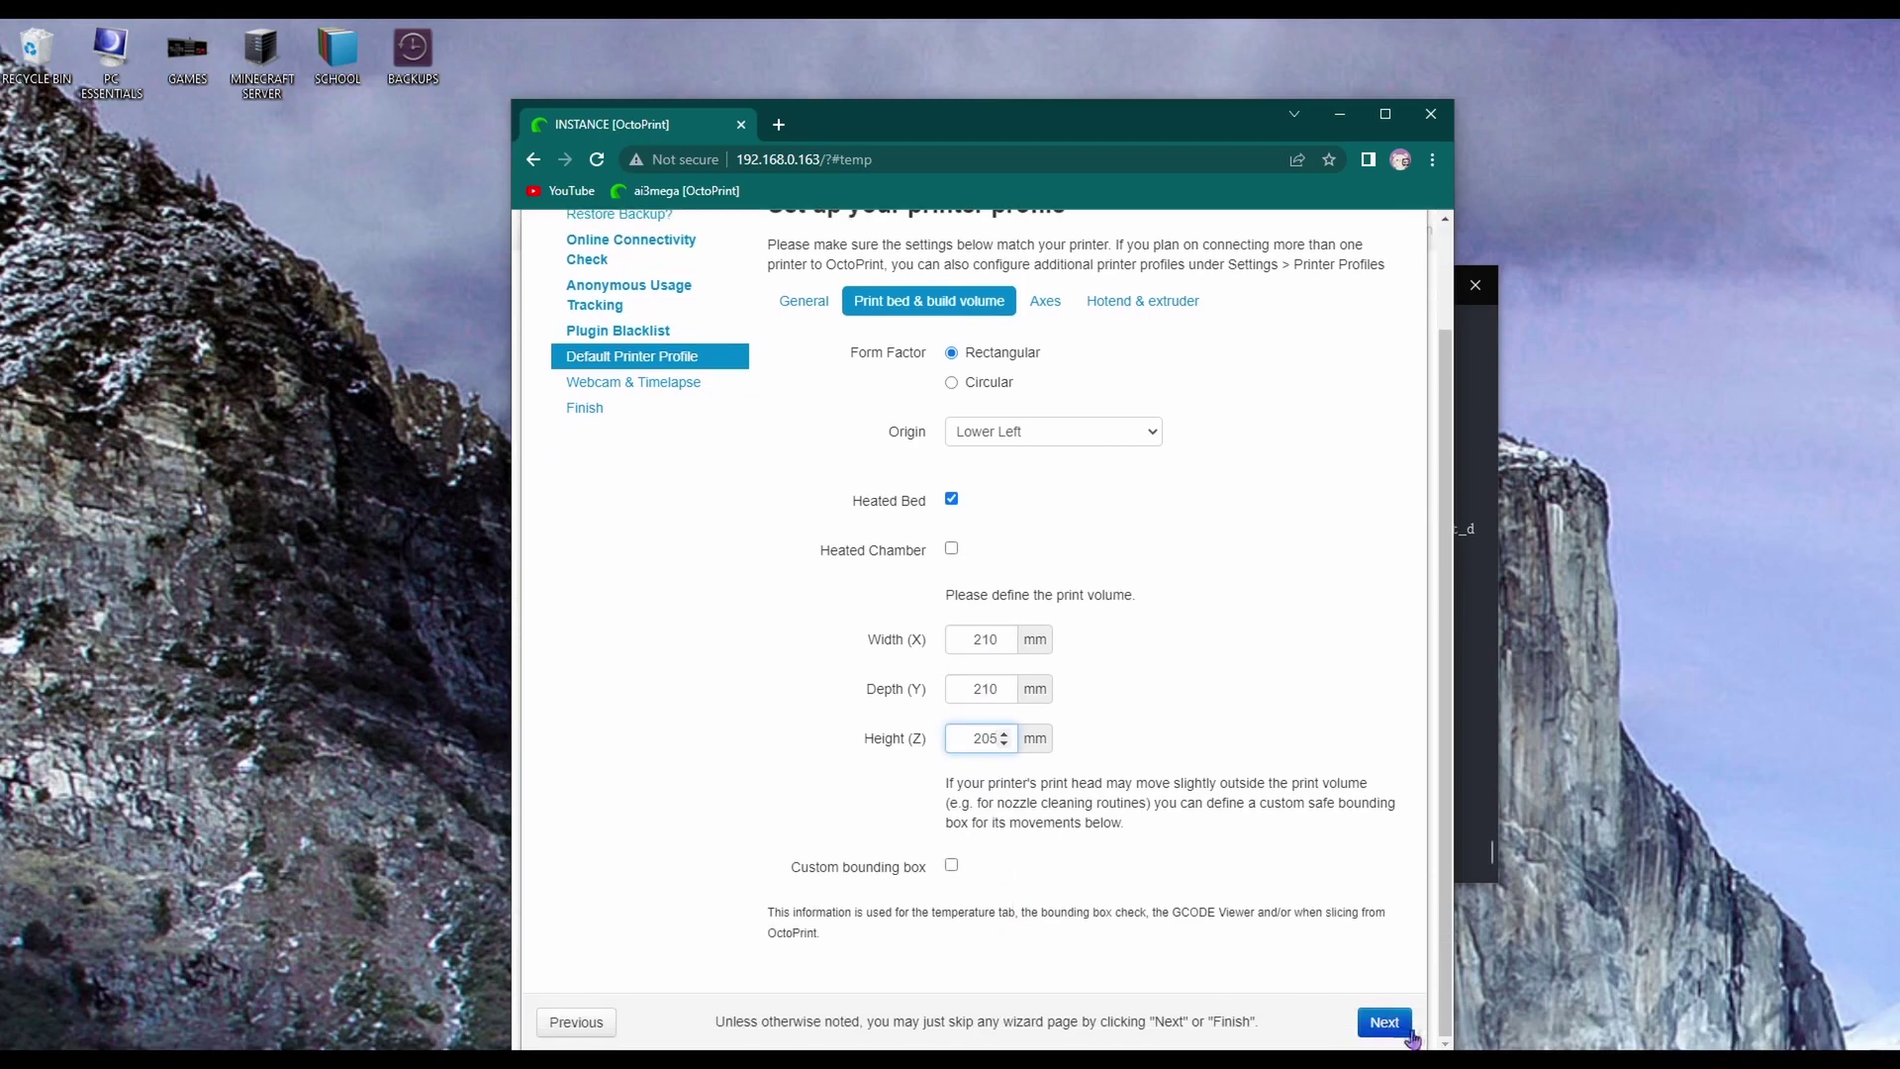
left_click(1396, 1022)
left_click(1382, 1024)
left_click(1380, 928)
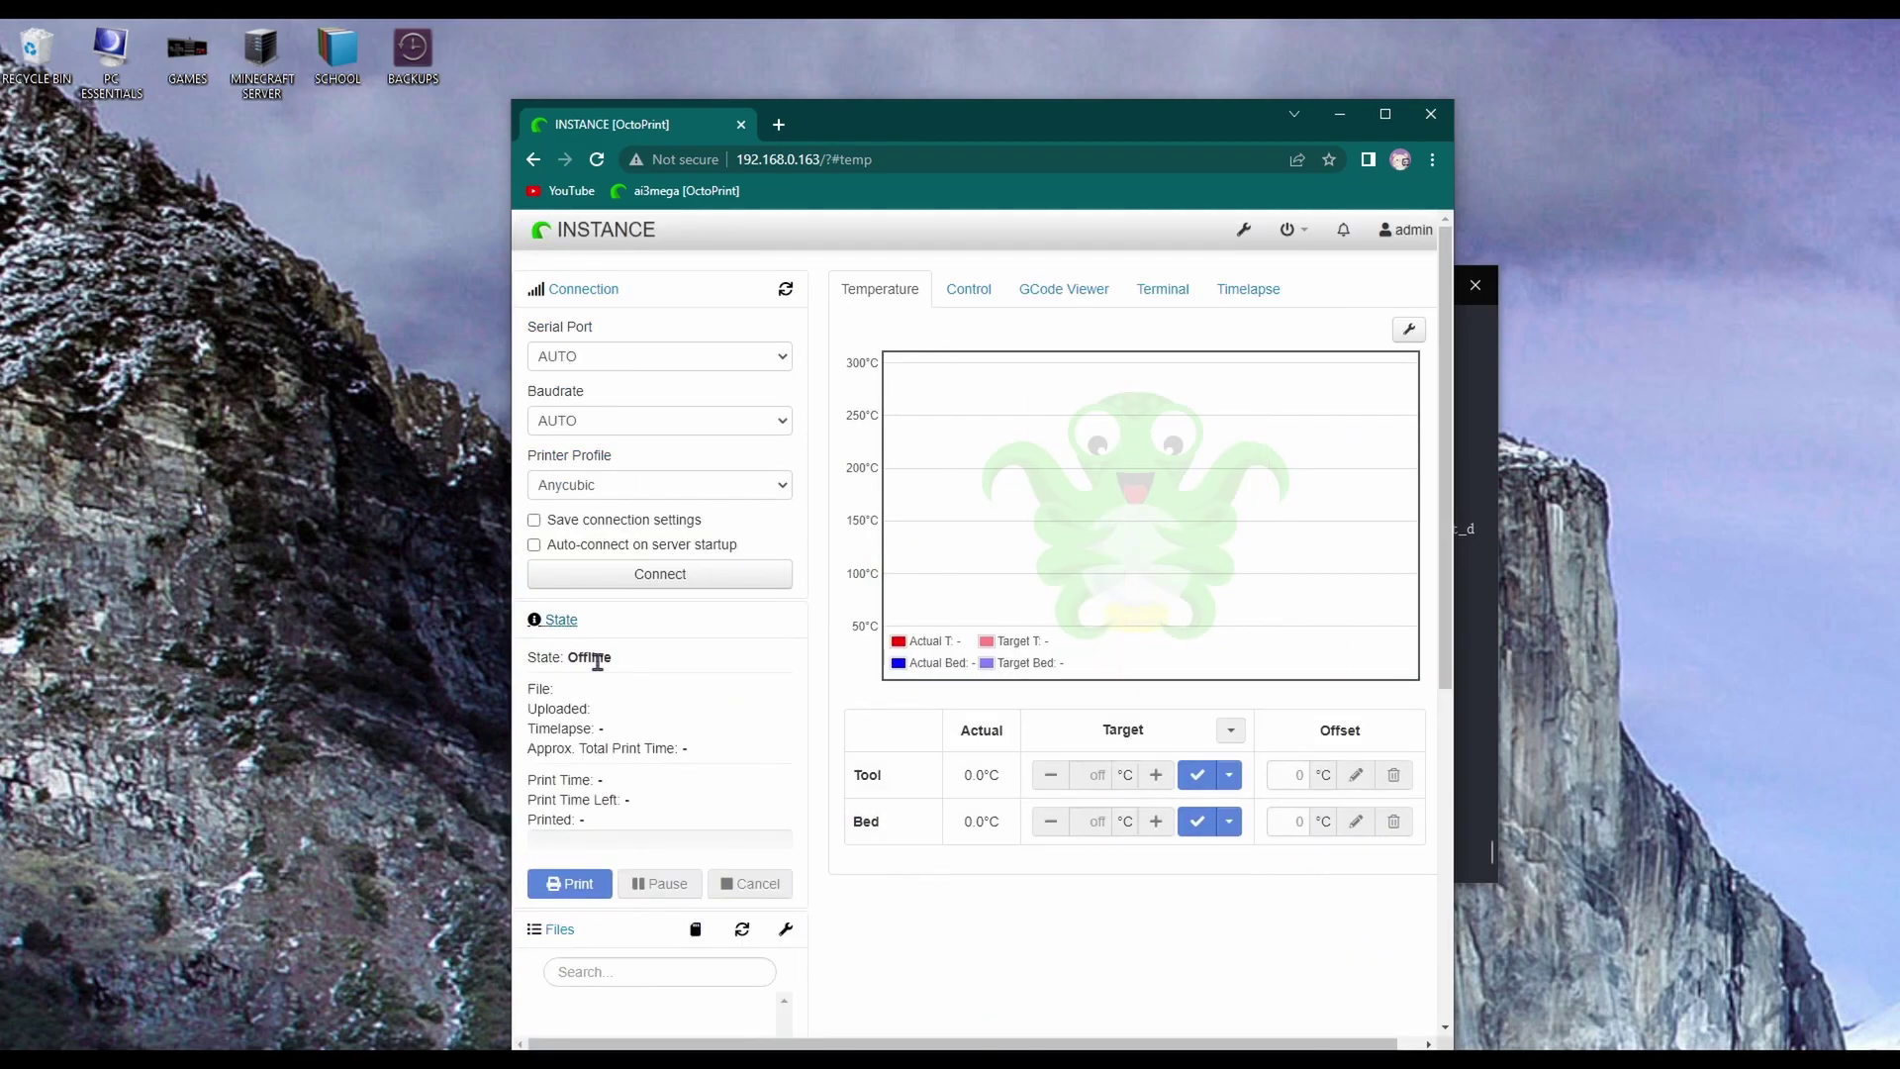
Close the browser, start a new instance named i3megas and accept the default values
left_click(1443, 115)
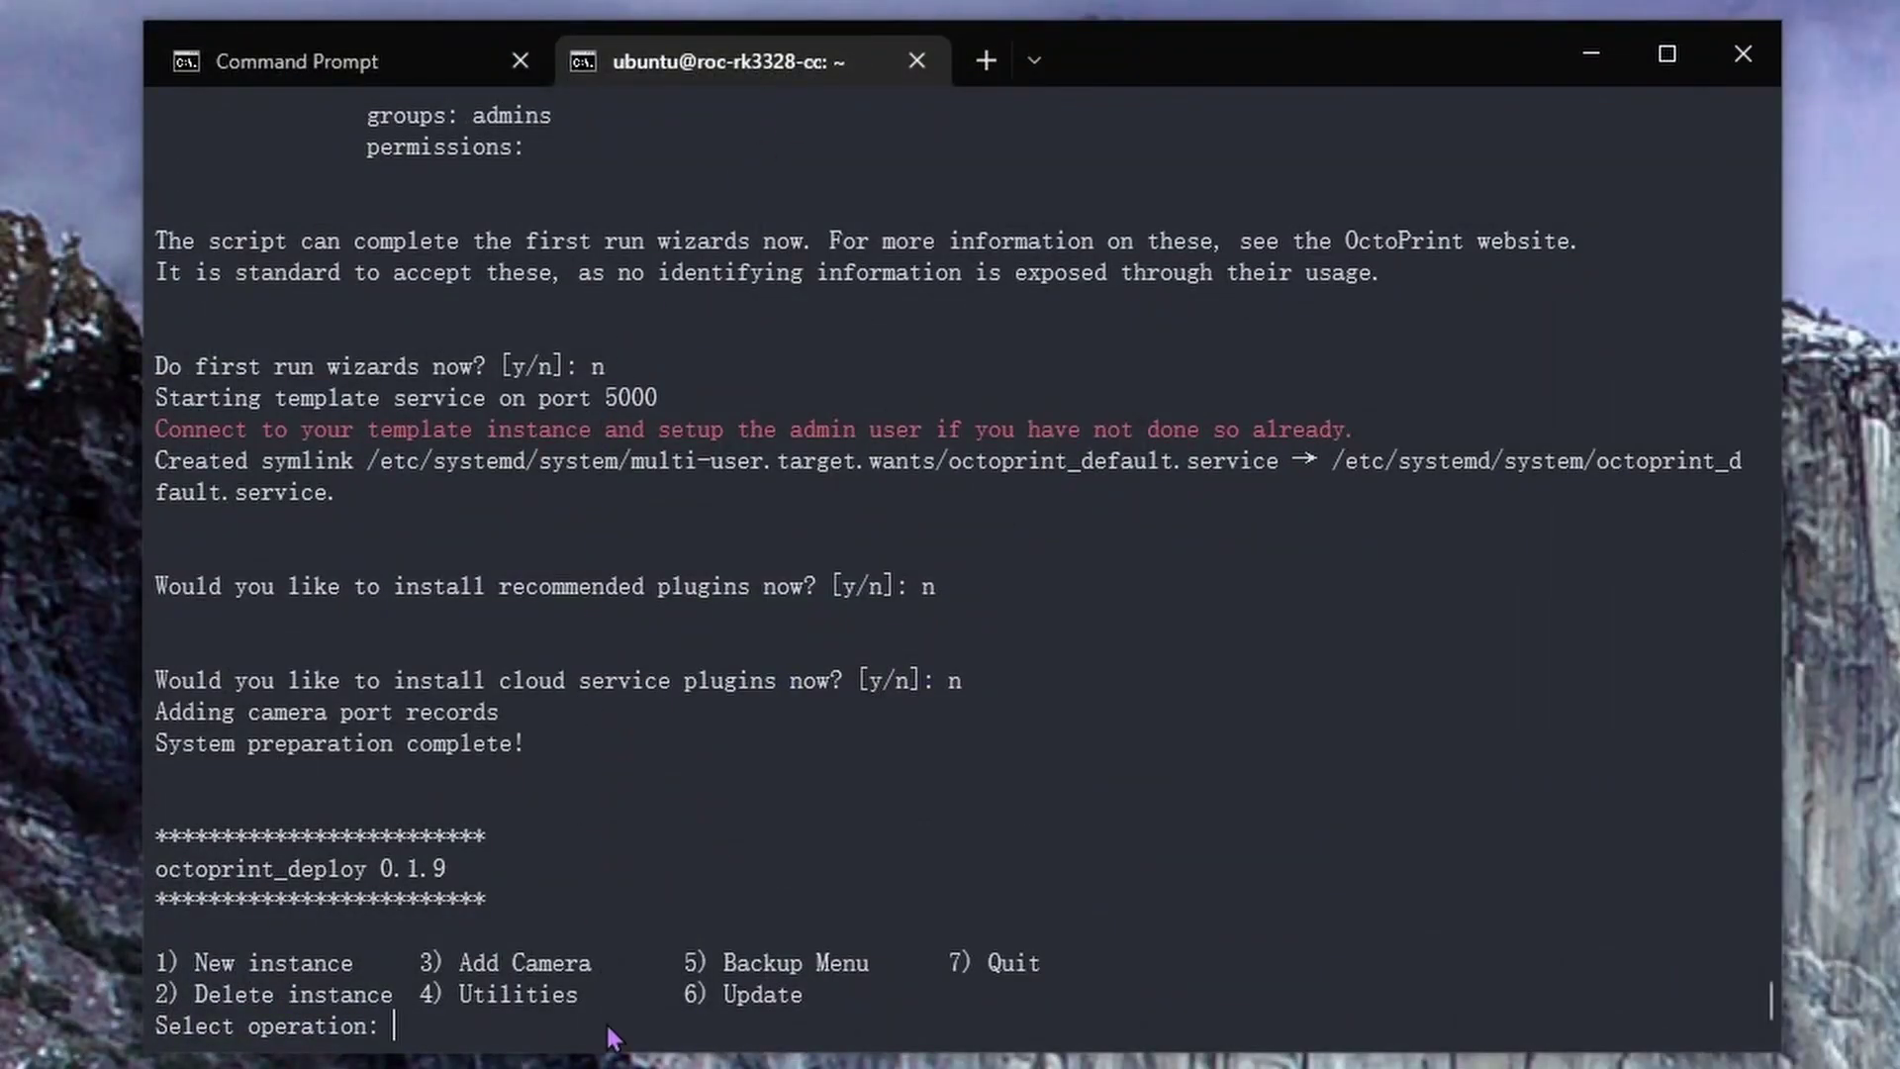
type("1")
key("Return")
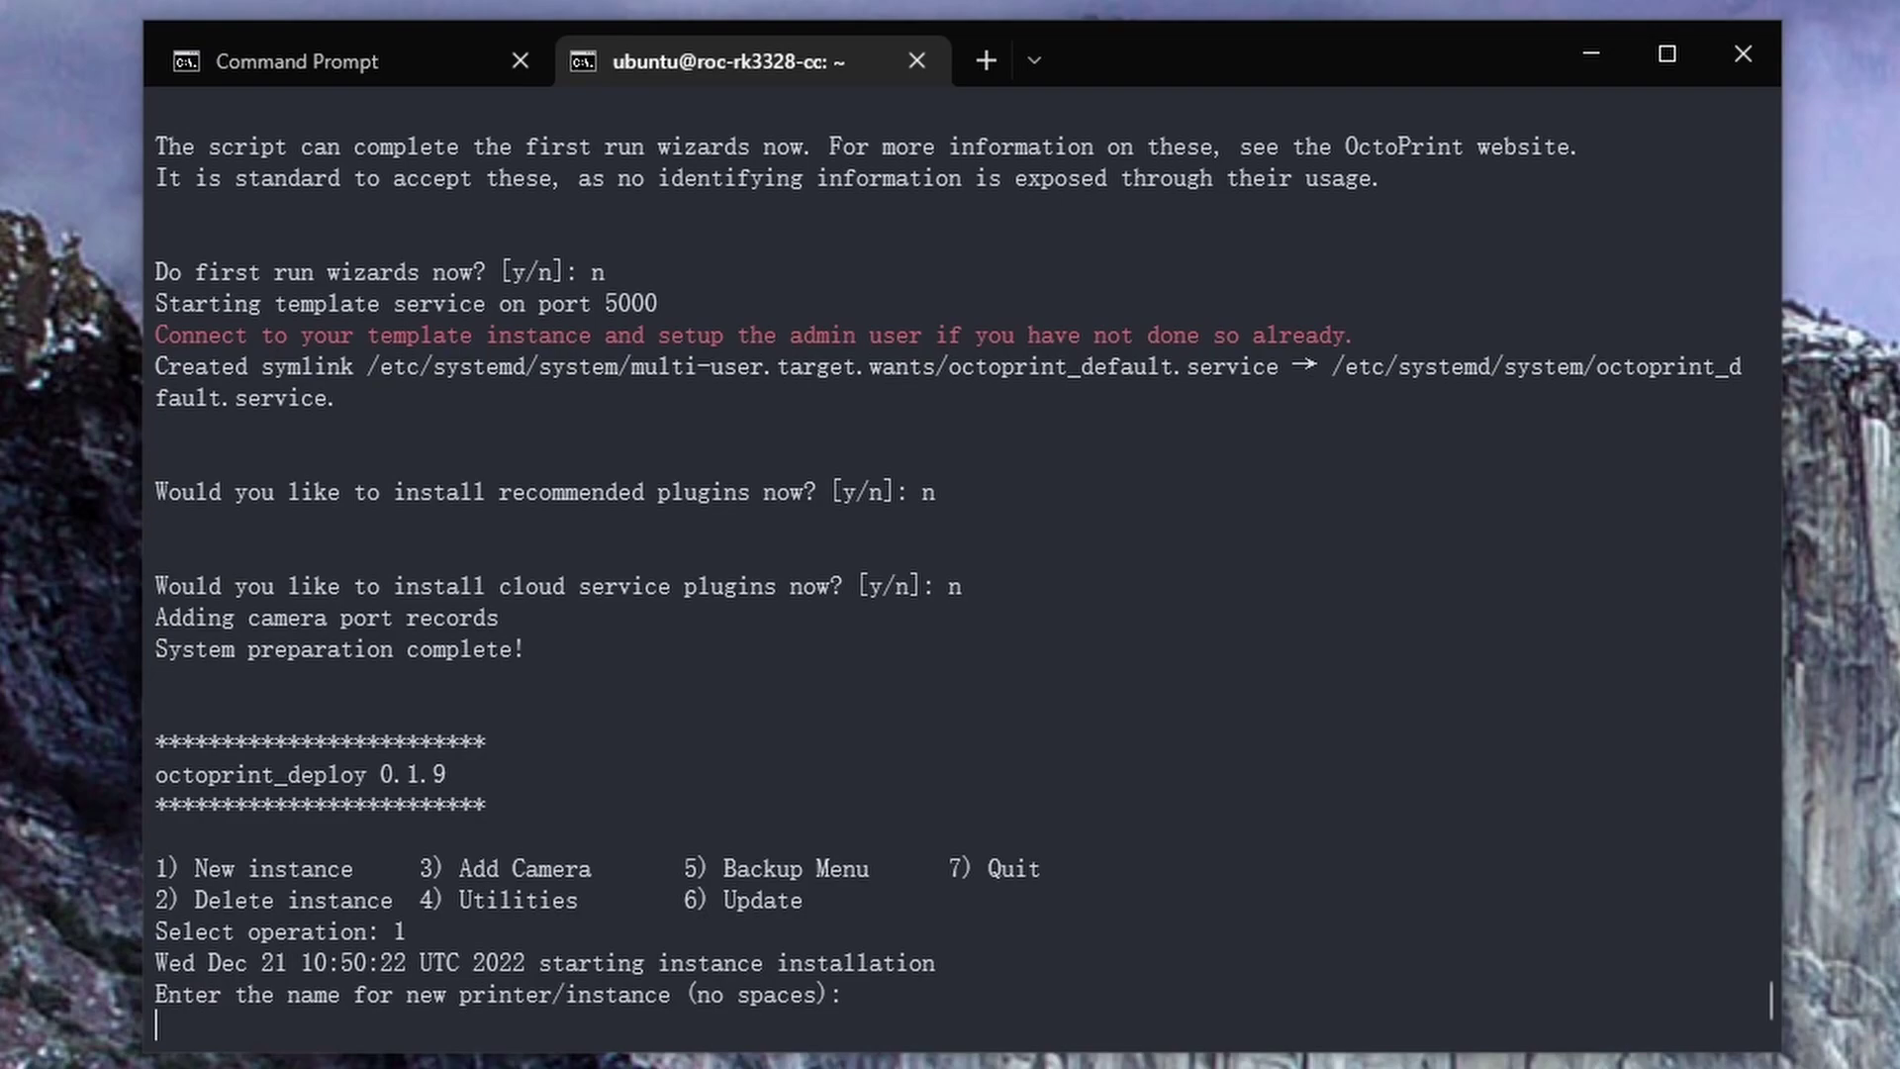
type("i3megas")
key("Return")
type("y")
key("Return")
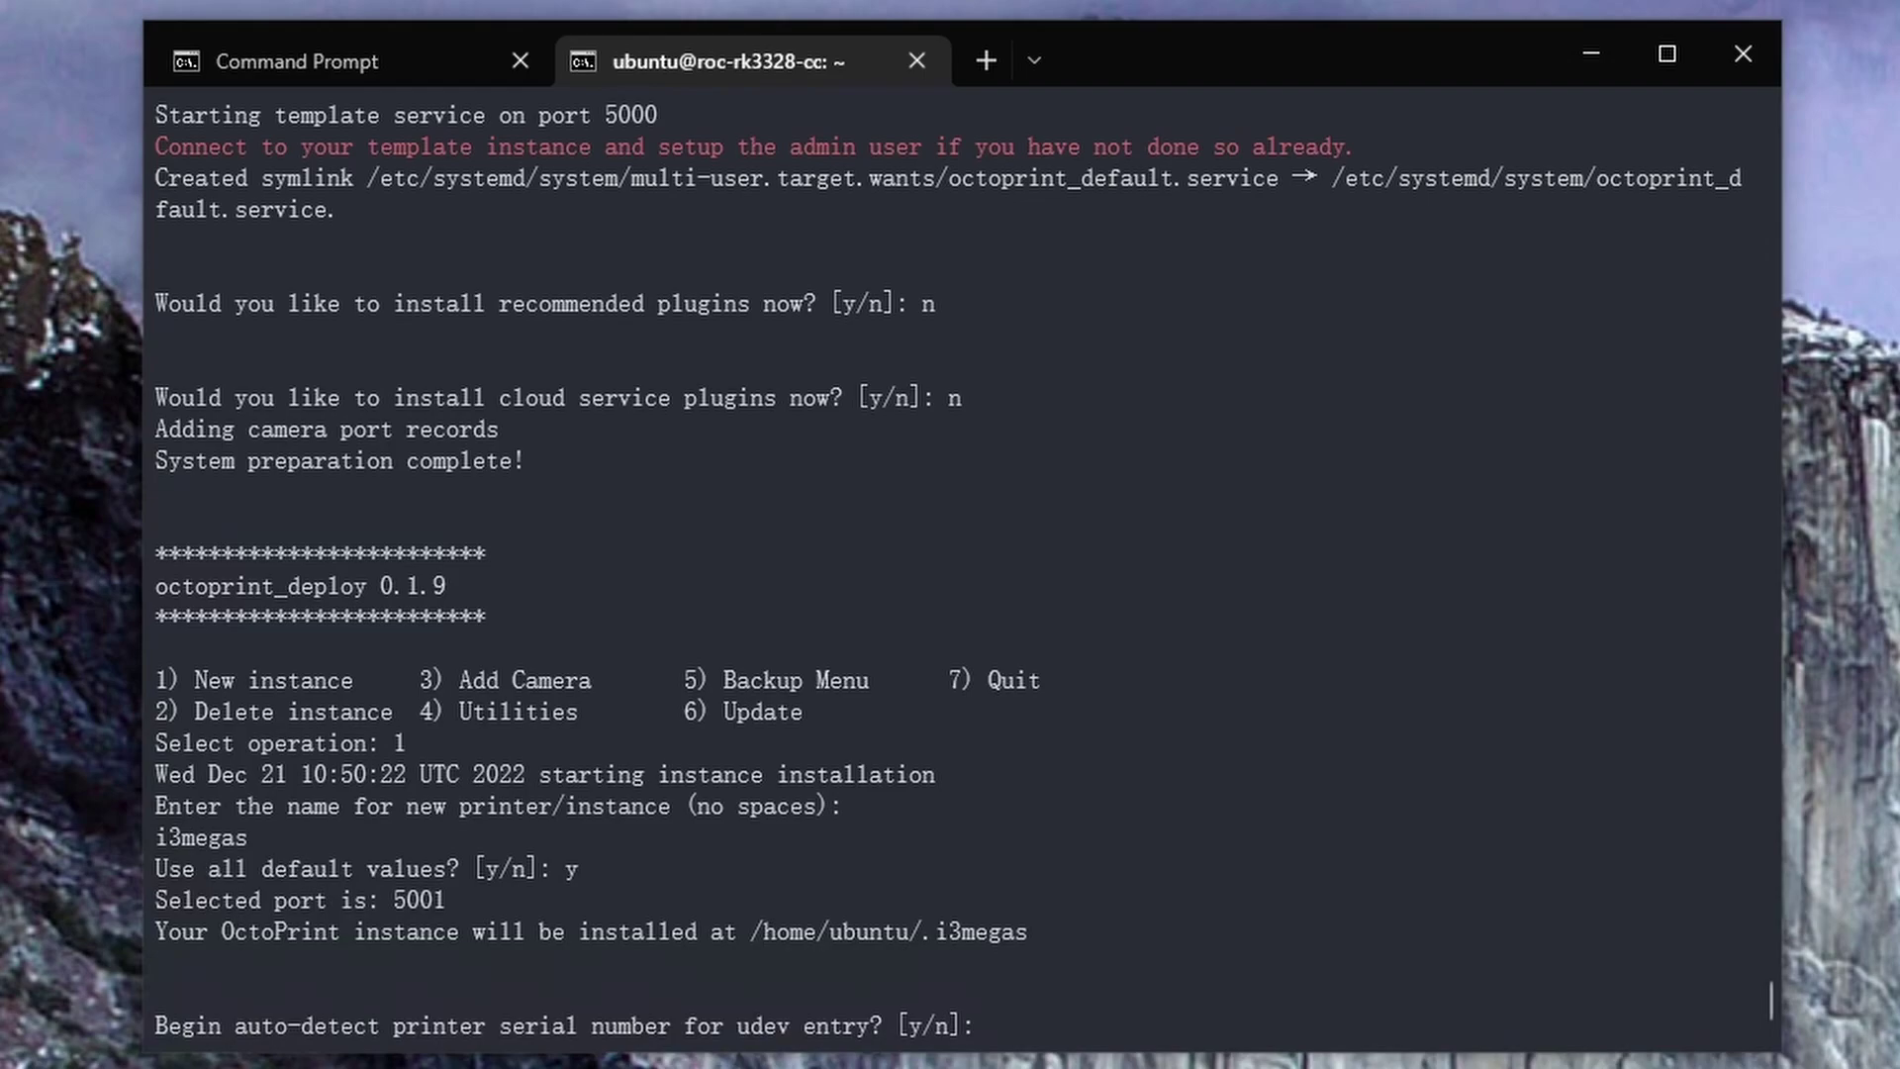
Auto-detect the printer and USB camera, set 2560x1440 at 30 fps, and confirm the changes
type("y")
key("Return")
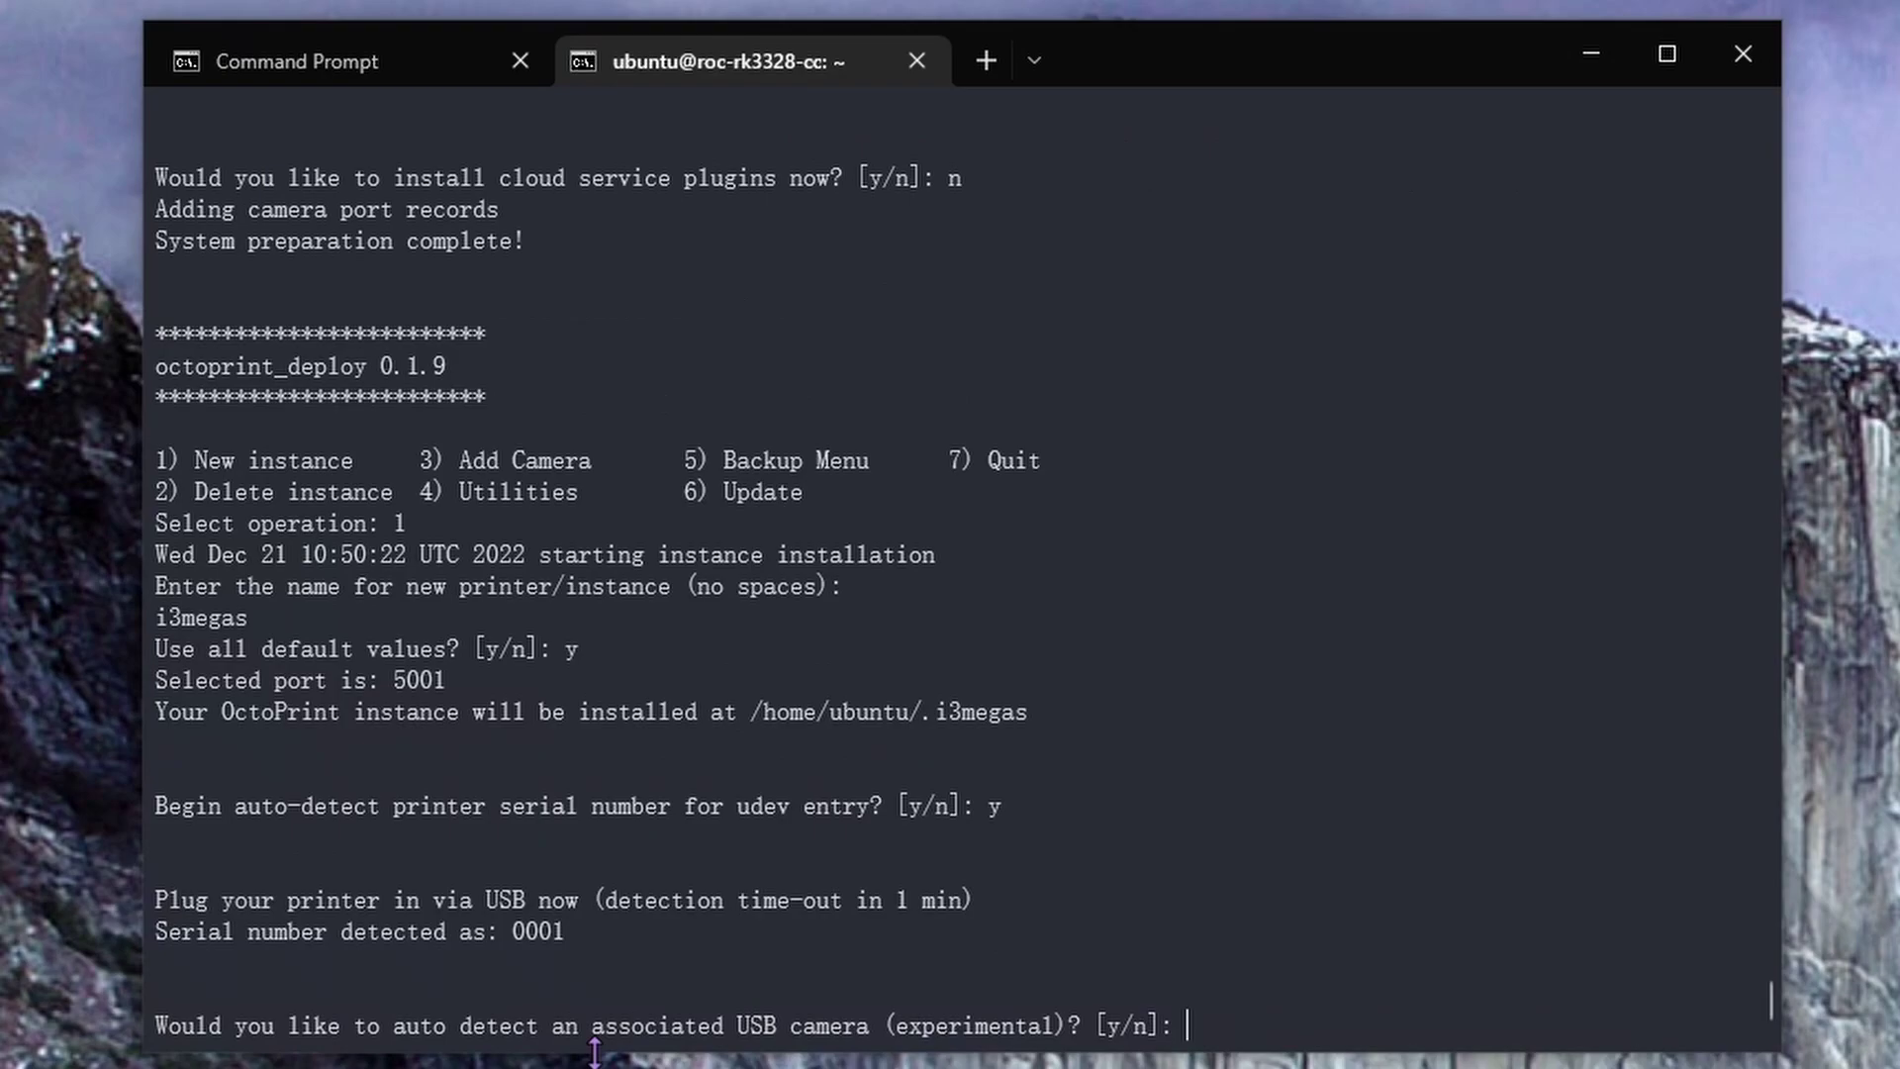
type("y")
key("Return")
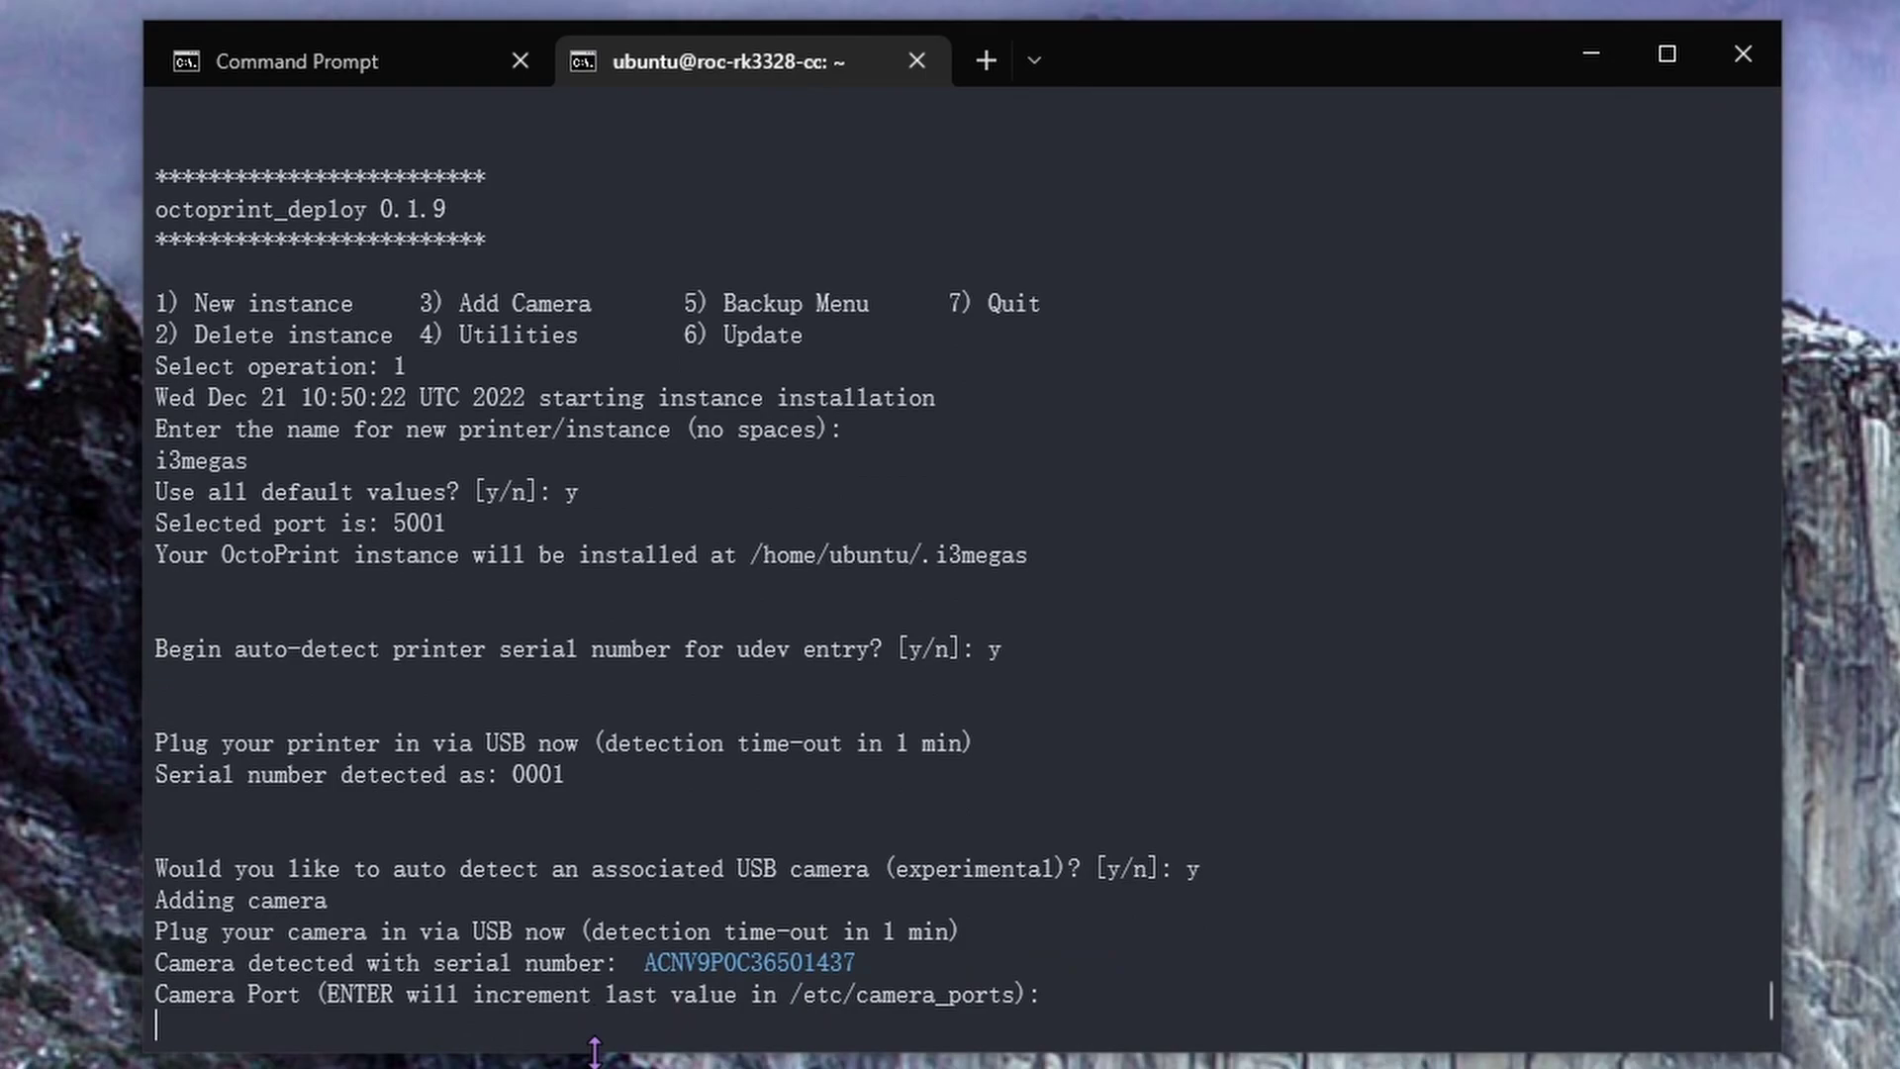
key("Return")
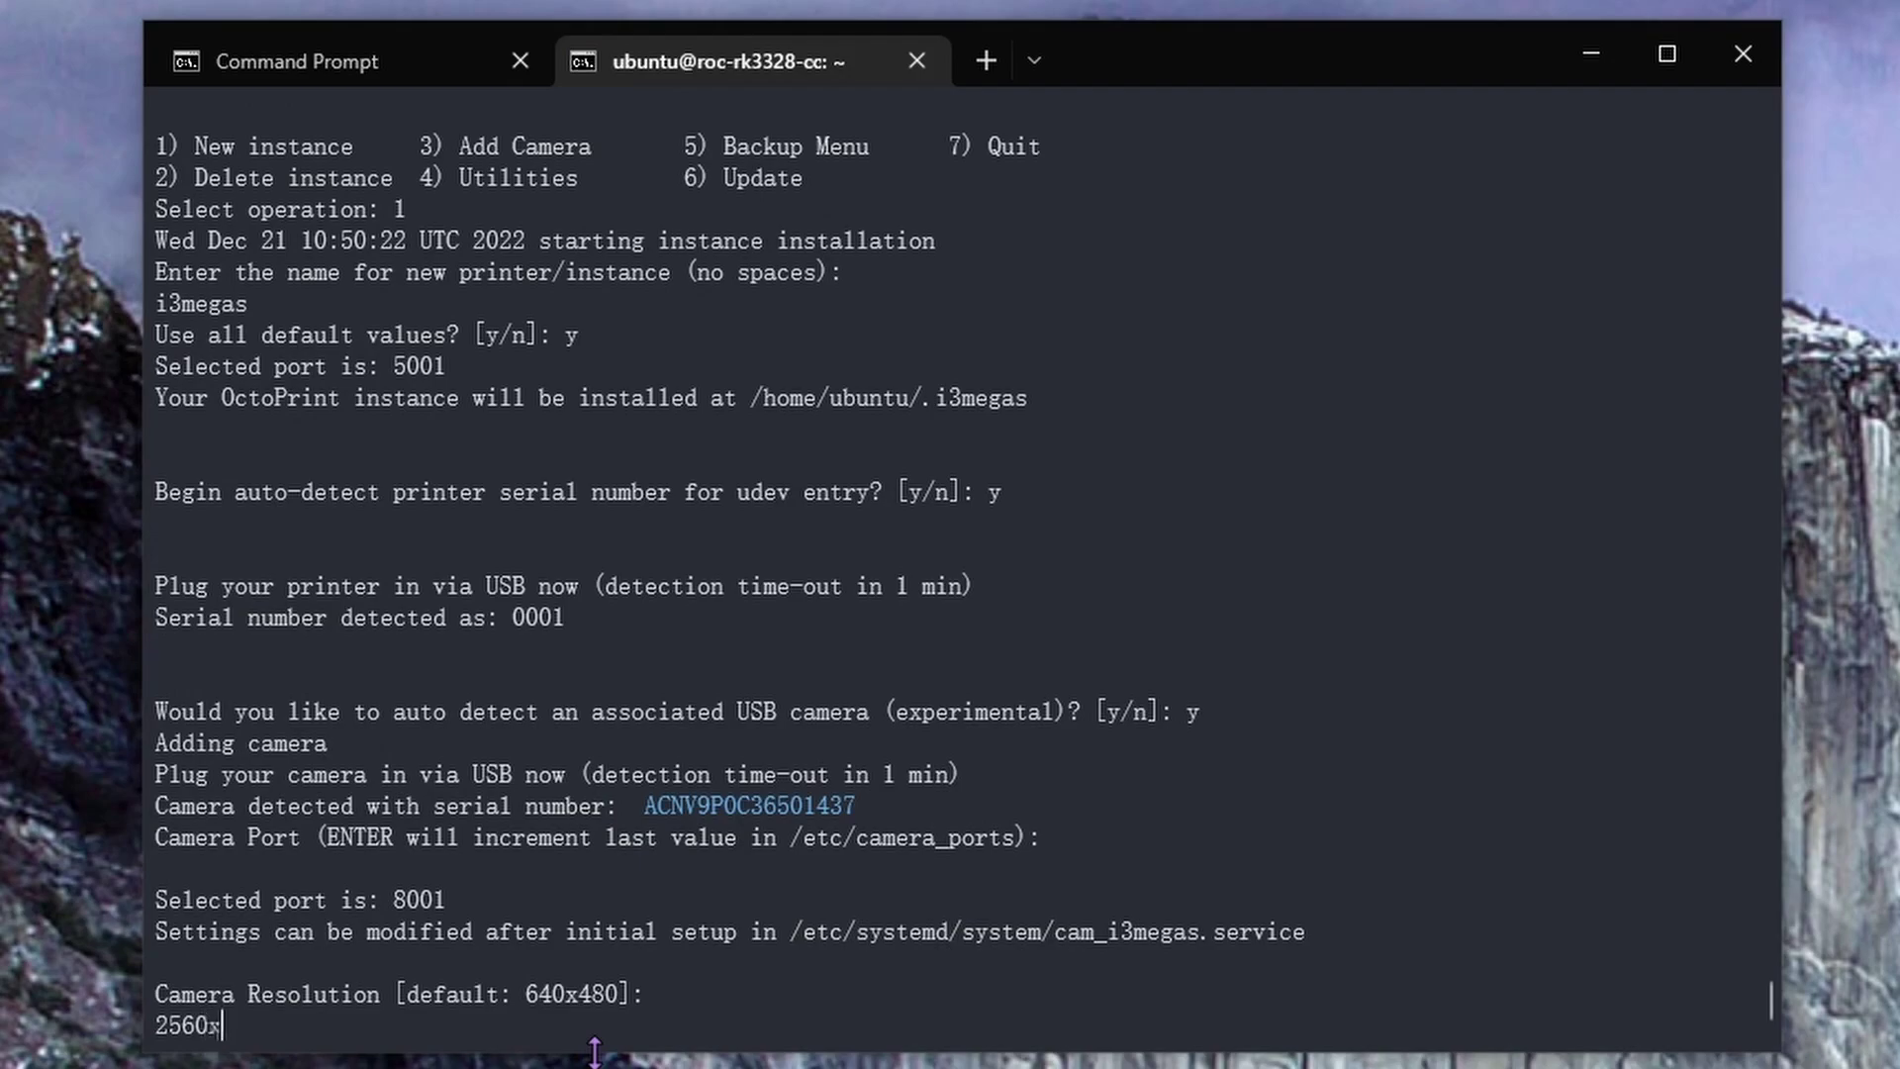
type("2560x1440")
key("Return")
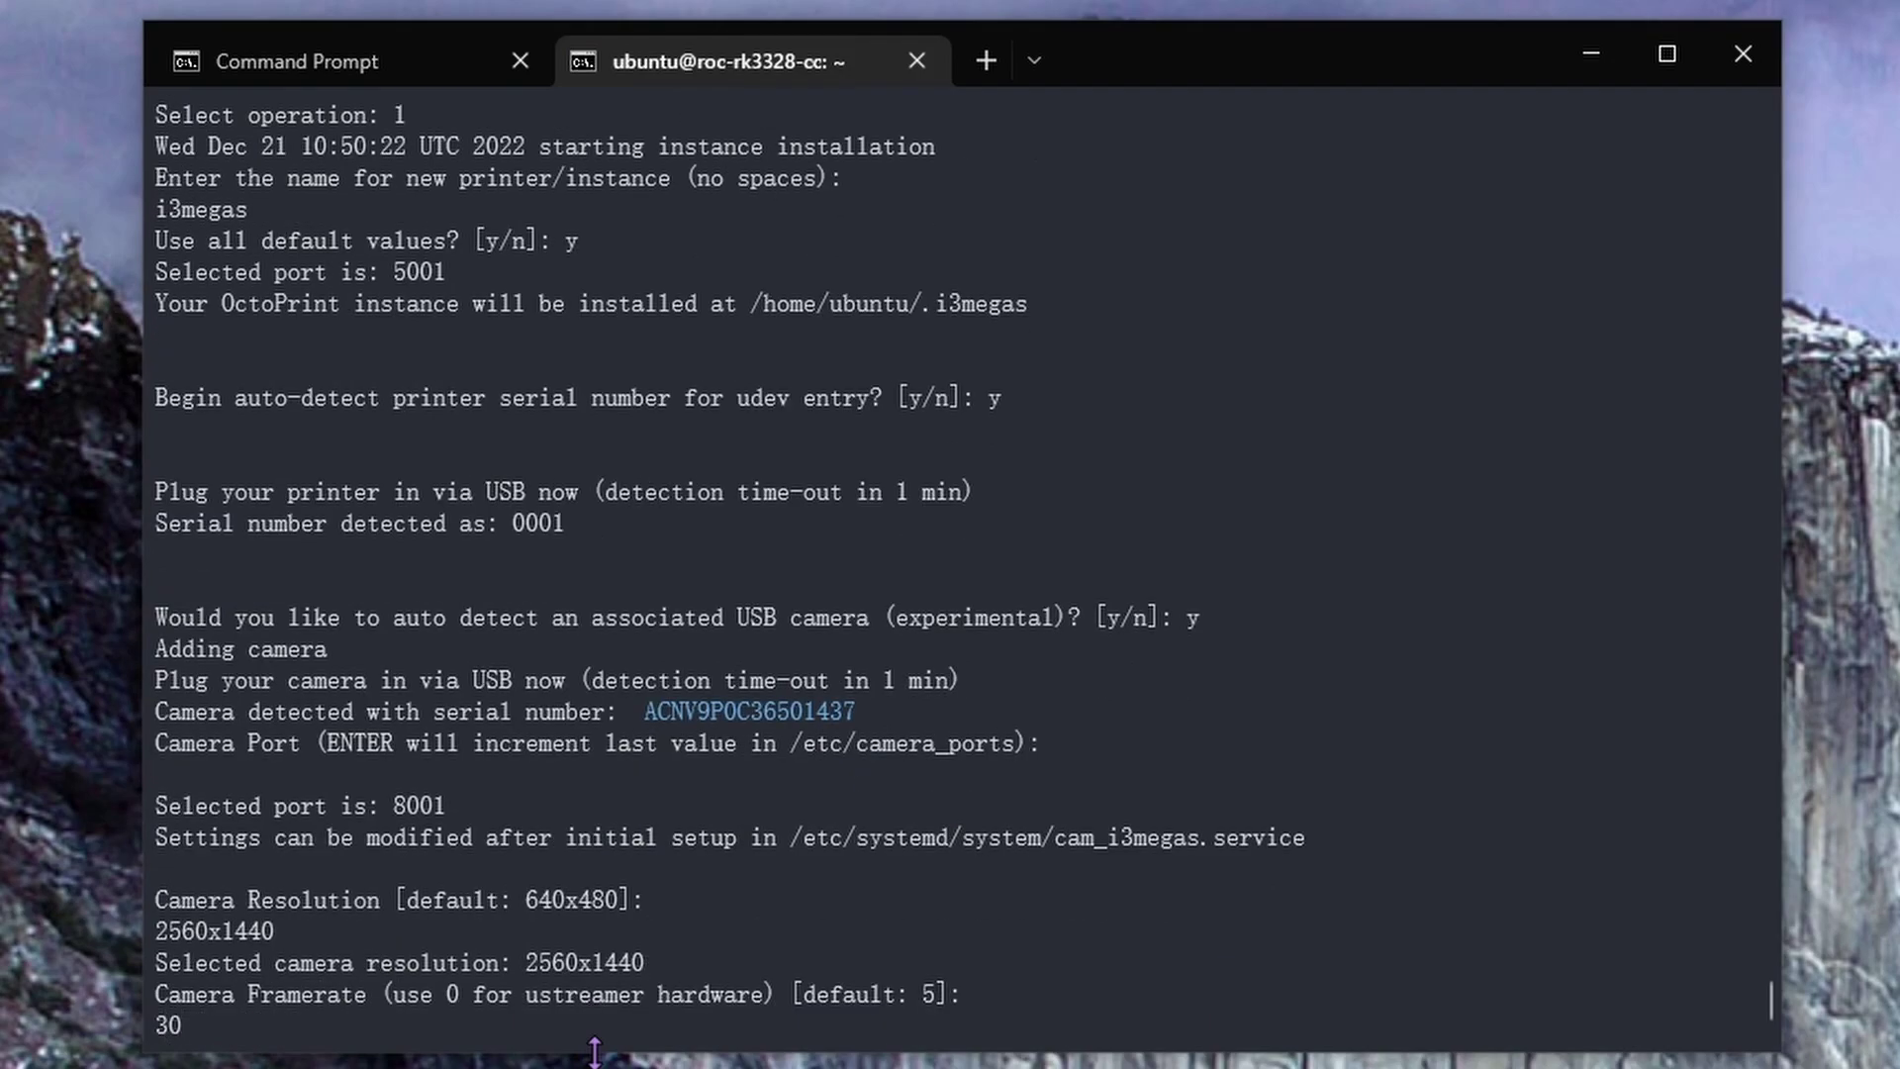
type("30")
key("Return")
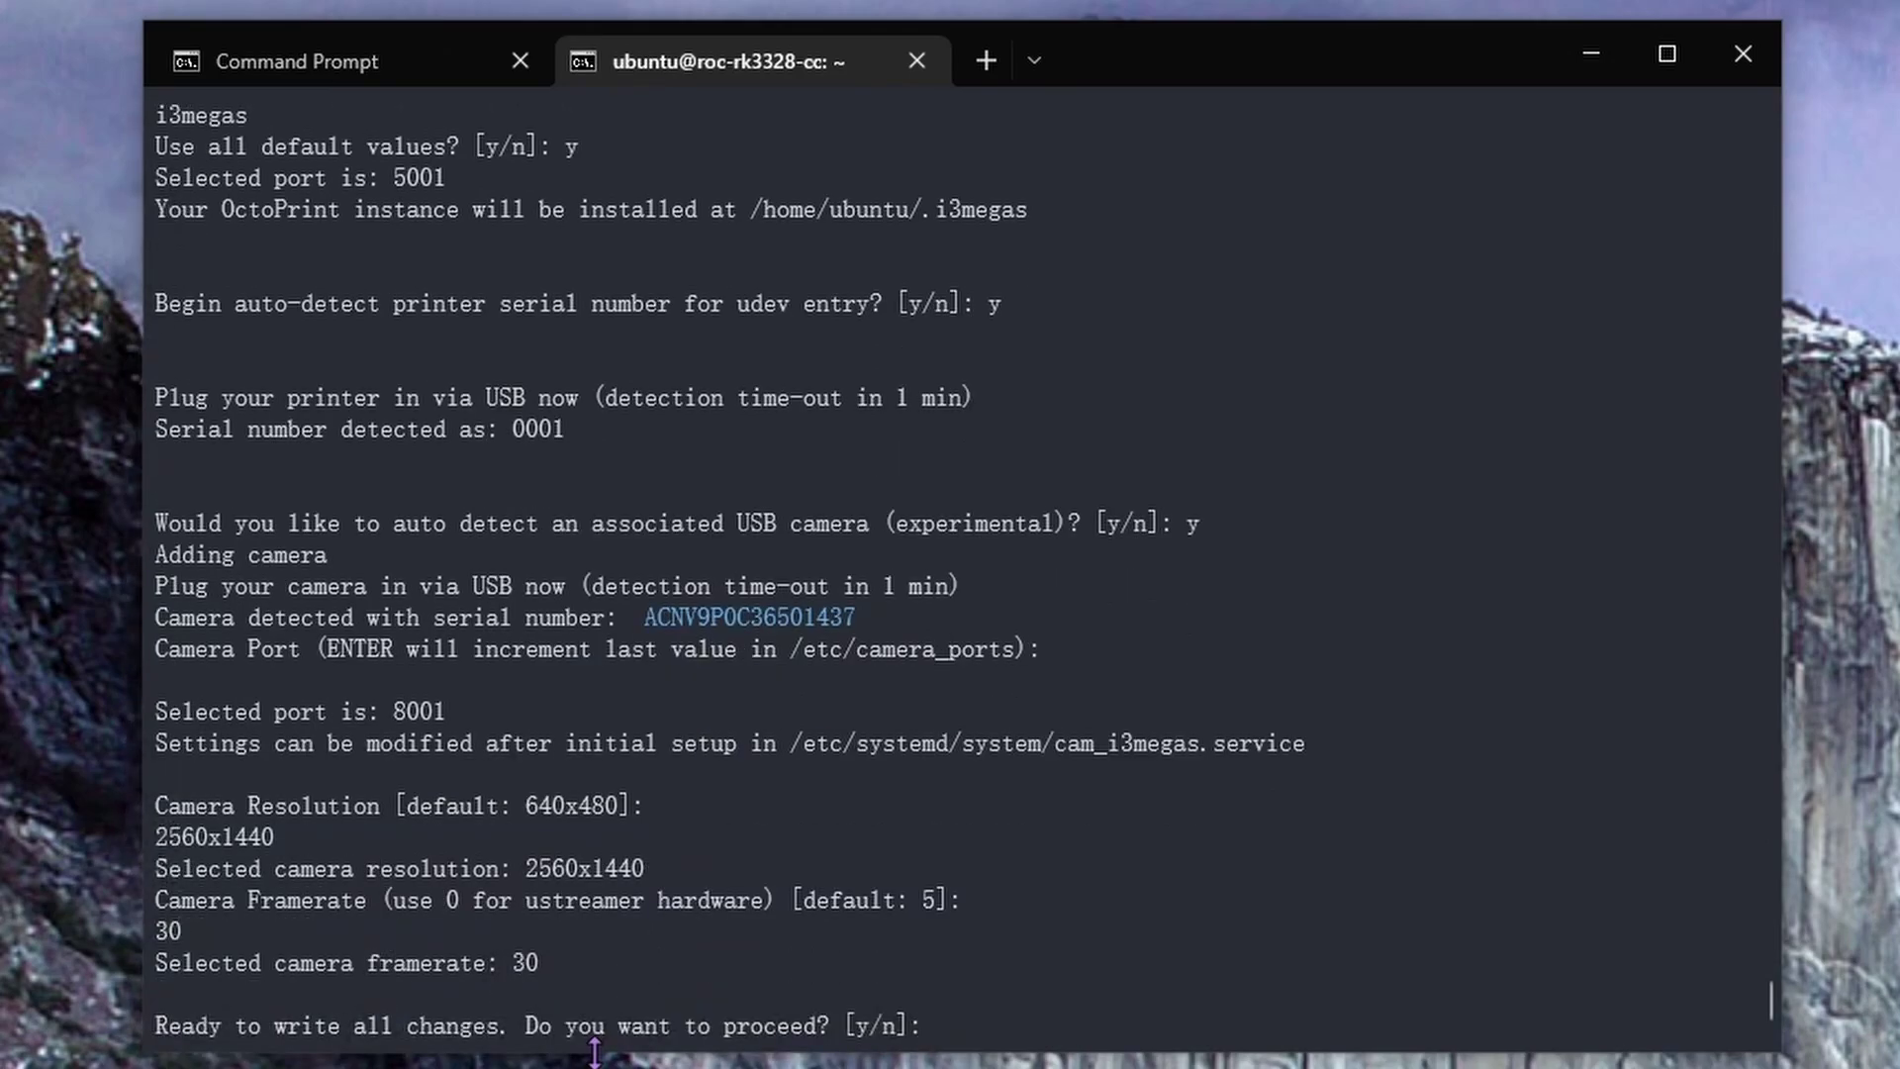
type("y")
key("Return")
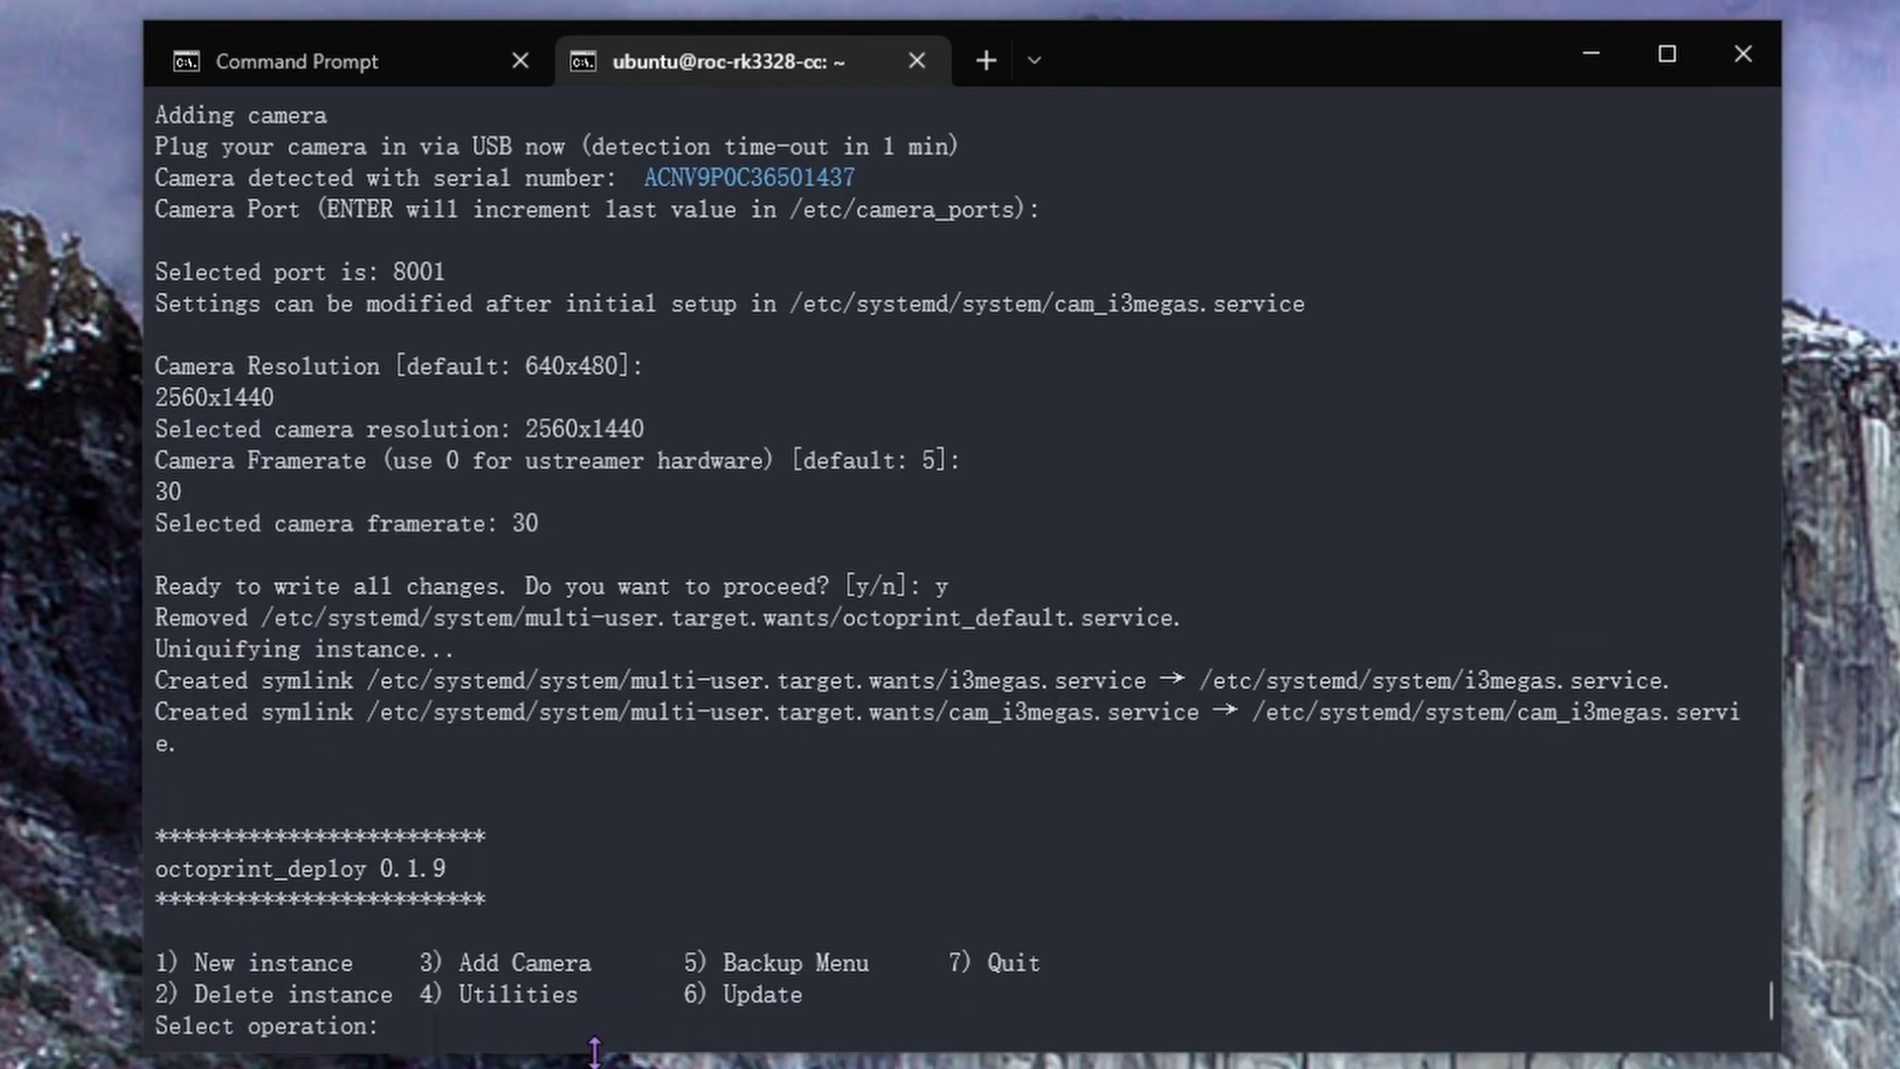
Bring up the browser and change the address from port 5000 to 5001
scroll(446, 497, "up", 8)
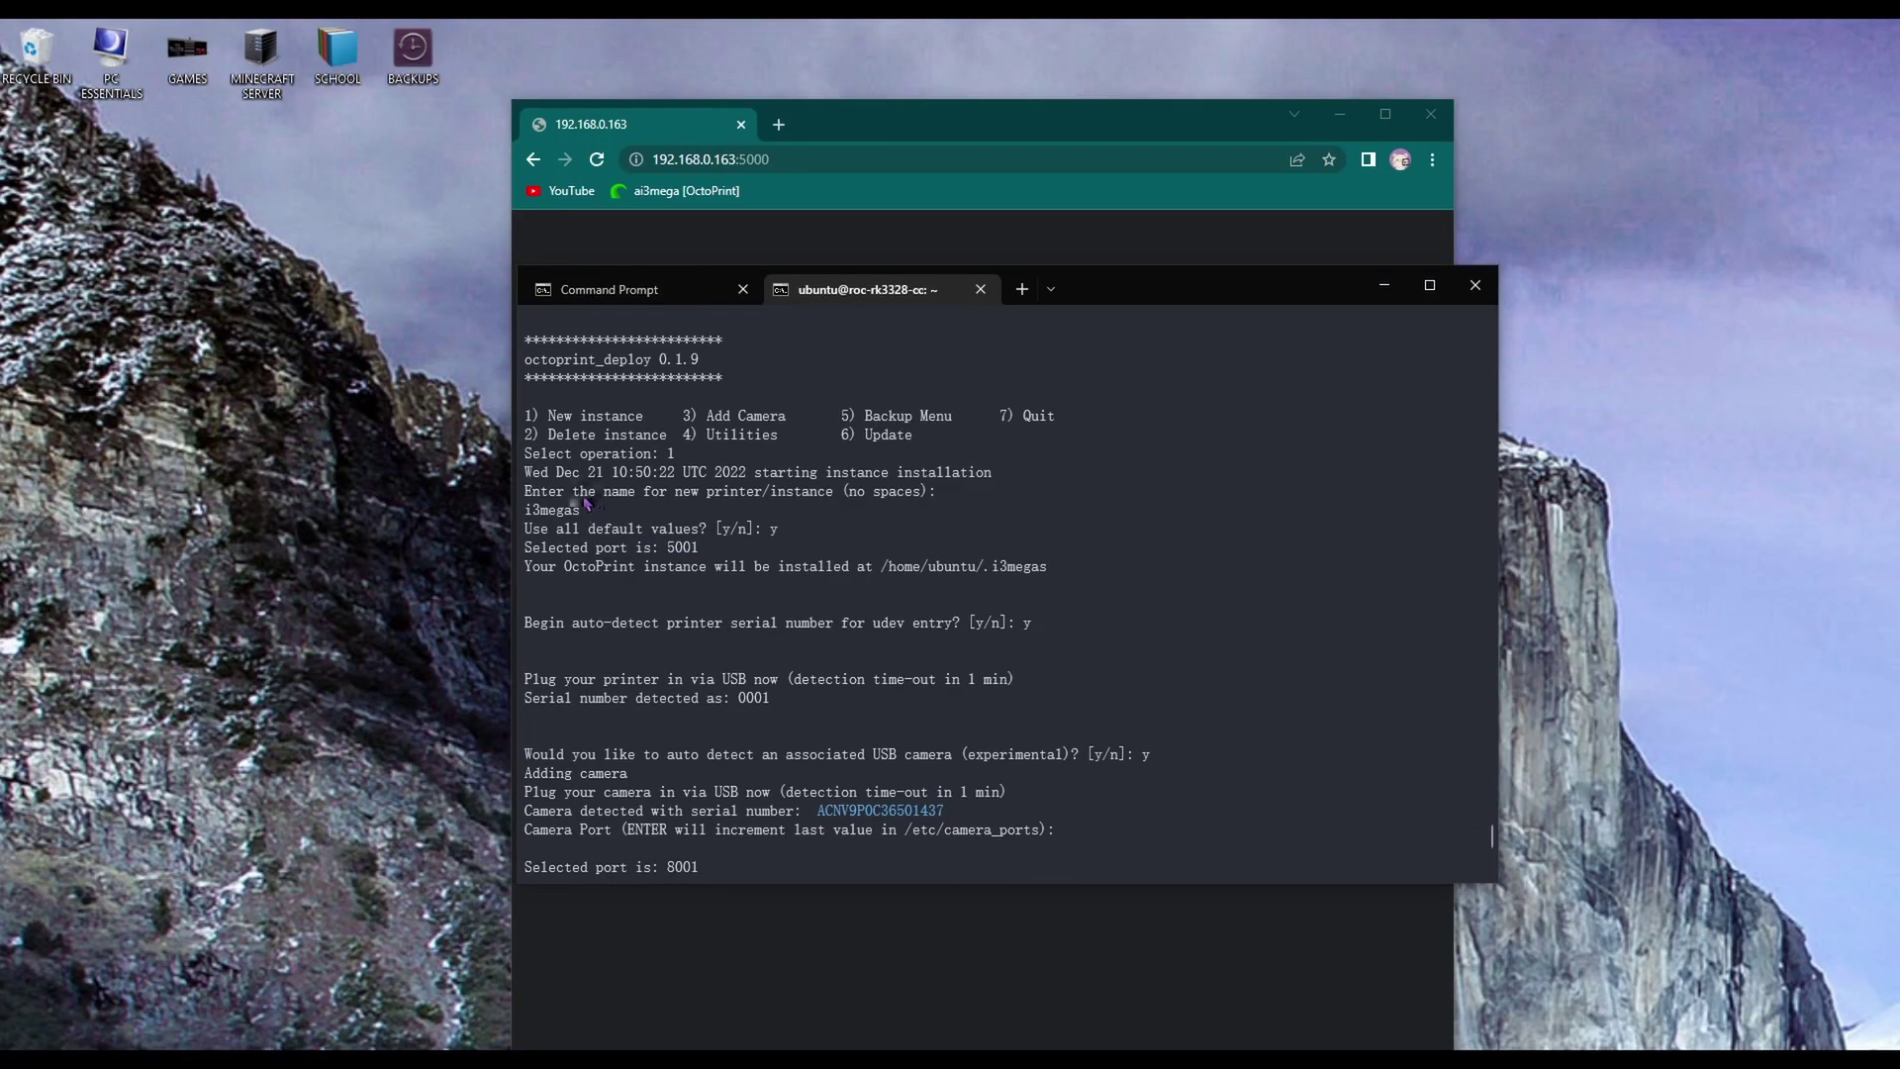
left_click(762, 160)
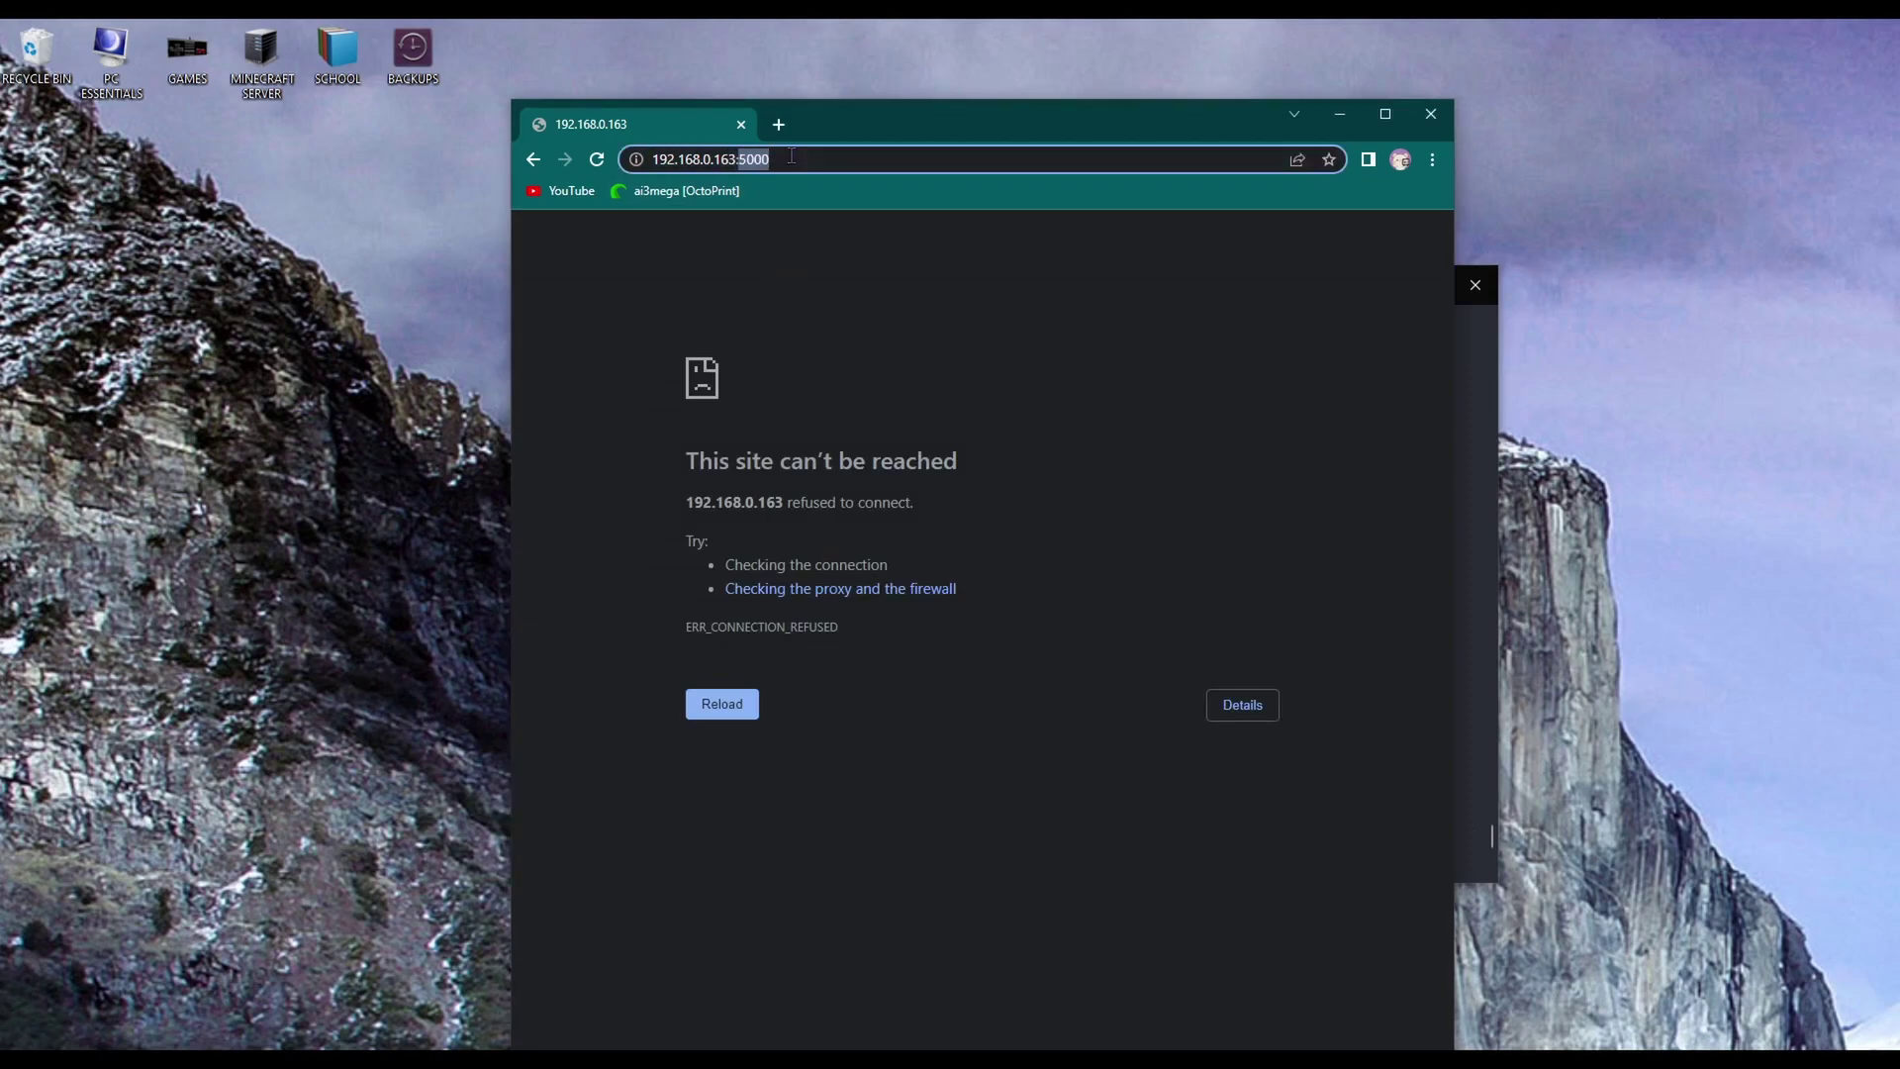
left_click(793, 157)
key("BackSpace")
type("1")
key("Return")
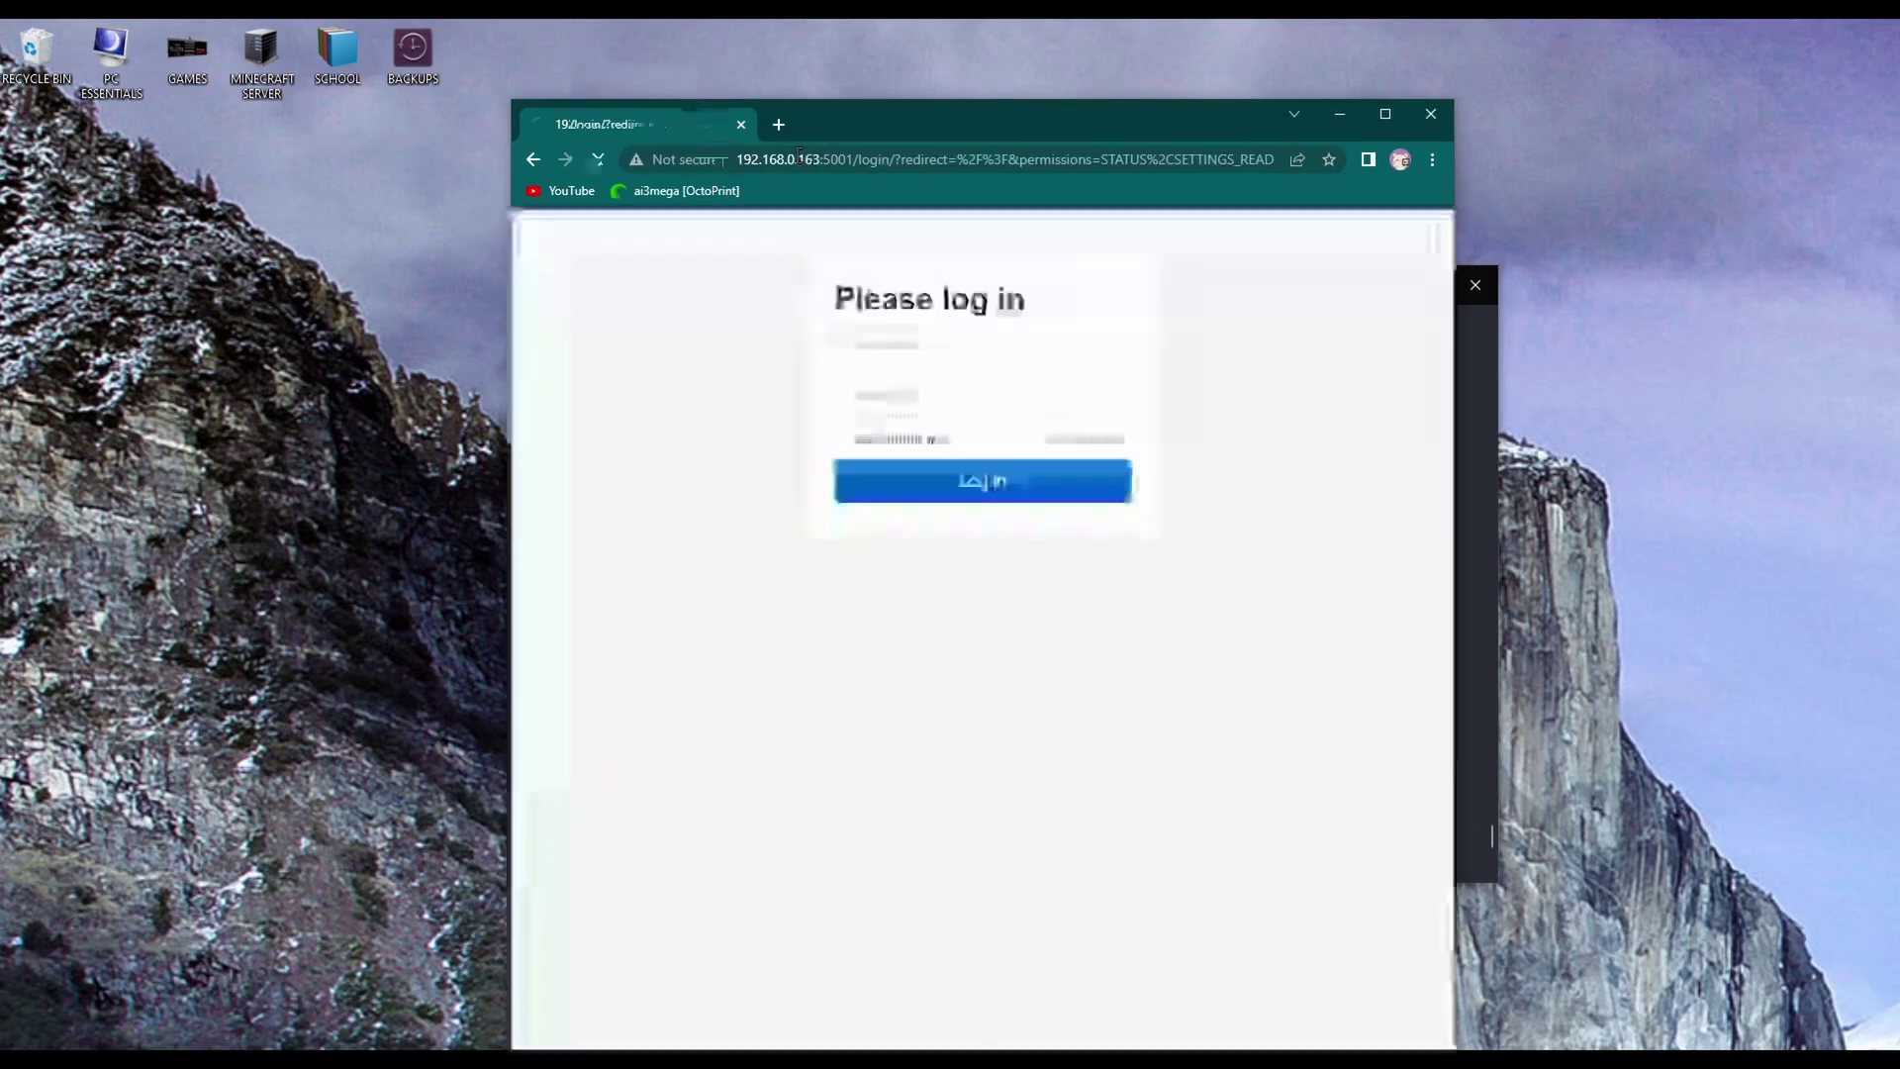
Log in with the saved admin credentials and Remember me ticked
left_click(912, 336)
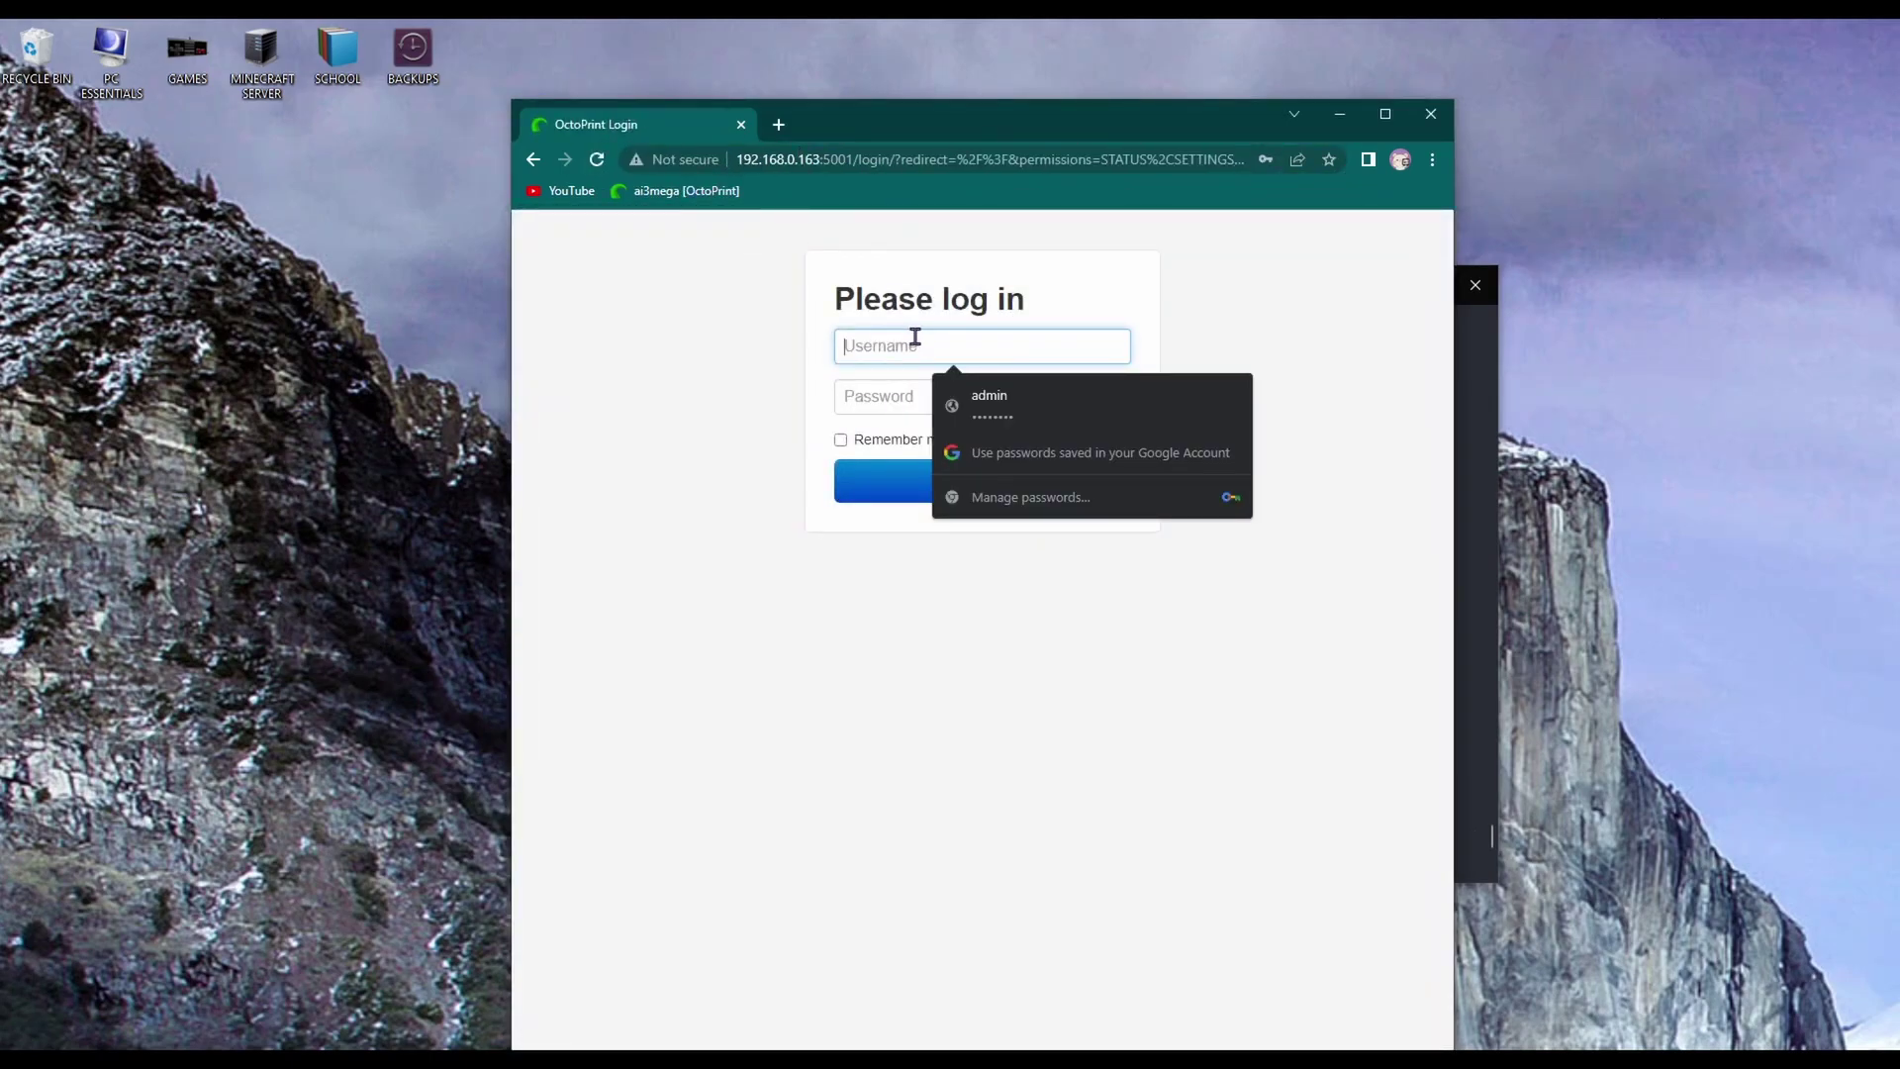
left_click(952, 389)
left_click(886, 397)
left_click_drag(886, 395, 798, 407)
type("***")
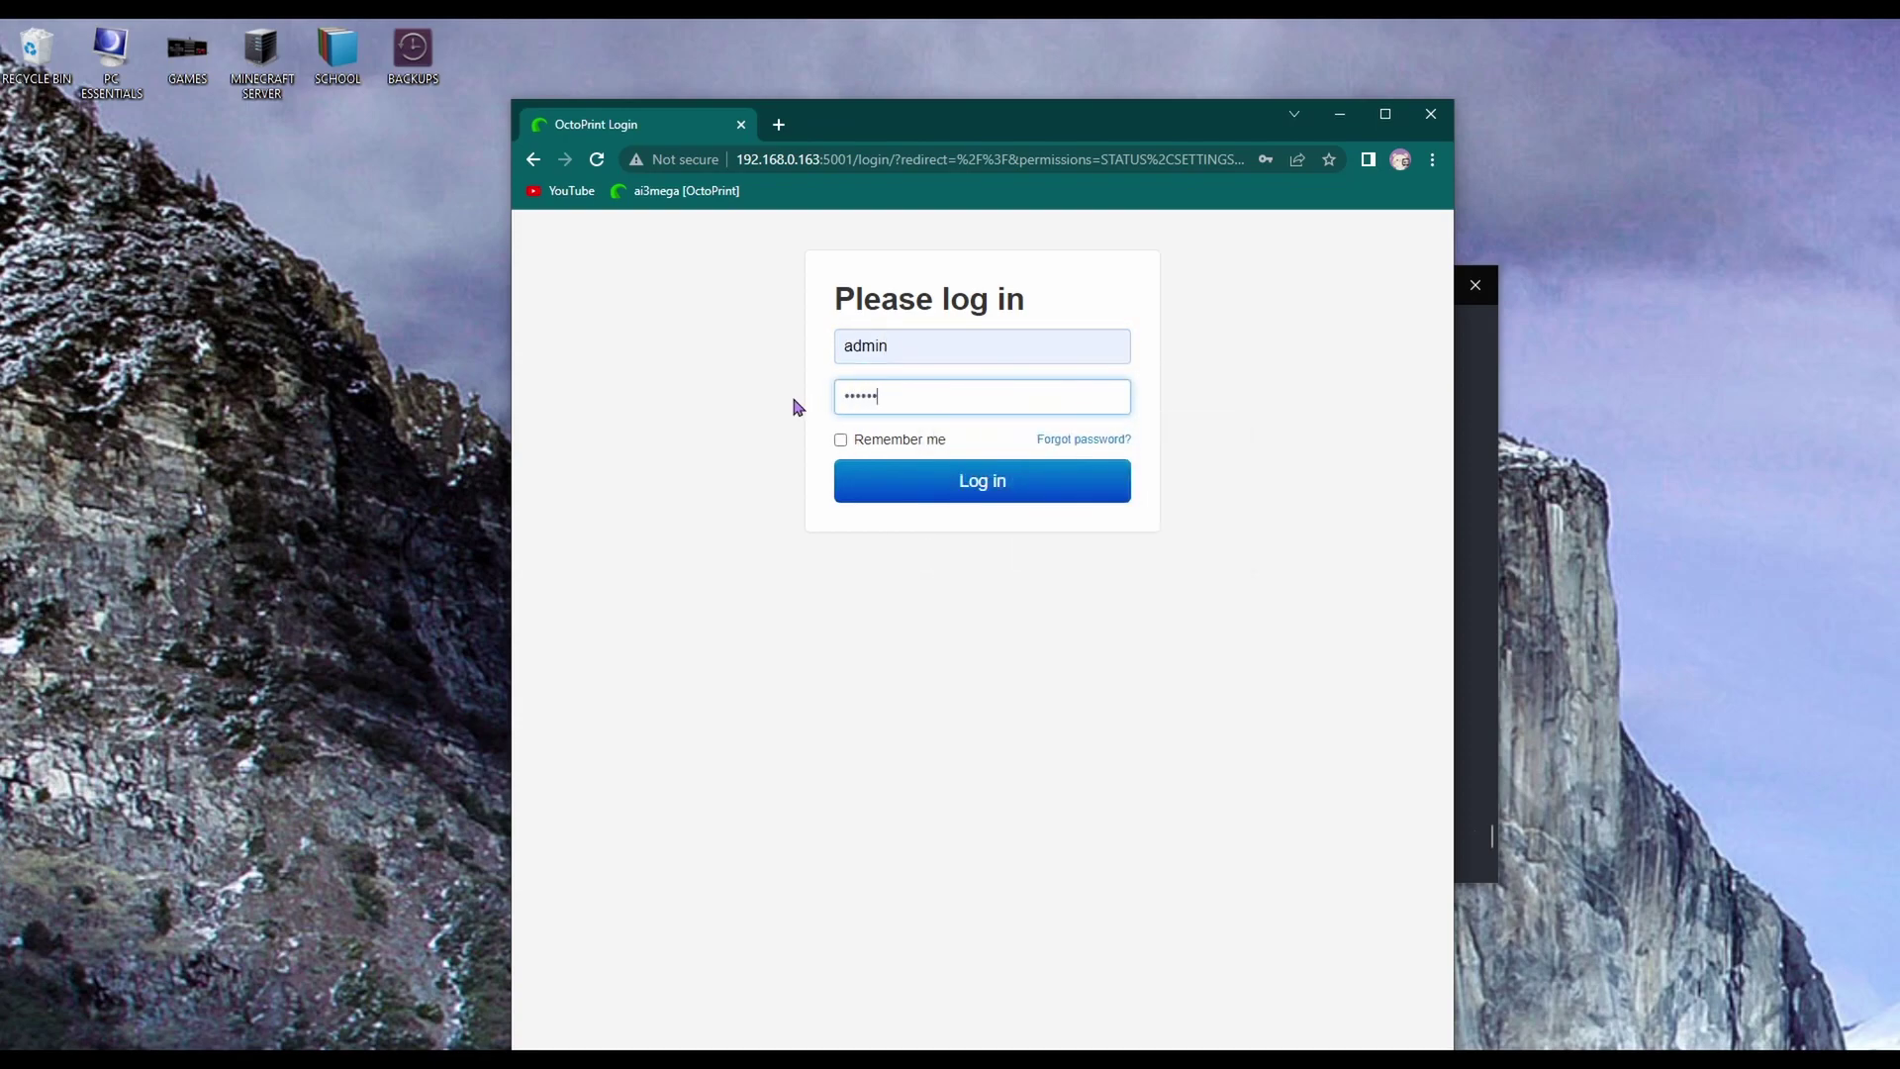
left_click(840, 439)
left_click(905, 475)
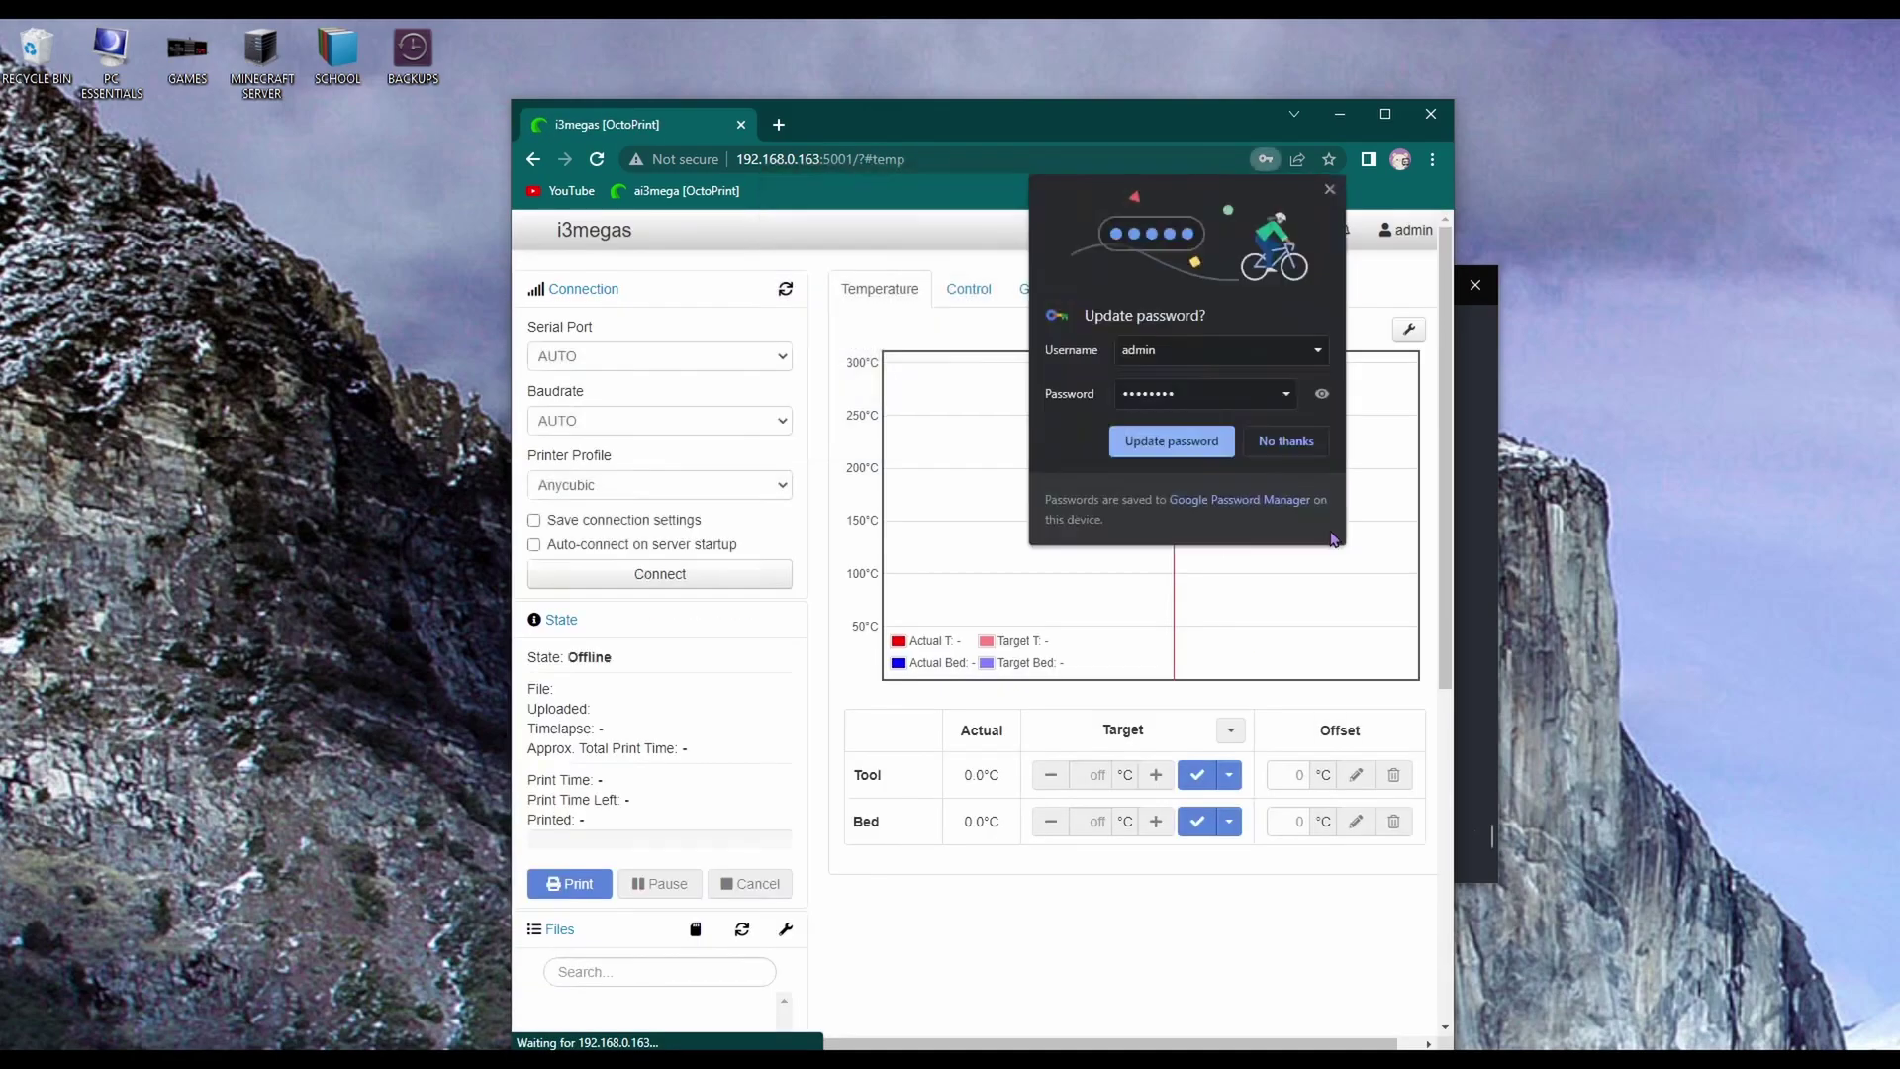
Select /dev/octo_i3megas, enable auto-connect and saved settings, then connect to the printer
left_click(1286, 441)
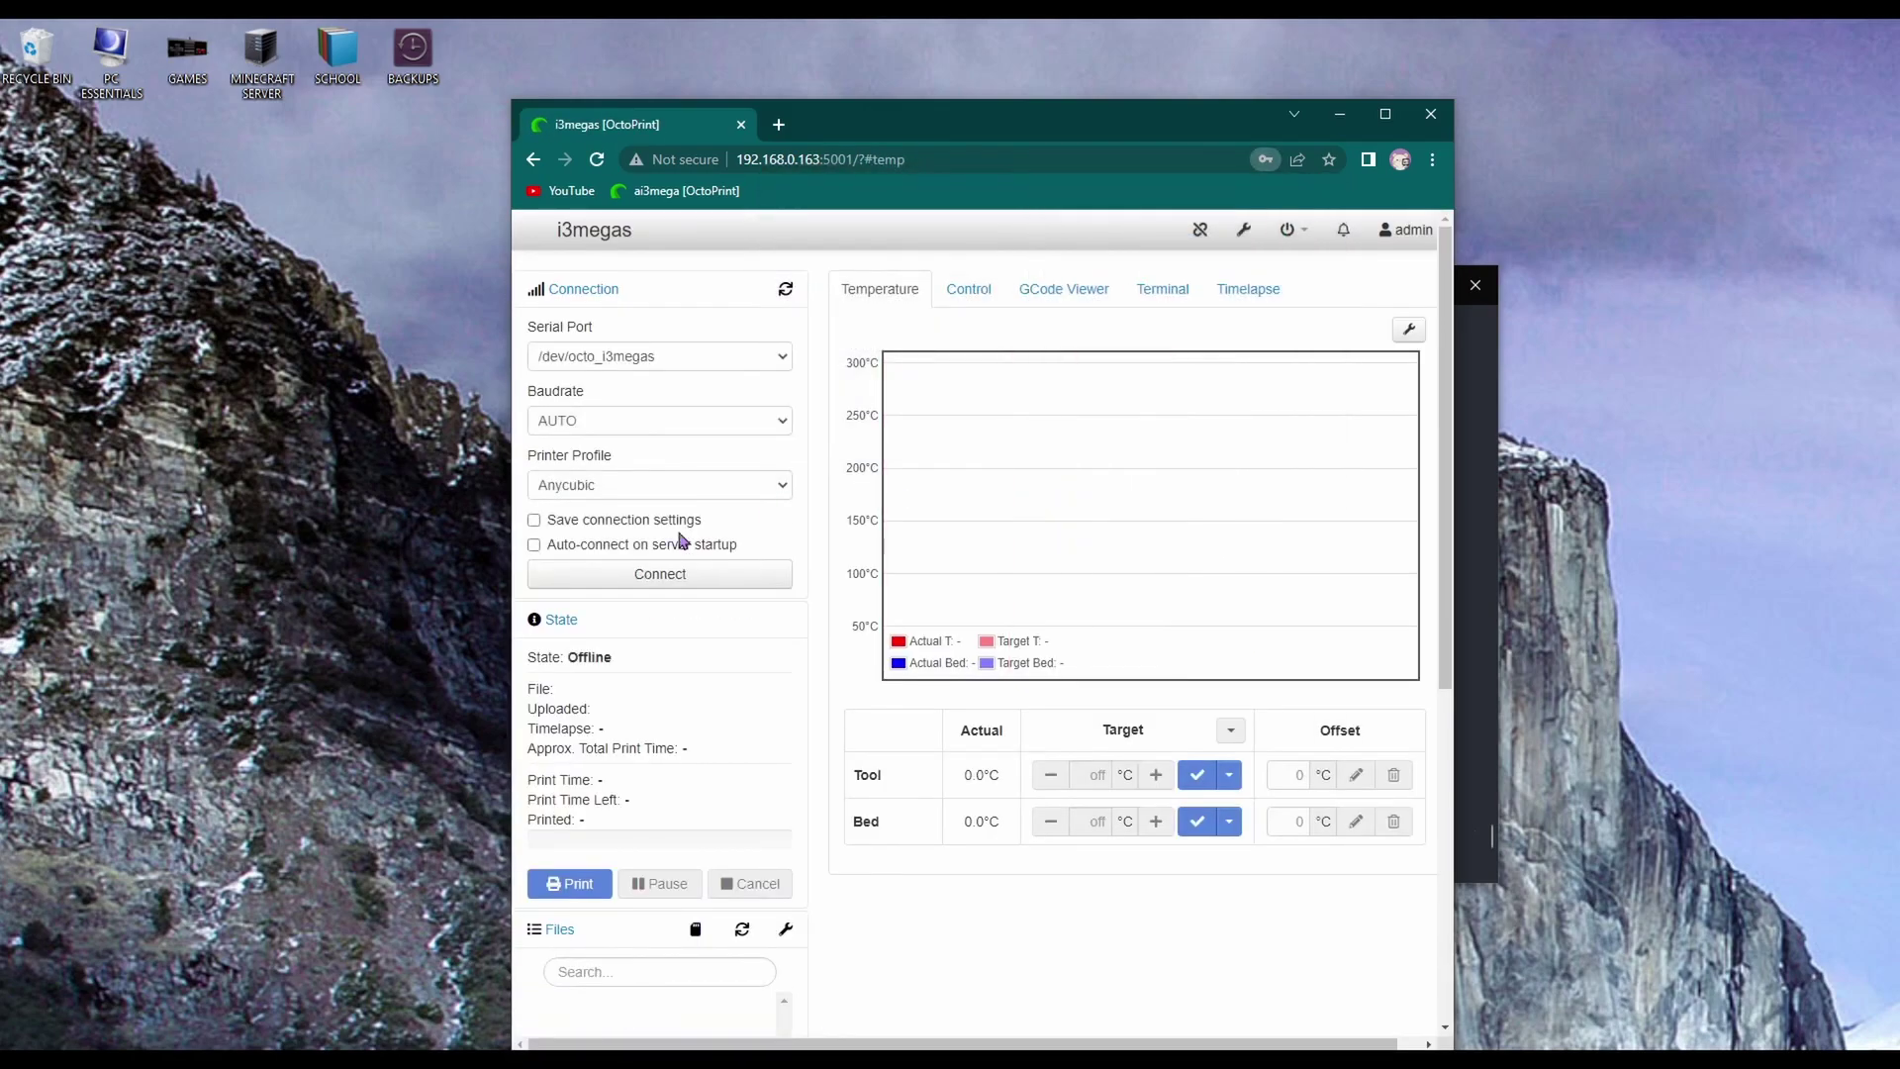
left_click(730, 358)
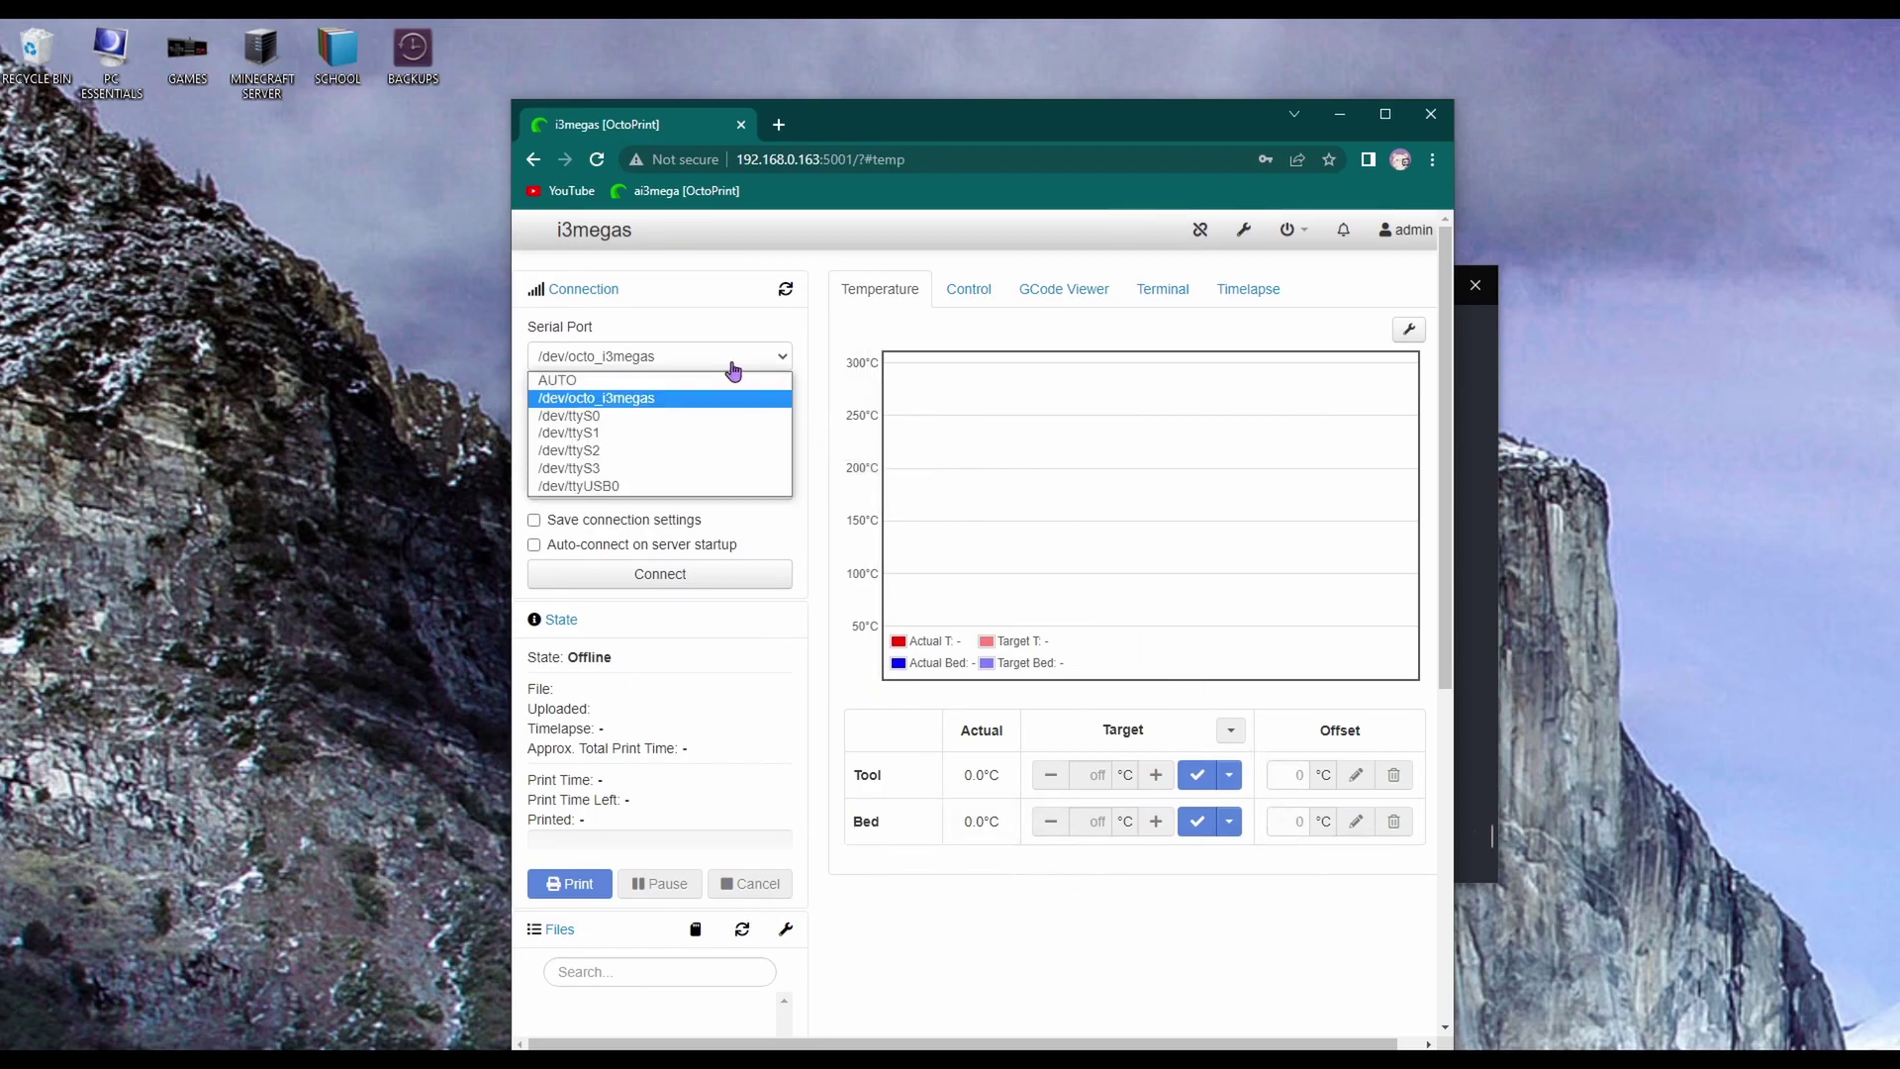
left_click(595, 401)
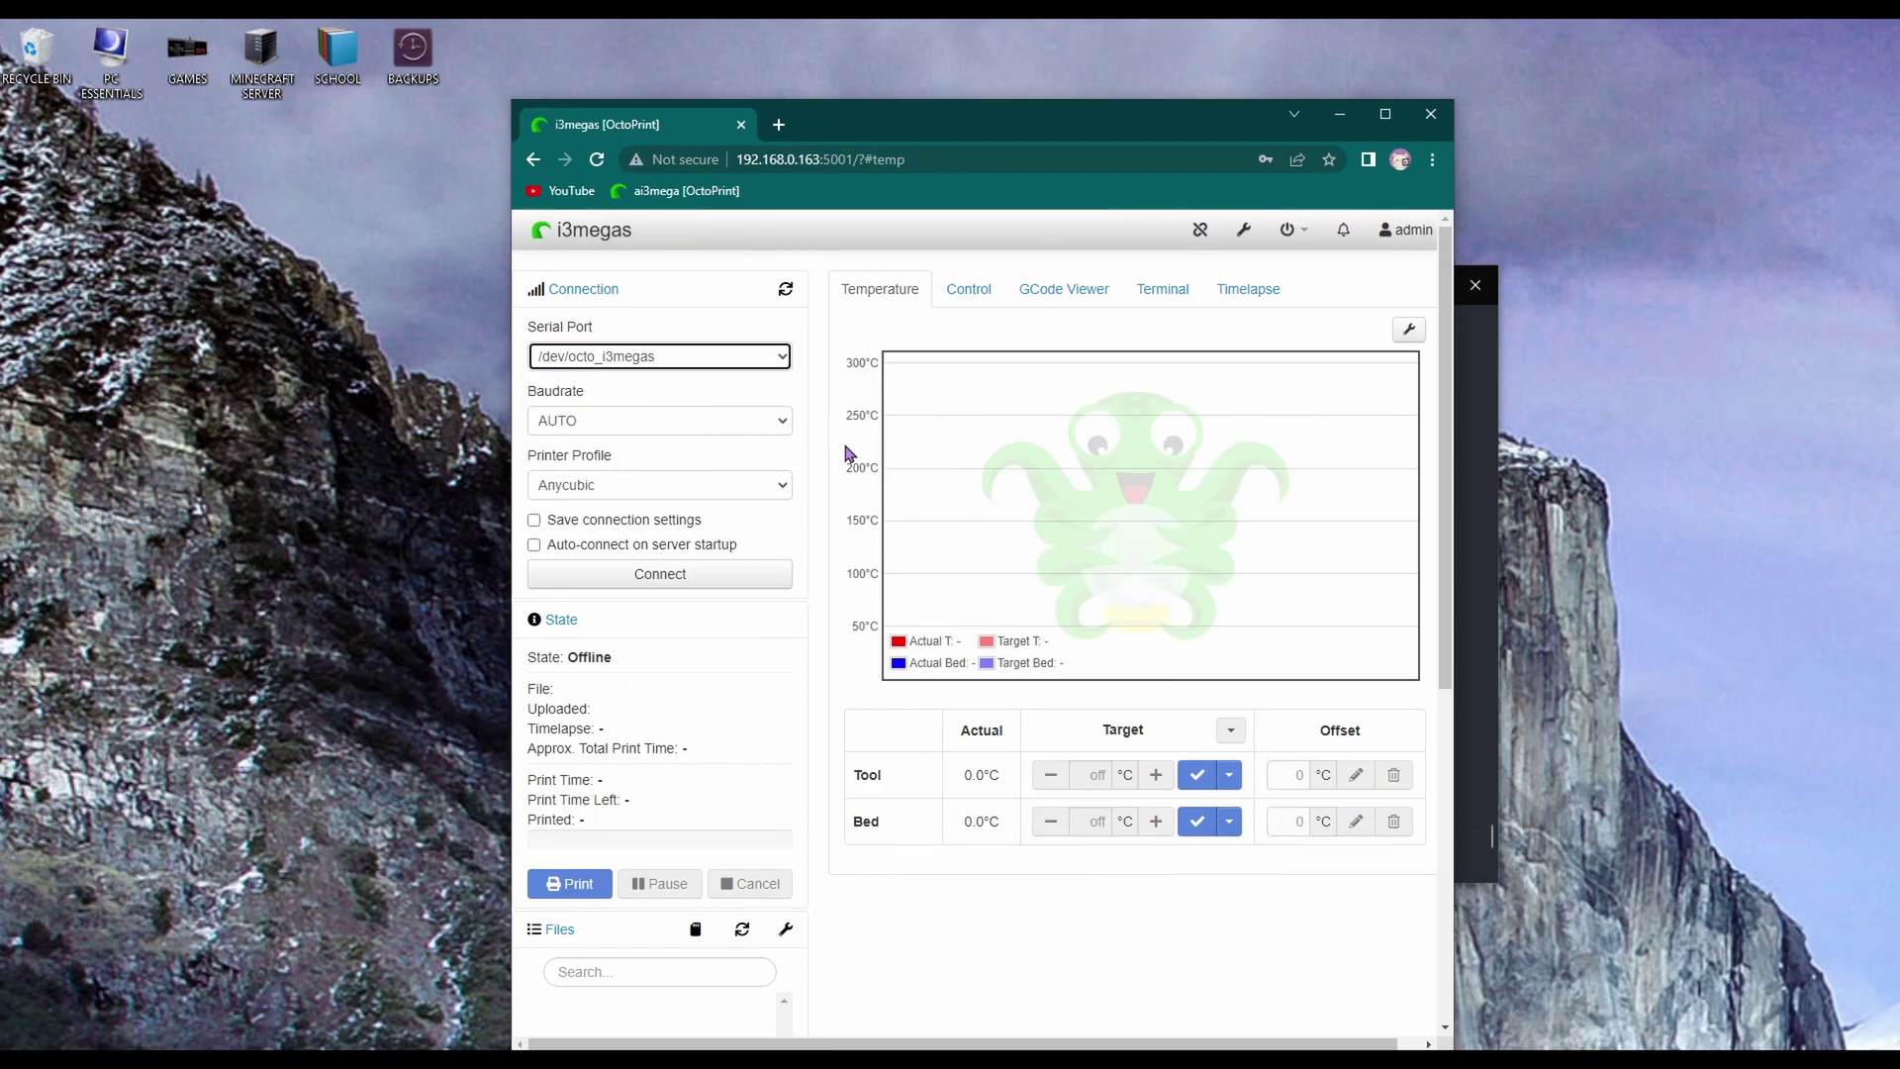
left_click(536, 545)
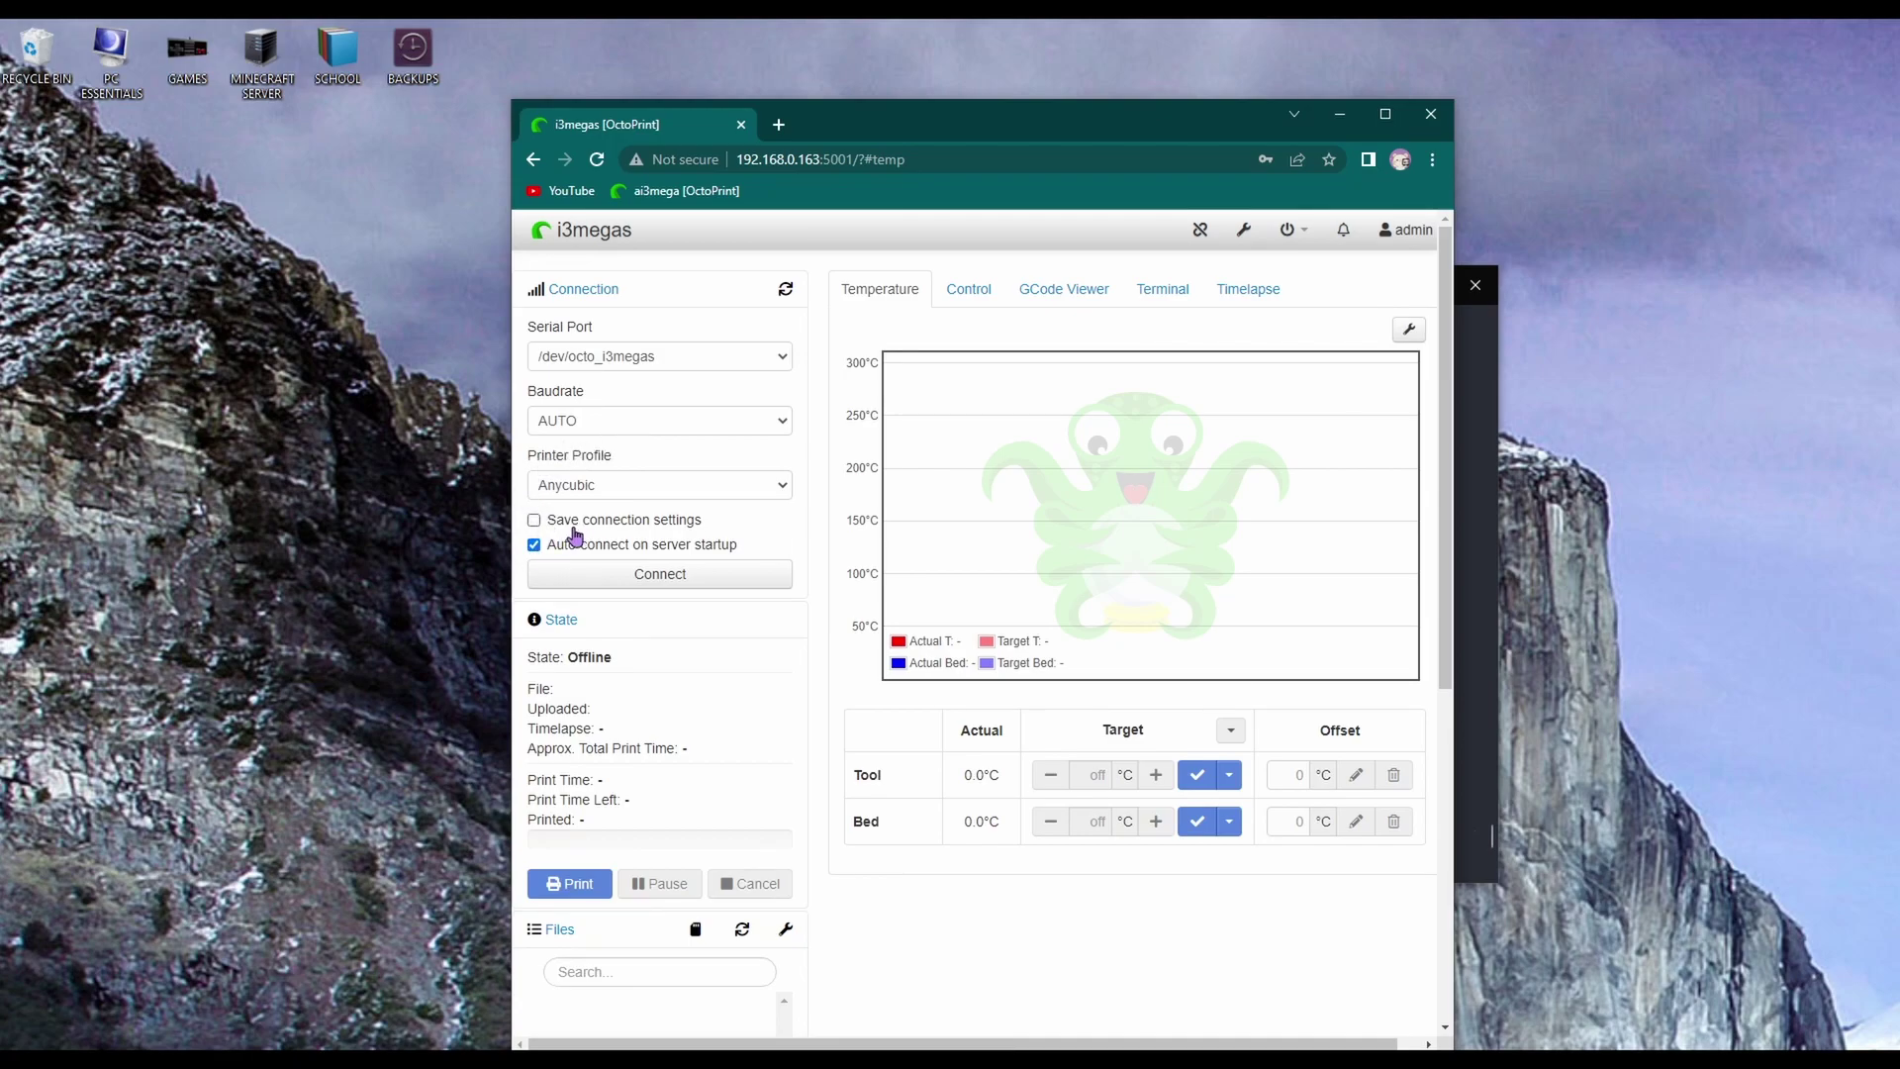
left_click(533, 520)
left_click(1384, 114)
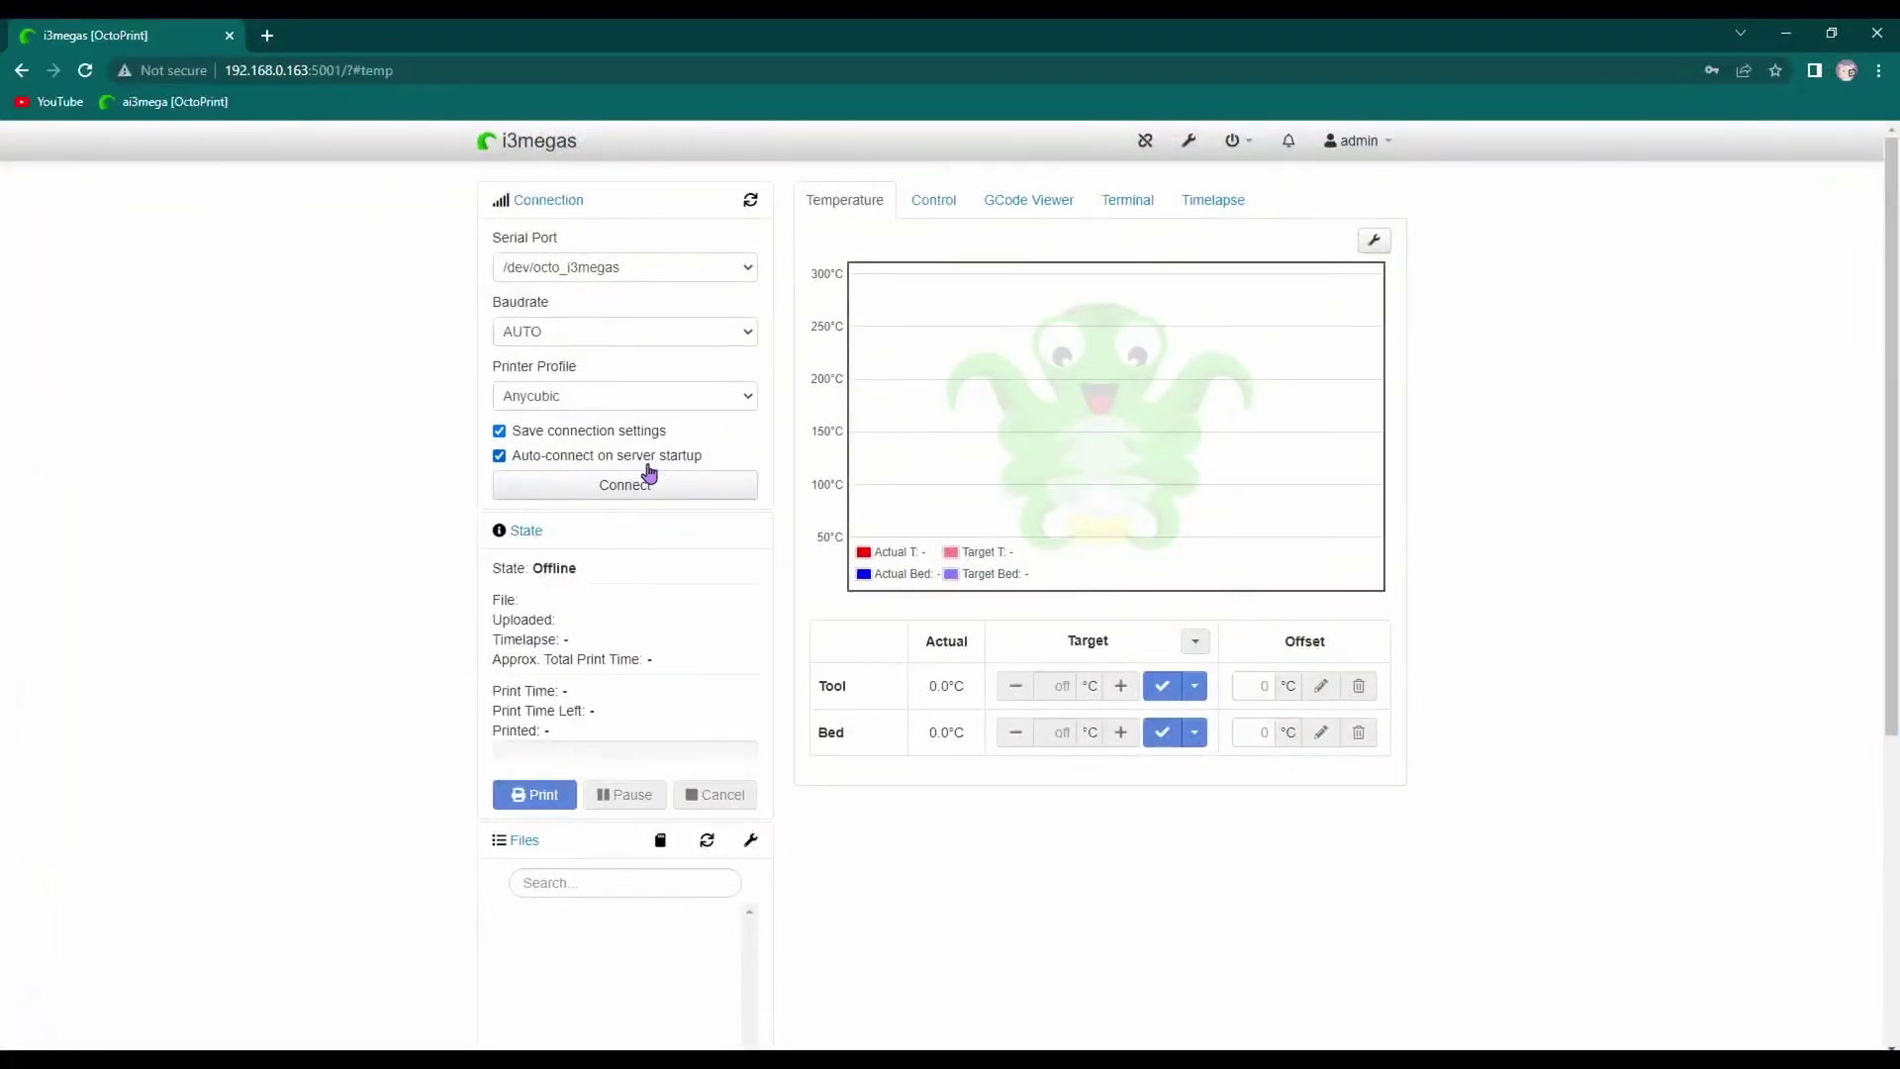
left_click(641, 489)
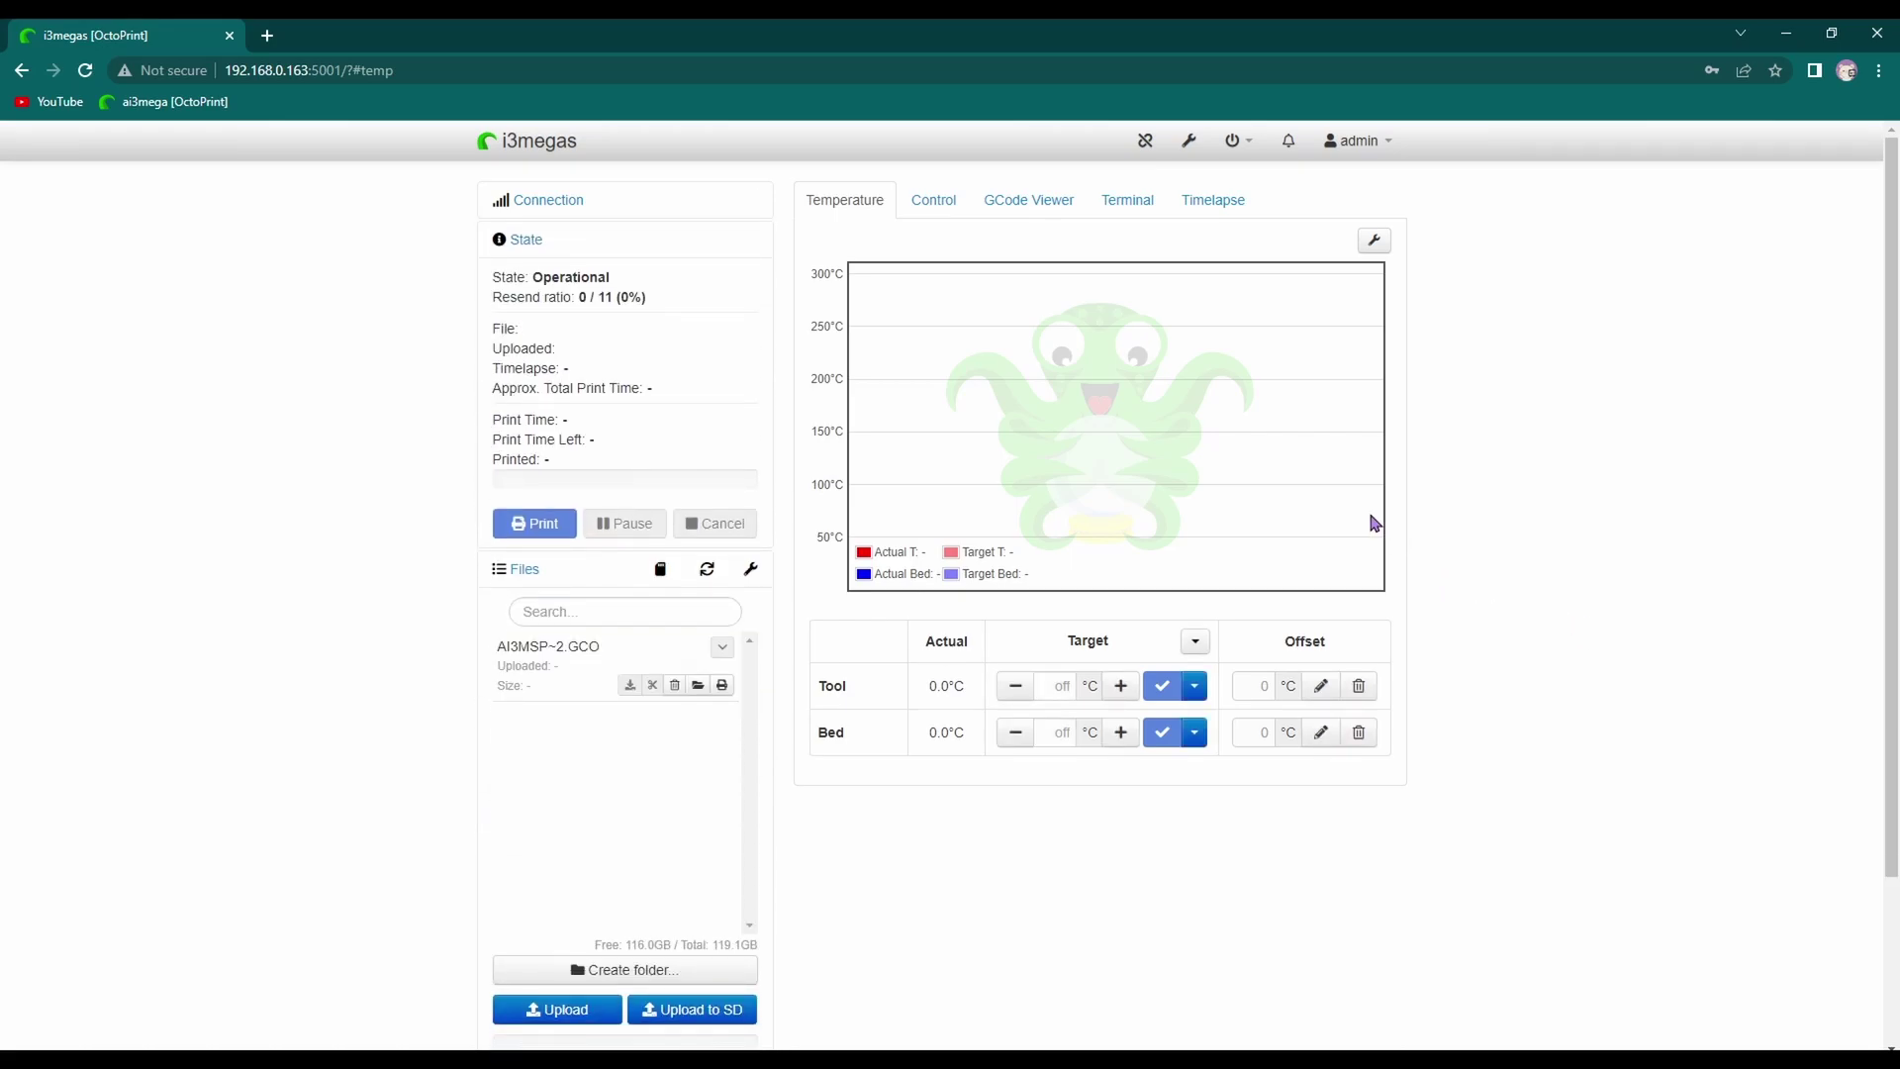
Go to the Control tab, then open OctoPrint's Webcam & Timelapse settings
left_click(952, 203)
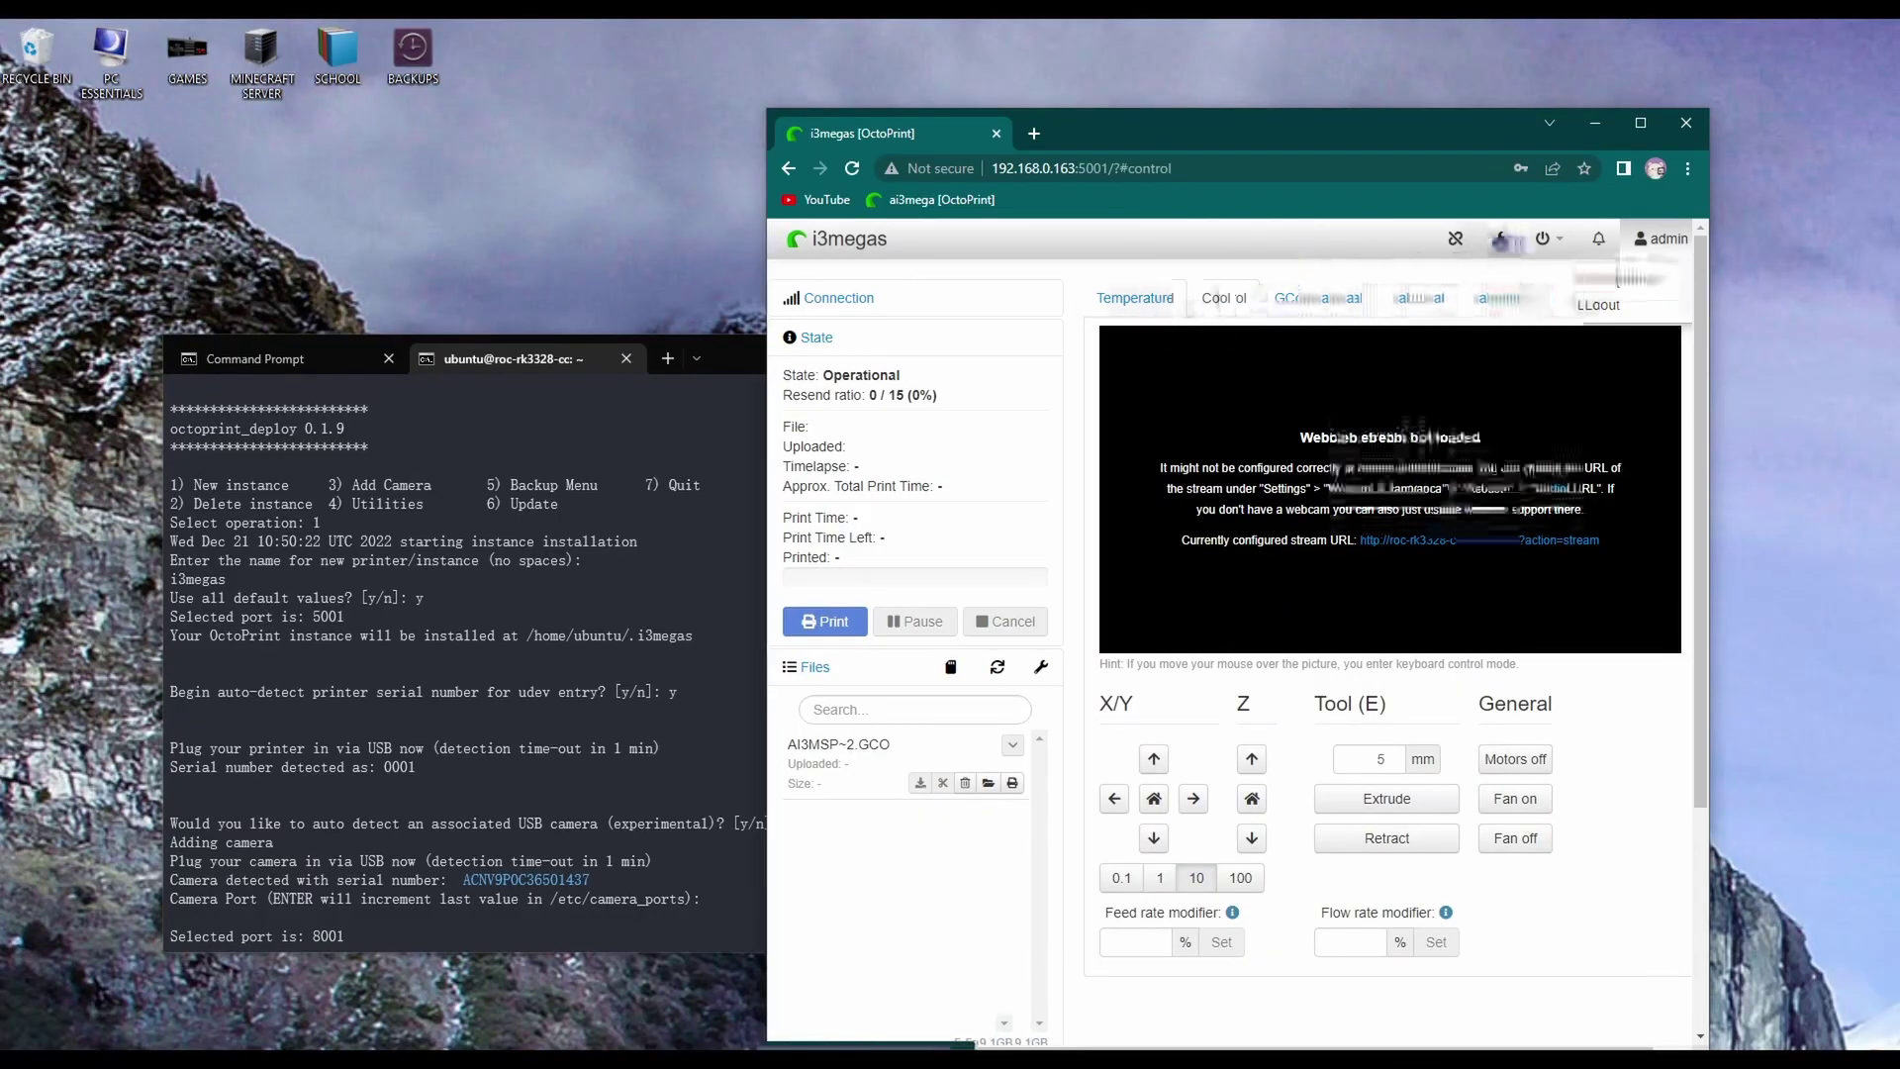
left_click(1502, 239)
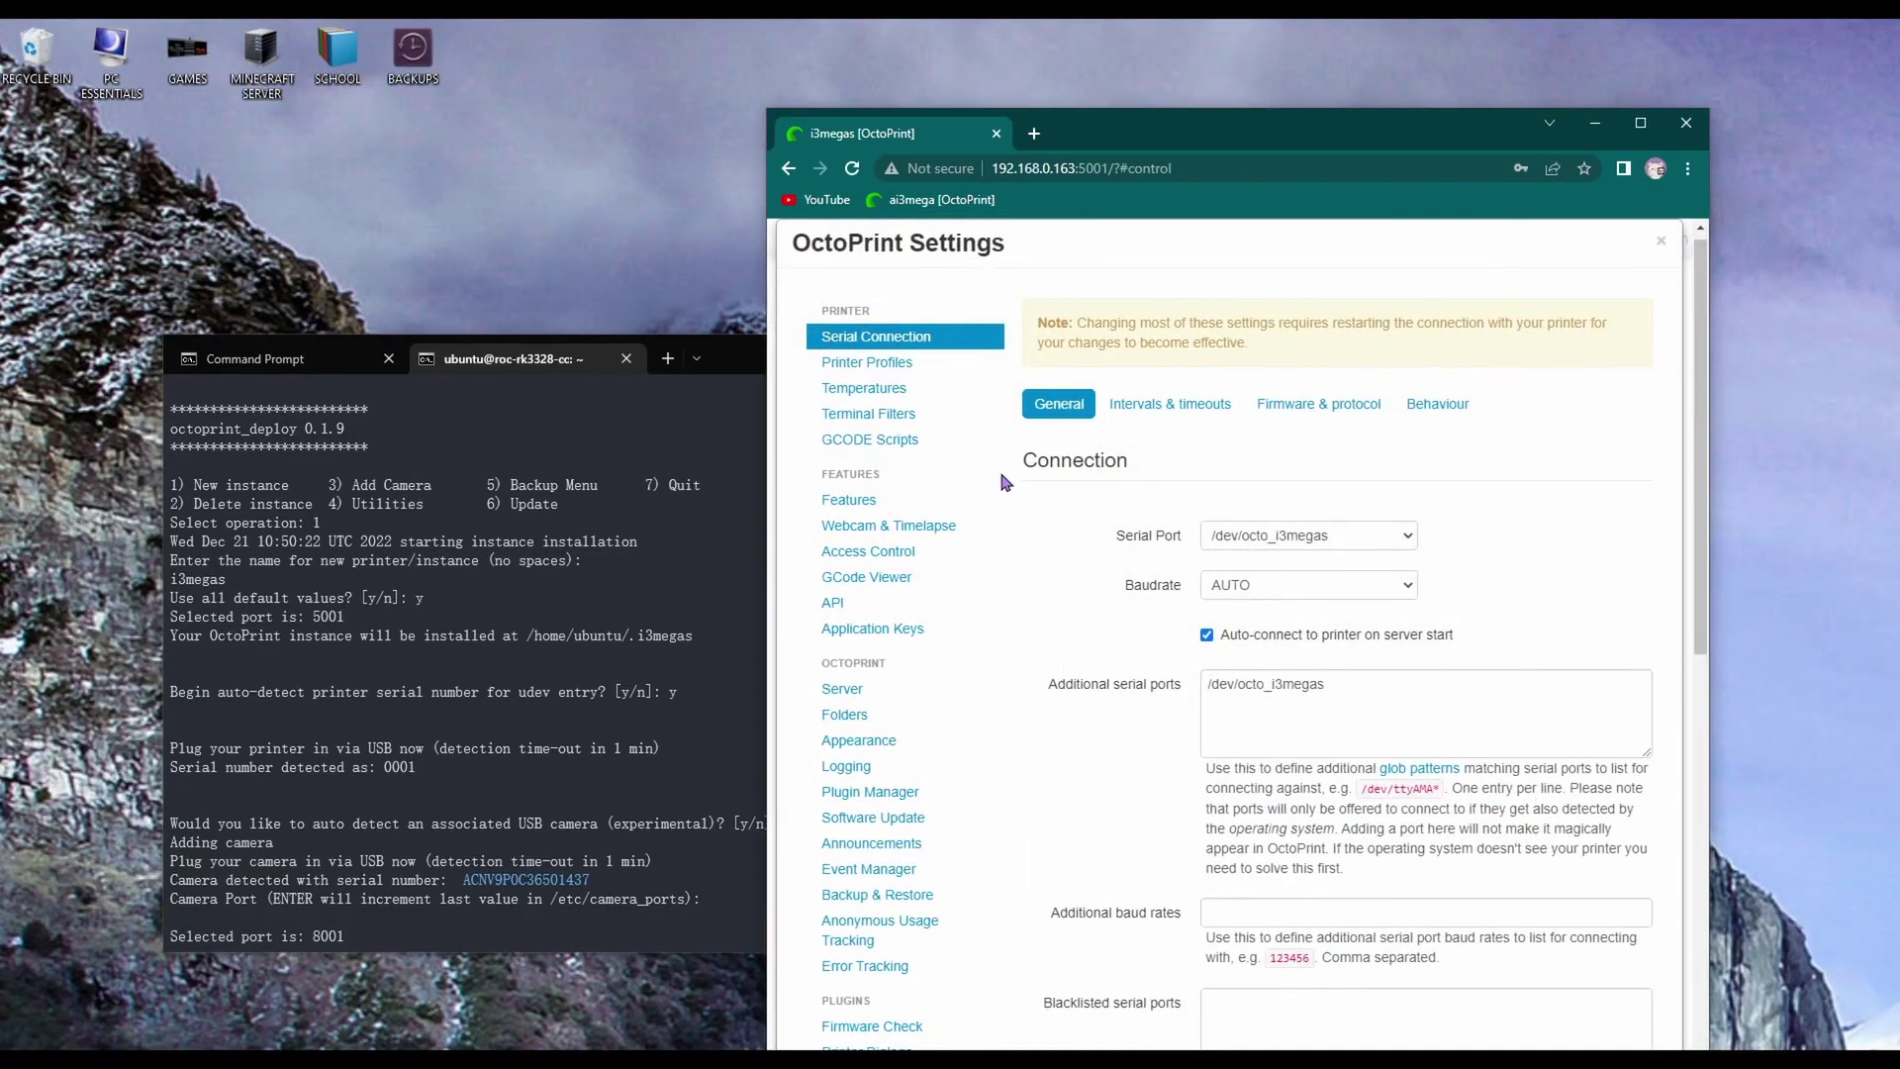
scroll(925, 623, "down", 5)
scroll(925, 655, "up", 3)
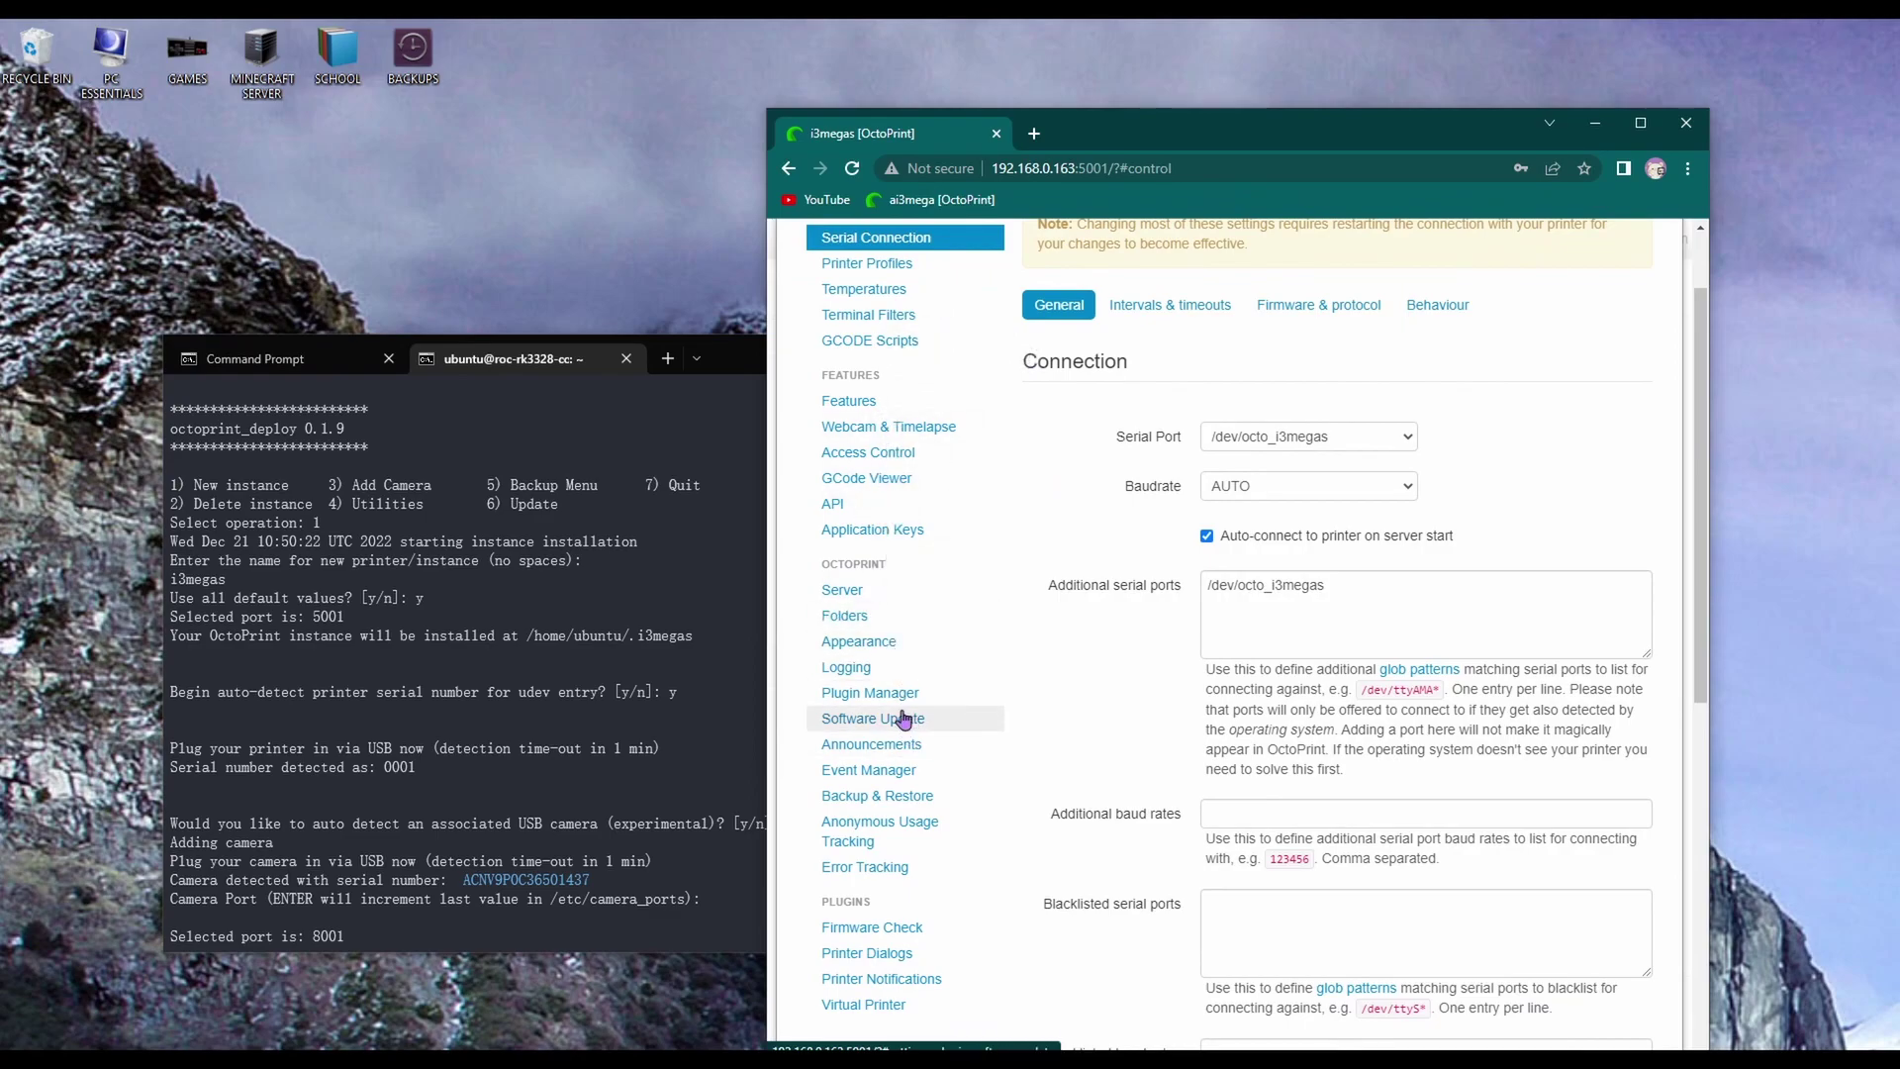
left_click(876, 428)
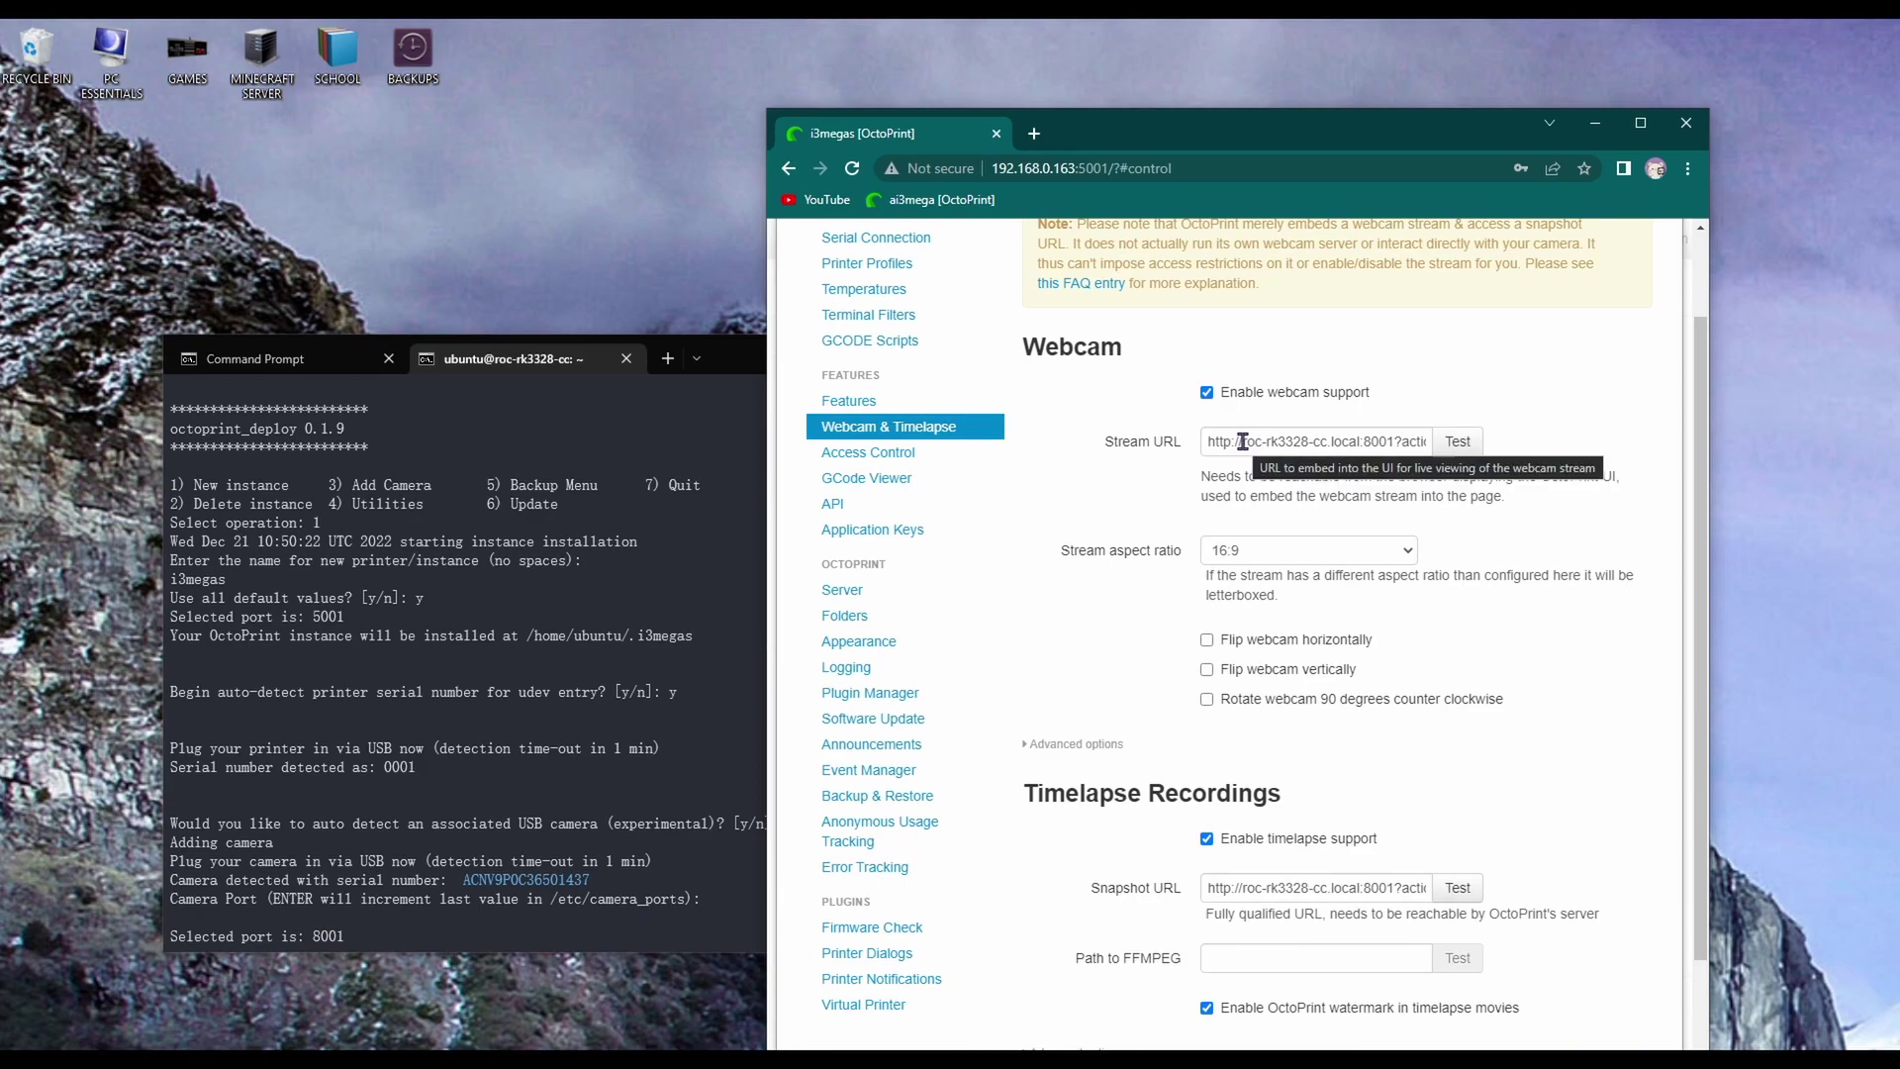
Replace the Stream URL hostname with the board's IP 192.168.0.163
left_click_drag(993, 168, 1076, 168)
key("ctrl+c")
left_click_drag(1243, 444, 1346, 450)
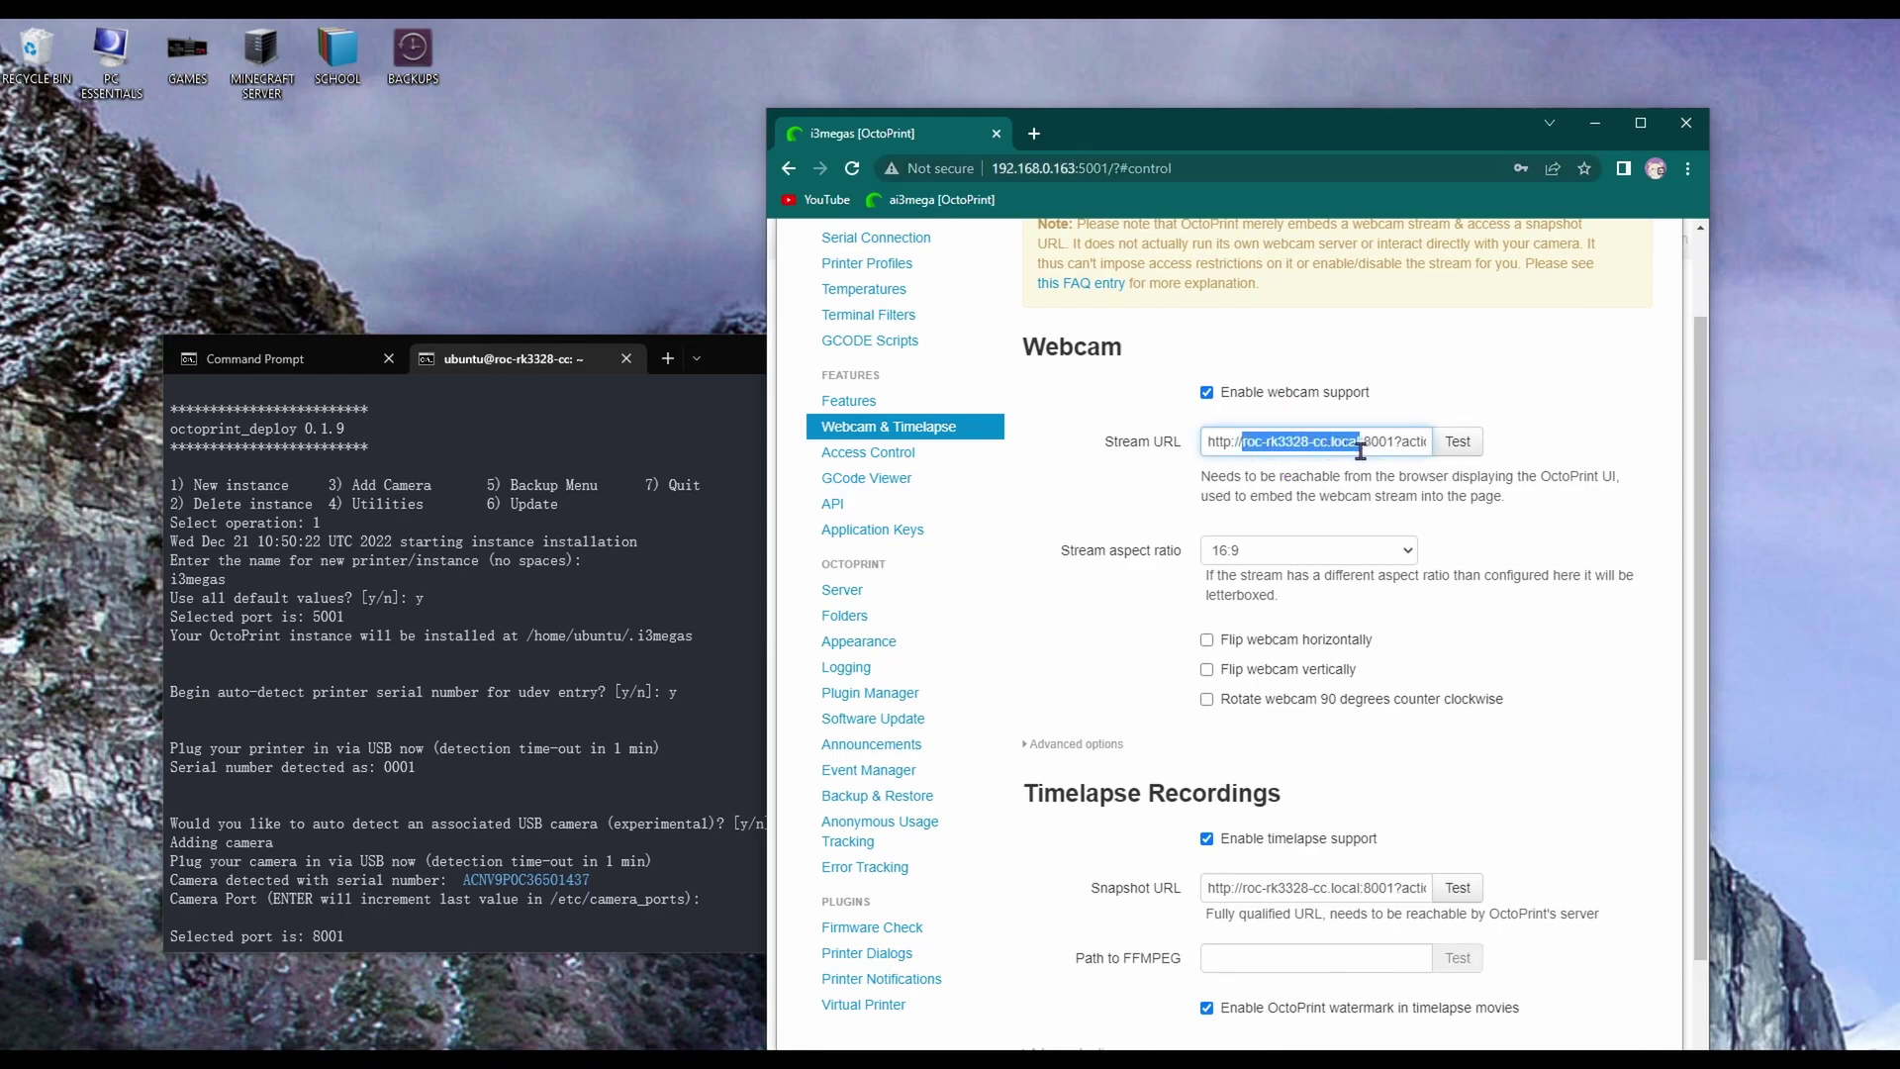
key("ctrl+v")
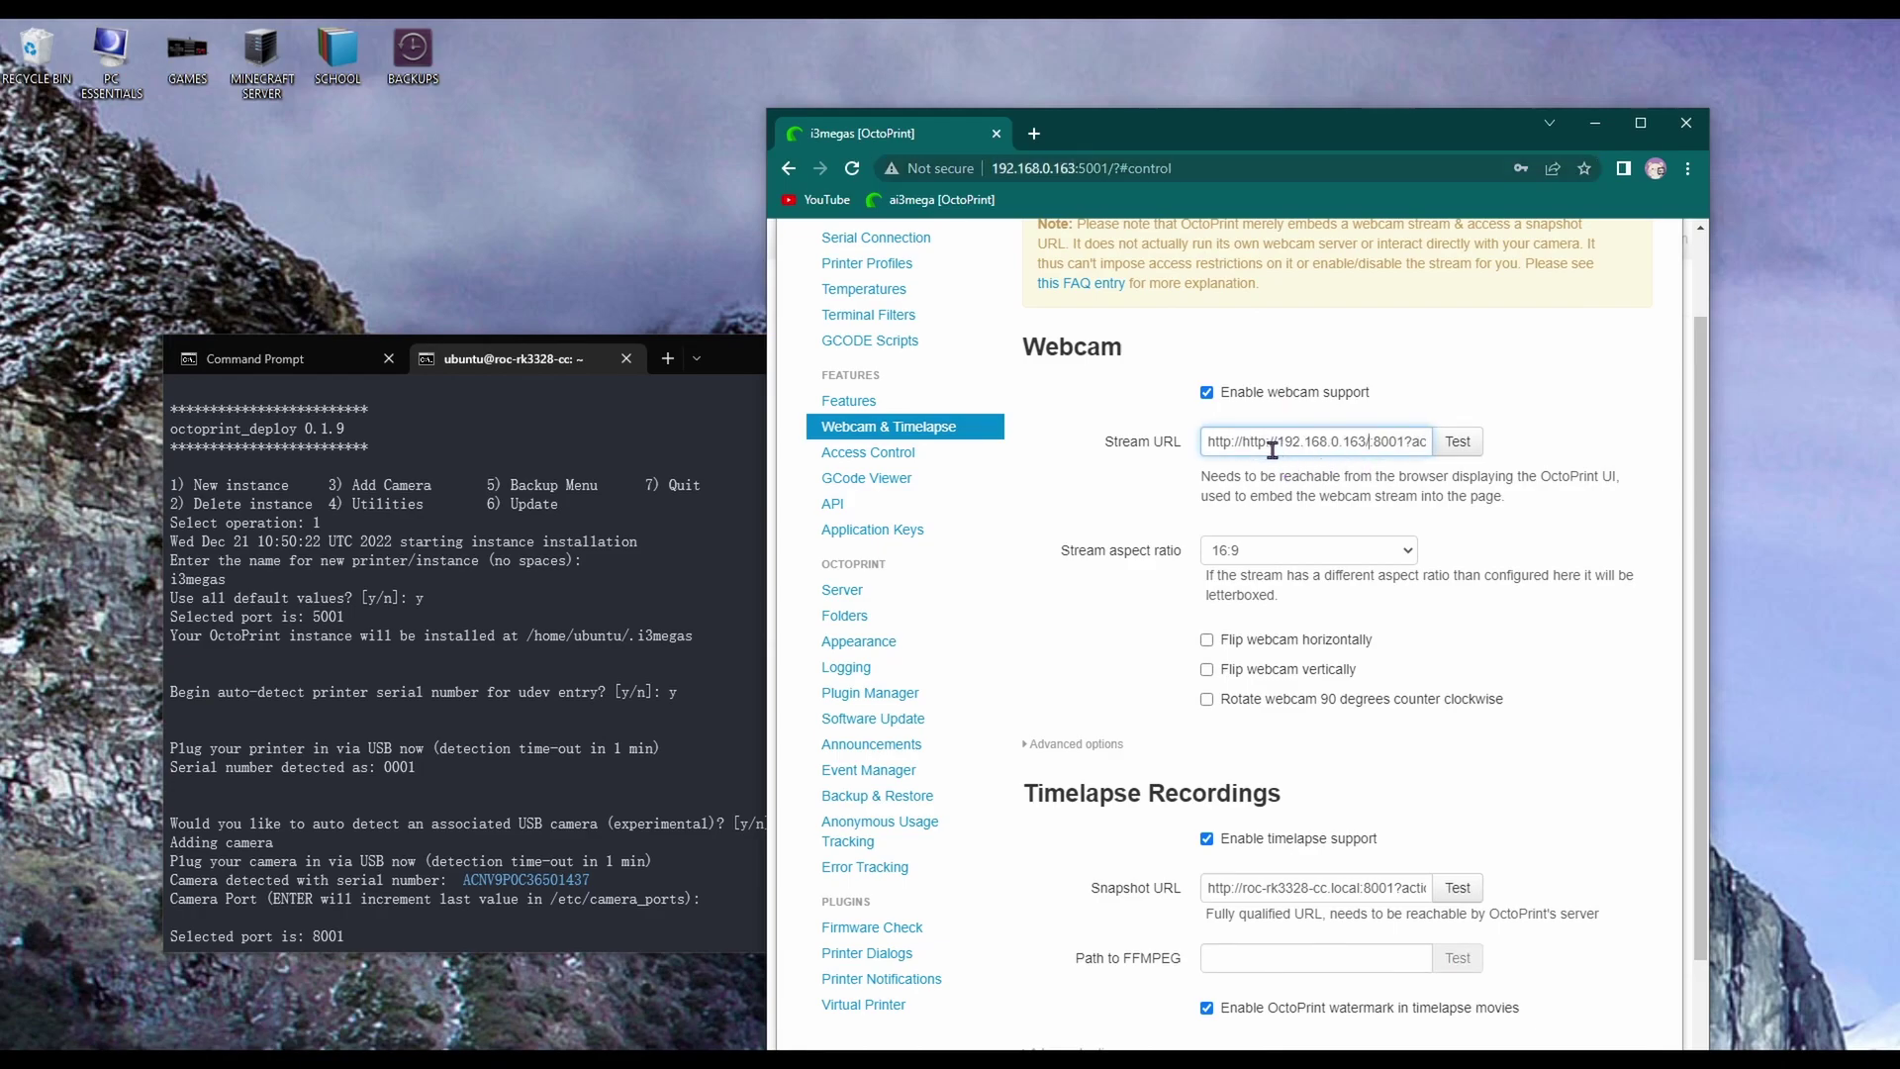
key("ctrl+z")
left_click(1232, 442)
left_click_drag(1205, 442, 1362, 442)
key("ctrl+v")
Replace the Snapshot URL hostname with 192.168.0.163 and test the snapshot
scroll(1237, 803, "down", 1)
left_click_drag(1207, 789, 1371, 789)
key("ctrl+v")
left_click(1457, 788)
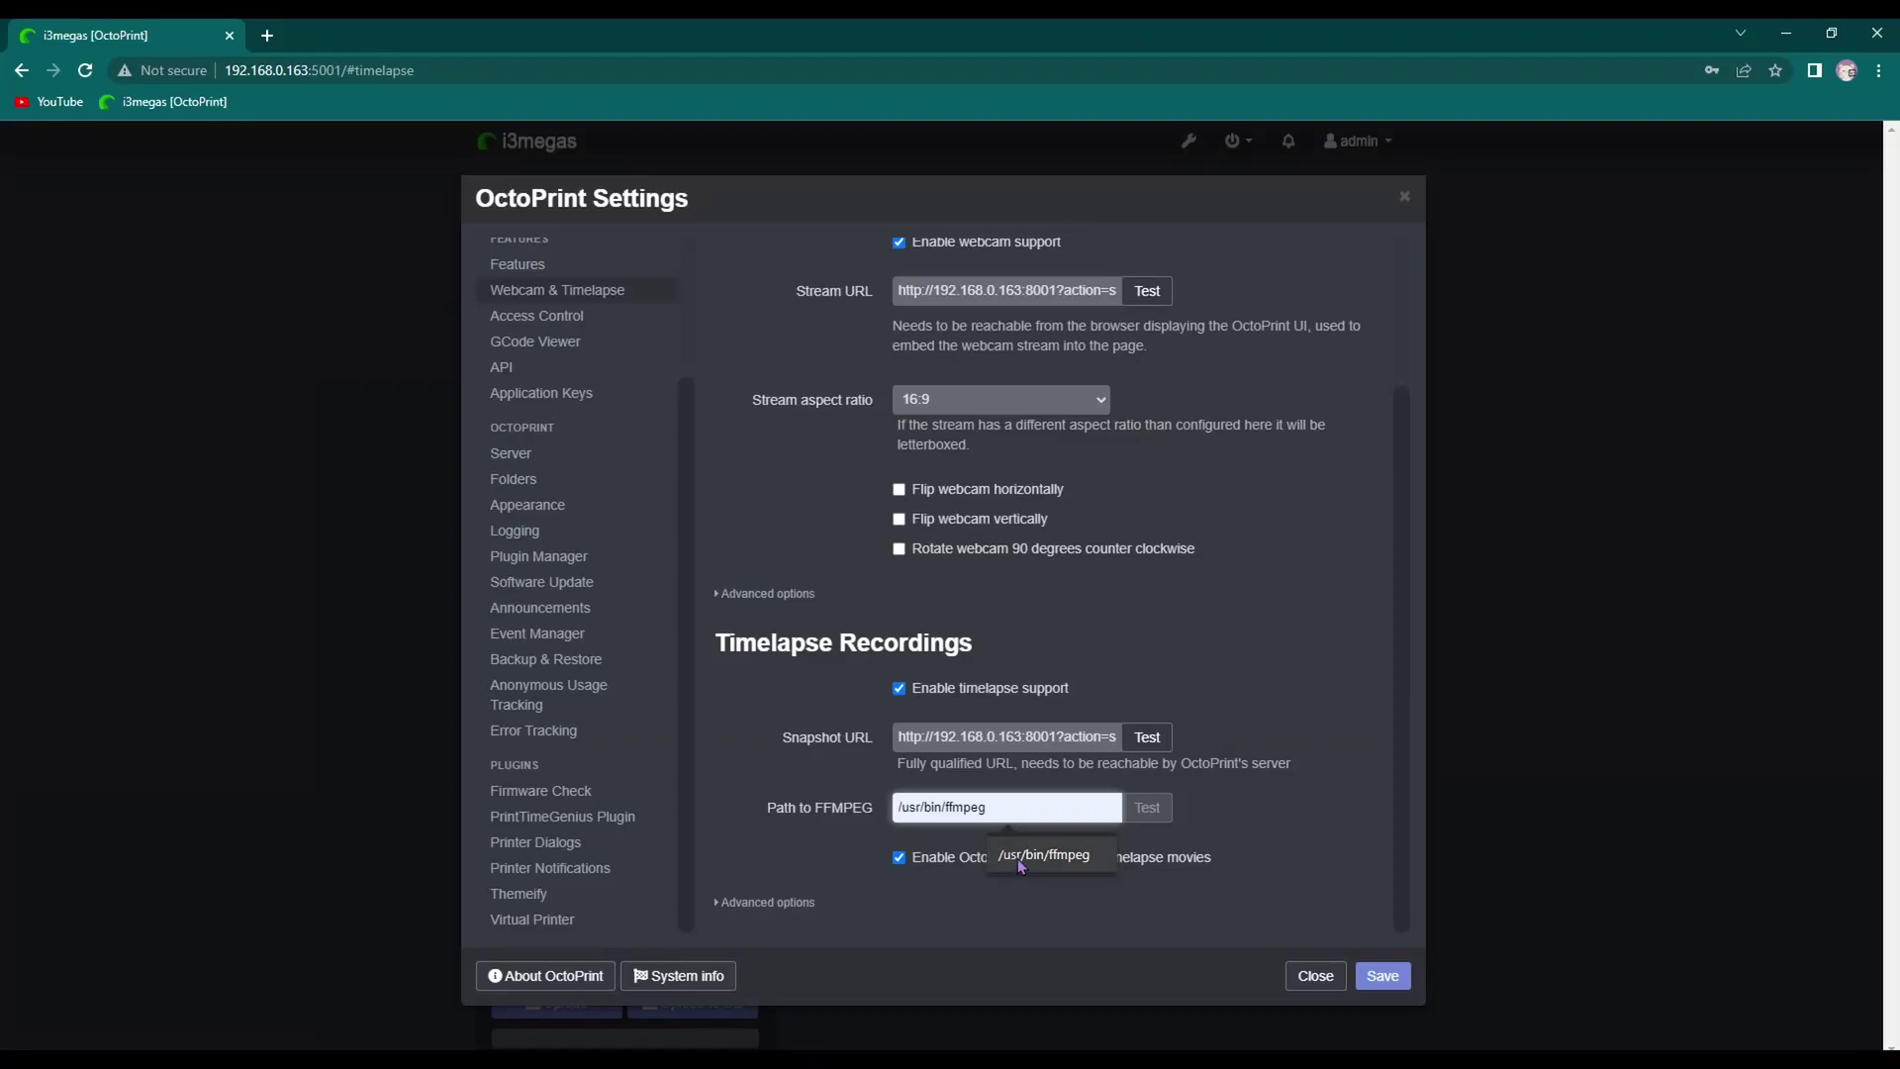
Set the FFMPEG path to /usr/bin/ffmpeg, verify it, and close the snapshot preview
left_click(1047, 858)
left_click_drag(897, 807, 1034, 806)
left_click(1166, 809)
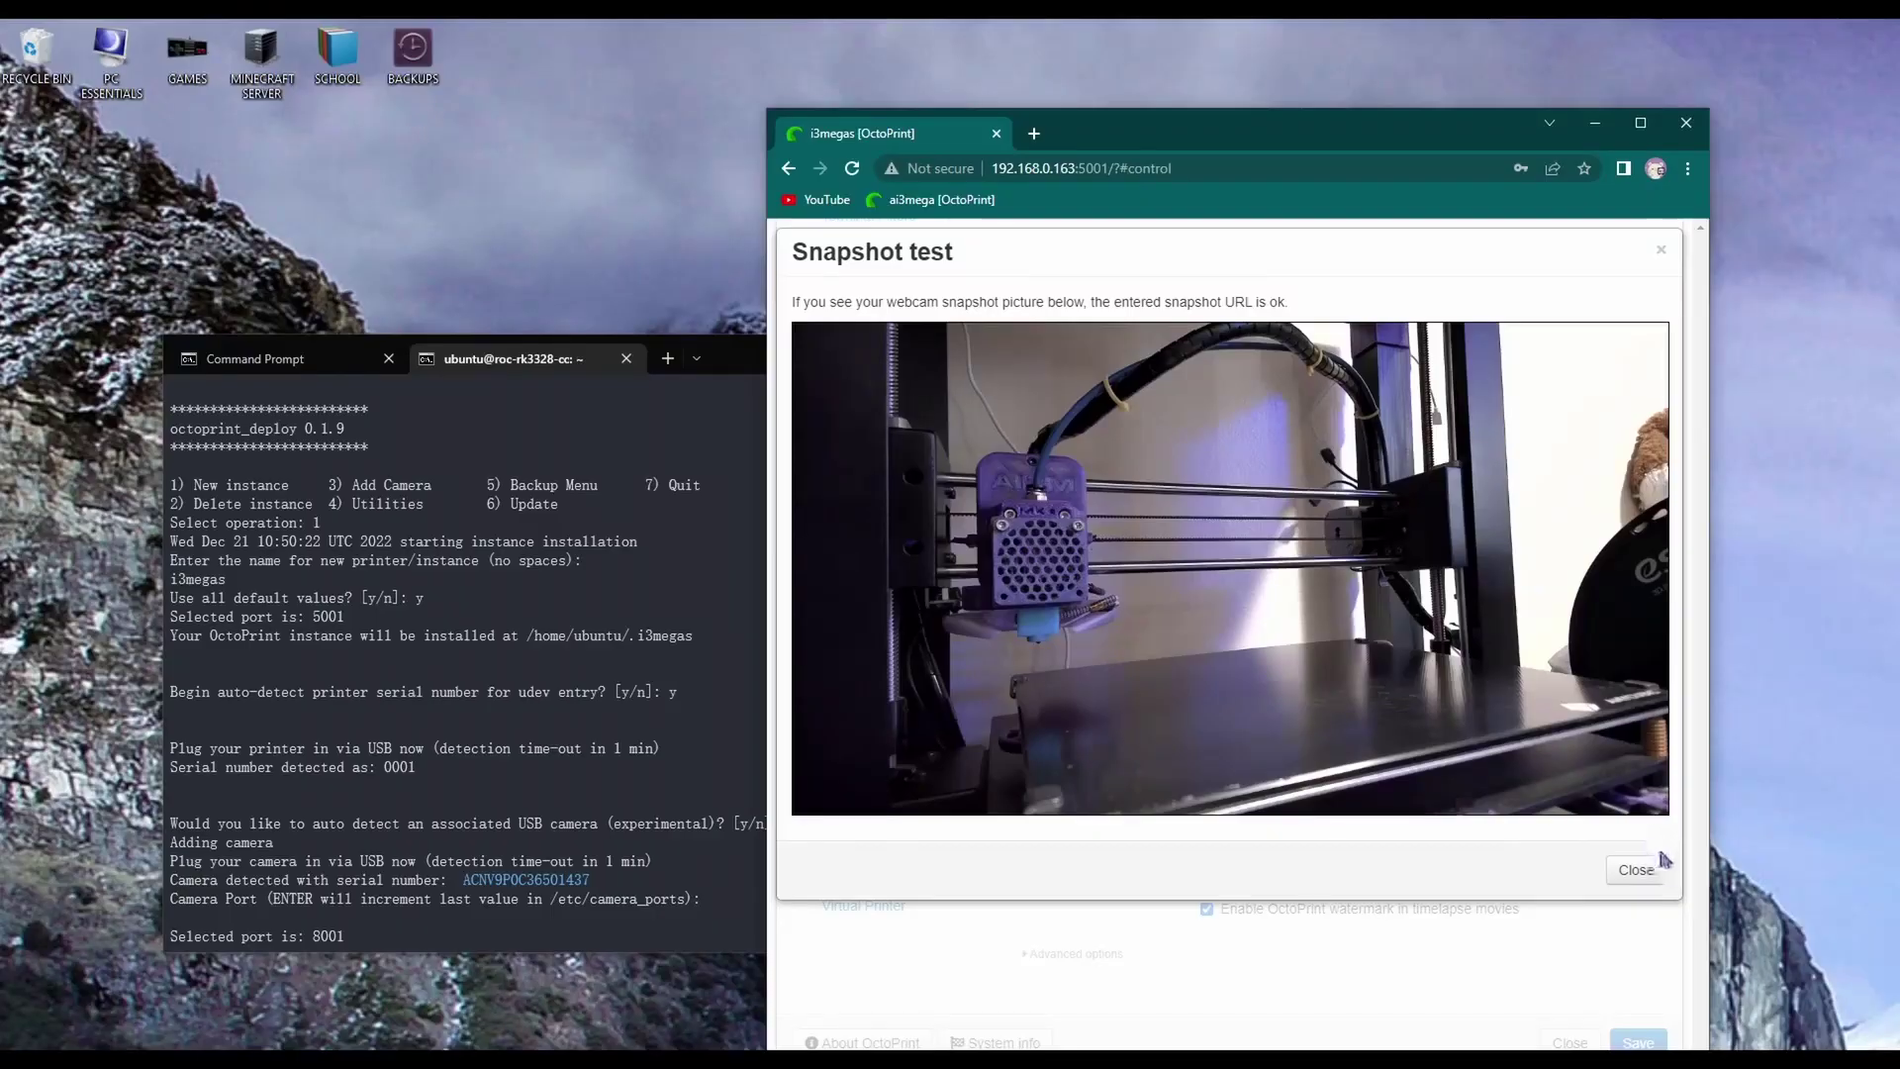
left_click(1661, 863)
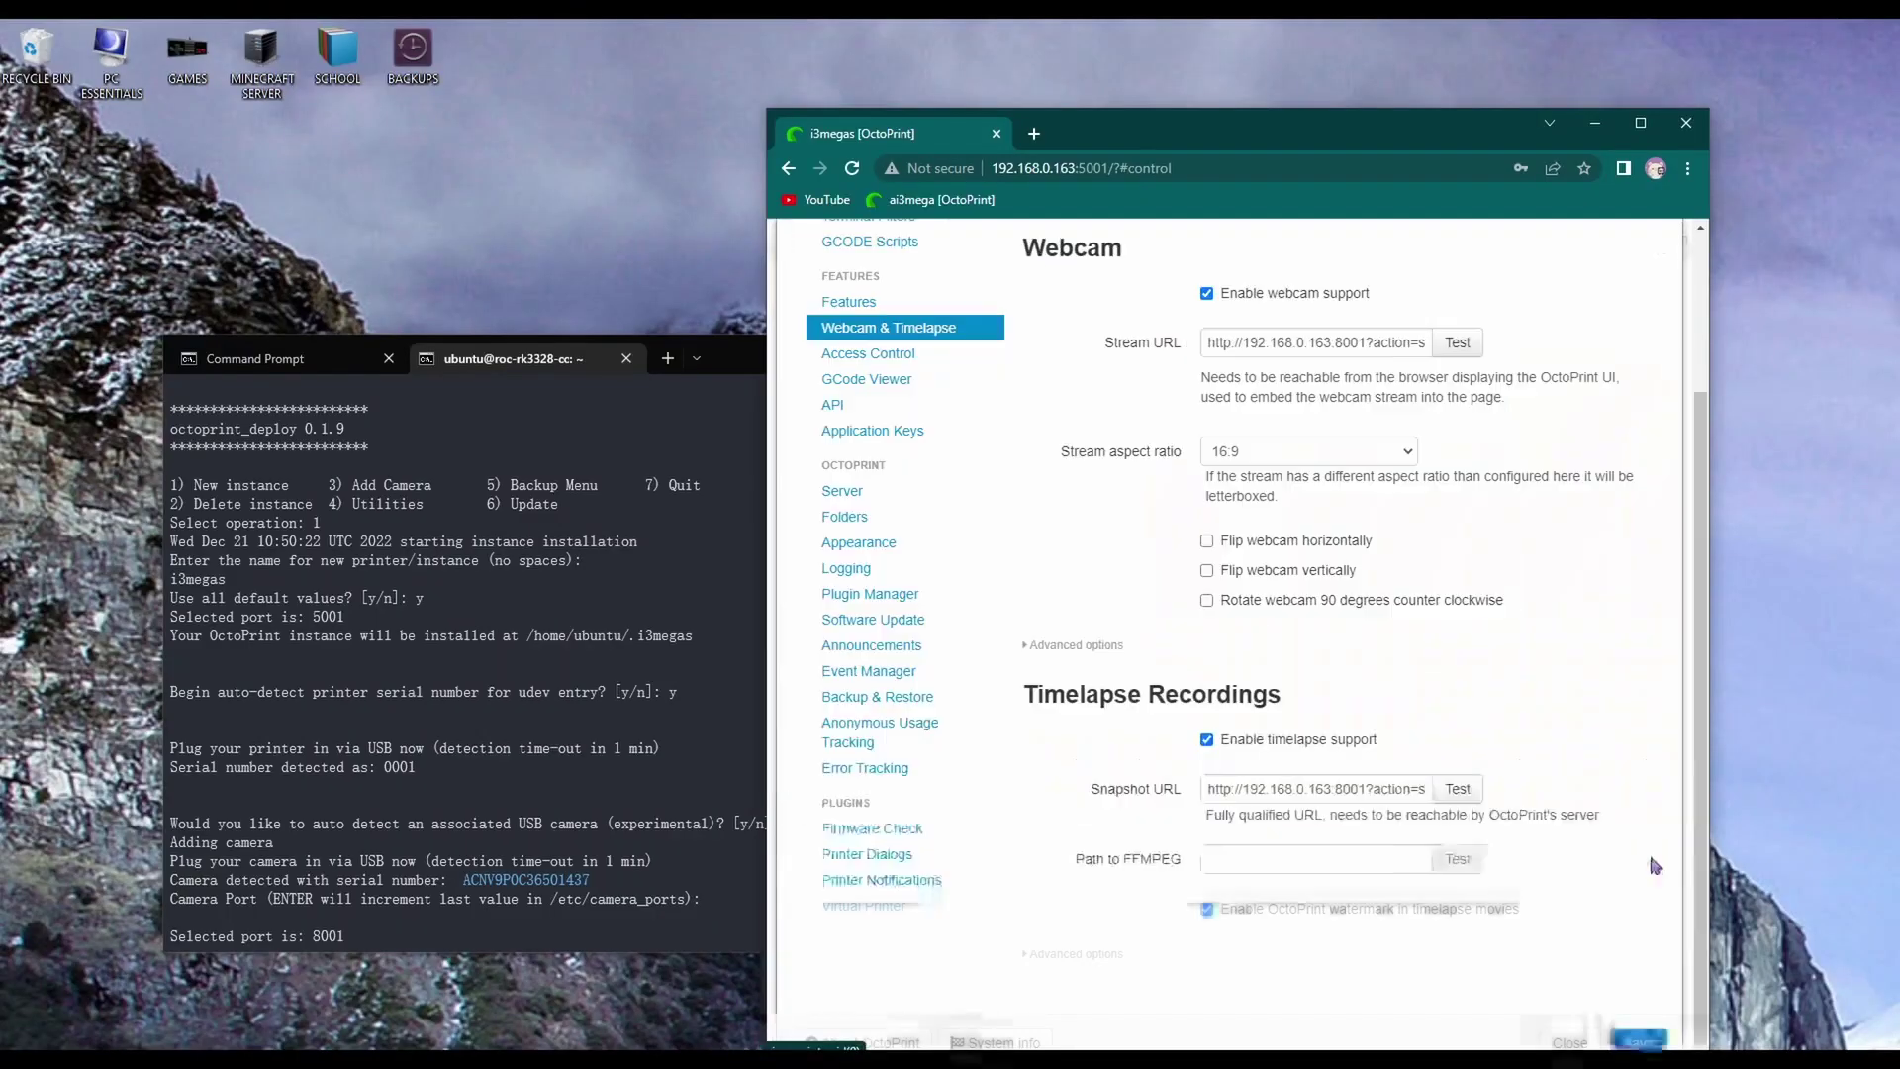
Save the webcam settings and check the live printer view on the Control tab
left_click(1645, 1031)
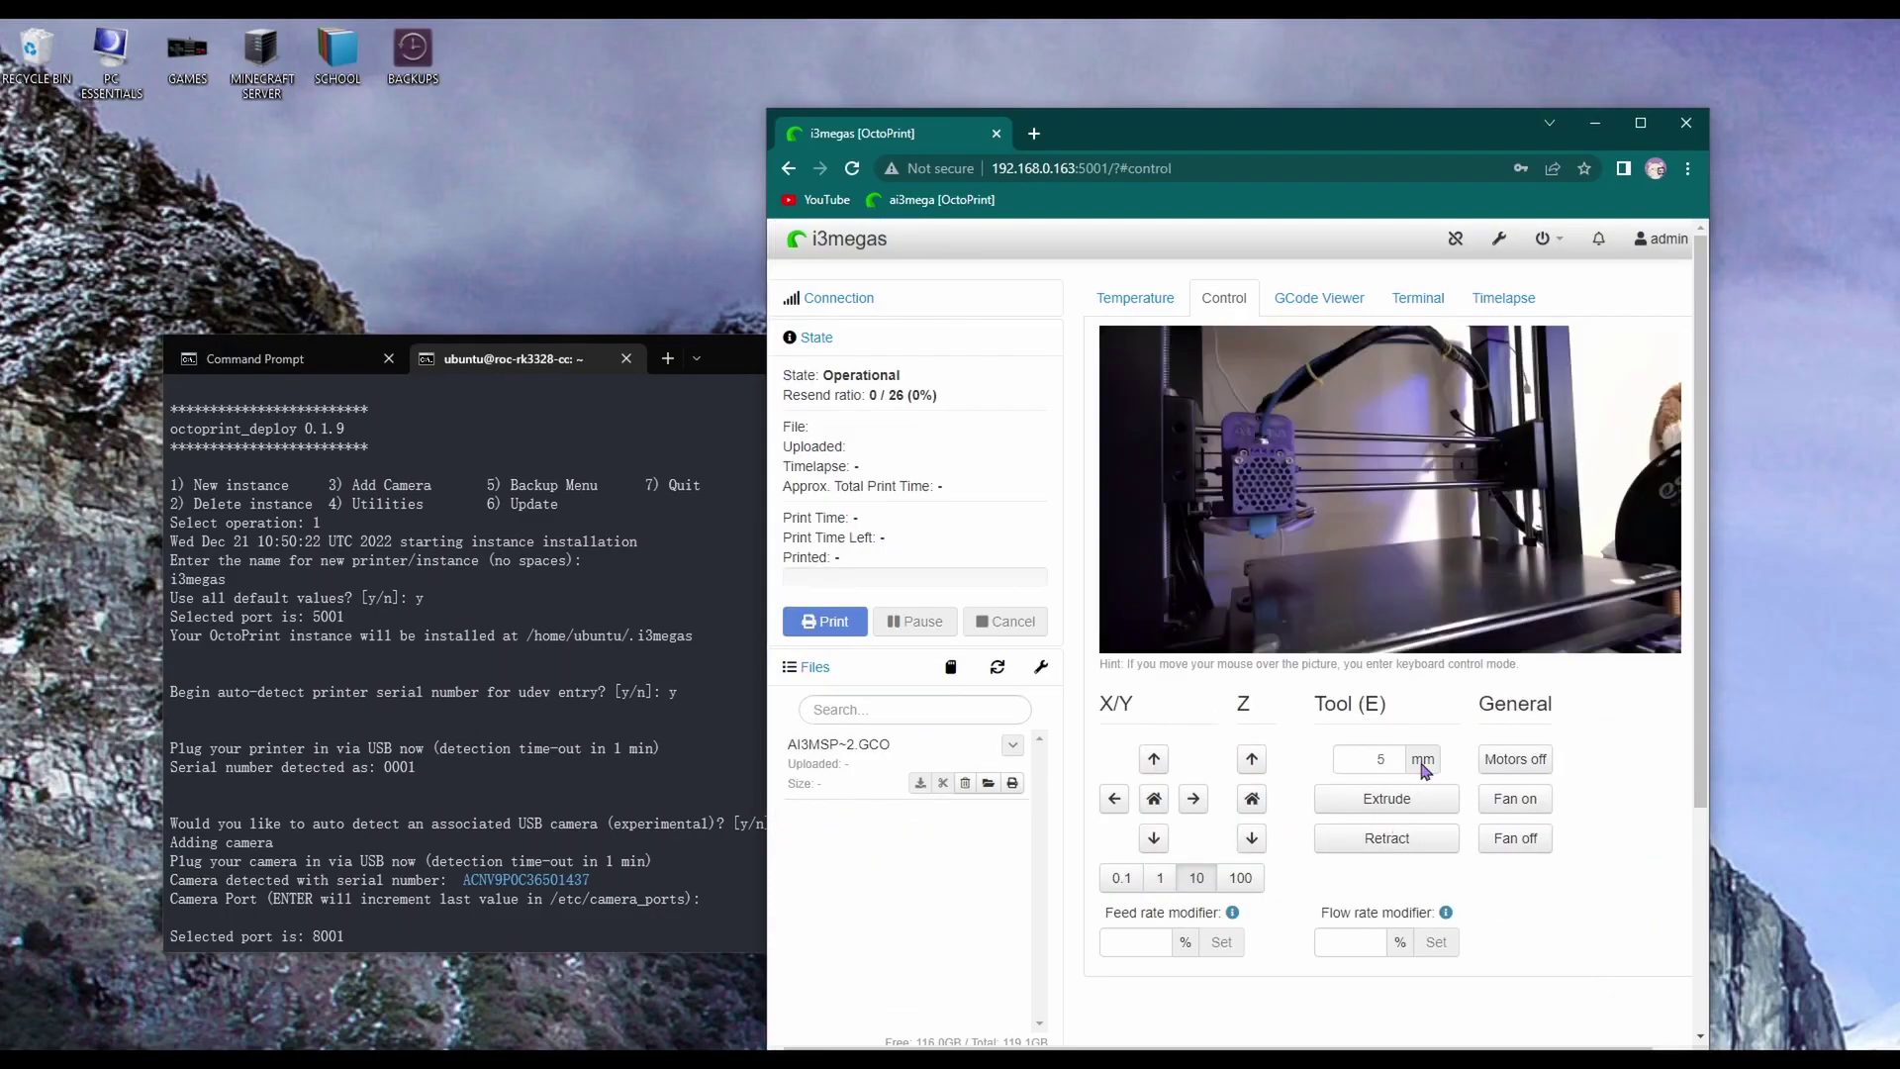
left_click(1119, 294)
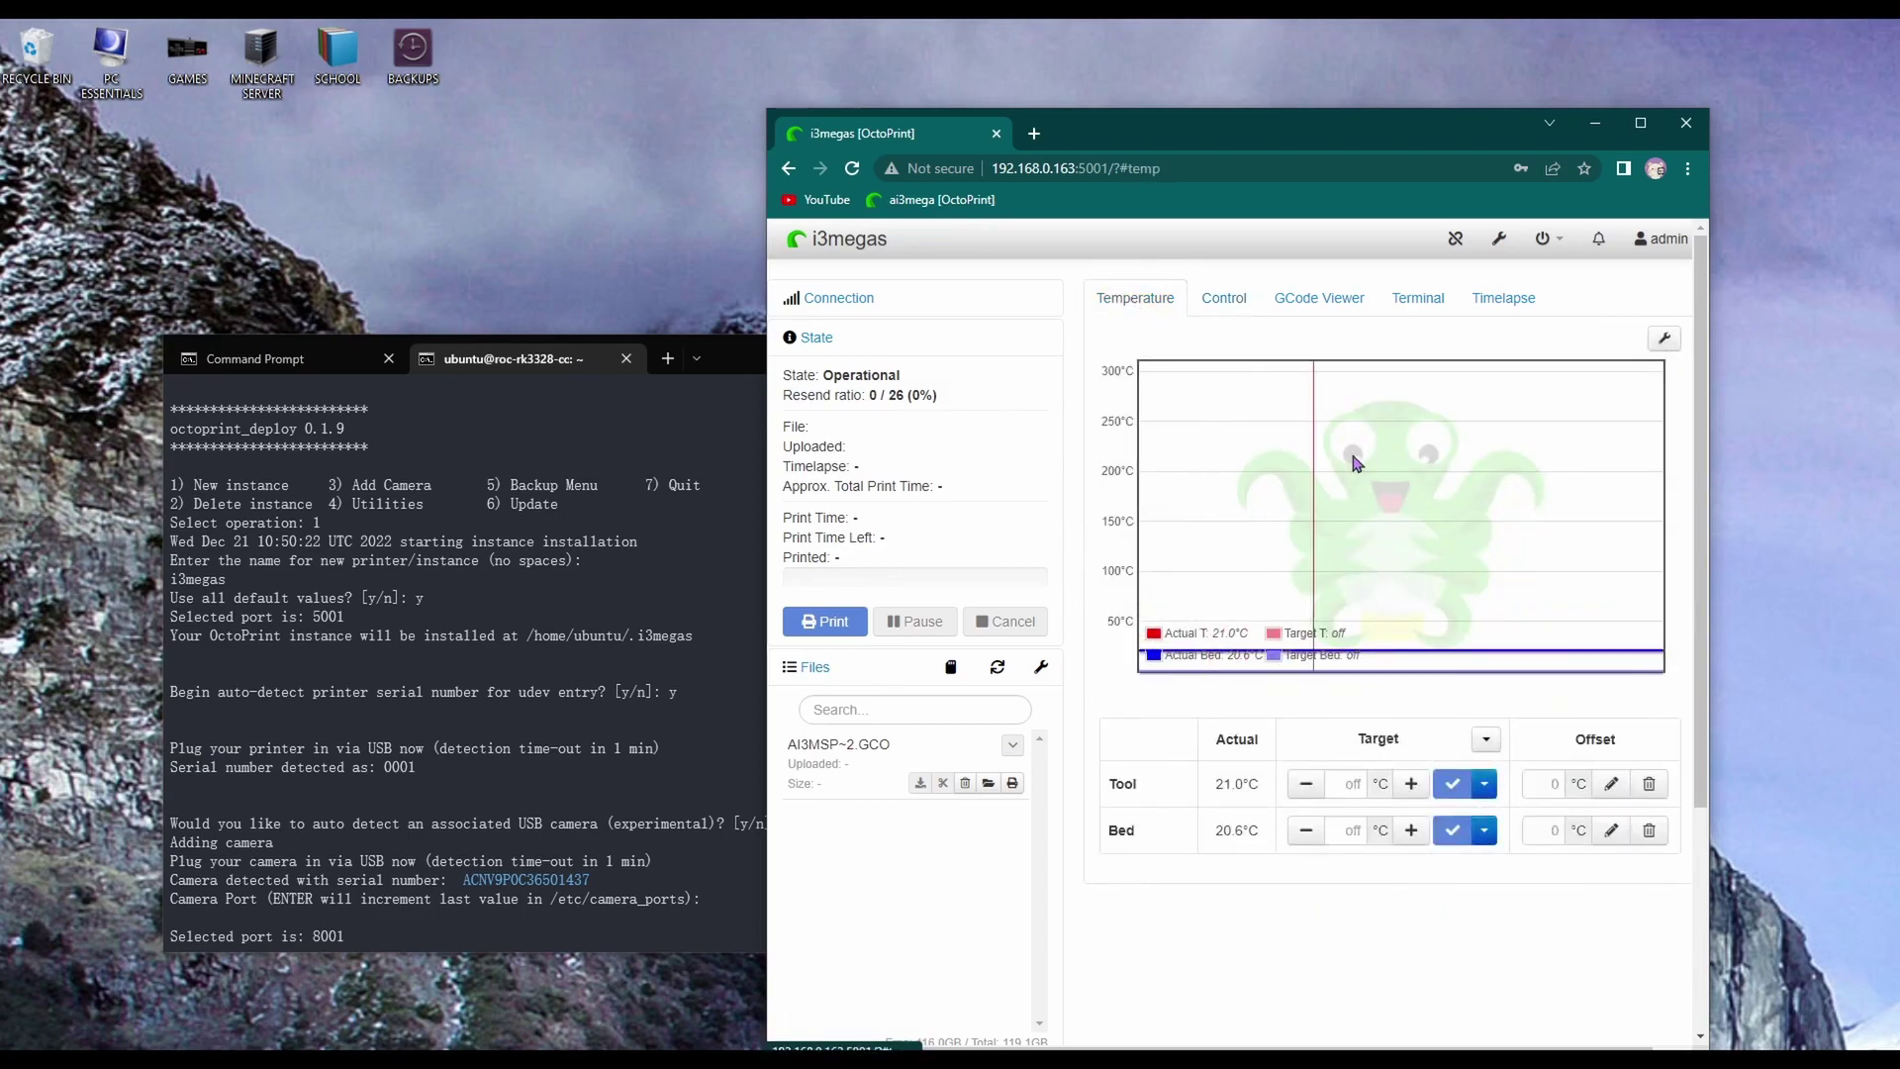
left_click(1220, 305)
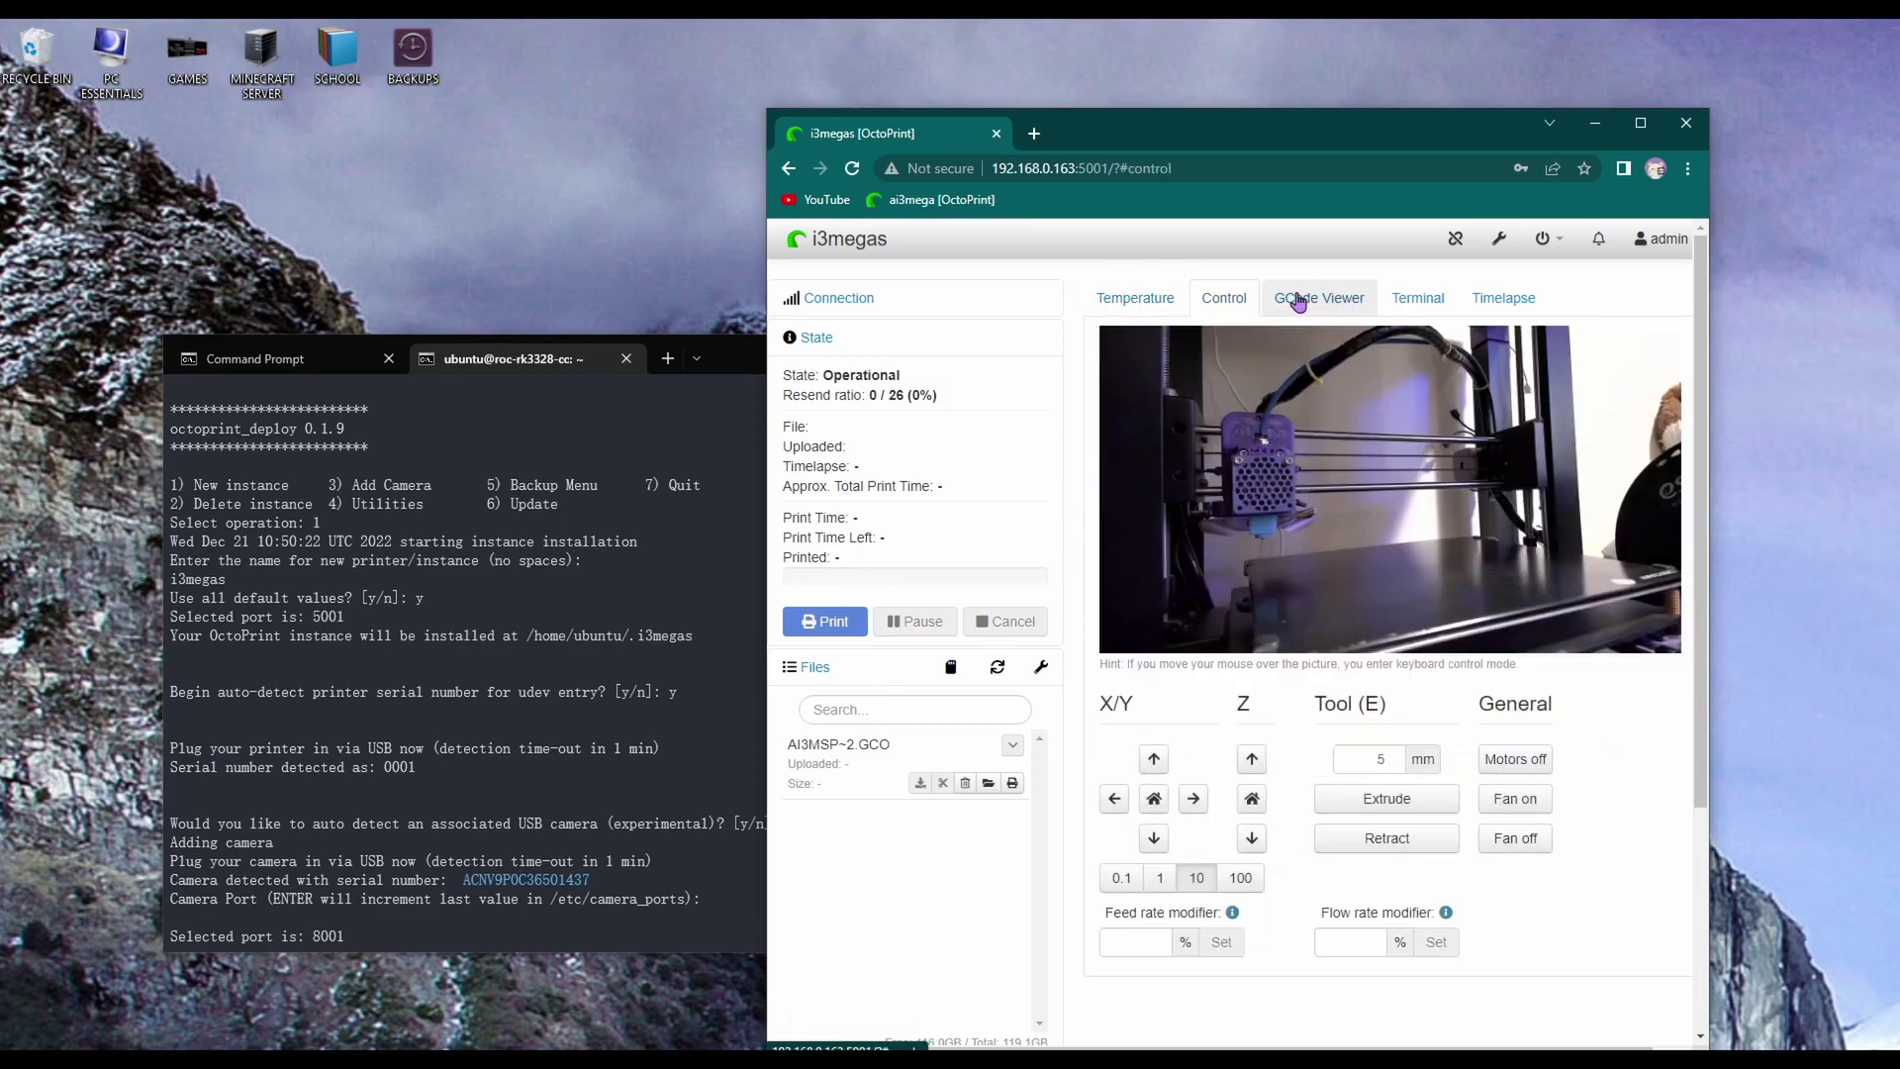
Browse the GCode Viewer, Terminal and Timelapse tabs, end on Temperature, and move the browser up-left
left_click(1298, 300)
left_click(1417, 297)
left_click(1503, 297)
left_click(1168, 300)
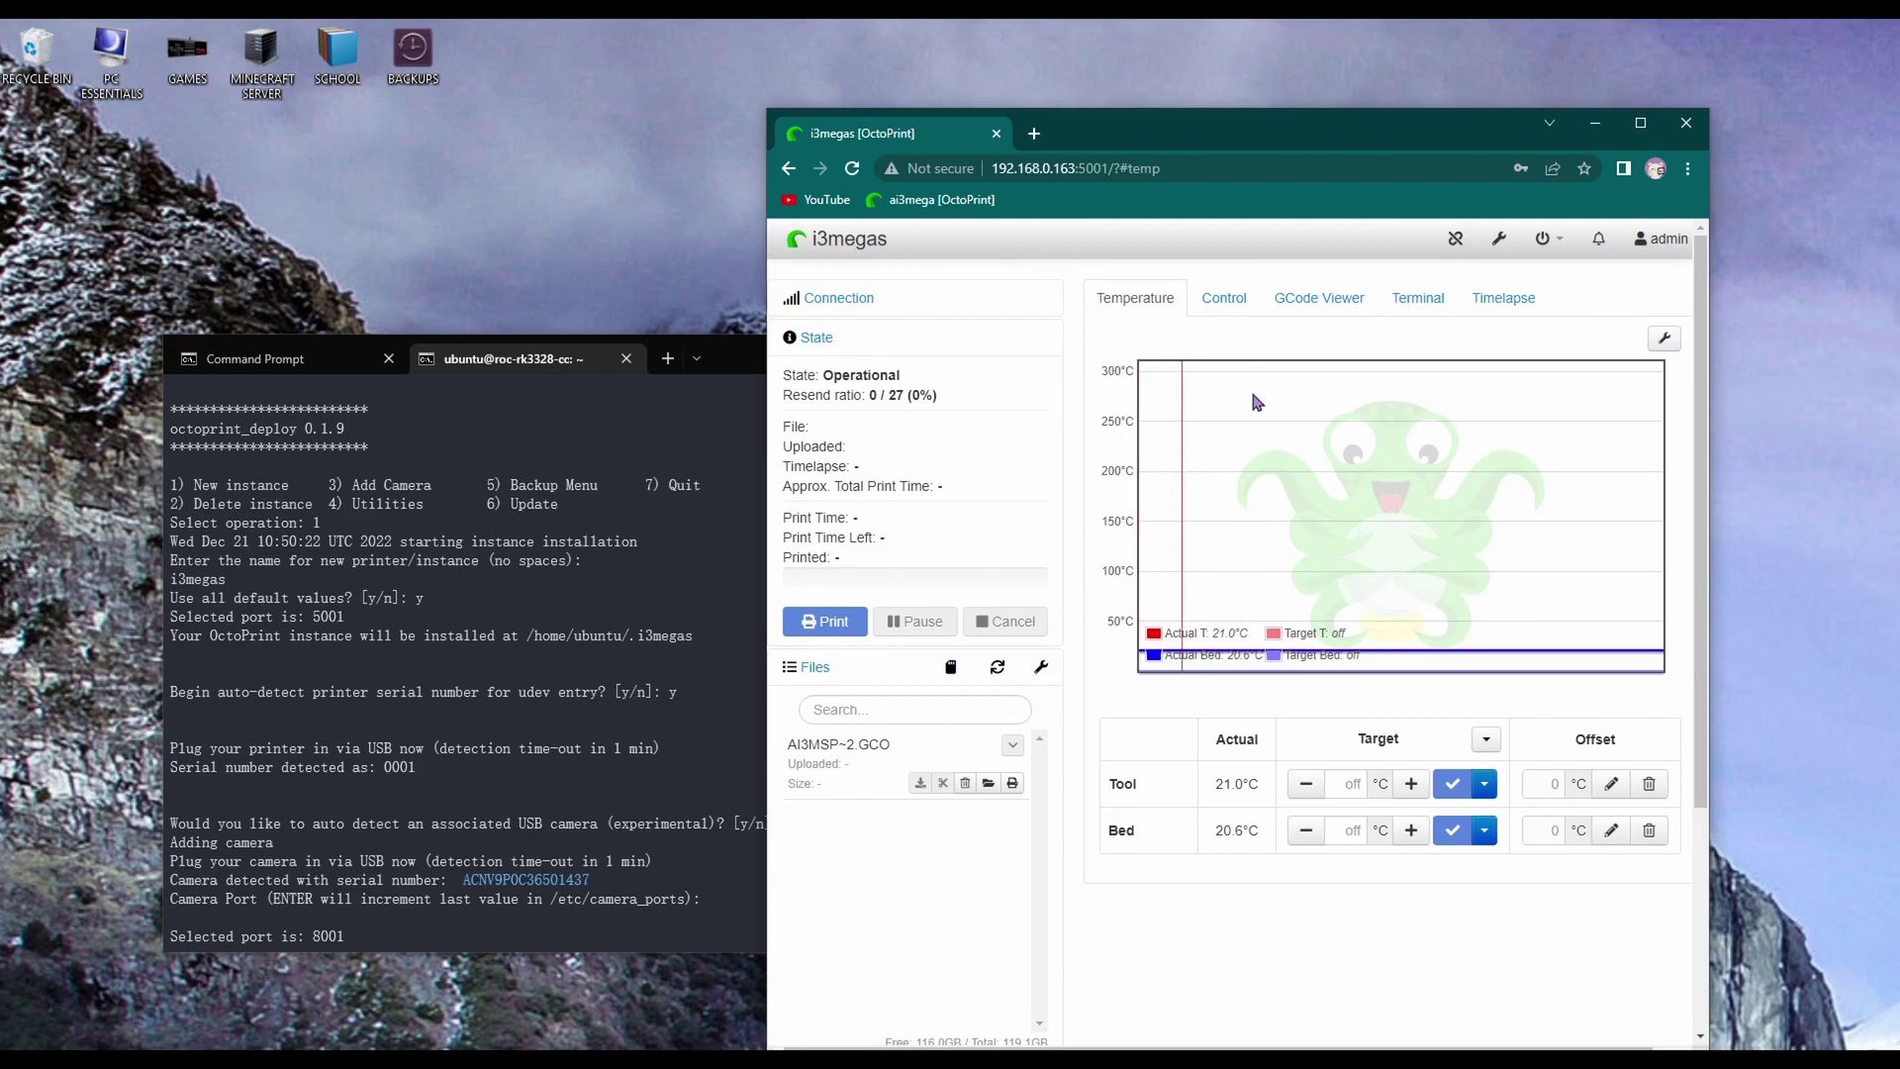
left_click_drag(1372, 122, 1357, 73)
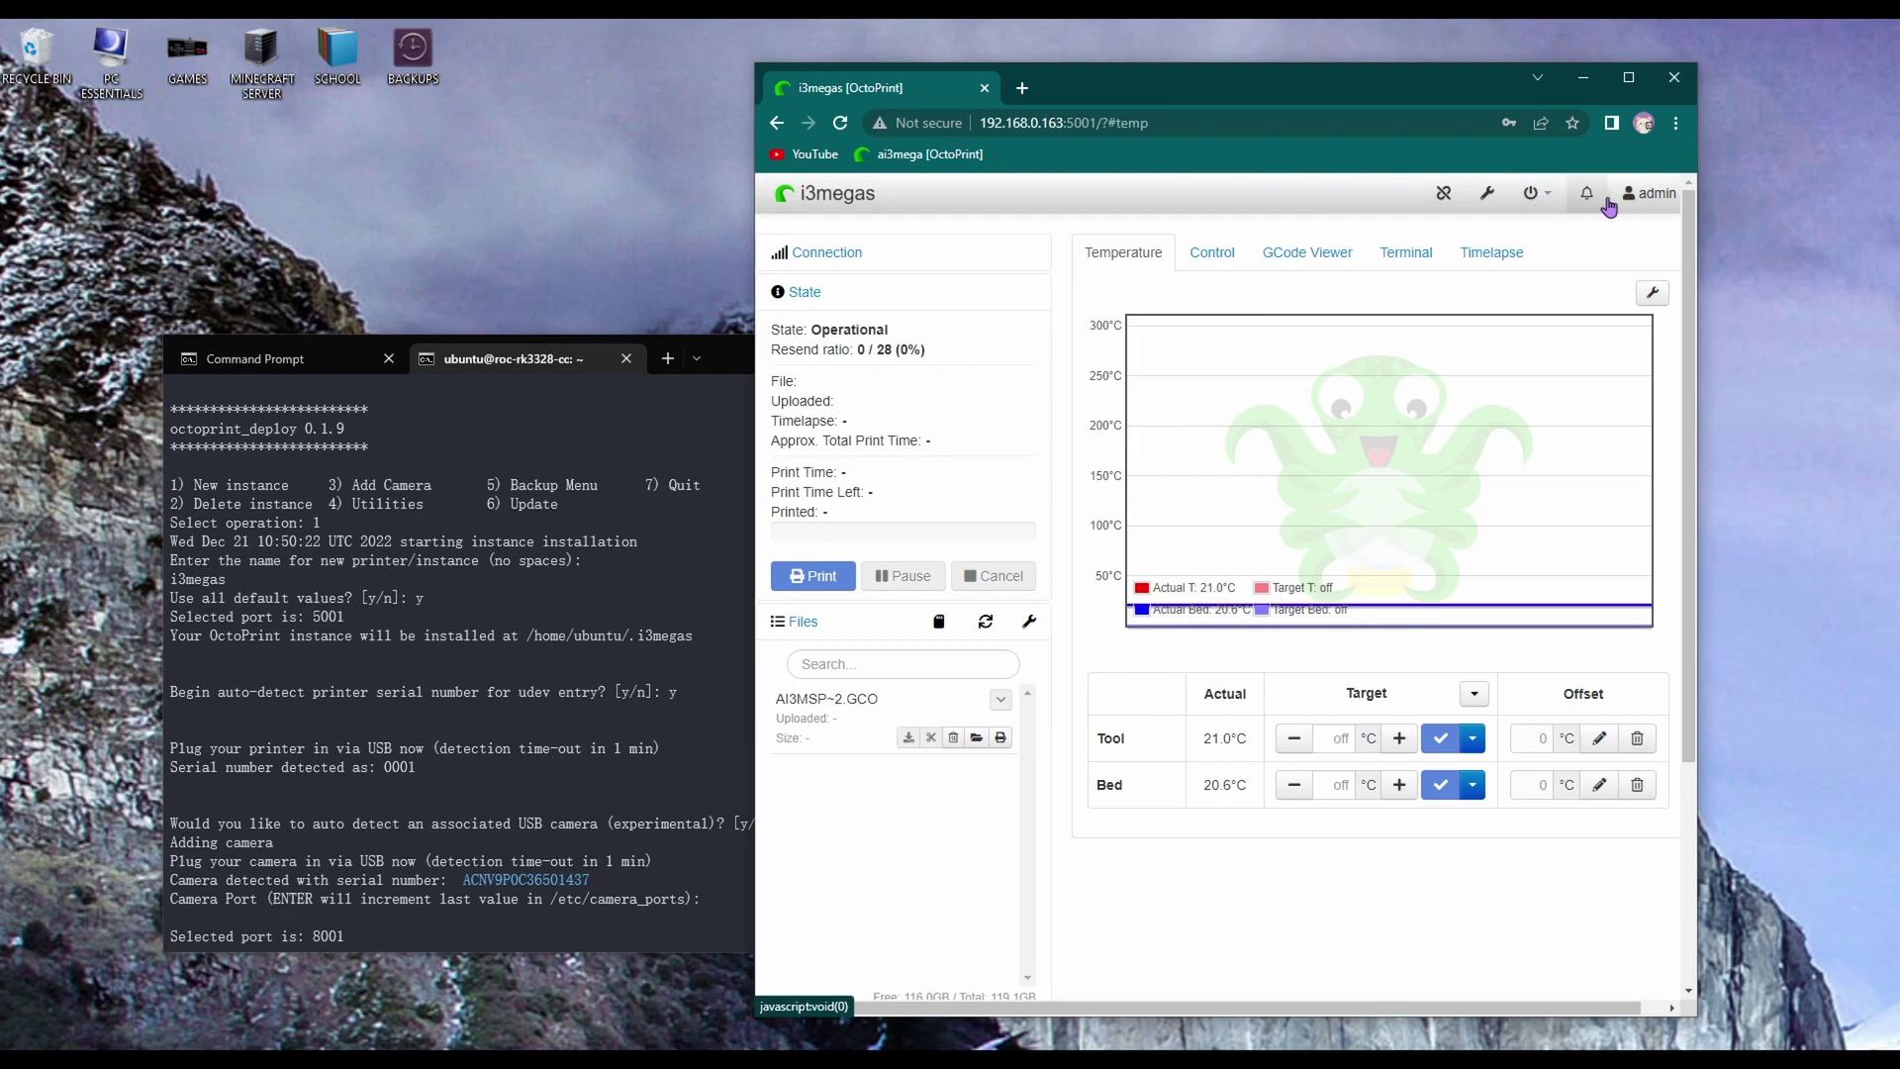
mouse_move(1457, 198)
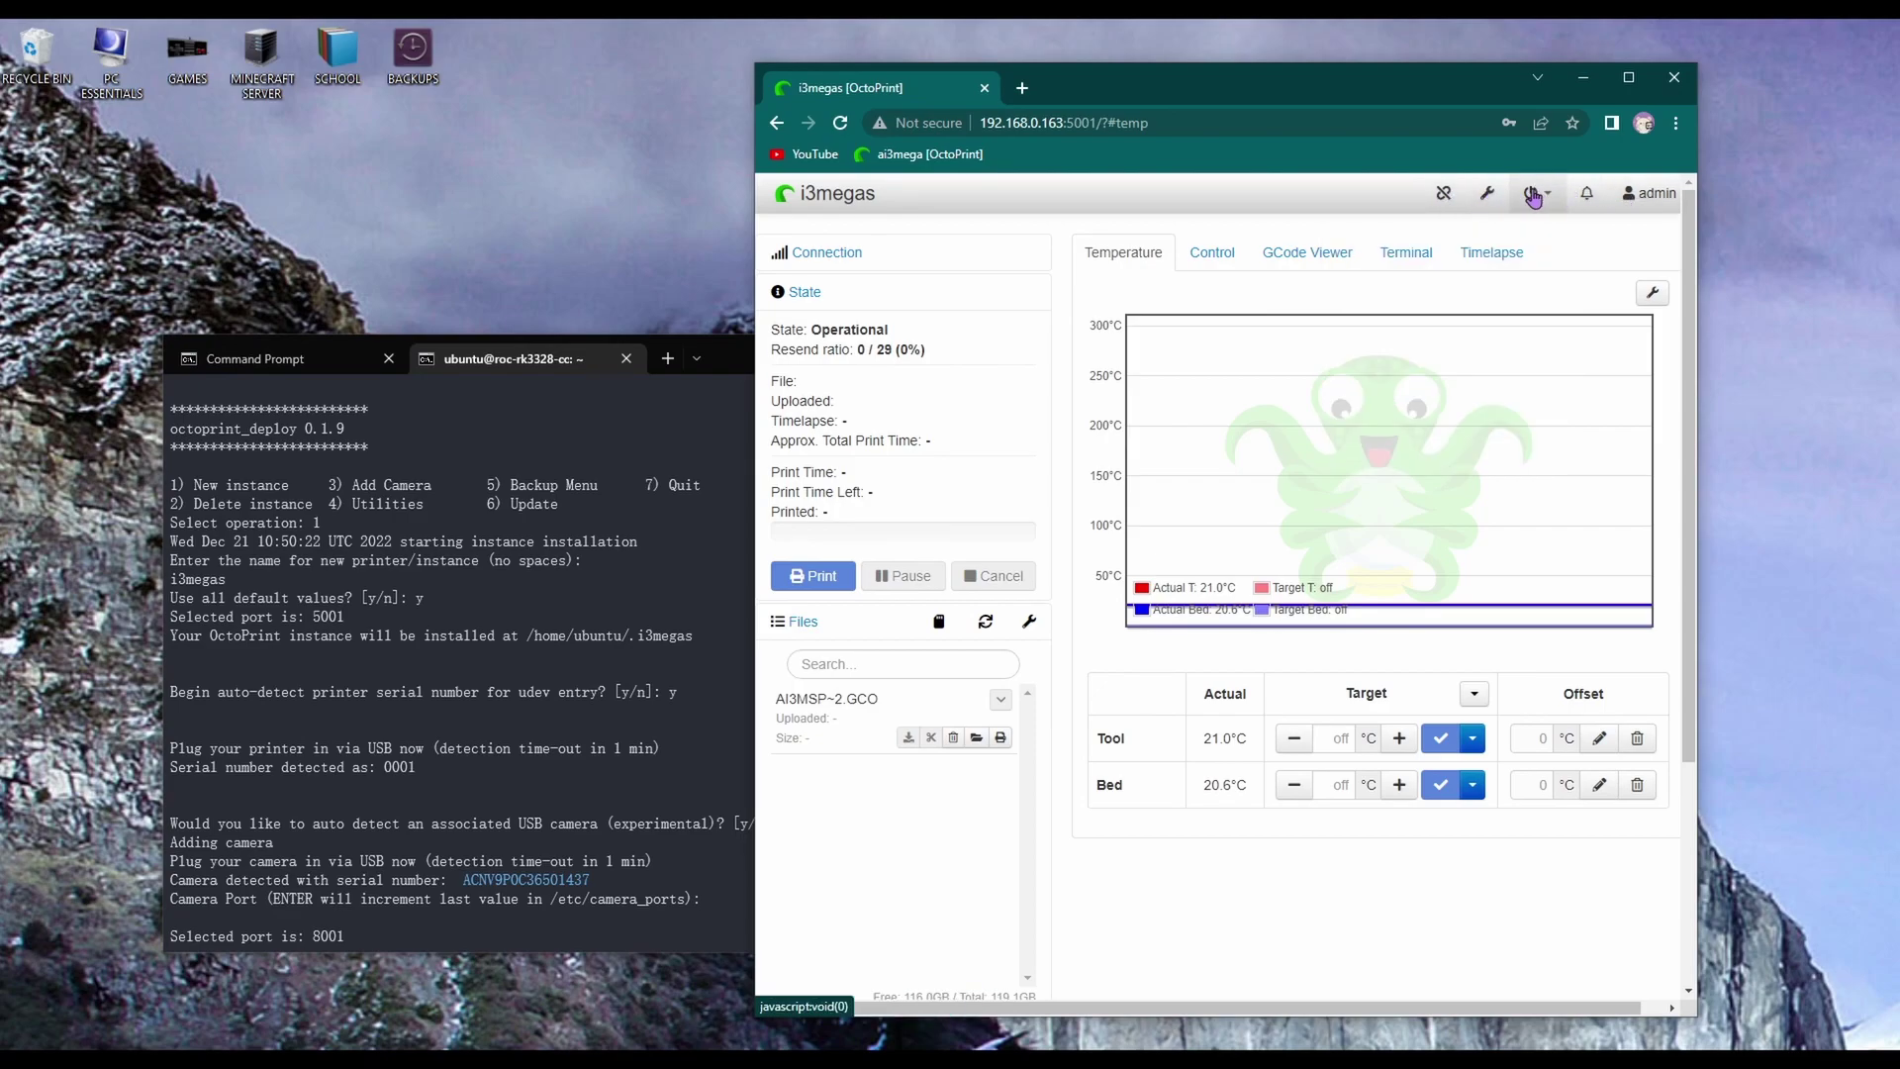
Open OctoPrint settings, look over the Server page, then show Plugin Manager's installed plugins
left_click(1534, 202)
left_click(1489, 197)
scroll(841, 562, "down", 3)
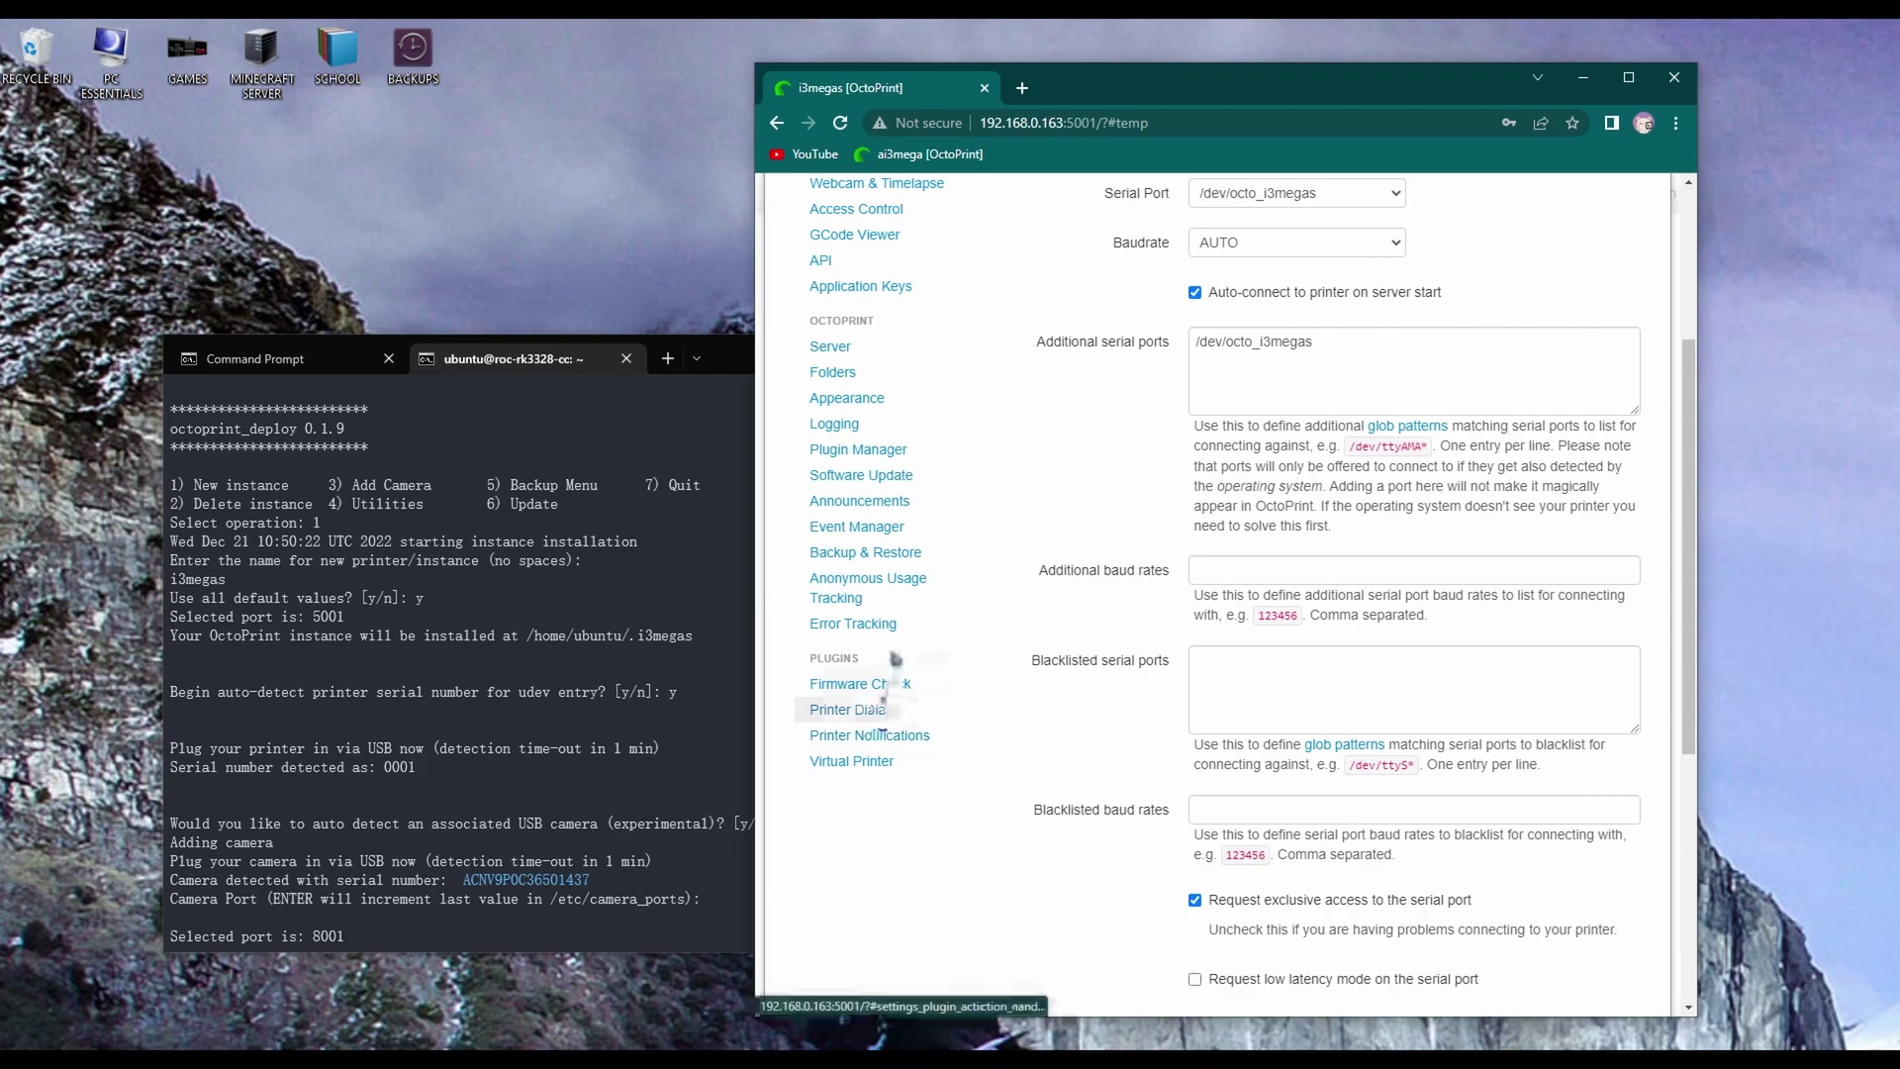
scroll(886, 663, "up", 2)
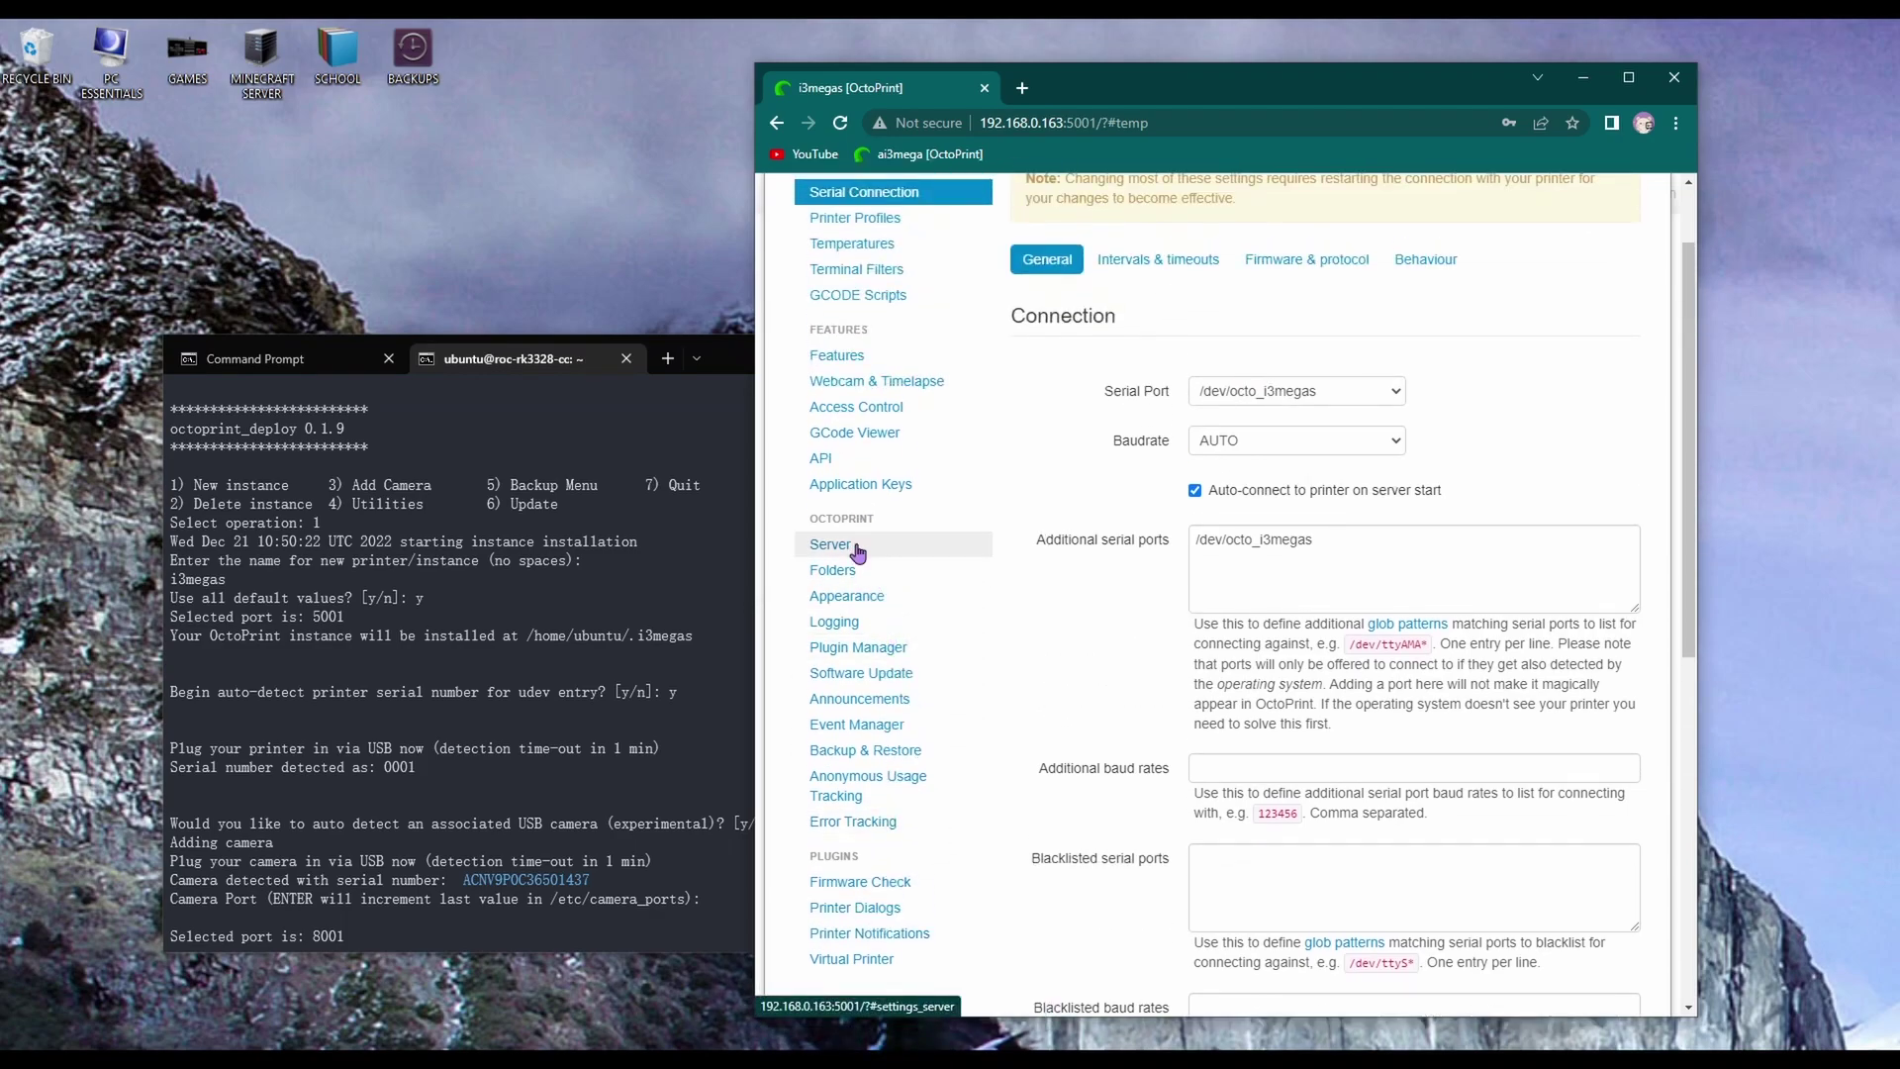
left_click(857, 553)
scroll(857, 562, "down", 3)
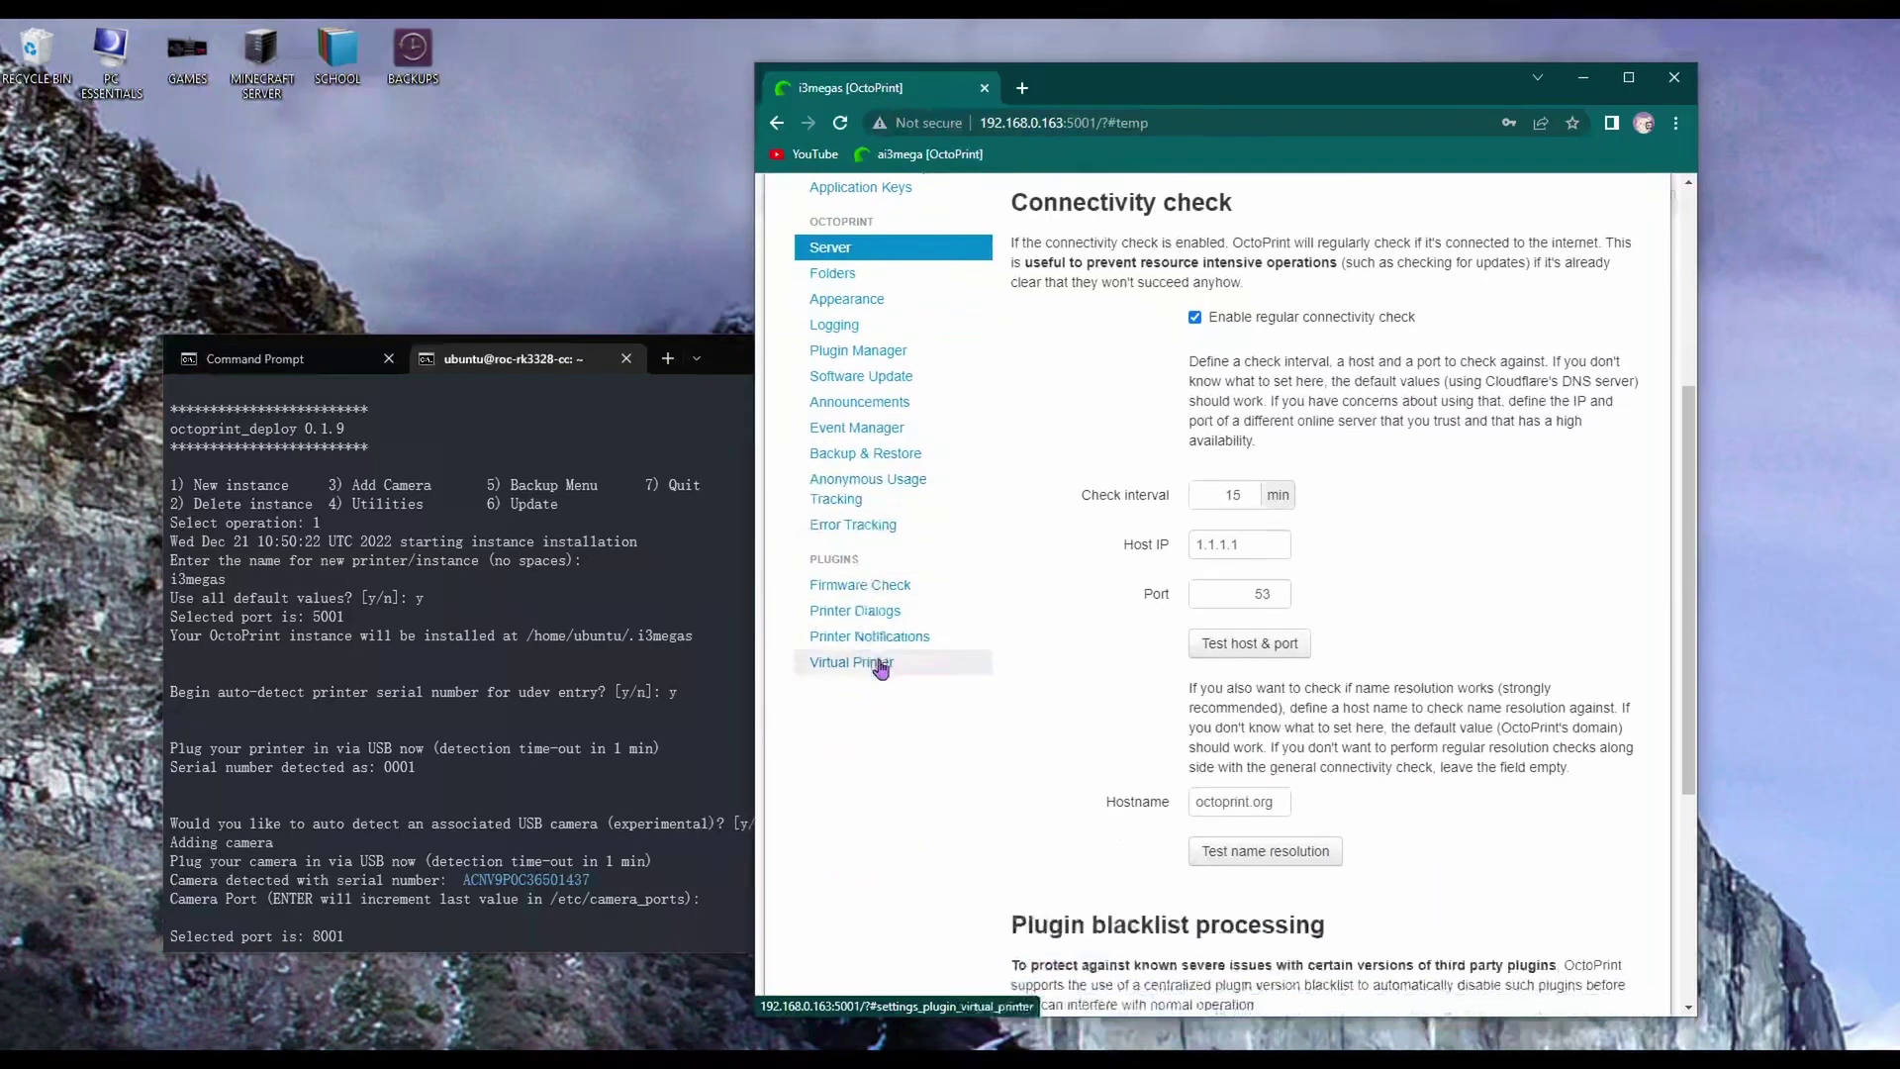
scroll(867, 543, "up", 4)
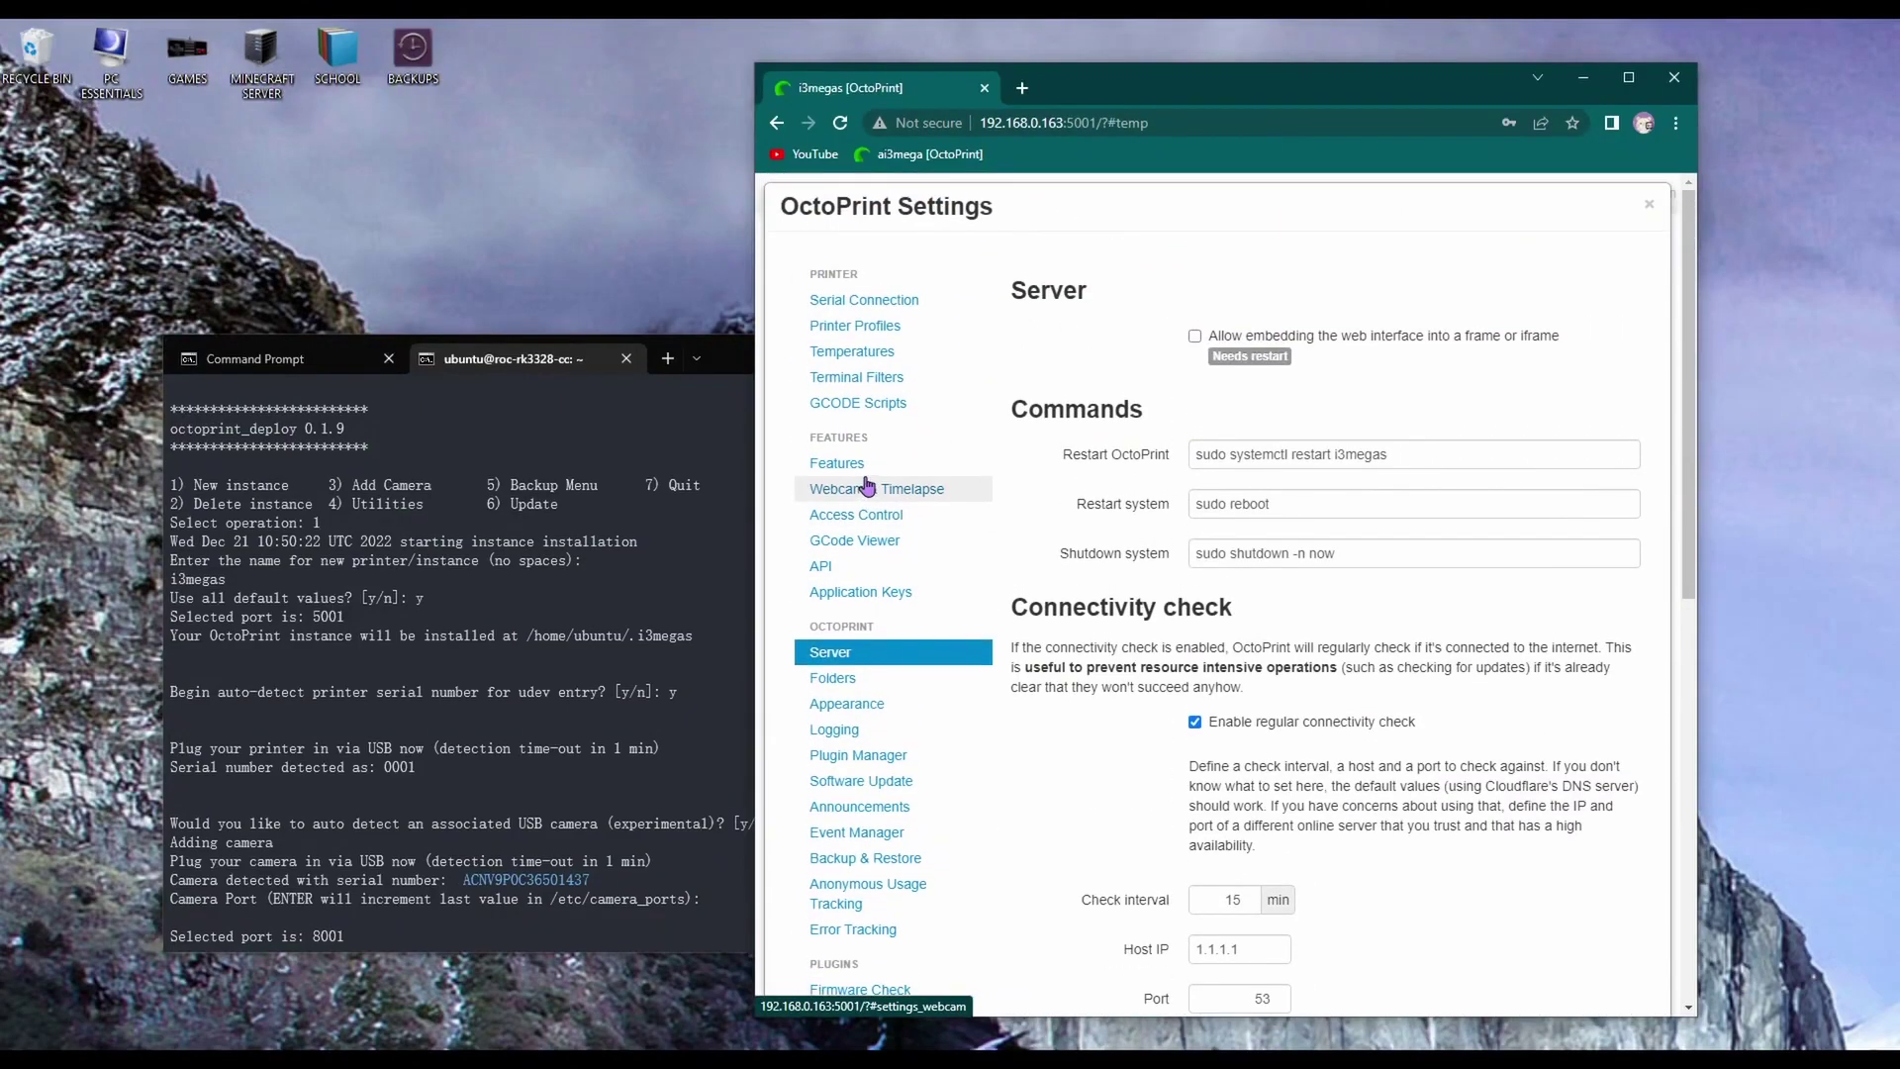
scroll(871, 555, "down", 3)
scroll(882, 586, "up", 1)
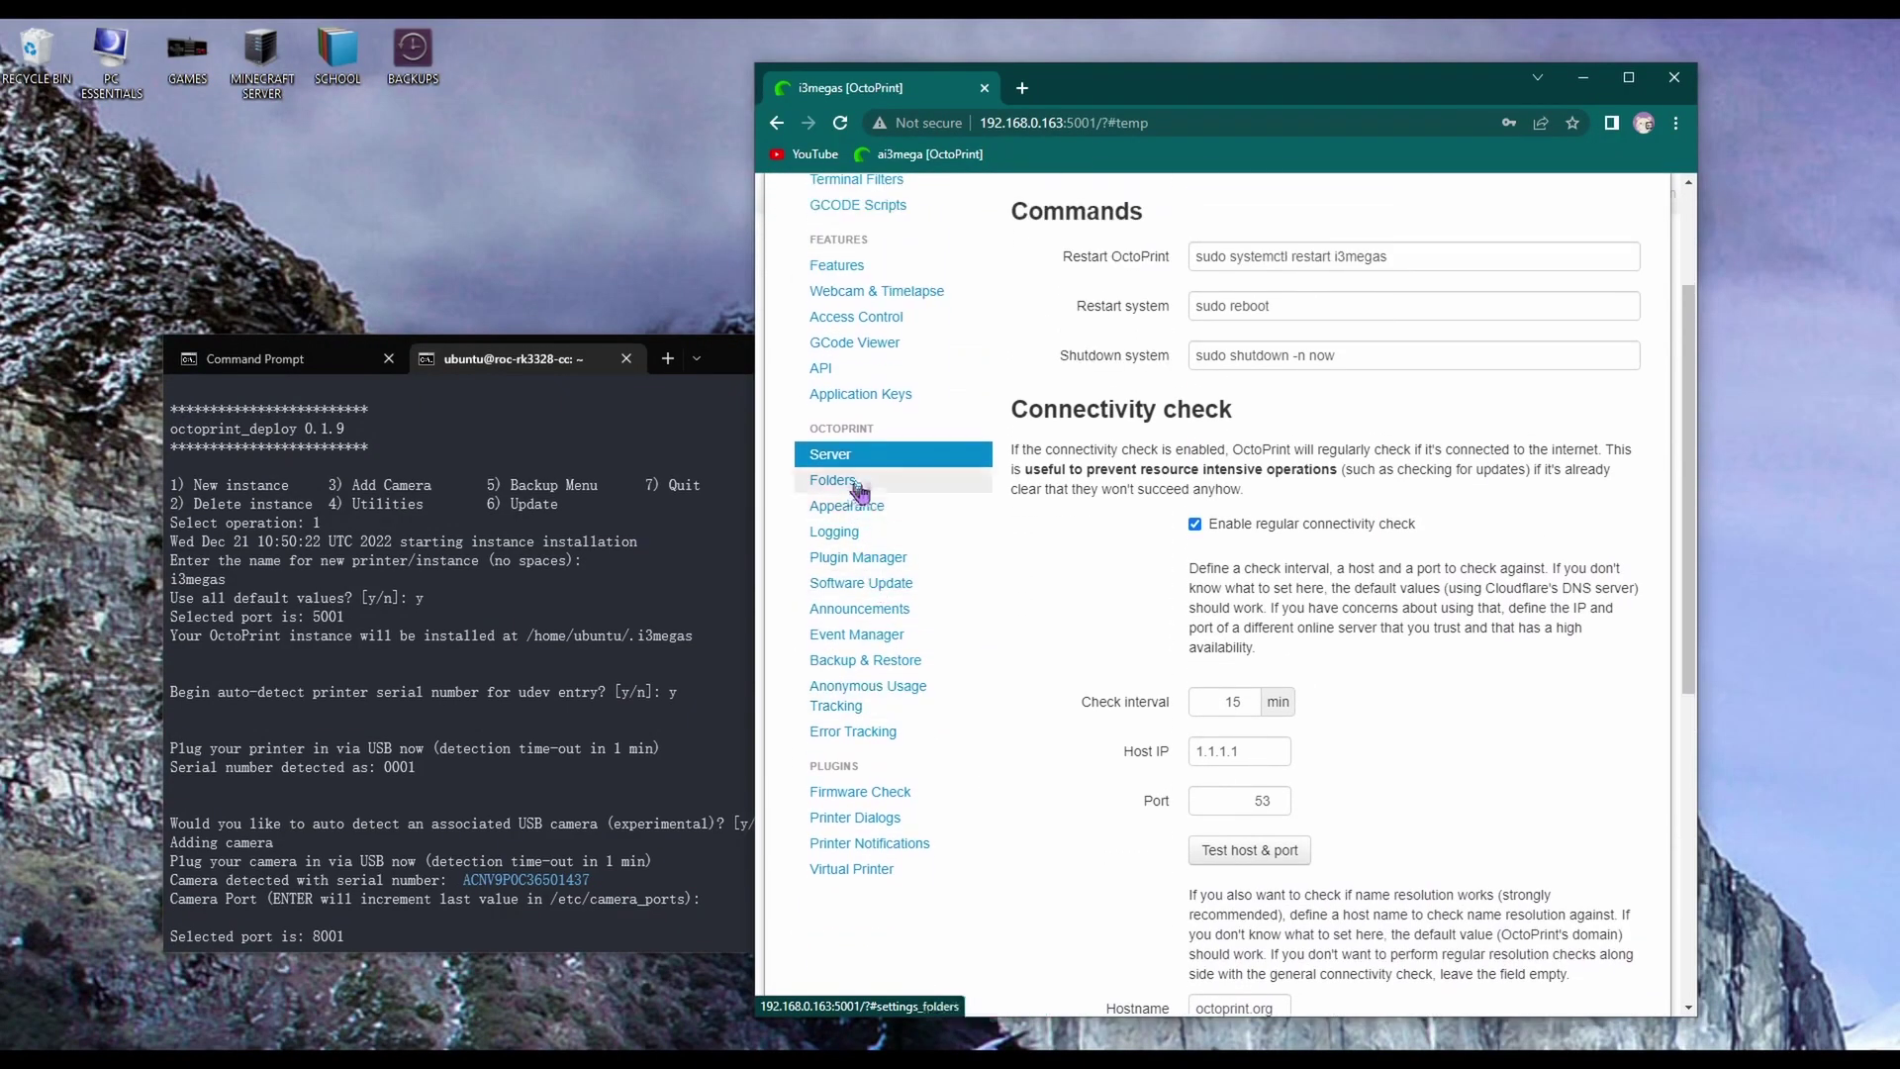
left_click(869, 564)
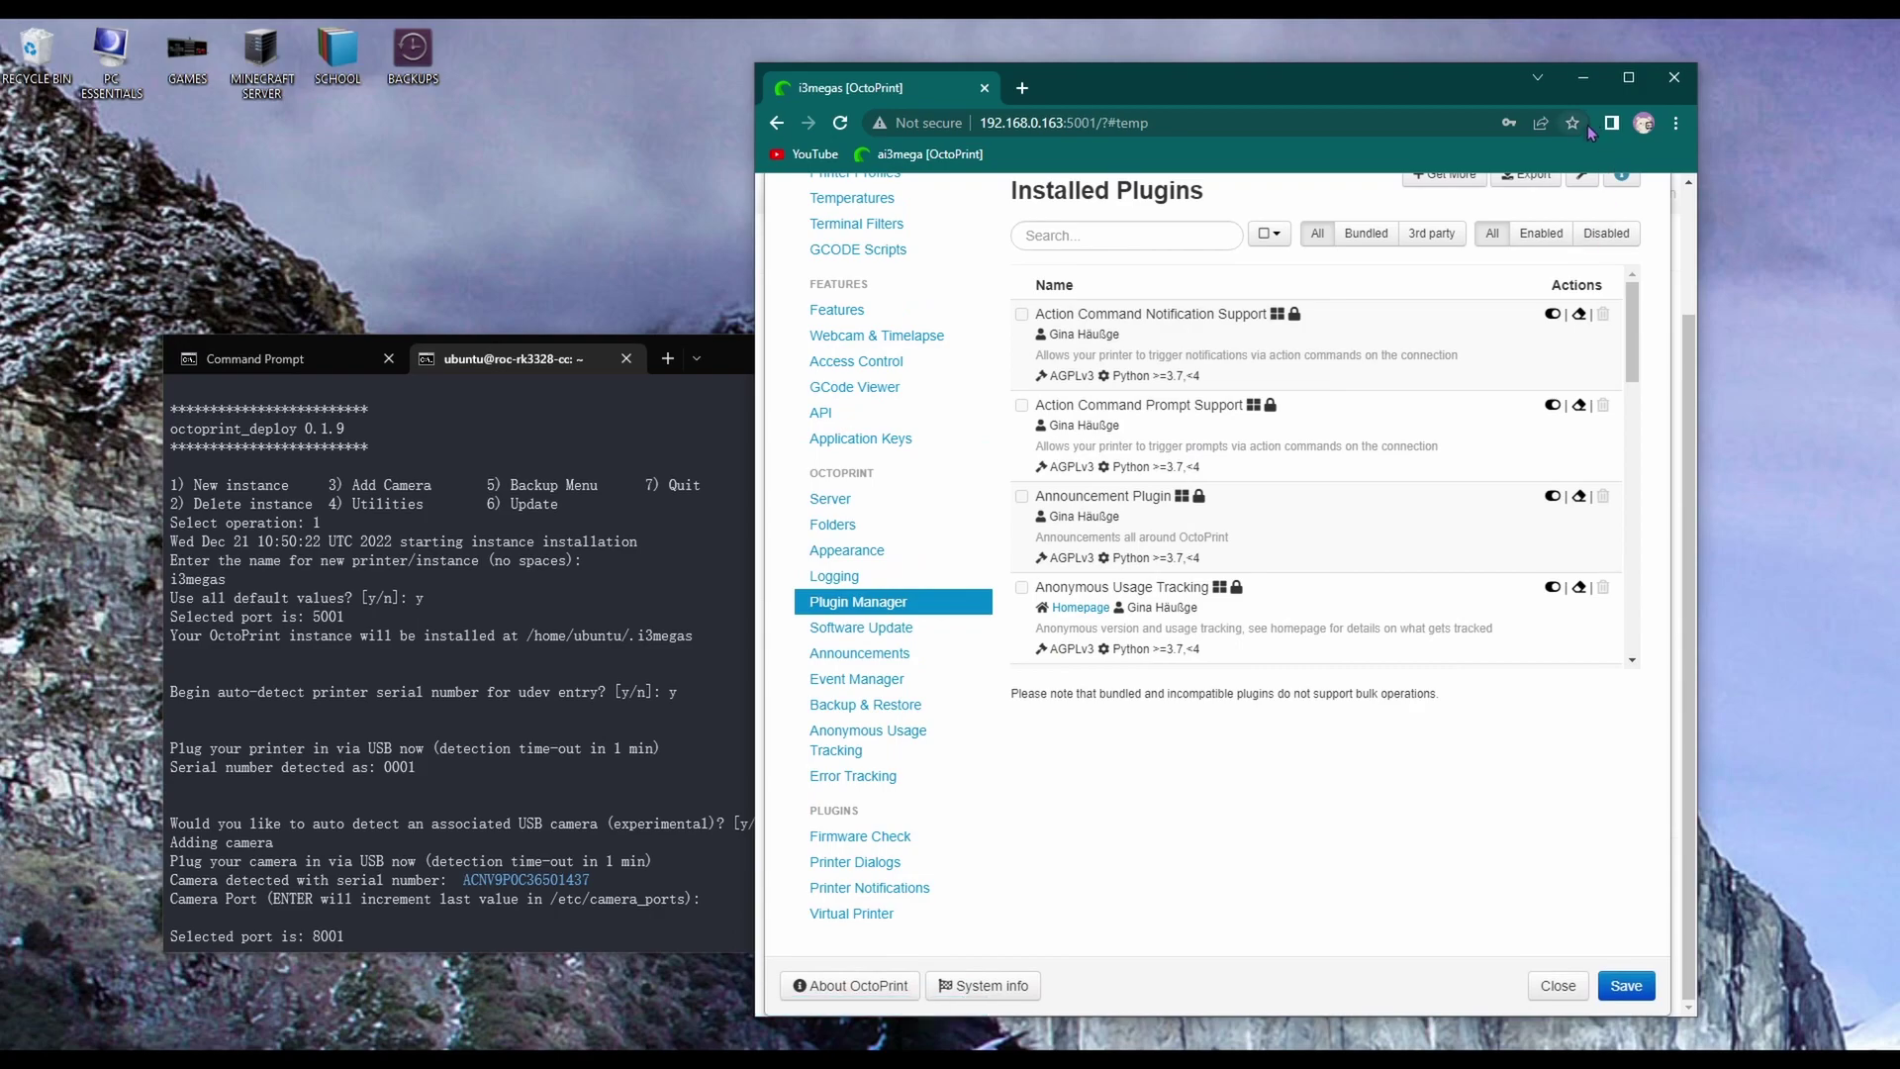
scroll(1422, 448, "up", 2)
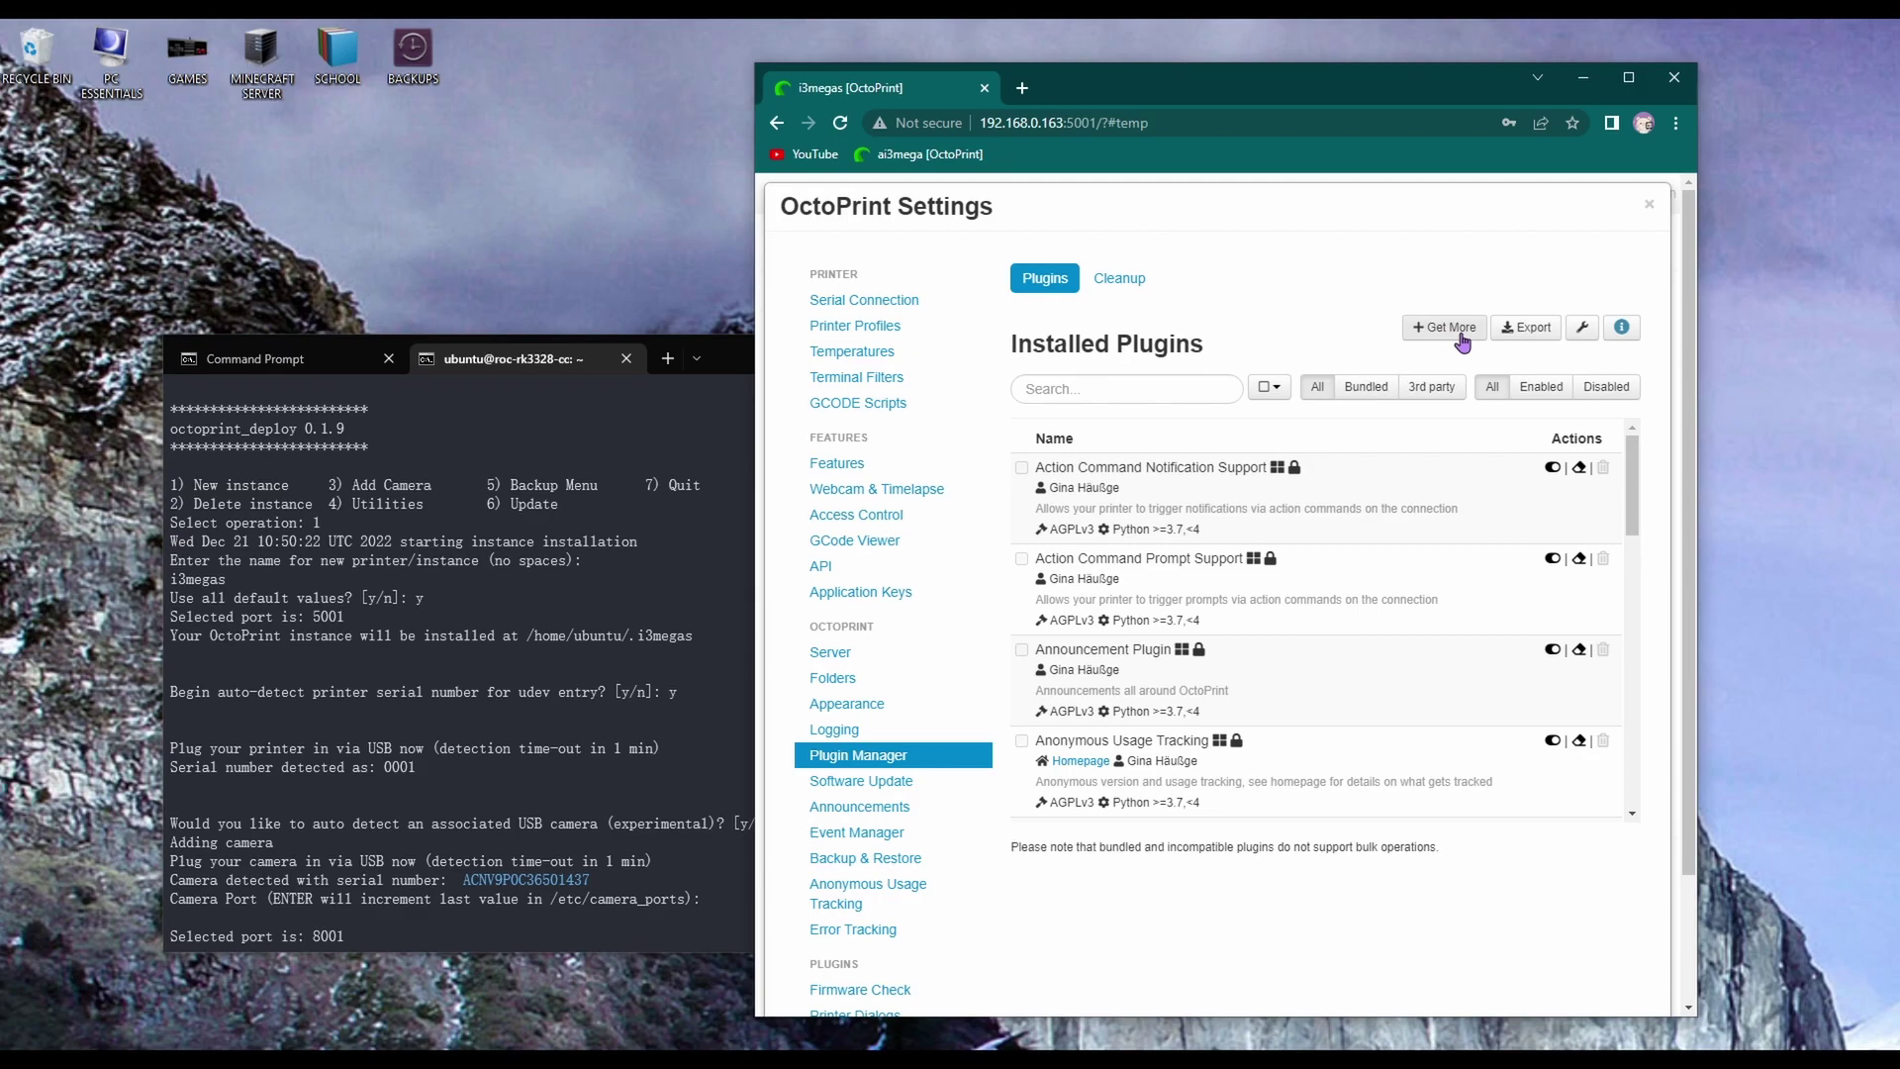
Search the plugin repository for "them" and install Themeify
left_click(1465, 339)
left_click(892, 315)
type("them")
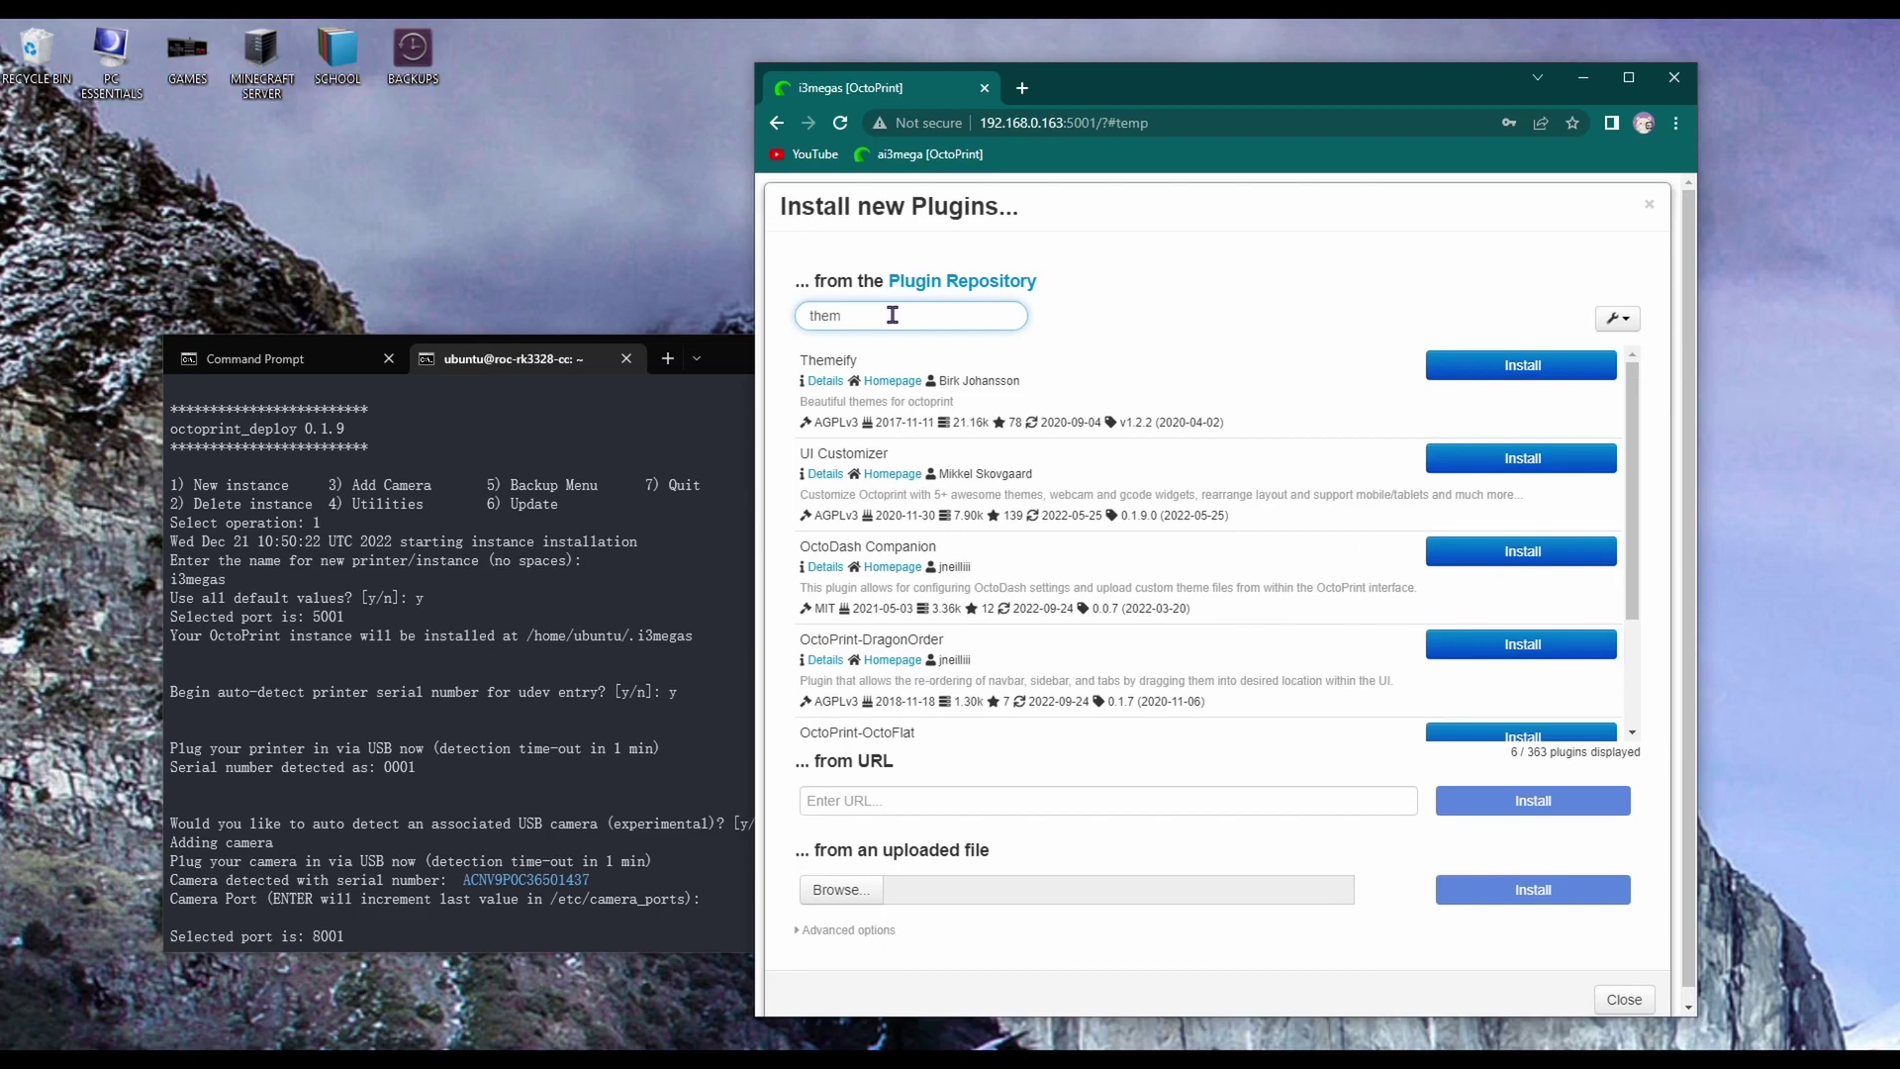
left_click(1499, 367)
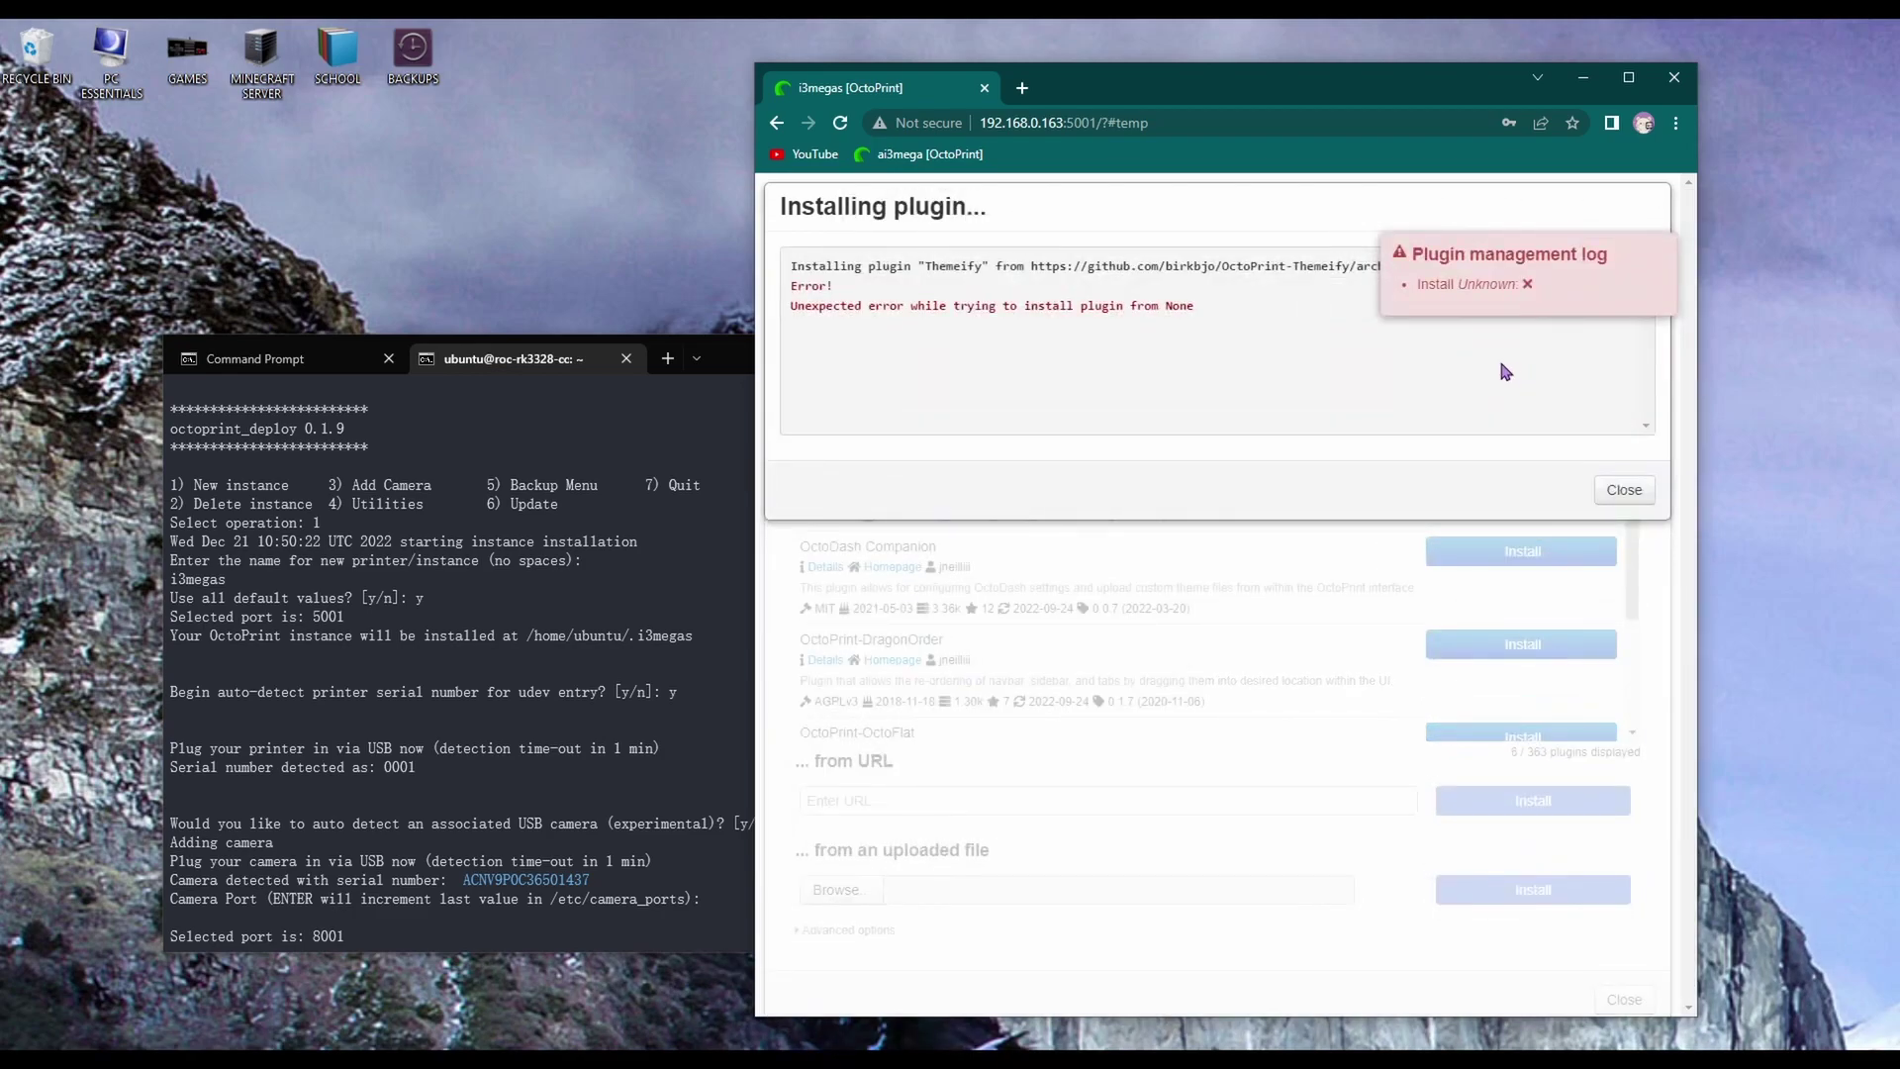
Dismiss the failed-install log and report, then close the plugin window and settings
left_click(1663, 254)
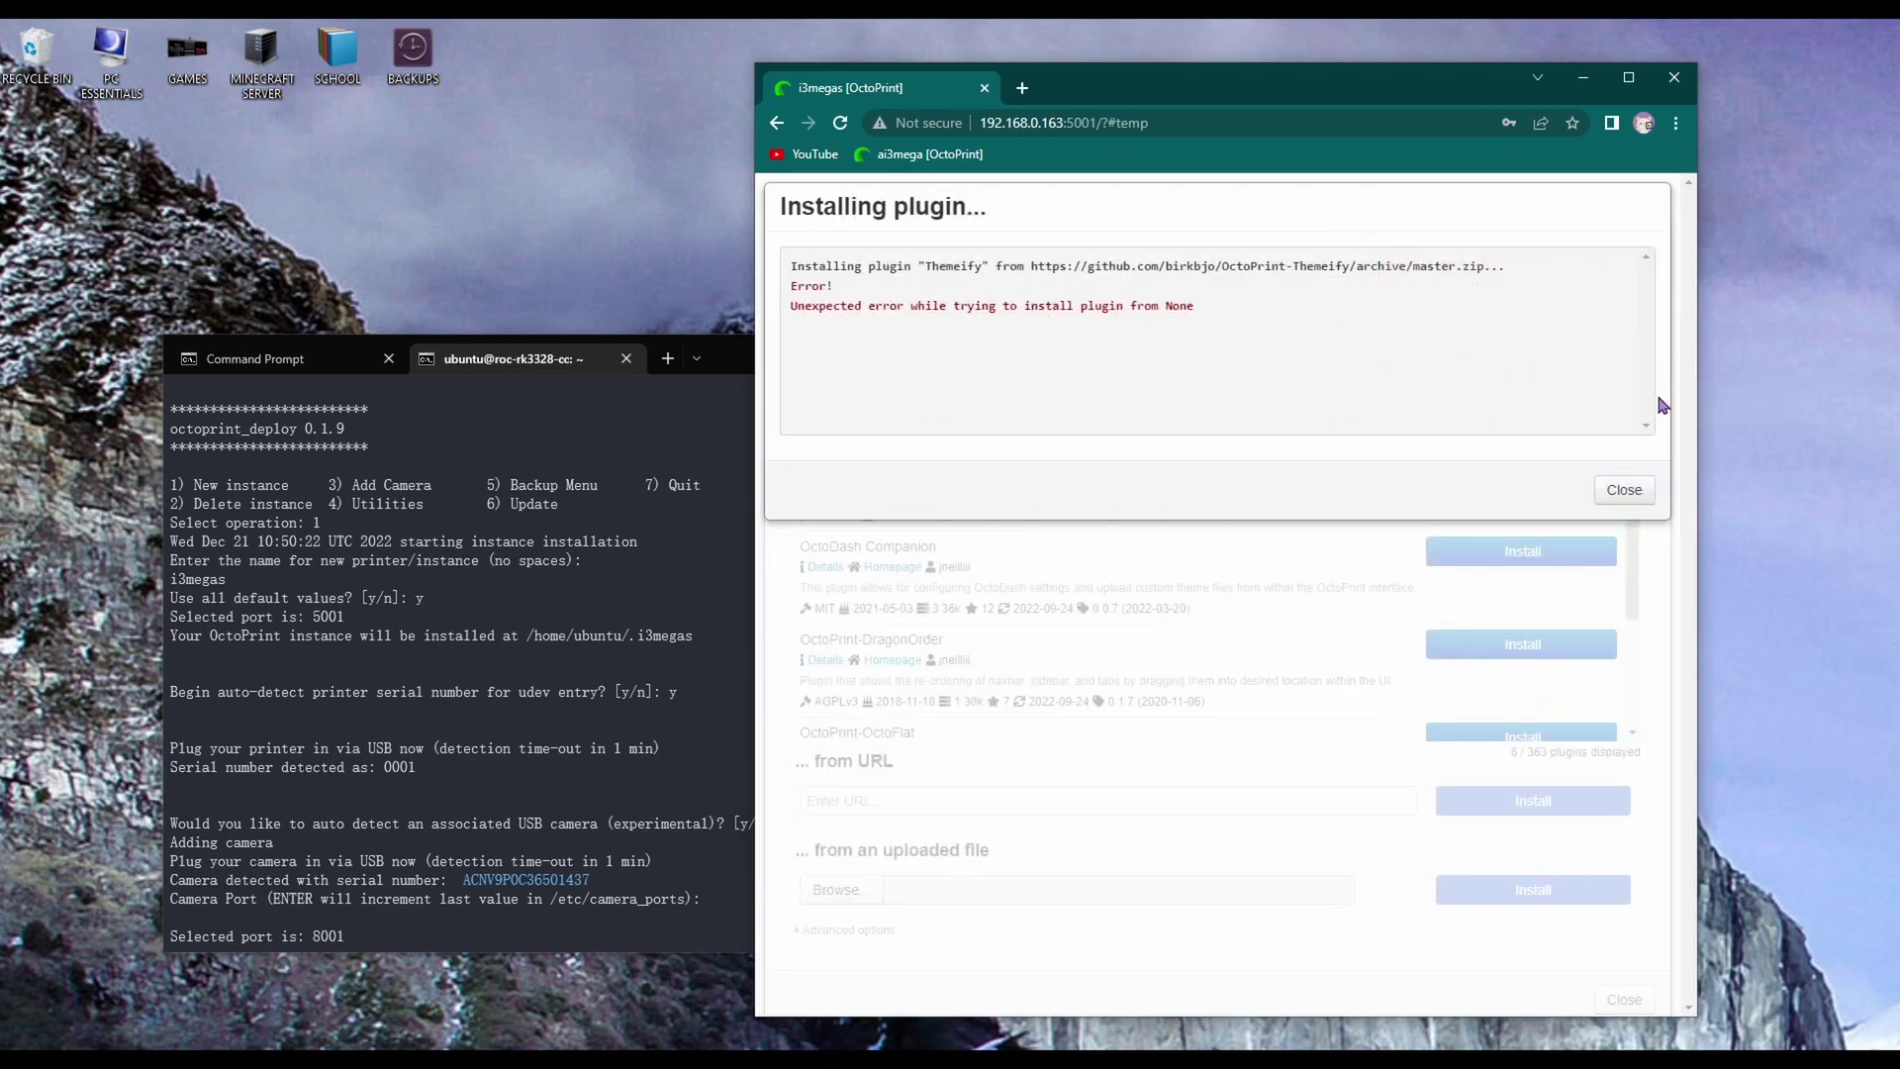
left_click(1628, 490)
left_click(1649, 196)
left_click(1648, 198)
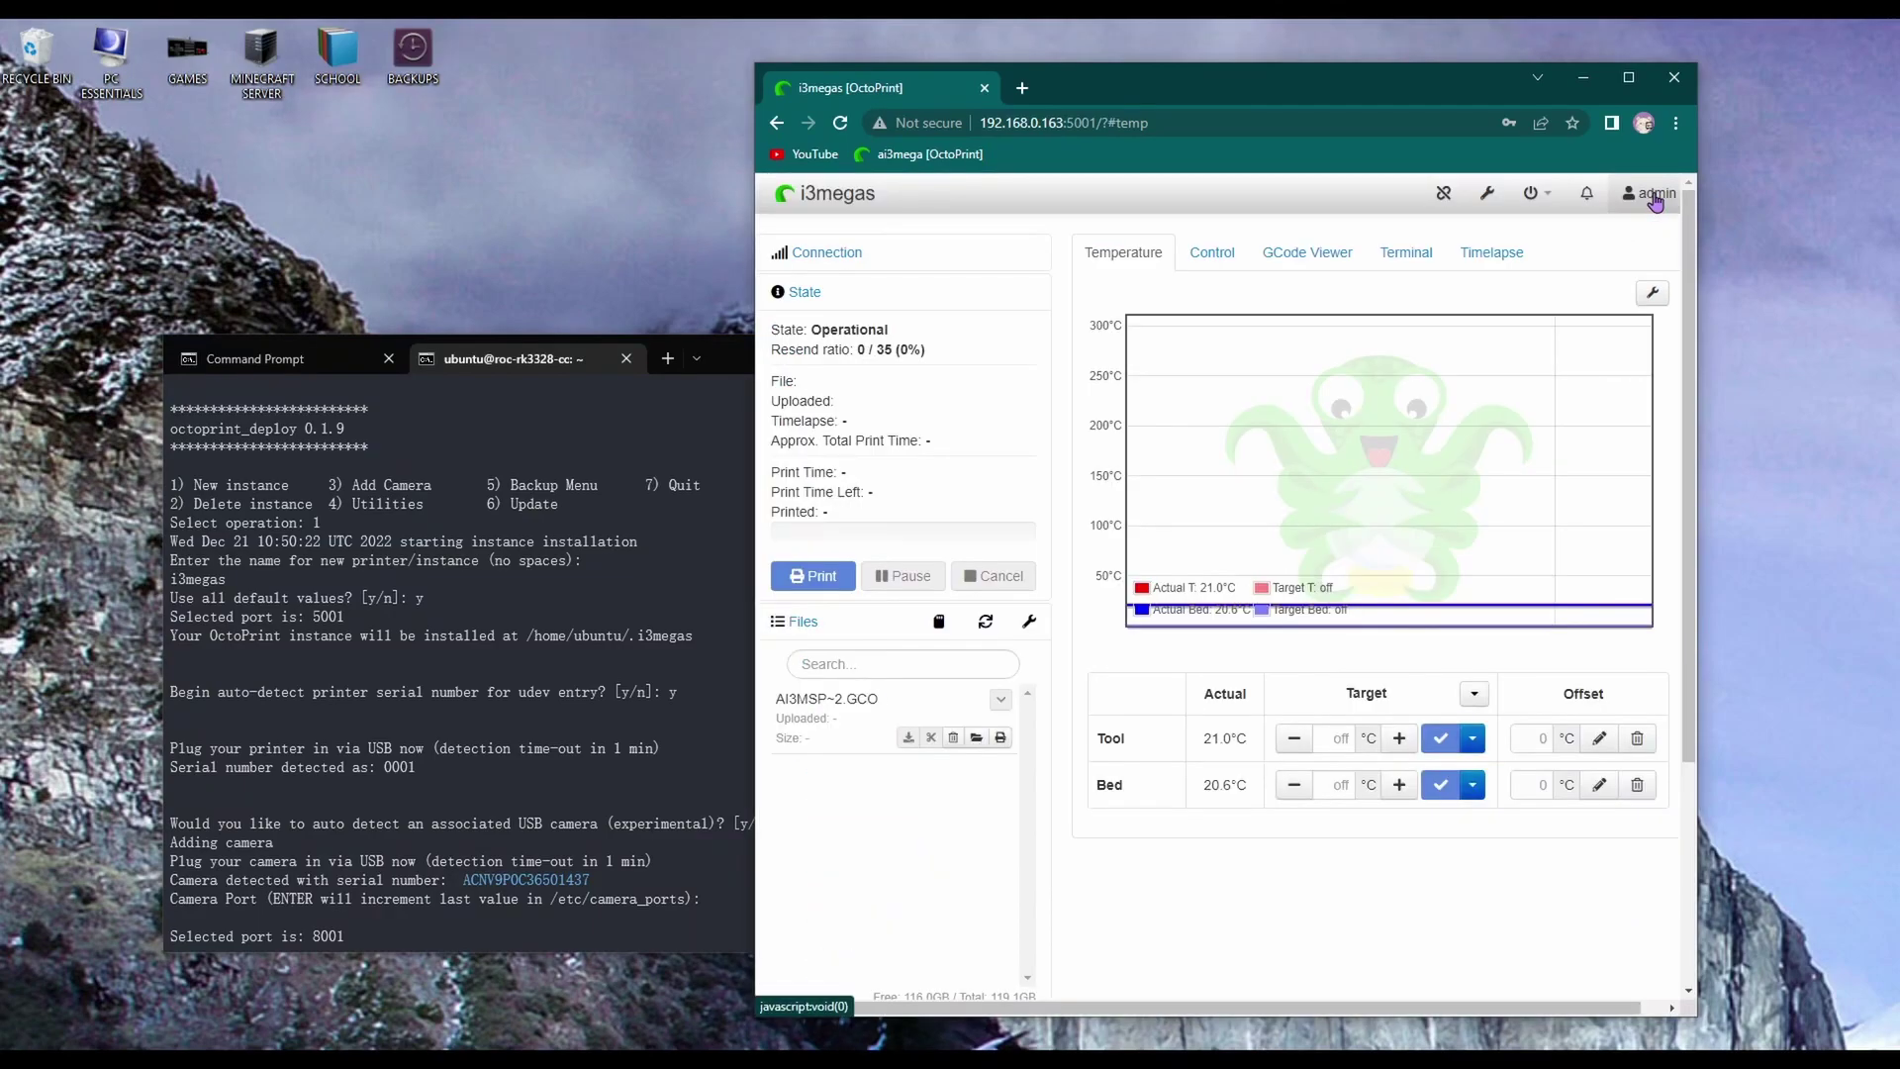
Reboot the board through the system menu's Reboot system, then close the connectivity FAQ tab
left_click(1440, 198)
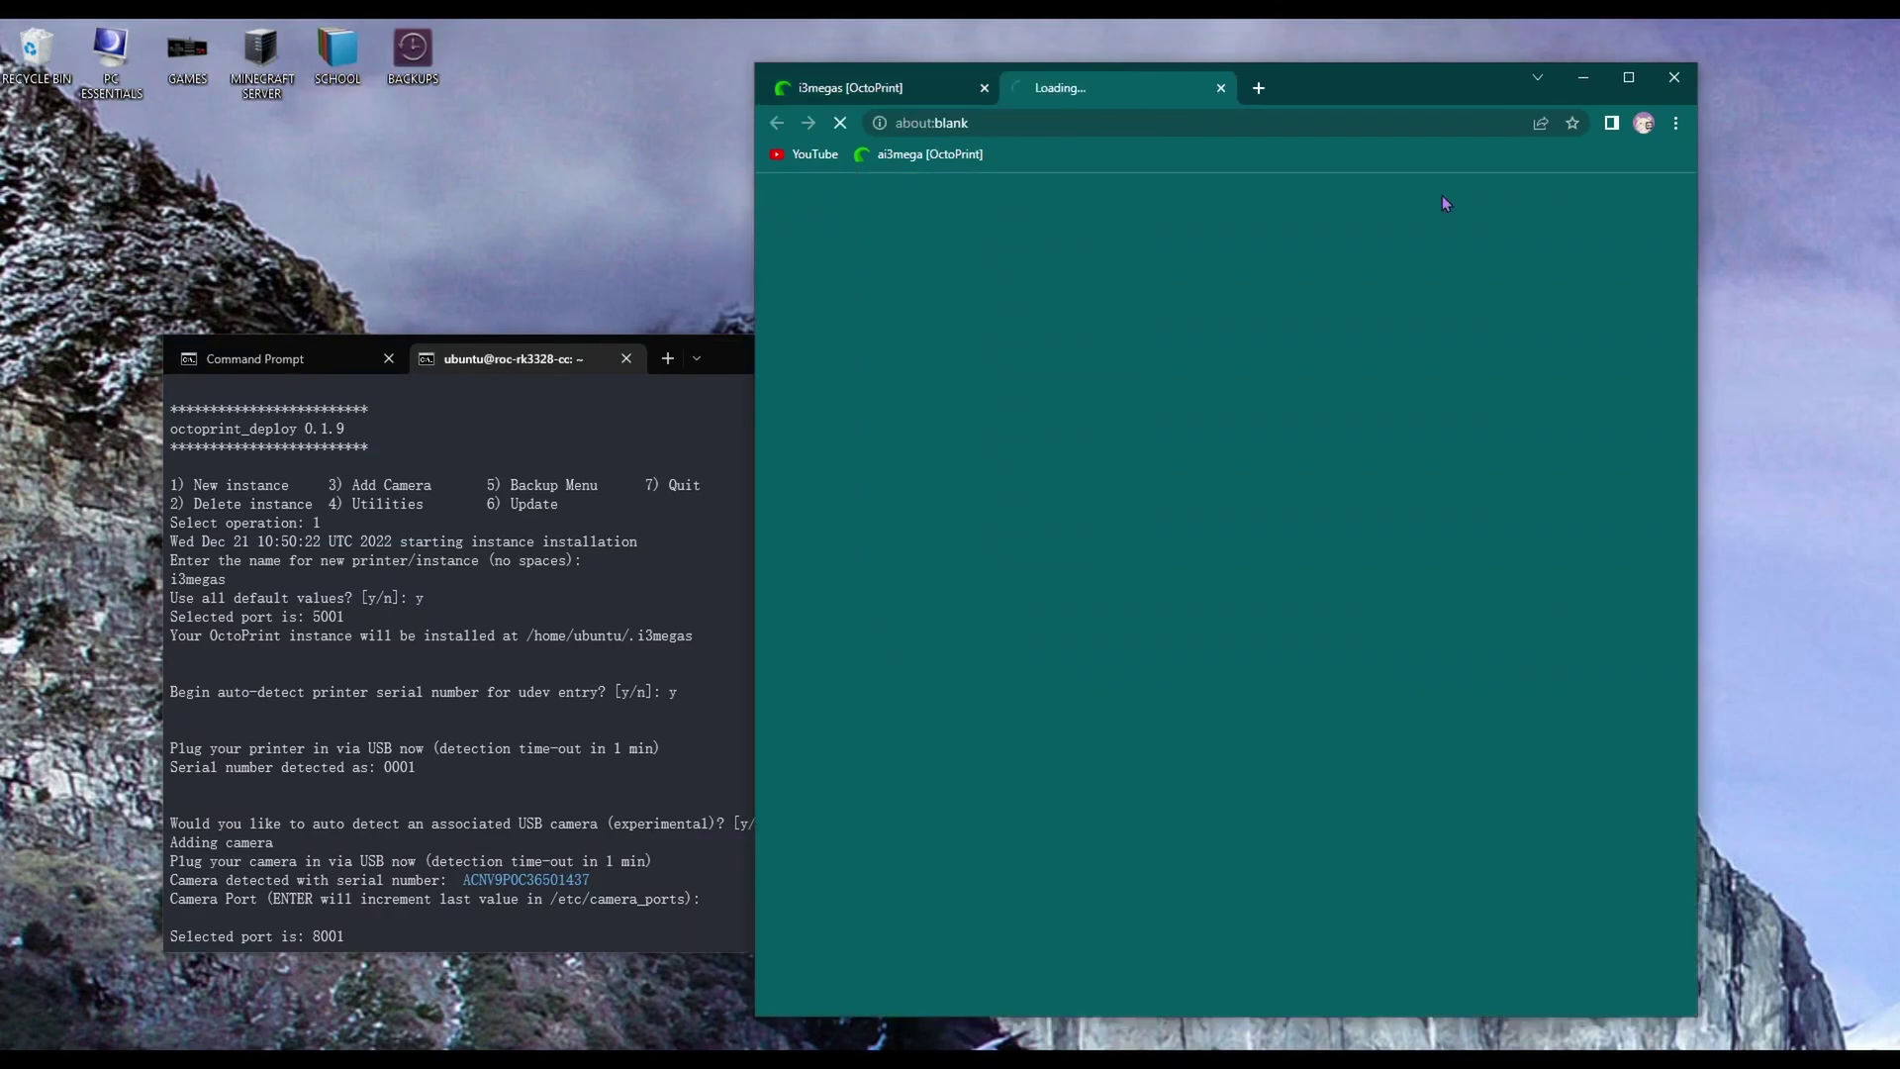
left_click(945, 87)
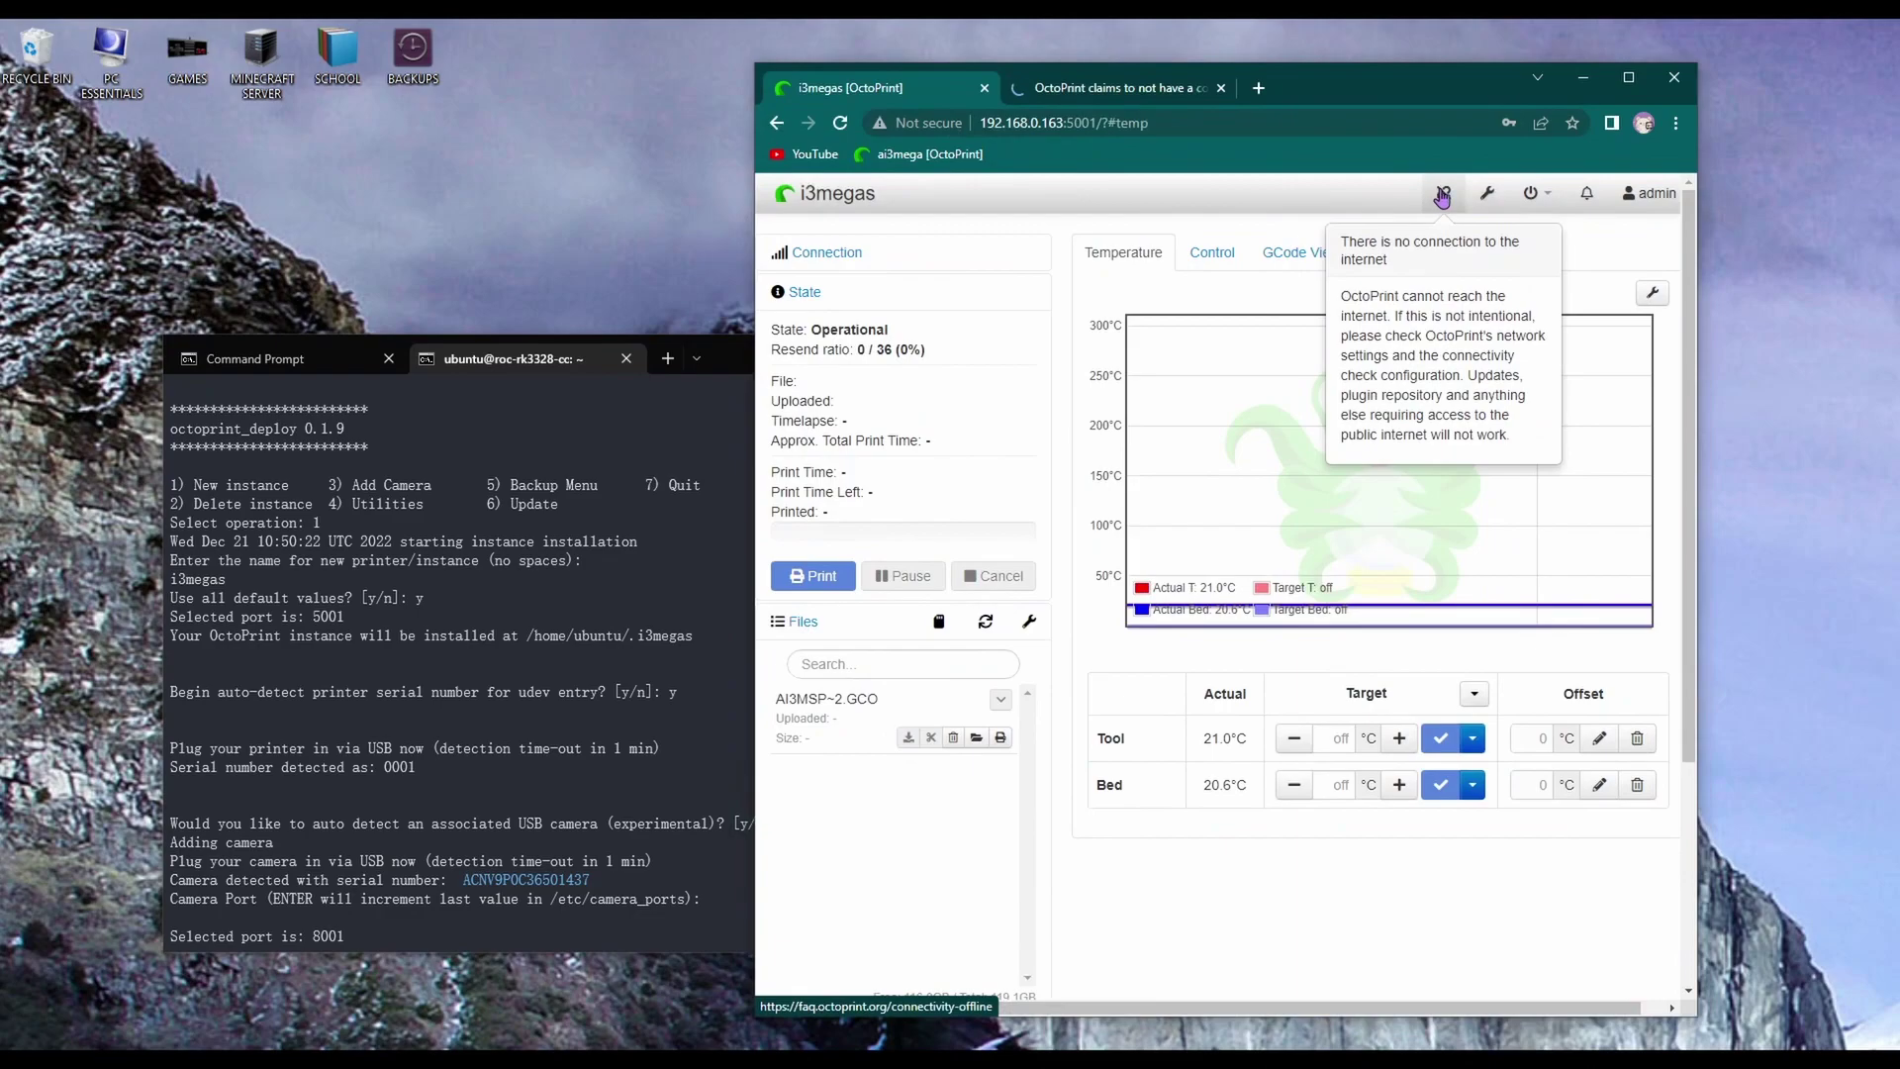
left_click(1534, 193)
left_click(1421, 258)
left_click(1621, 401)
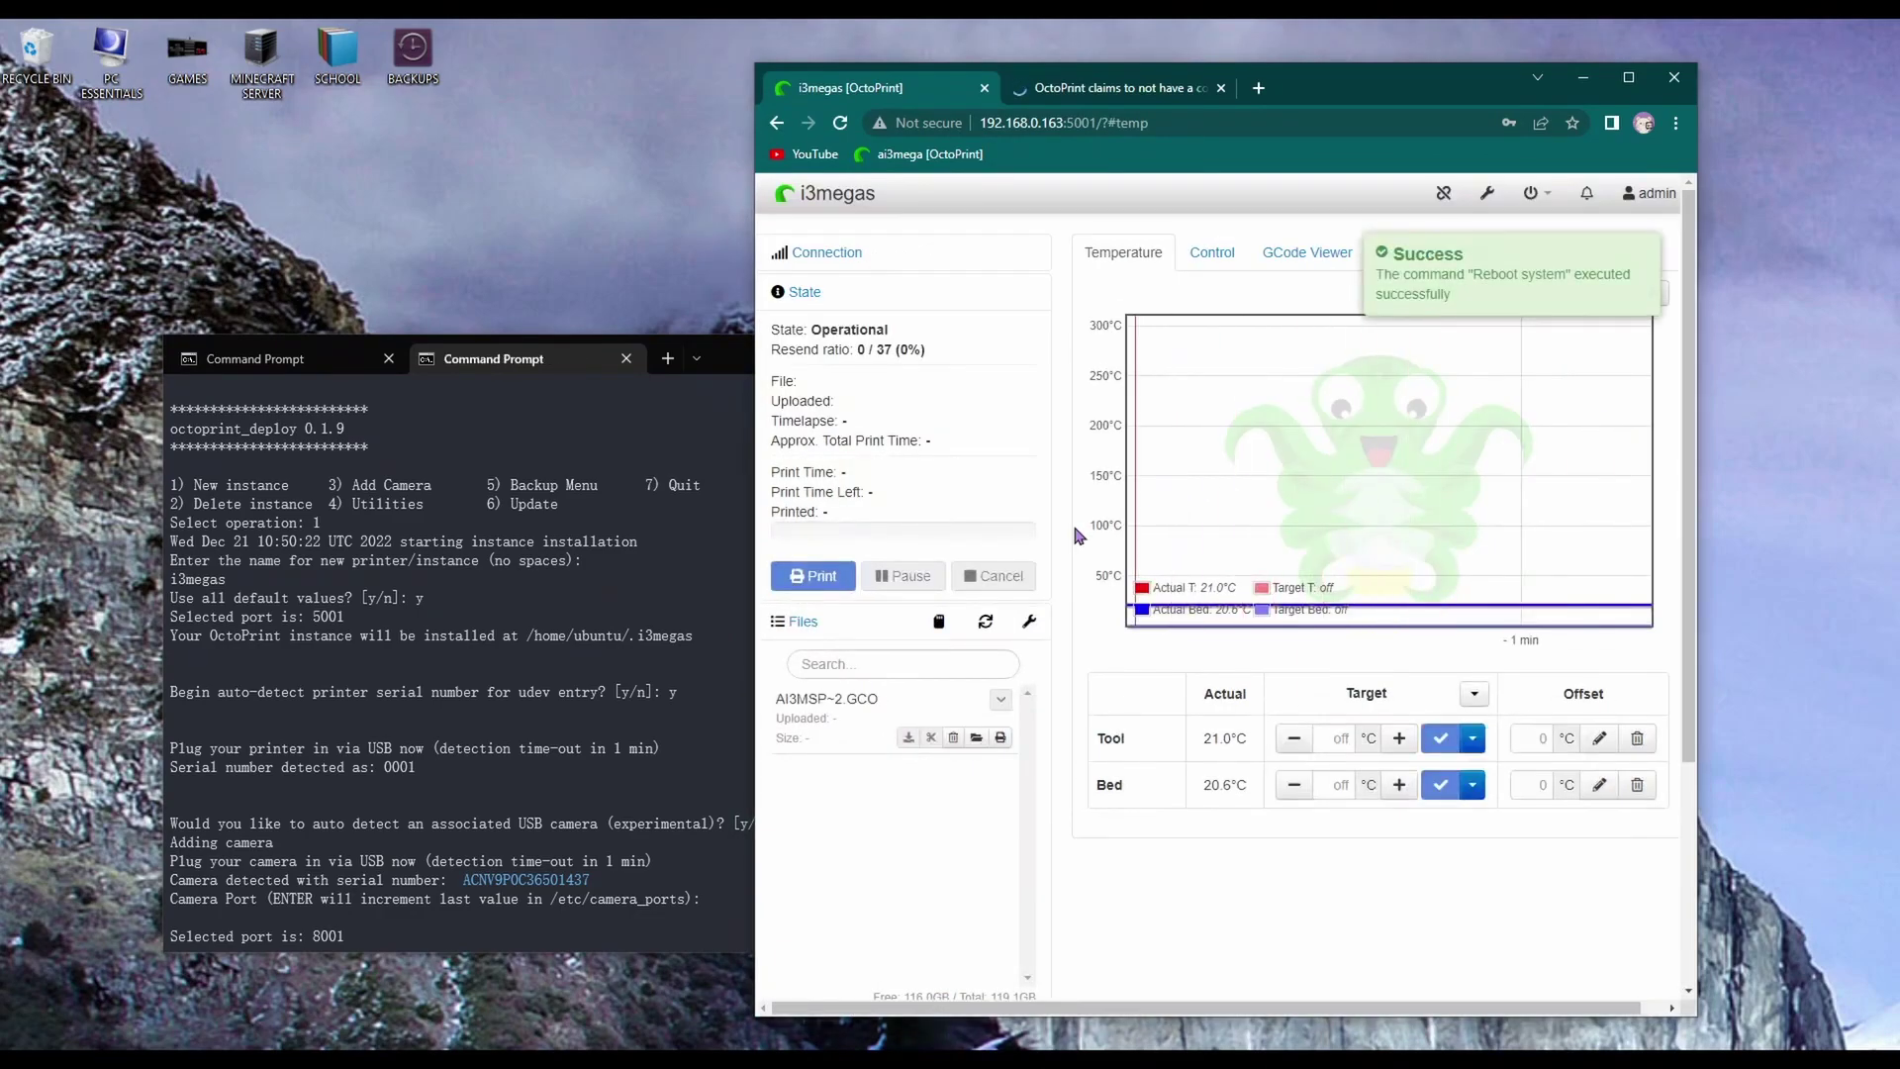
left_click(1221, 87)
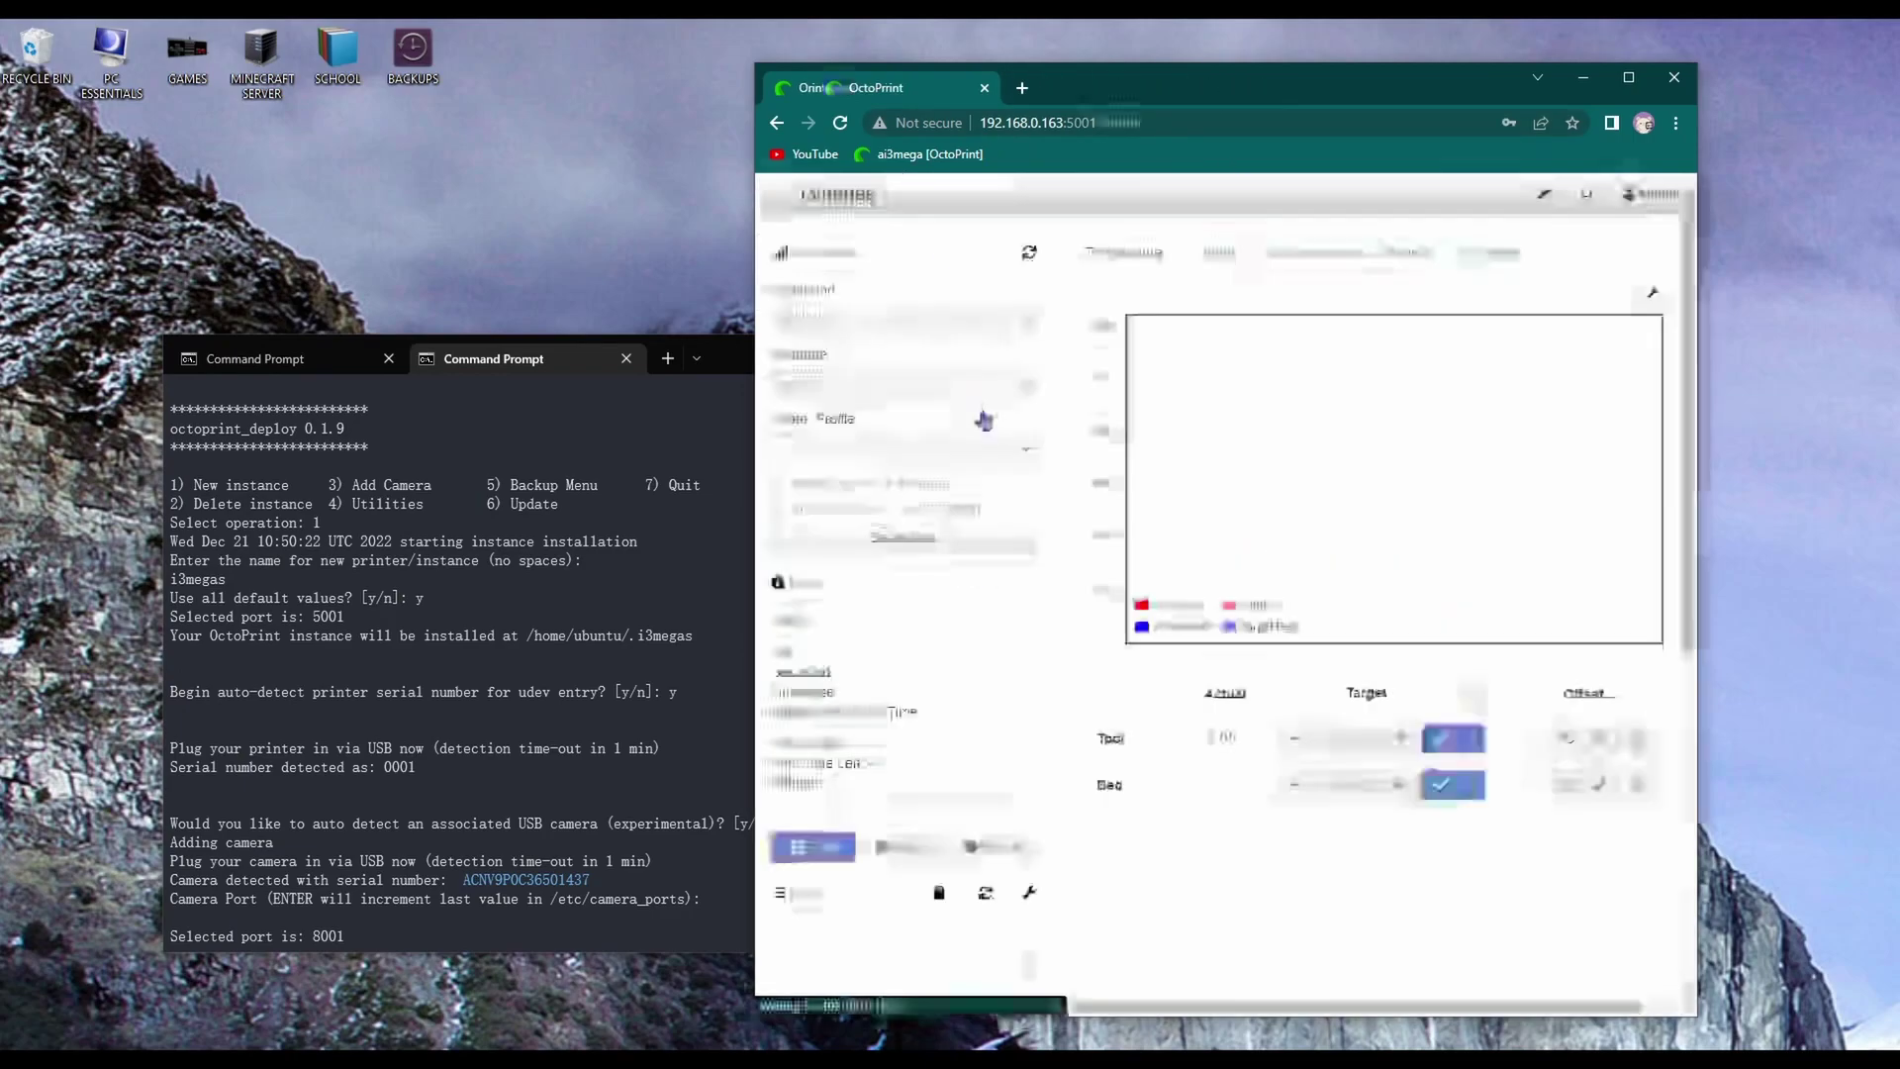